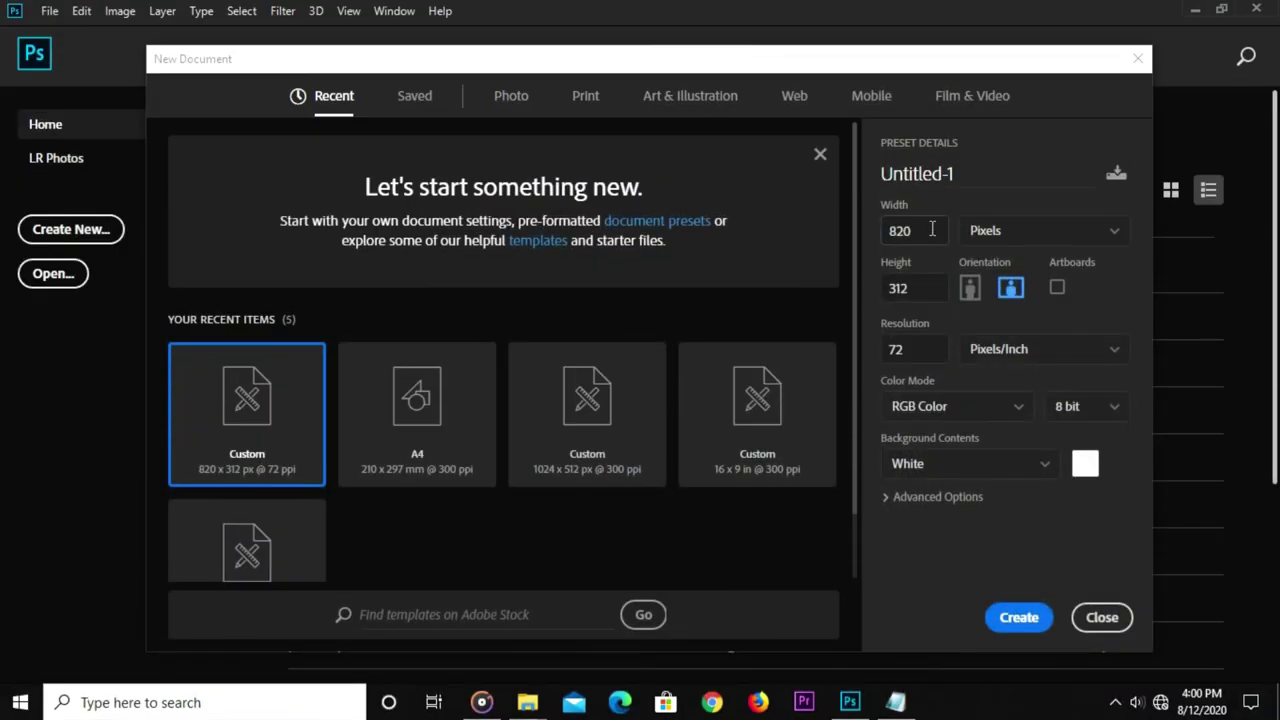
# Create a blank white 820 × 312 px document at 72 ppi and view it at 100%.
pyautogui.click(928, 232)
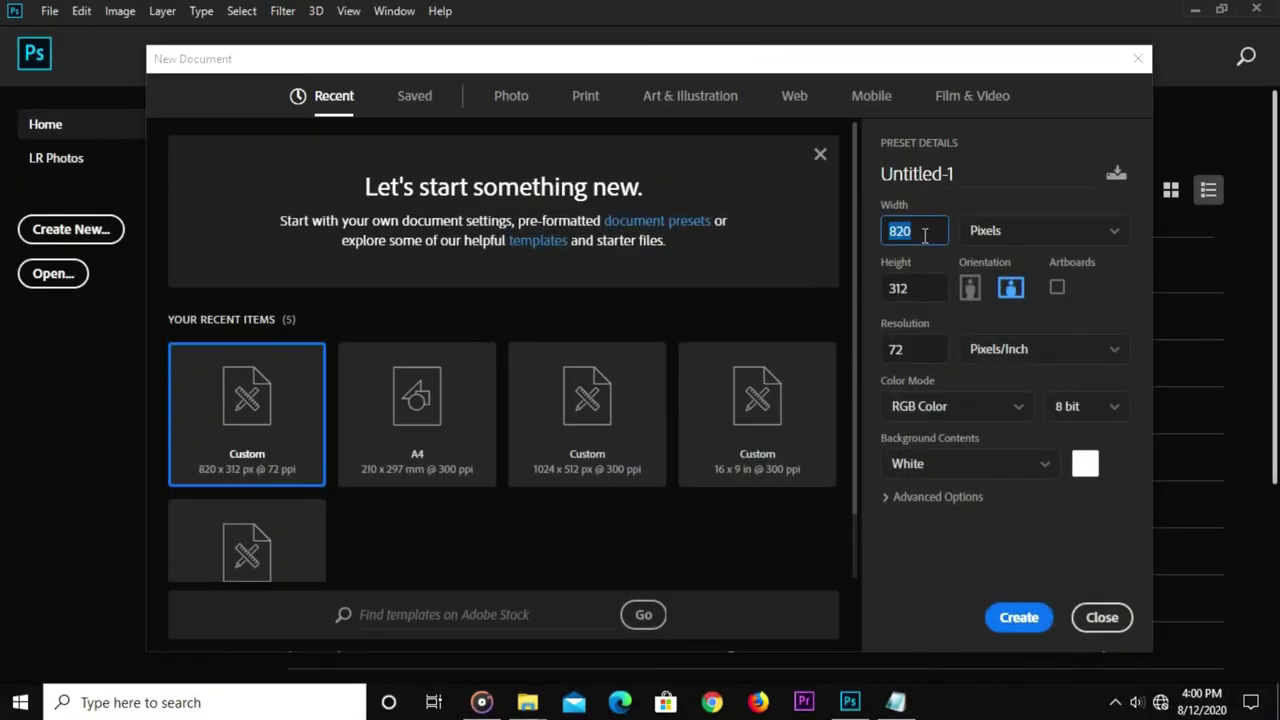
pyautogui.click(922, 290)
pyautogui.click(910, 352)
pyautogui.doubleClick(912, 355)
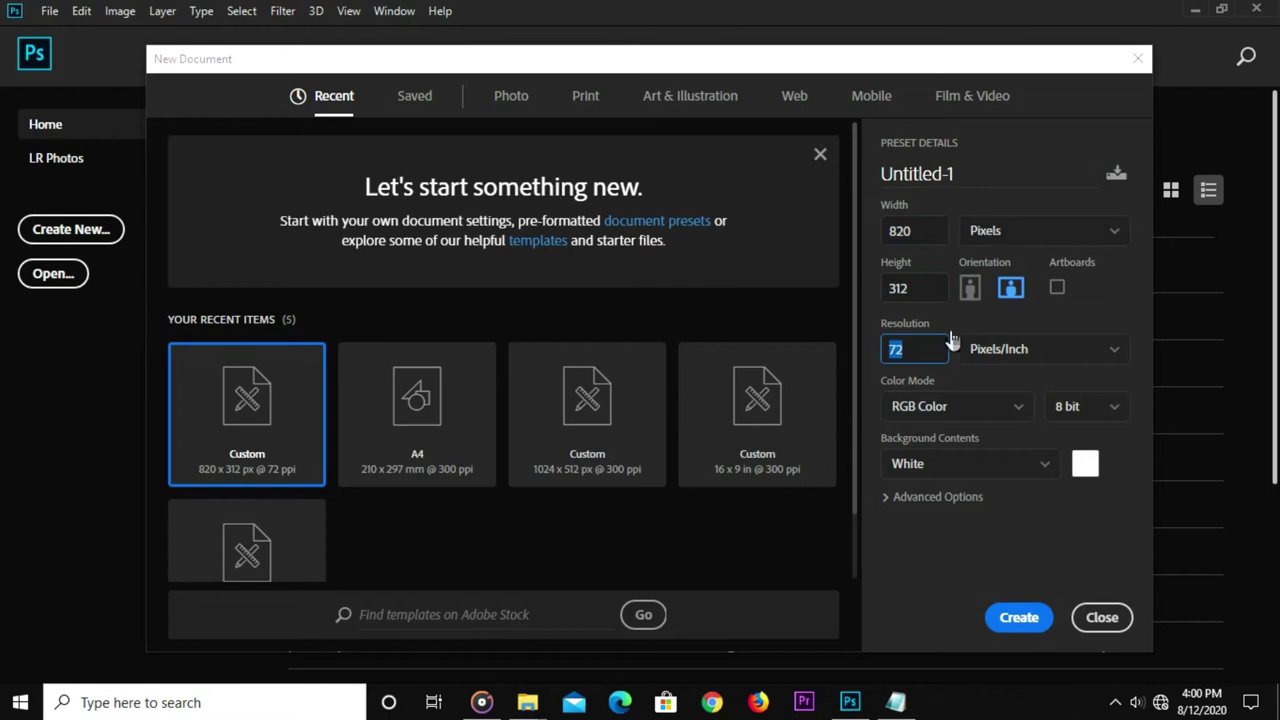
pyautogui.click(1008, 618)
pyautogui.hotkey('ctrl', '-')
# Add a Solid Color fill layer in #3c1d0e pasted from the notes, plus an empty layer above it.
pyautogui.click(1173, 670)
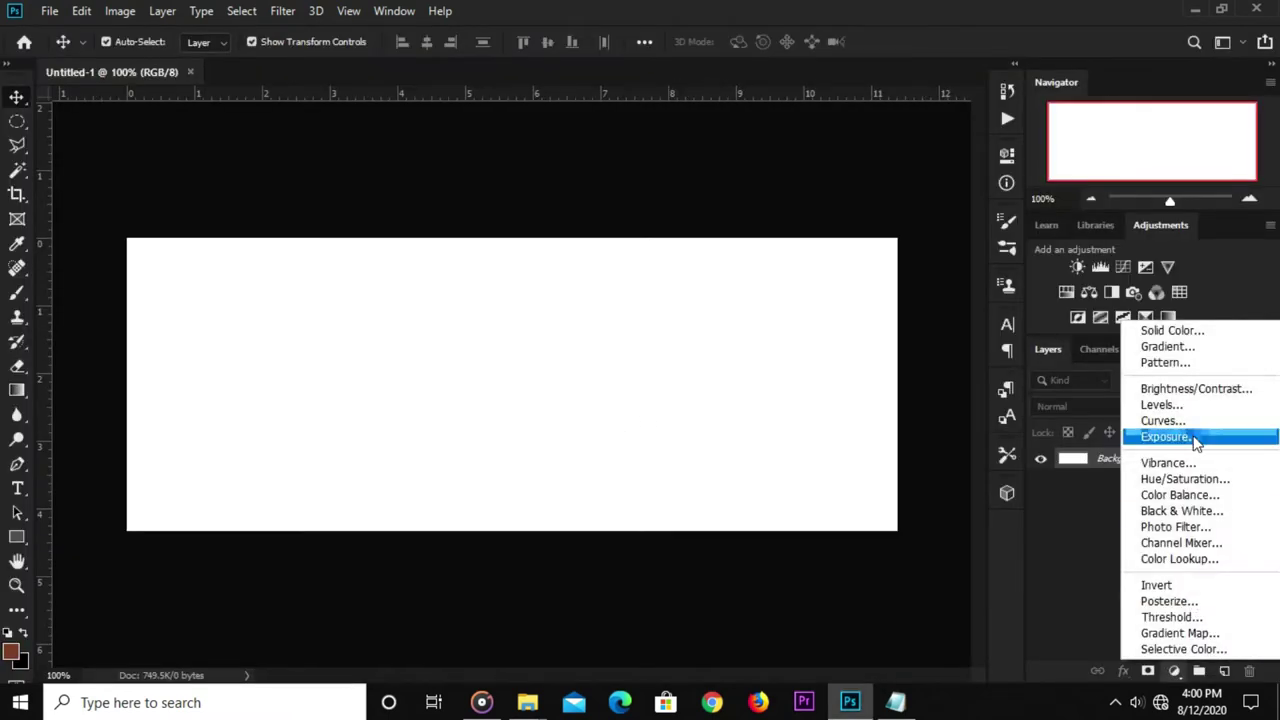
pyautogui.click(1195, 331)
pyautogui.click(895, 702)
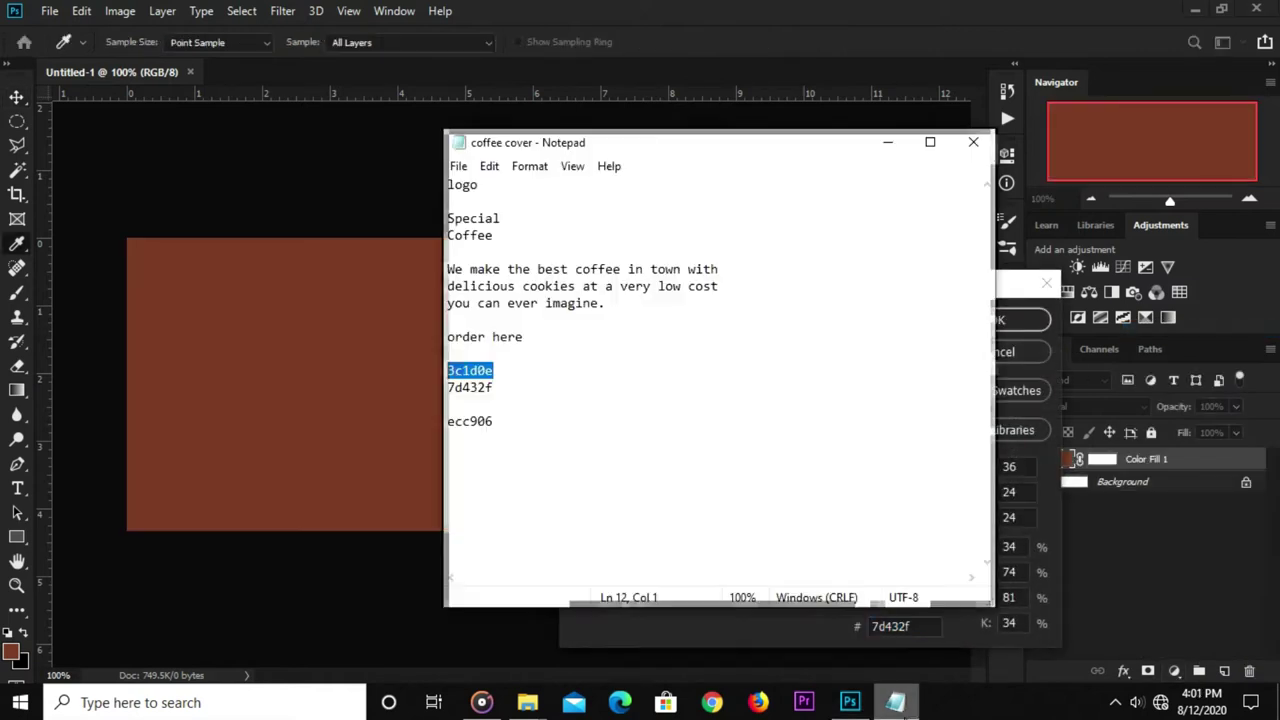
pyautogui.rightClick(490, 370)
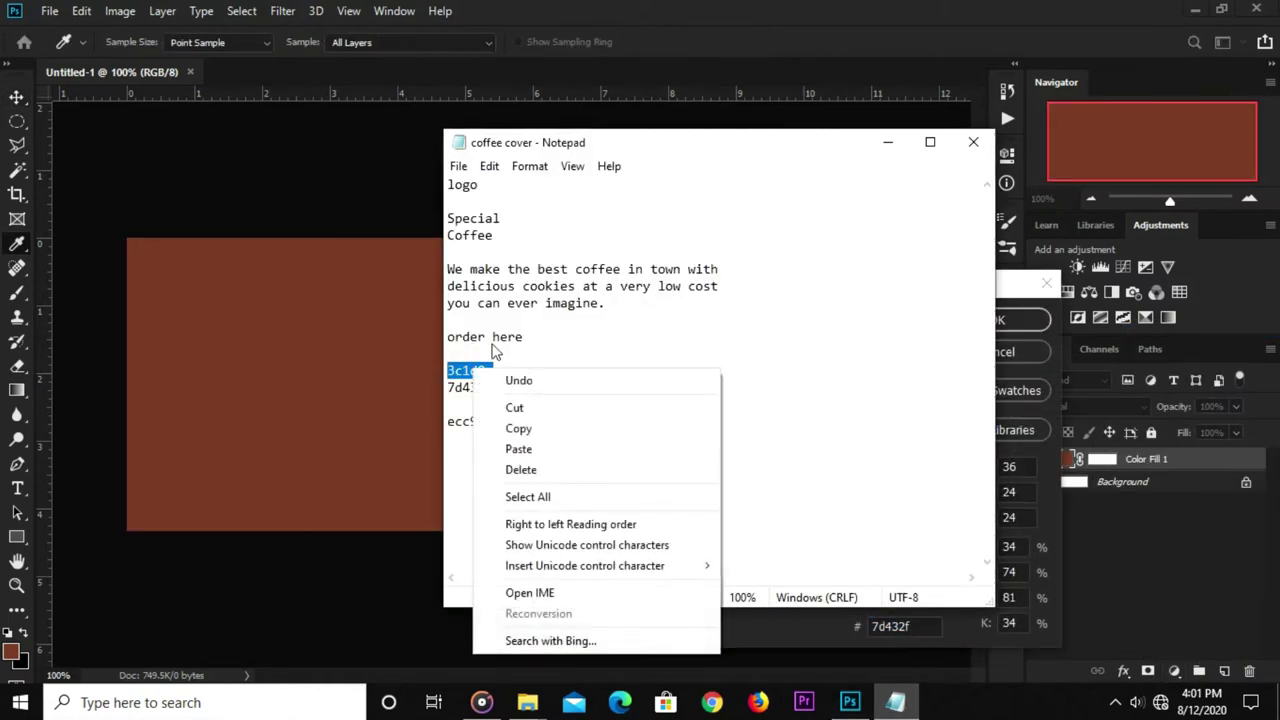
pyautogui.click(543, 428)
pyautogui.click(430, 420)
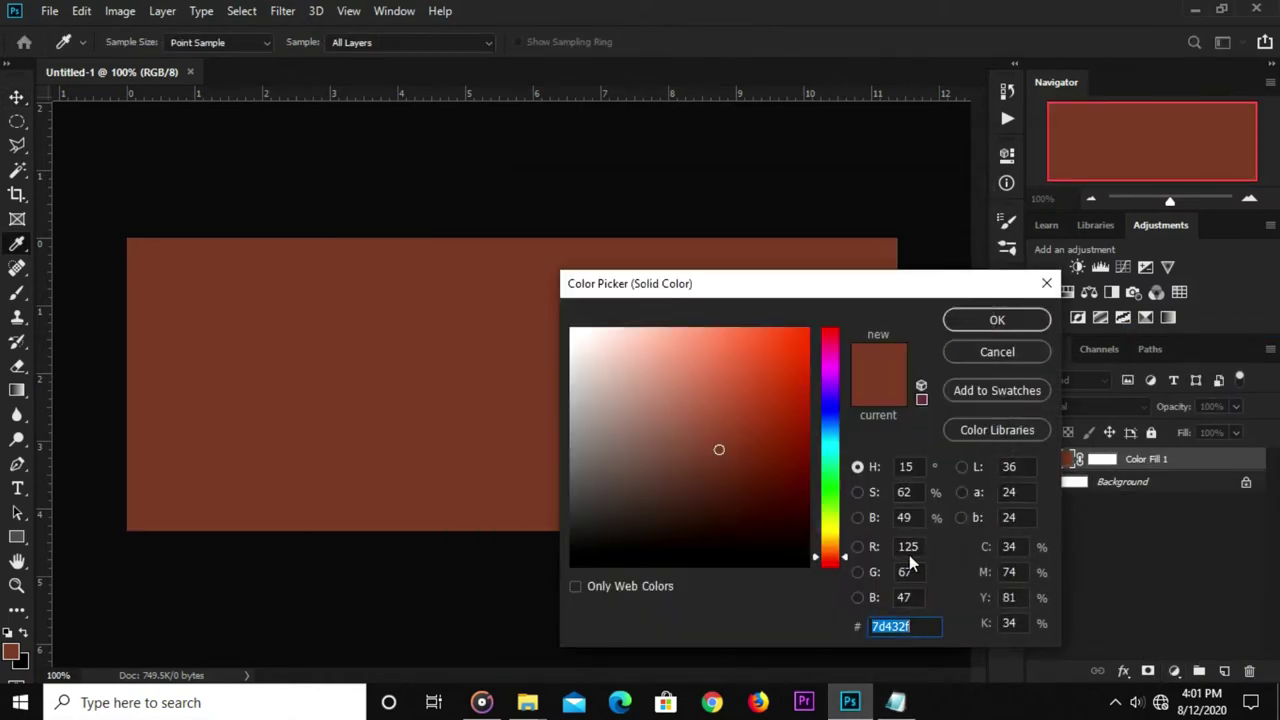
pyautogui.rightClick(895, 628)
pyautogui.click(930, 449)
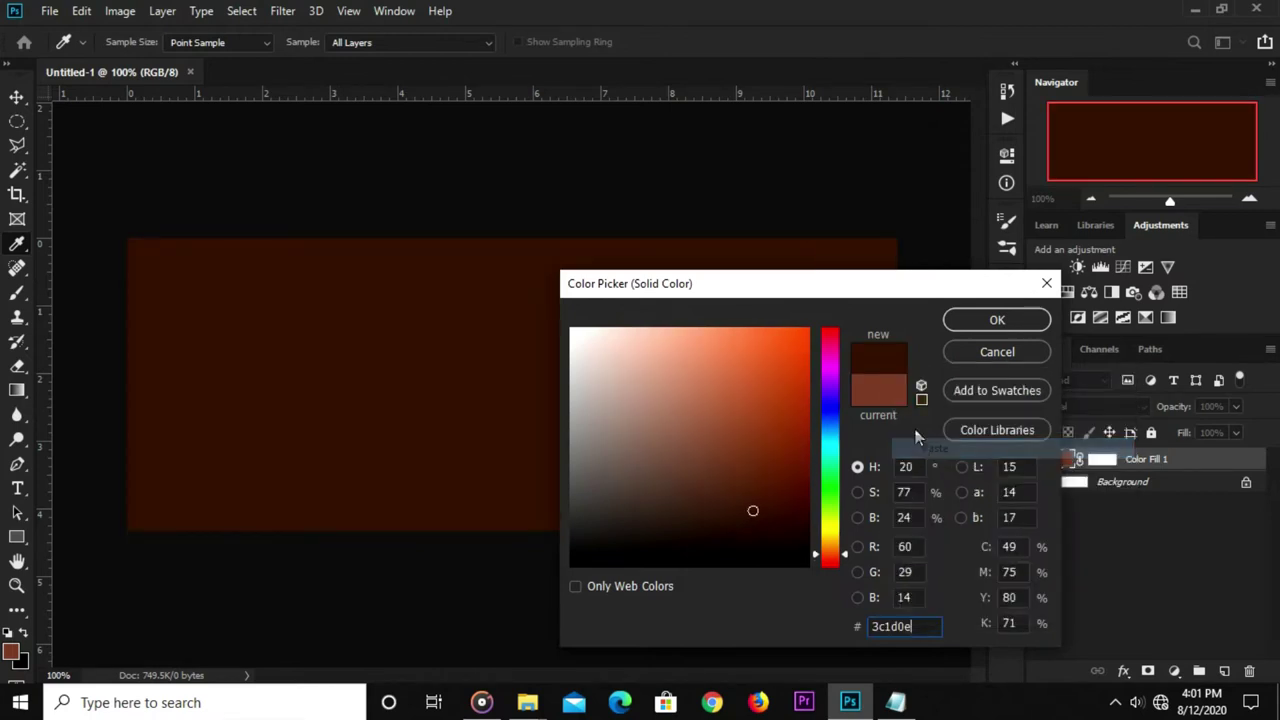
pyautogui.click(997, 319)
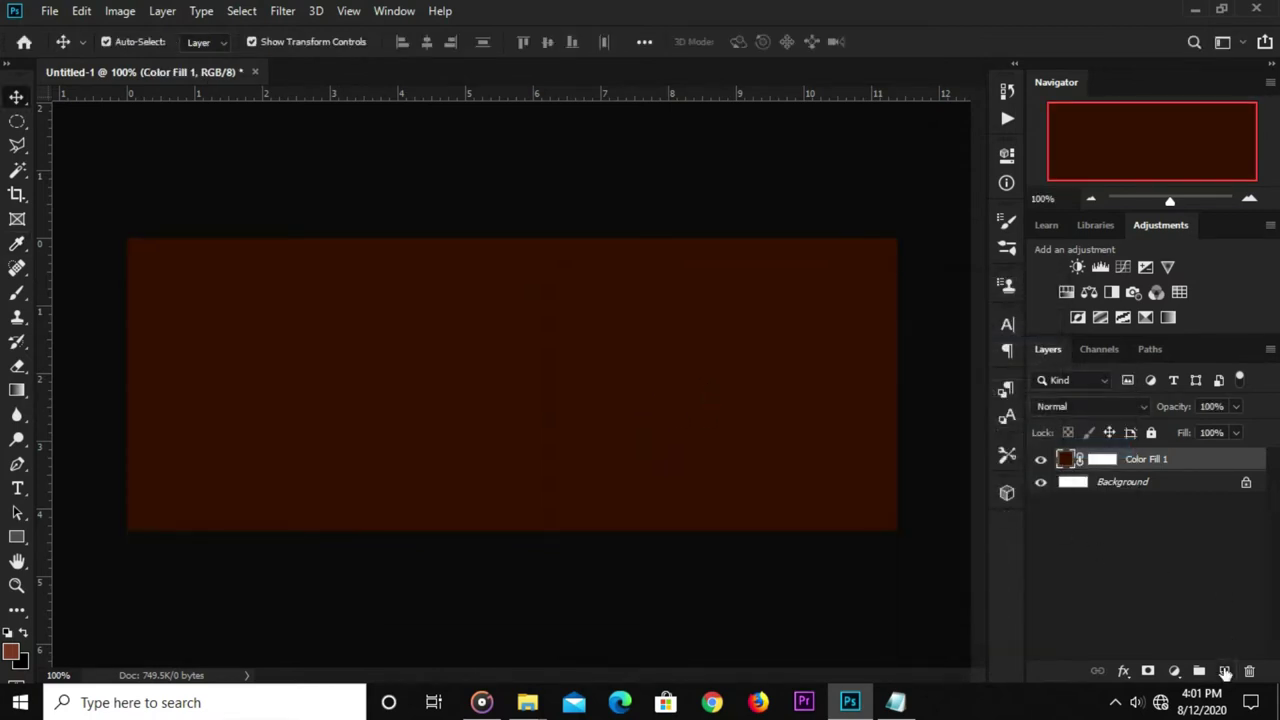
pyautogui.click(1224, 671)
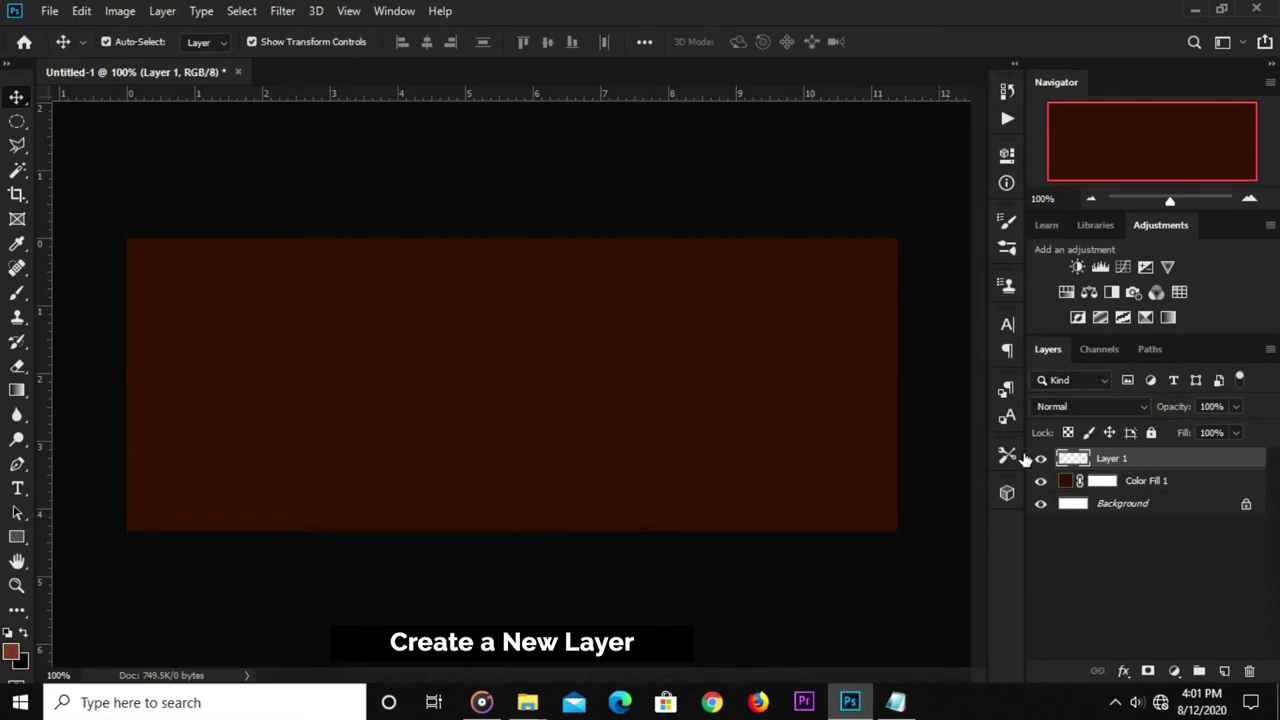
# Paint one large 0%-hardness brush dab (about 800 px) at the canvas centre as a soft glow.
pyautogui.click(17, 292)
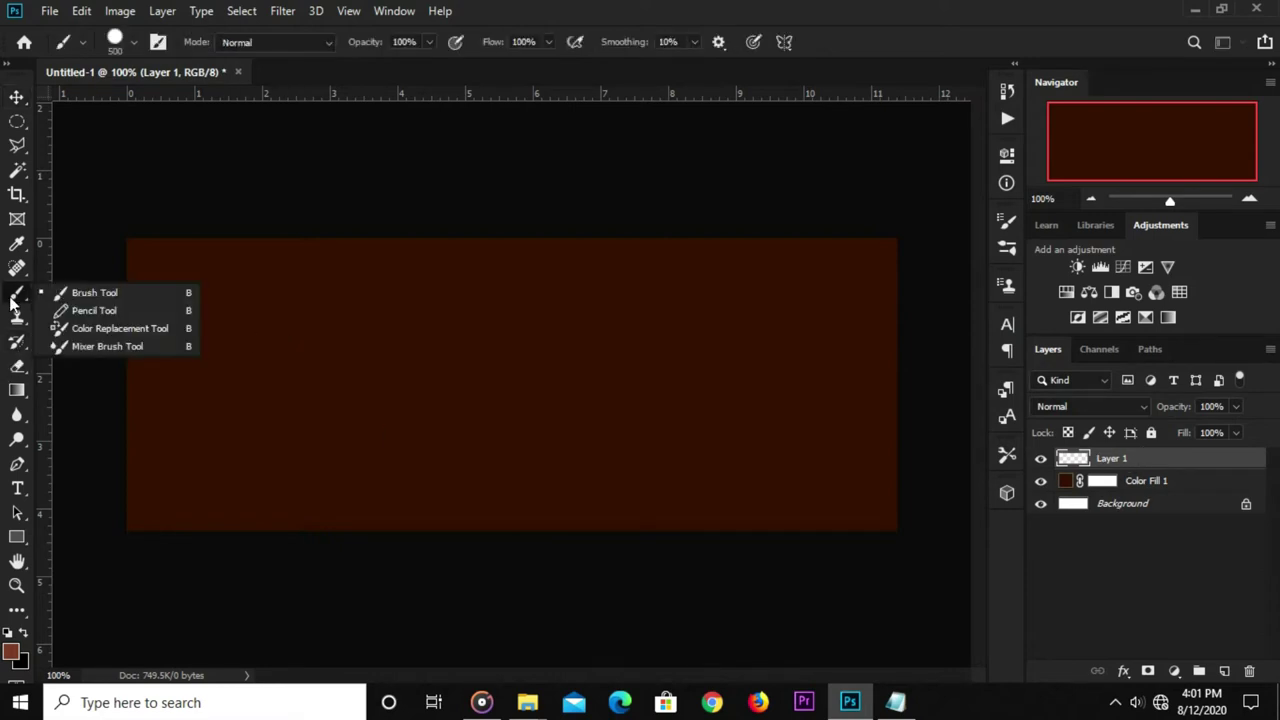
pyautogui.click(82, 293)
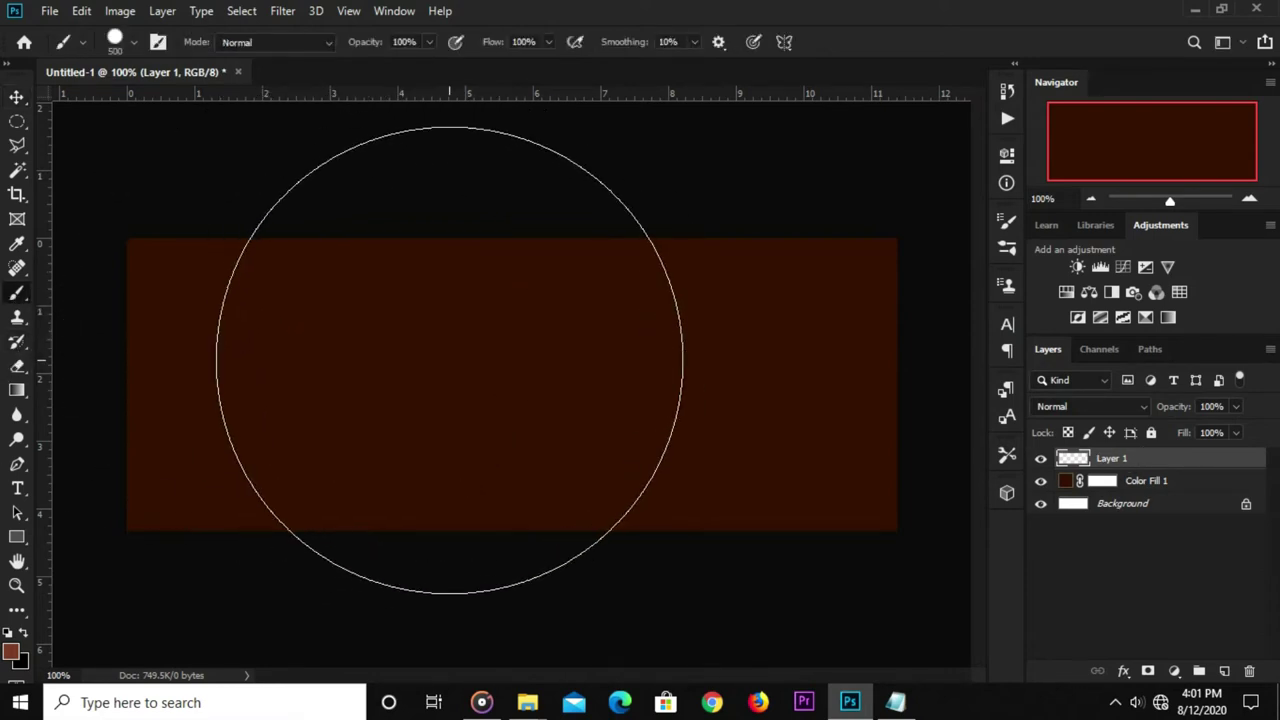
pyautogui.click(121, 42)
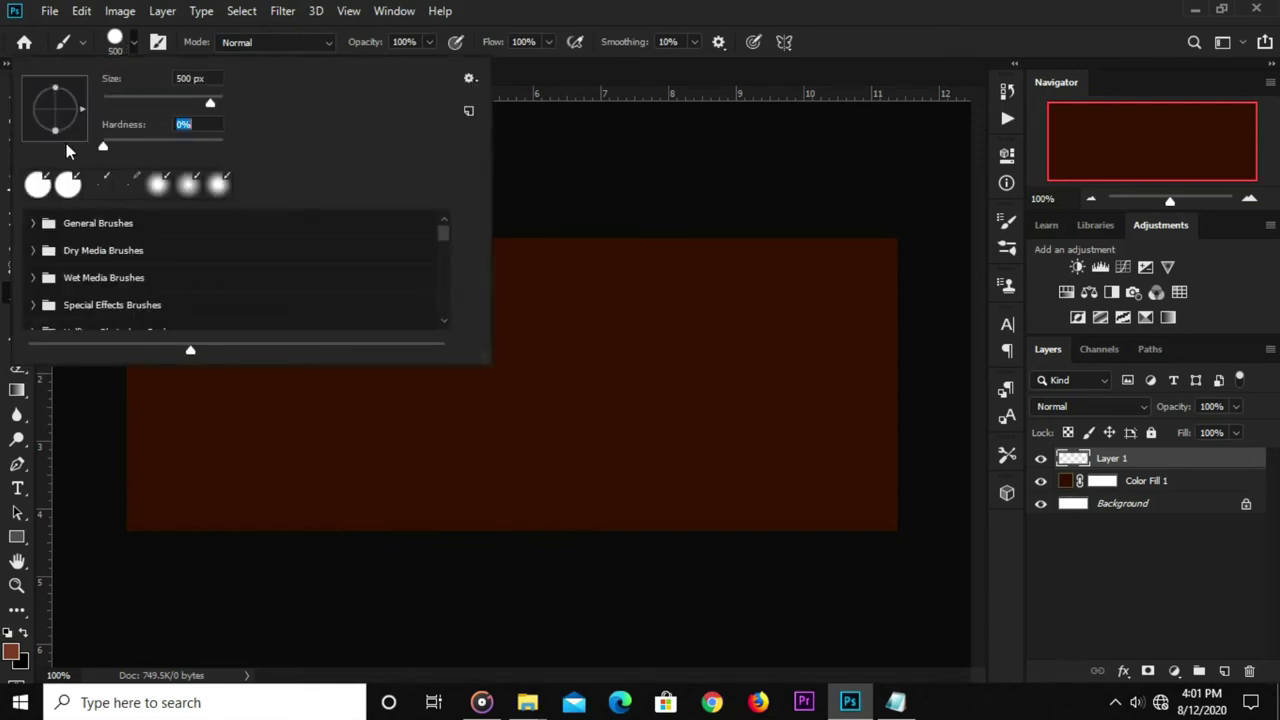
pyautogui.press('Return')
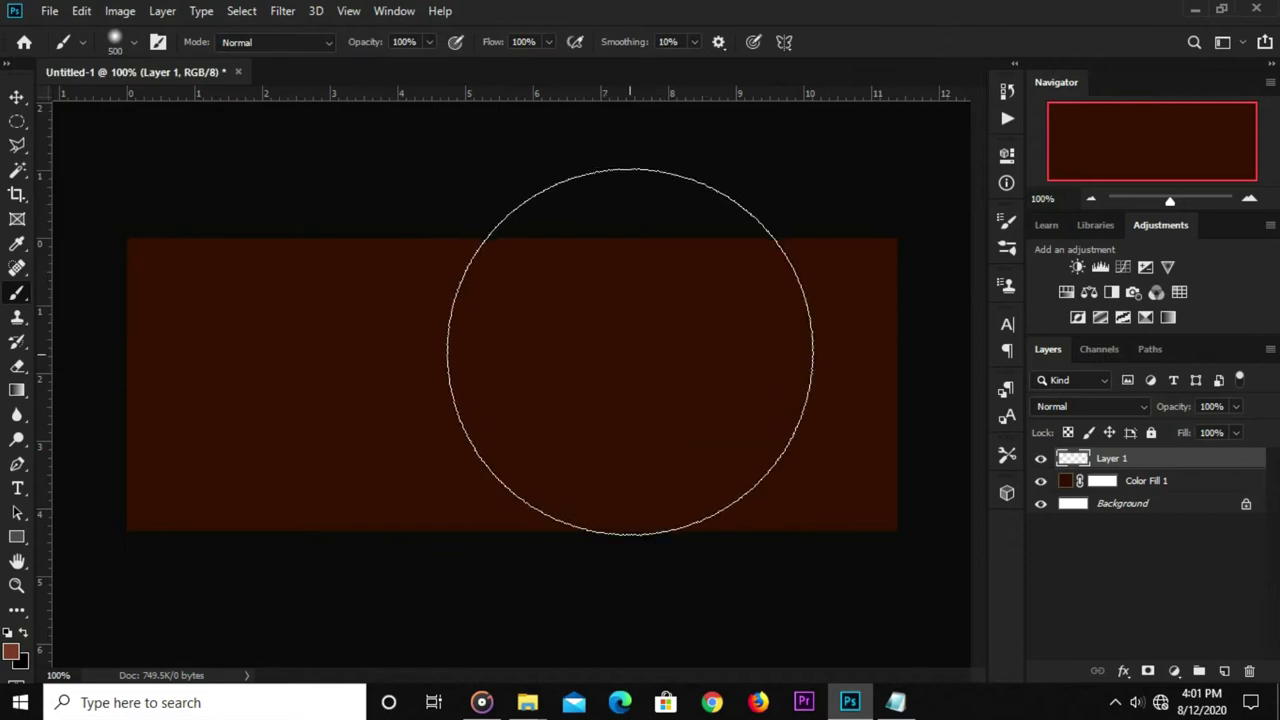
pyautogui.press(']')
pyautogui.press(']')
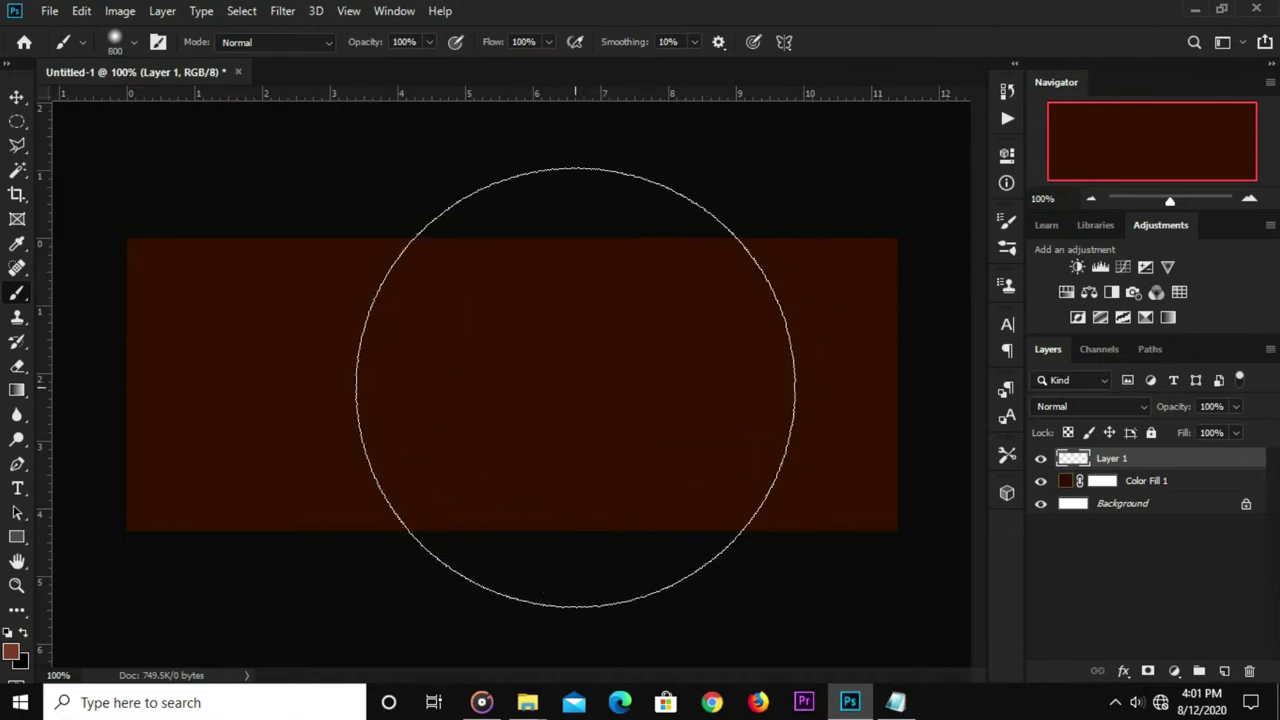
pyautogui.click(568, 385)
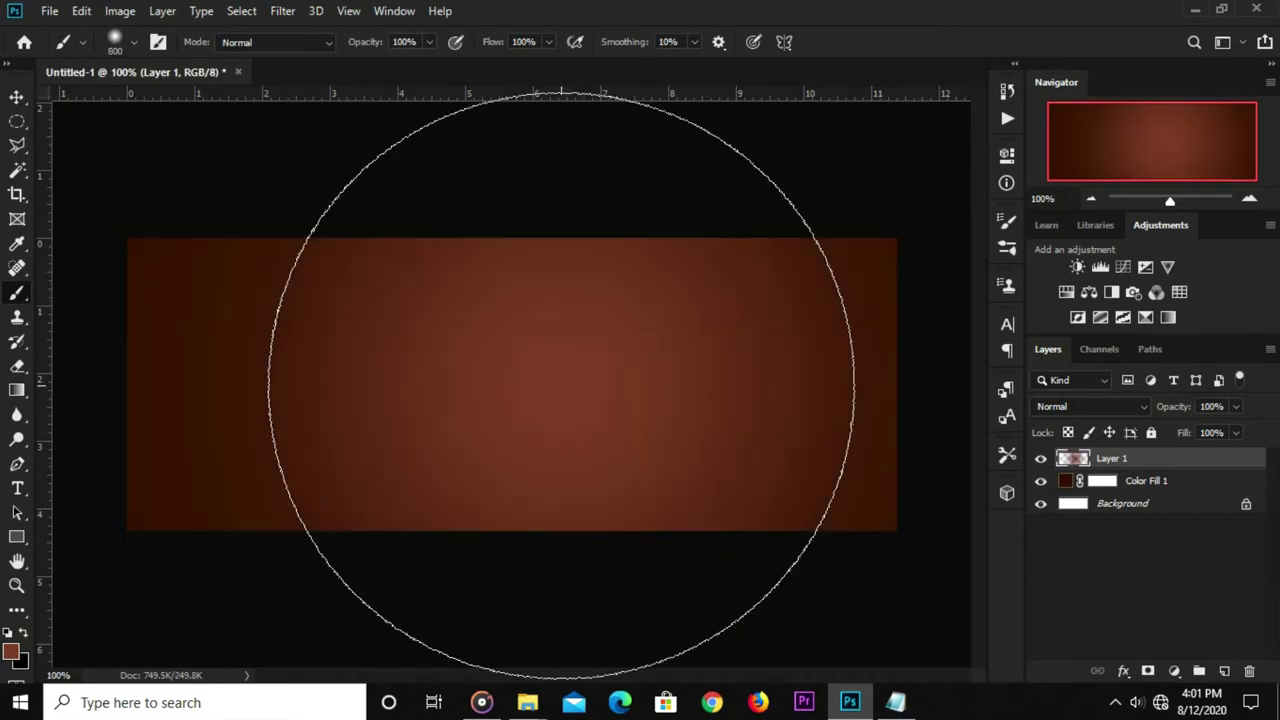
pyautogui.press('v')
pyautogui.click(335, 210)
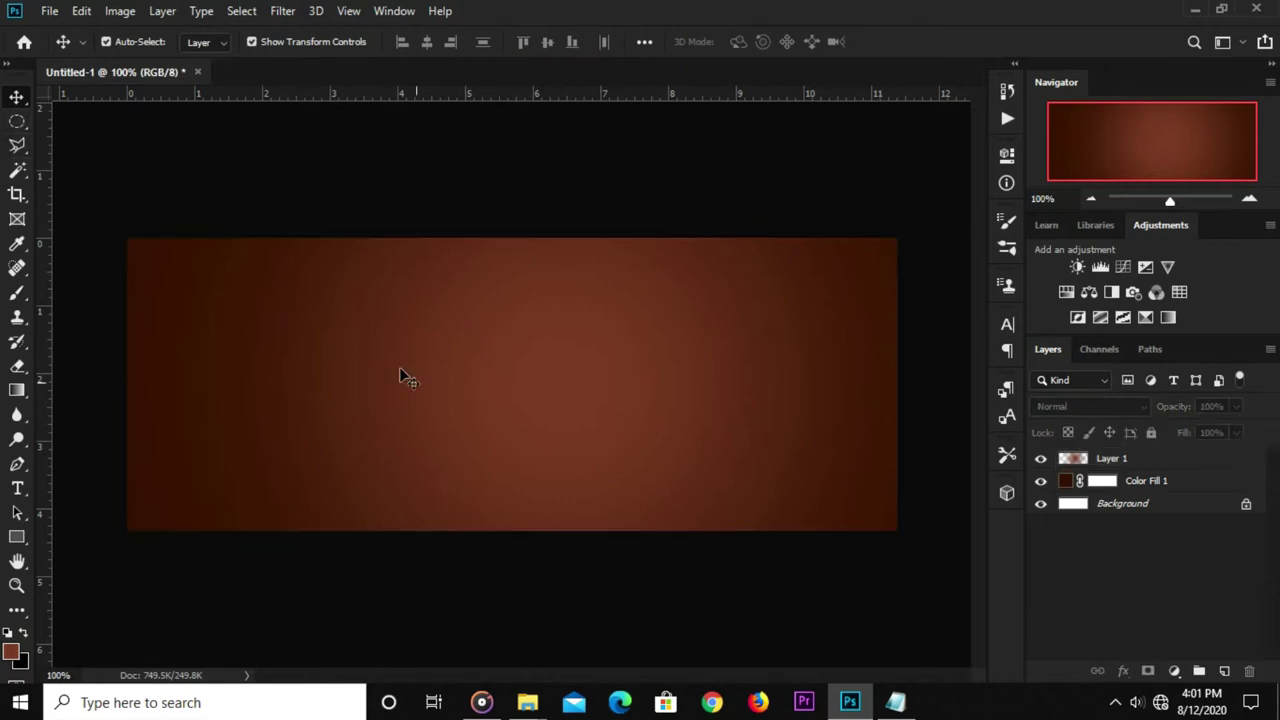
# Copy the word 'logo' from the Notepad cover notes.
pyautogui.scroll(-1, 495, 392)
pyautogui.scroll(1, 509, 378)
pyautogui.click(895, 702)
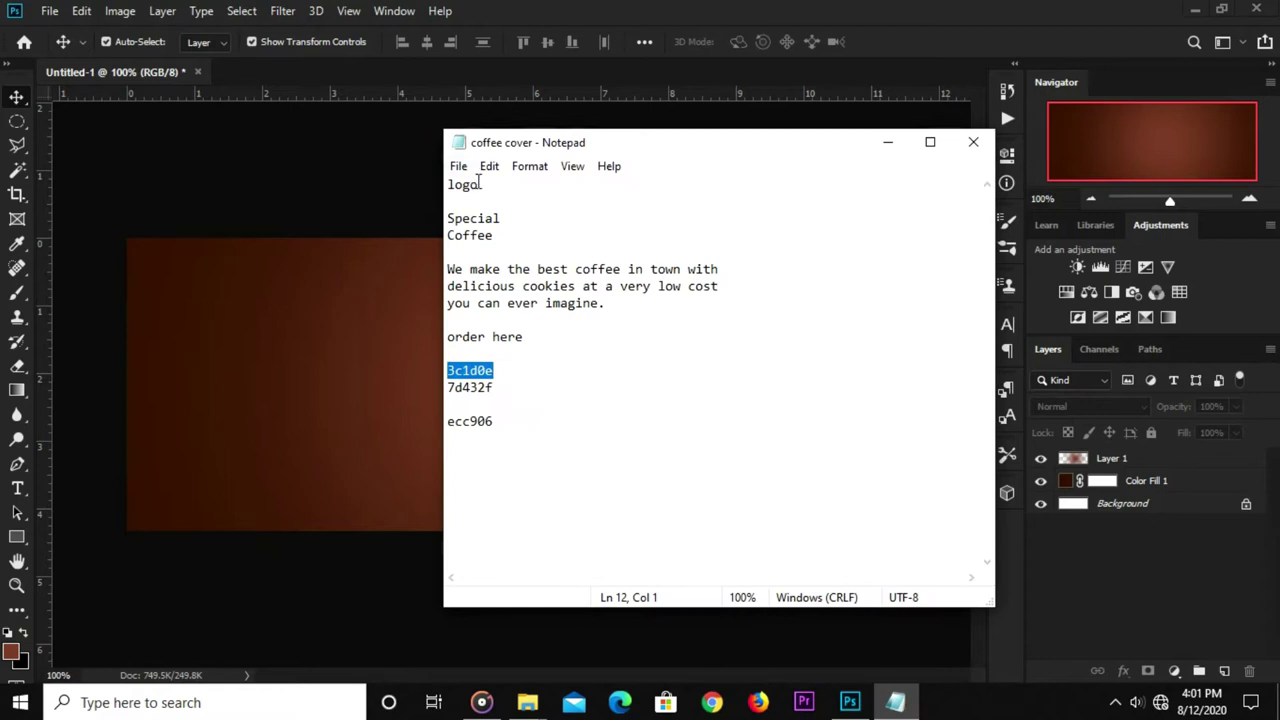
pyautogui.moveTo(478, 184); pyautogui.dragTo(447, 184)
pyautogui.rightClick(466, 182)
pyautogui.click(500, 246)
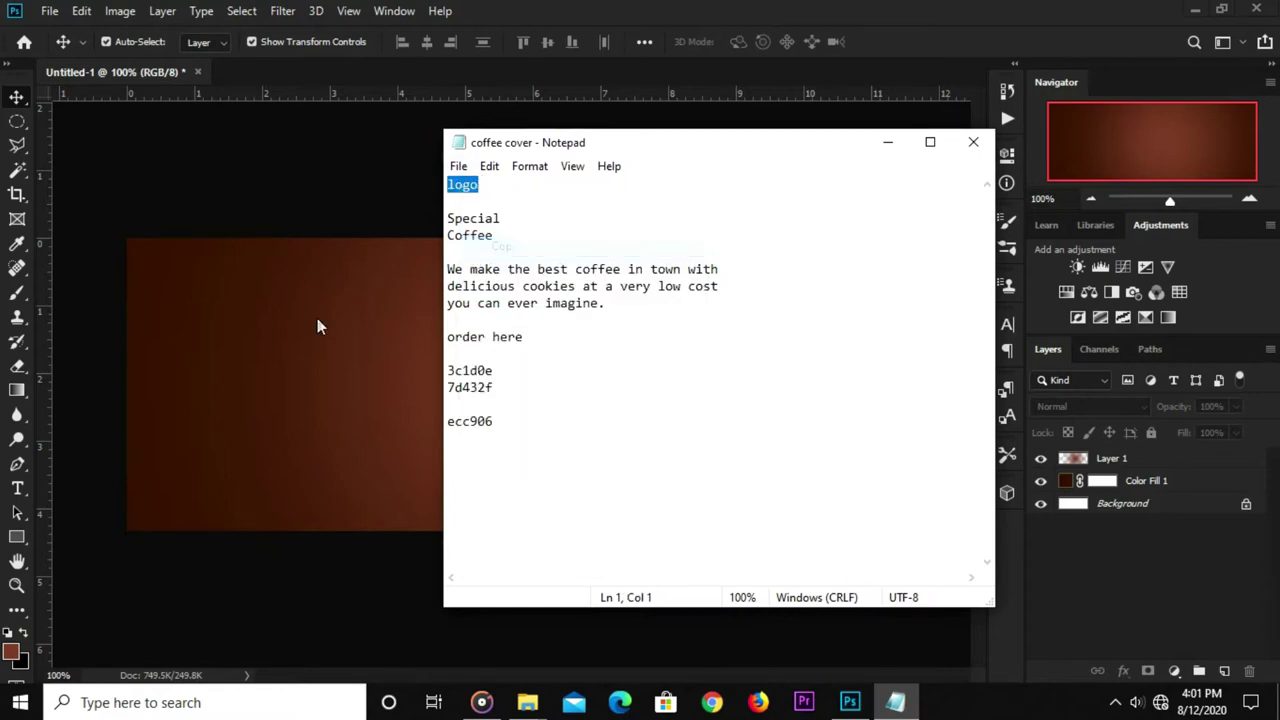
pyautogui.click(317, 318)
# Type 'logo' in white (#ffffff) text in the upper-left of the cover.
pyautogui.click(17, 488)
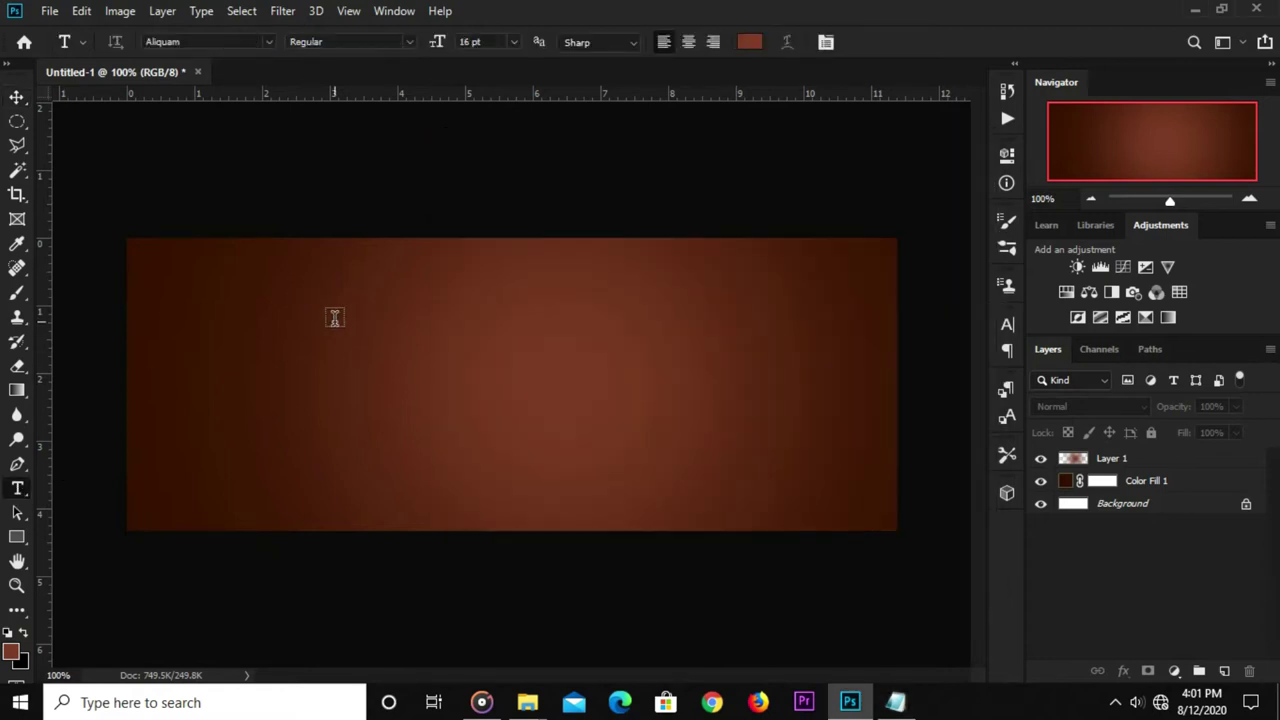
pyautogui.click(749, 41)
pyautogui.click(572, 332)
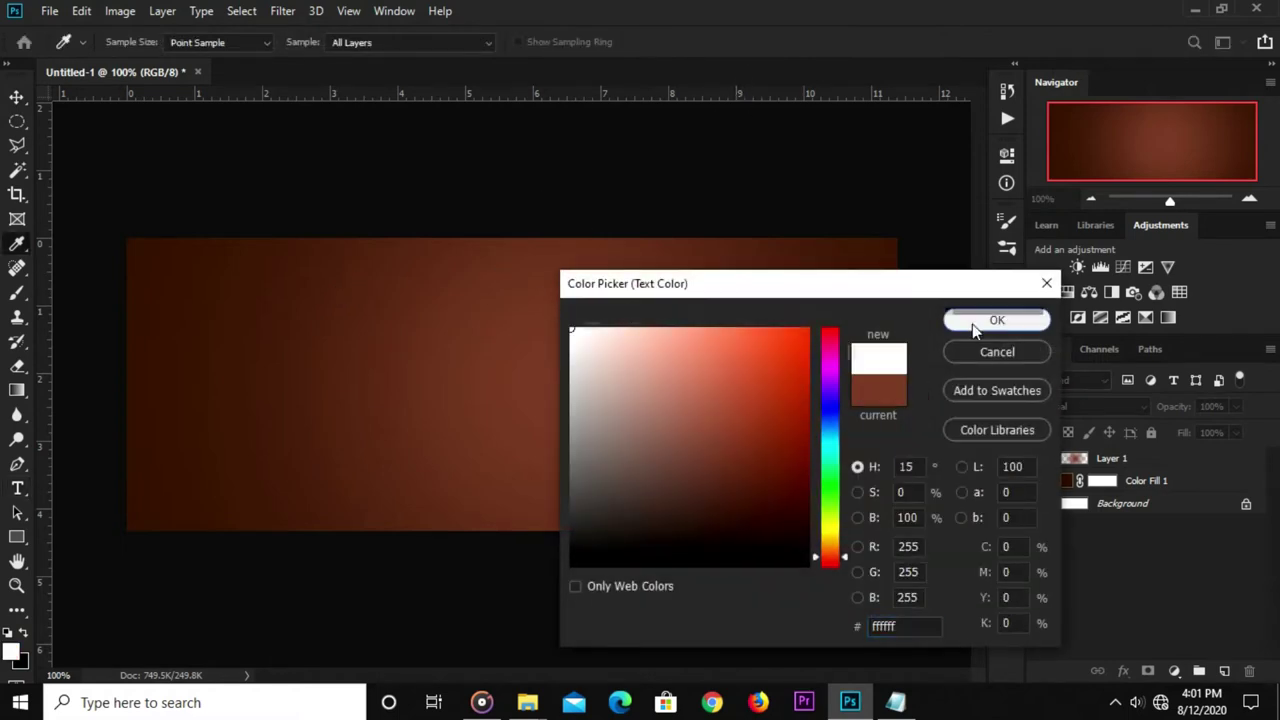
pyautogui.click(991, 320)
pyautogui.click(340, 320)
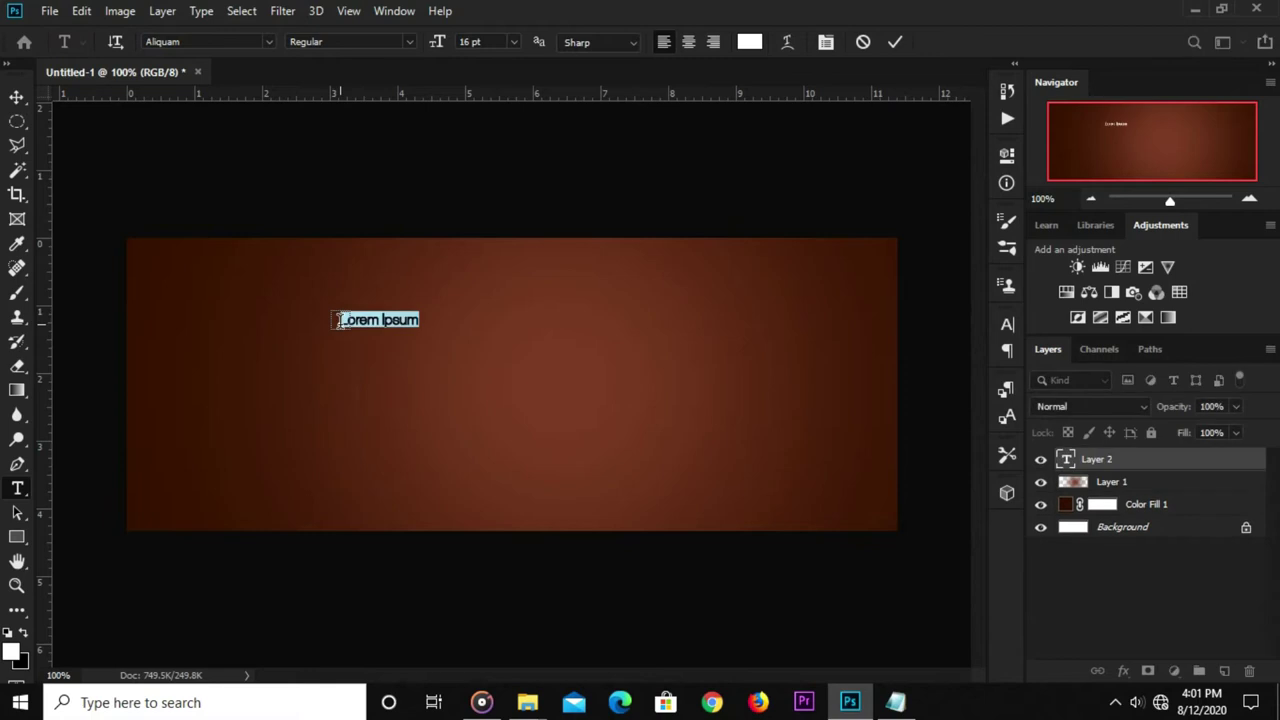
pyautogui.write('logo')
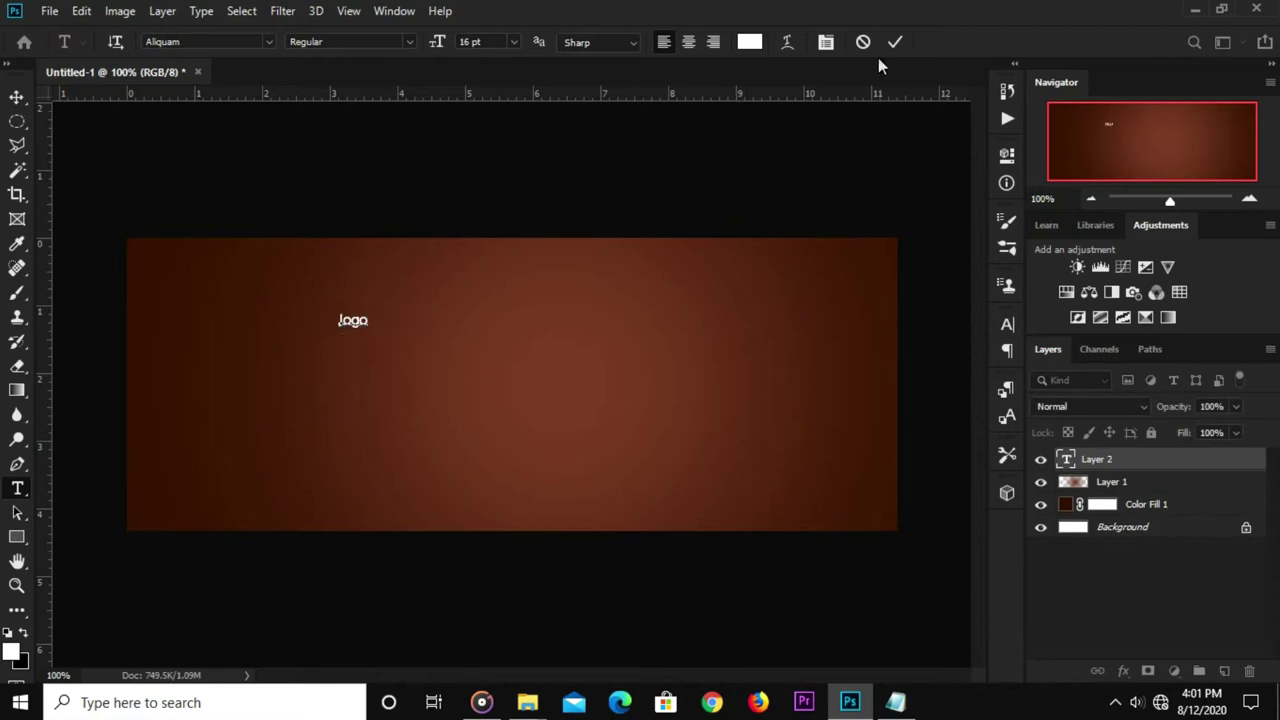
pyautogui.click(644, 192)
pyautogui.press('v')
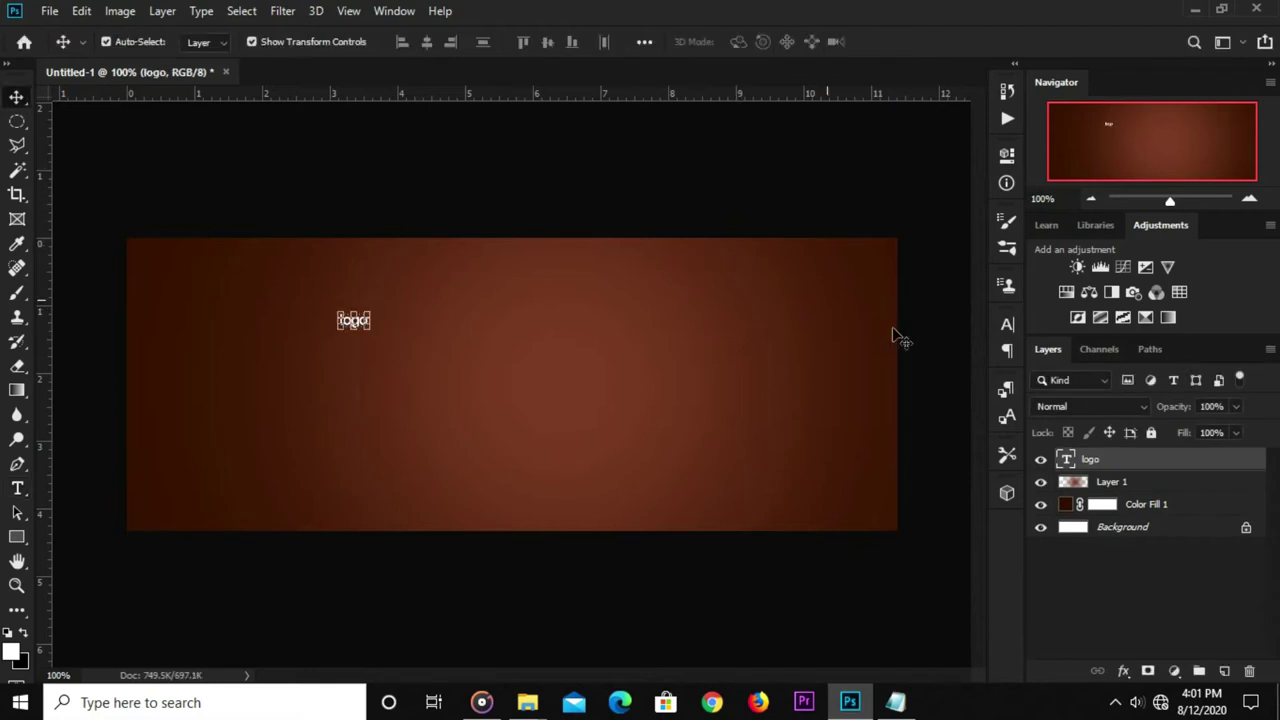
# Turn on All Caps in the Character panel so the text reads LOGO.
pyautogui.click(1007, 324)
pyautogui.click(849, 454)
pyautogui.click(952, 316)
pyautogui.click(670, 205)
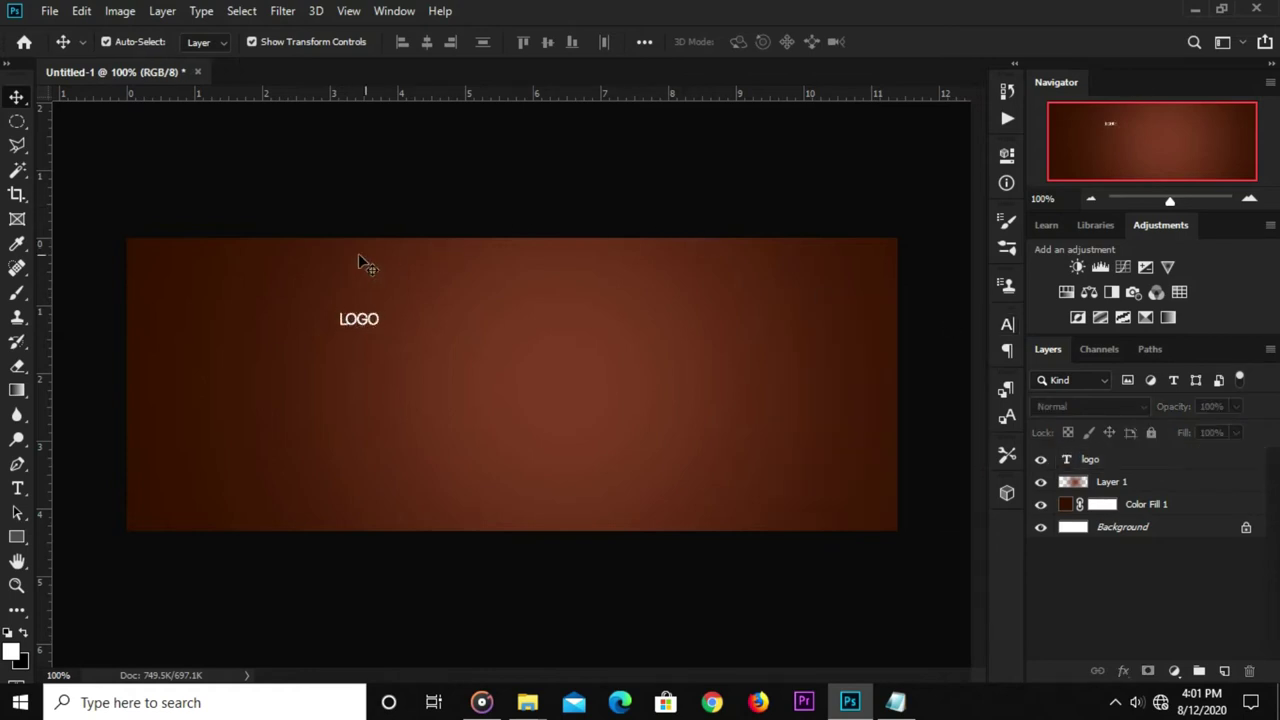
pyautogui.scroll(3, 280, 287)
pyautogui.scroll(-1, 366, 348)
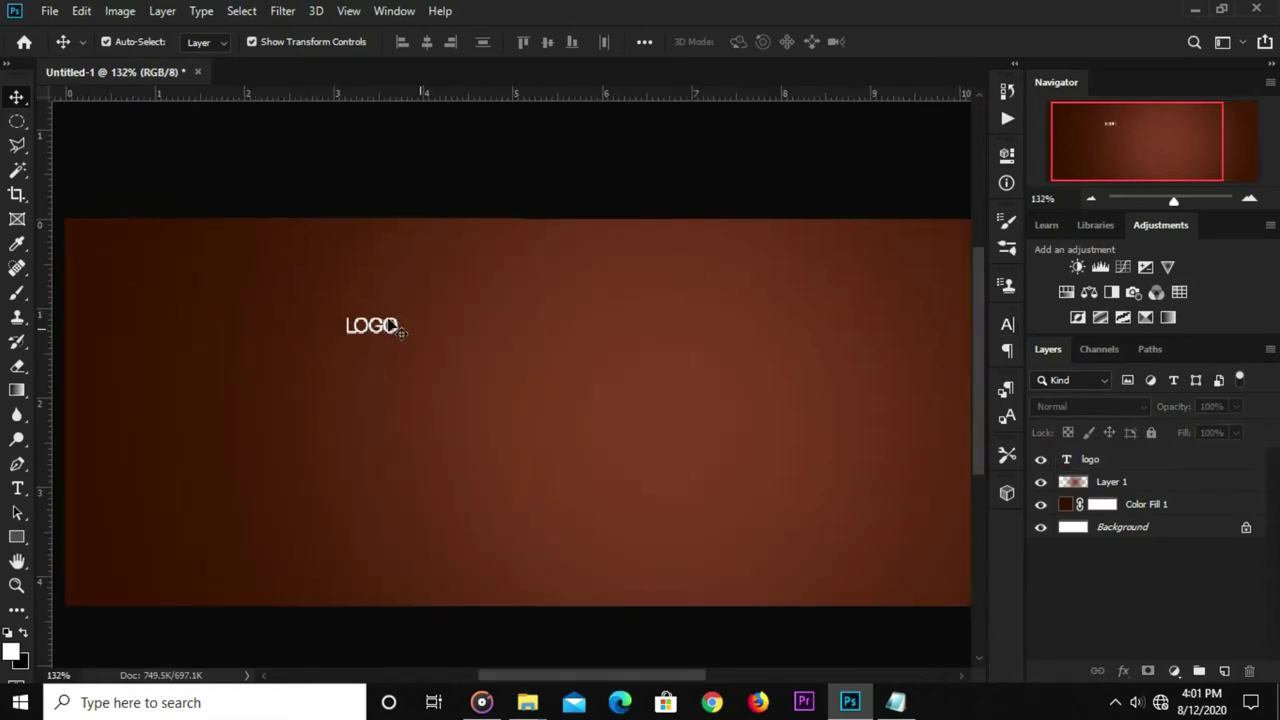
# Draw a small circle near the top-left with no fill and a 2 px white outline.
pyautogui.click(19, 538)
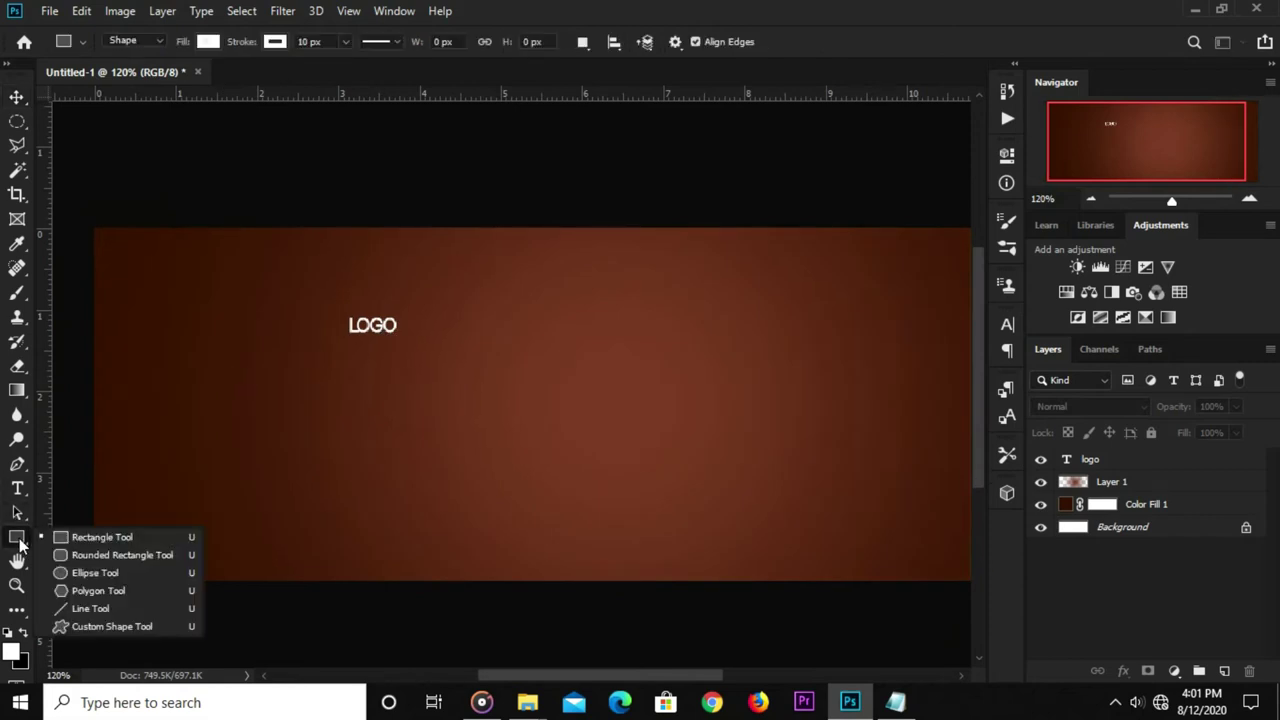
pyautogui.click(90, 573)
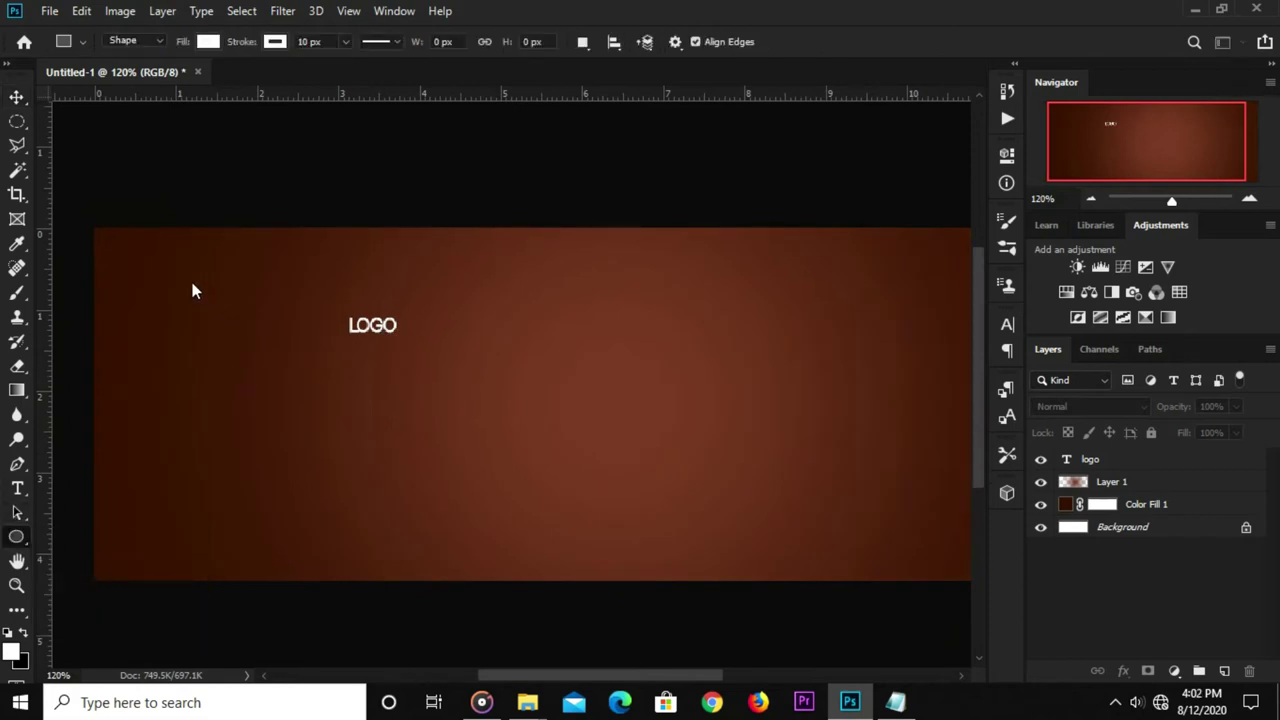
pyautogui.moveTo(144, 260); pyautogui.dragTo(214, 330)
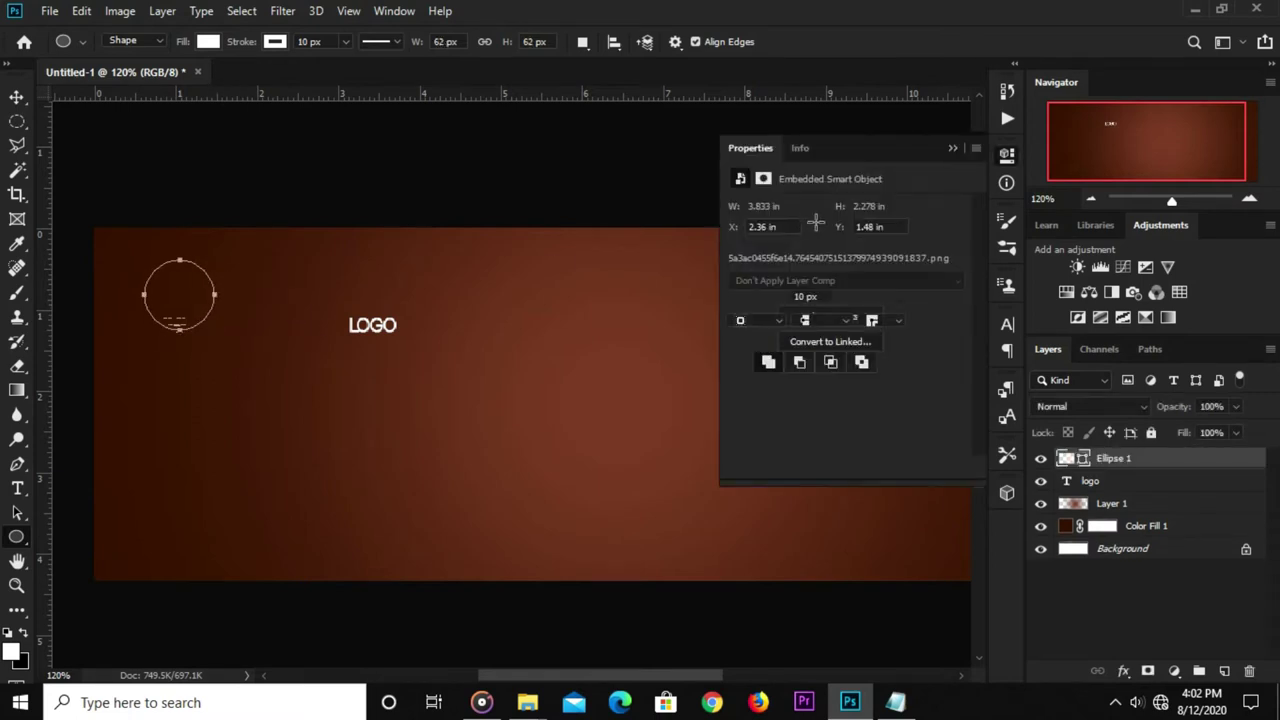
pyautogui.click(739, 296)
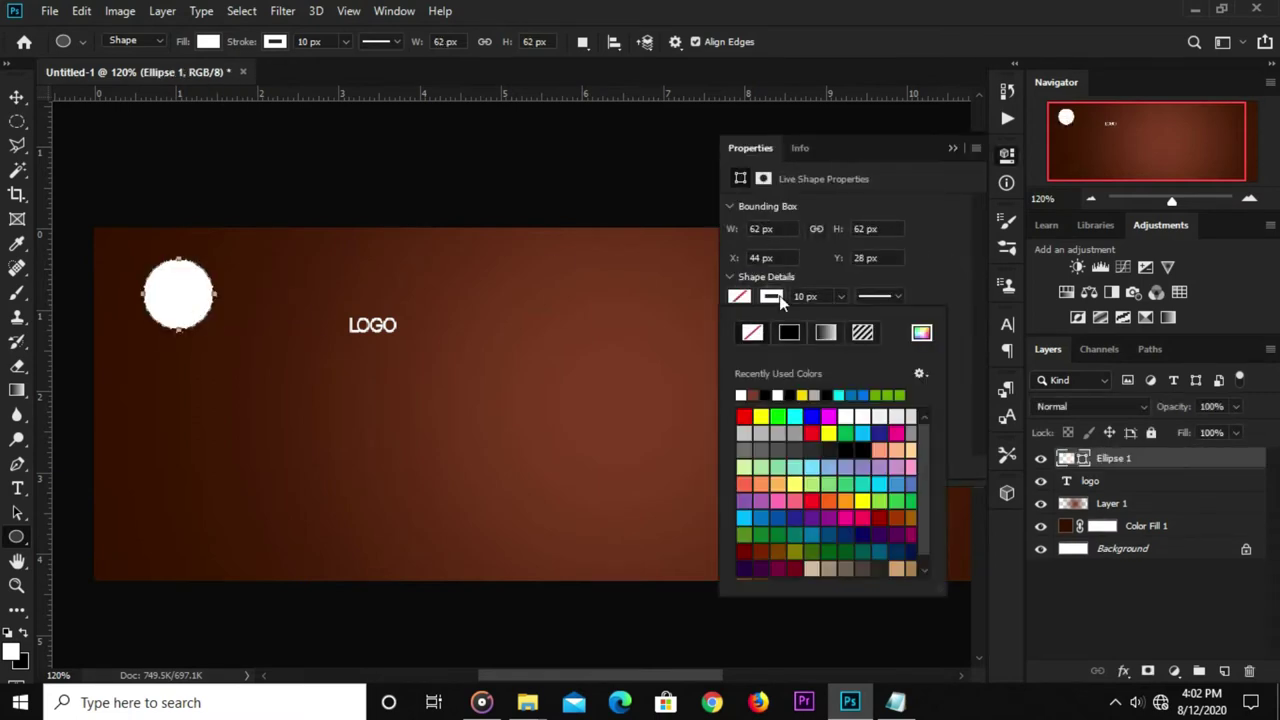
pyautogui.click(822, 296)
pyautogui.click(822, 297)
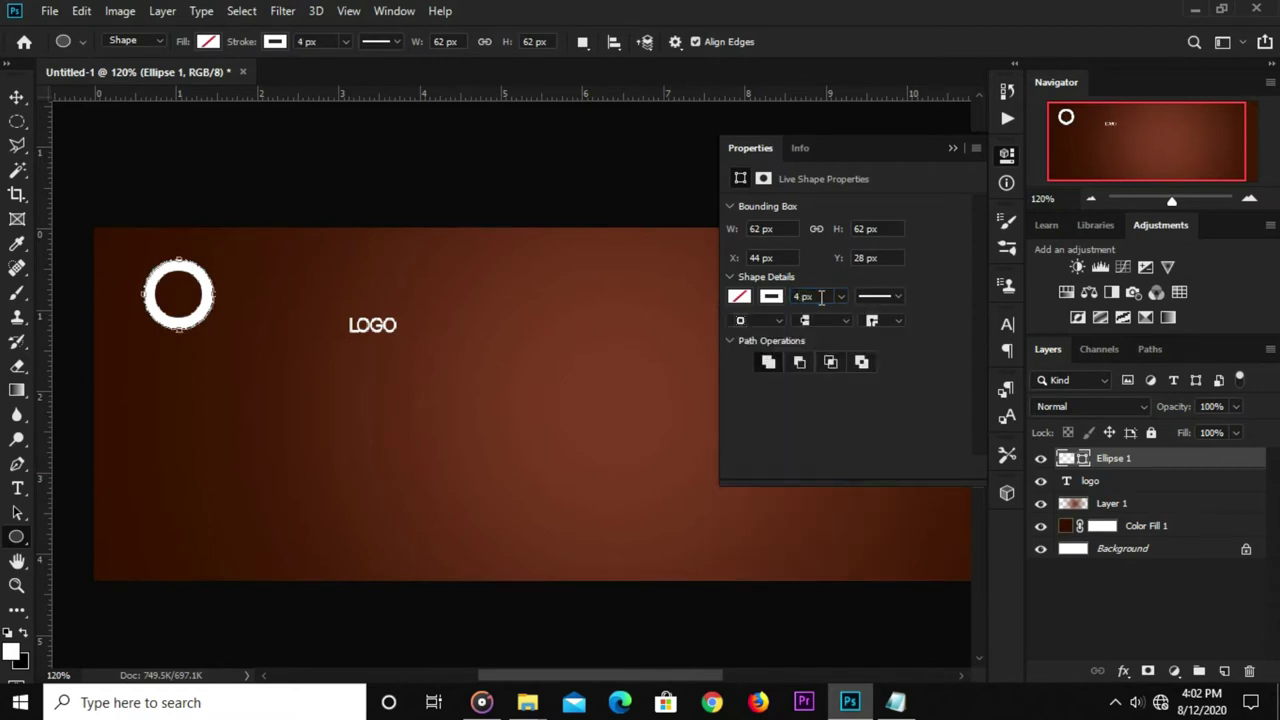
pyautogui.press('Return')
pyautogui.click(820, 297)
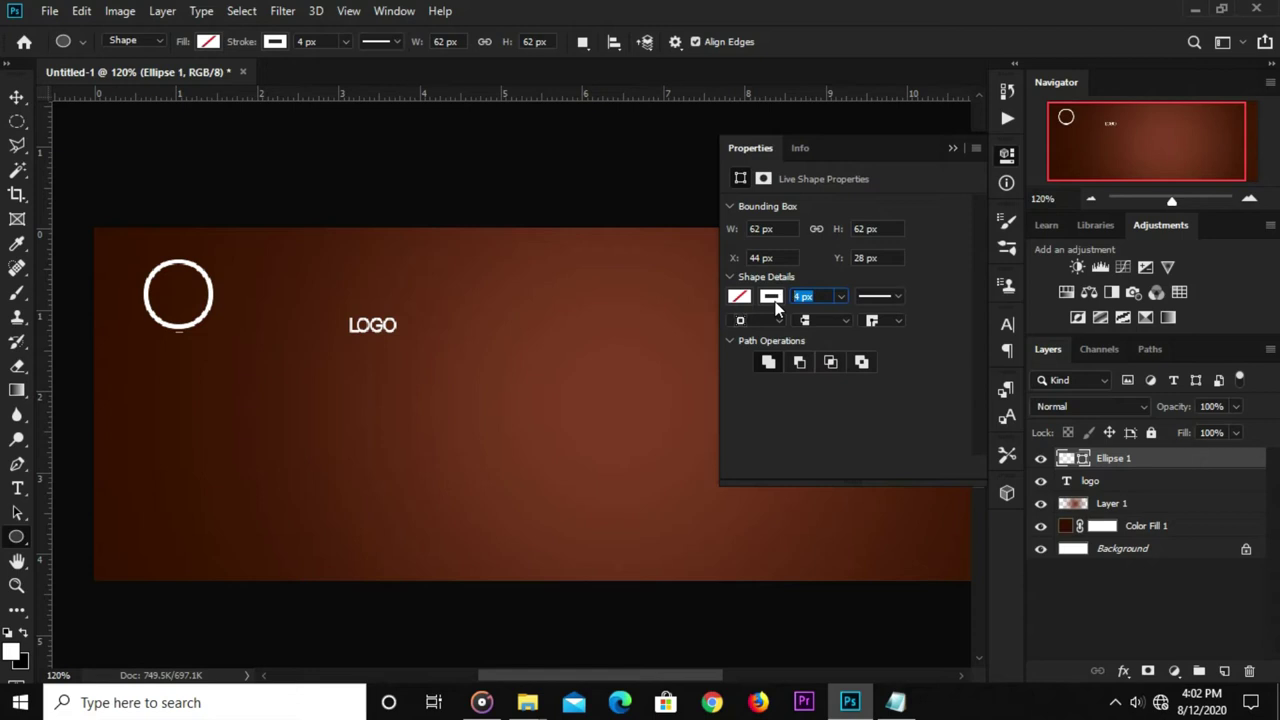
pyautogui.write('2')
pyautogui.press('Return')
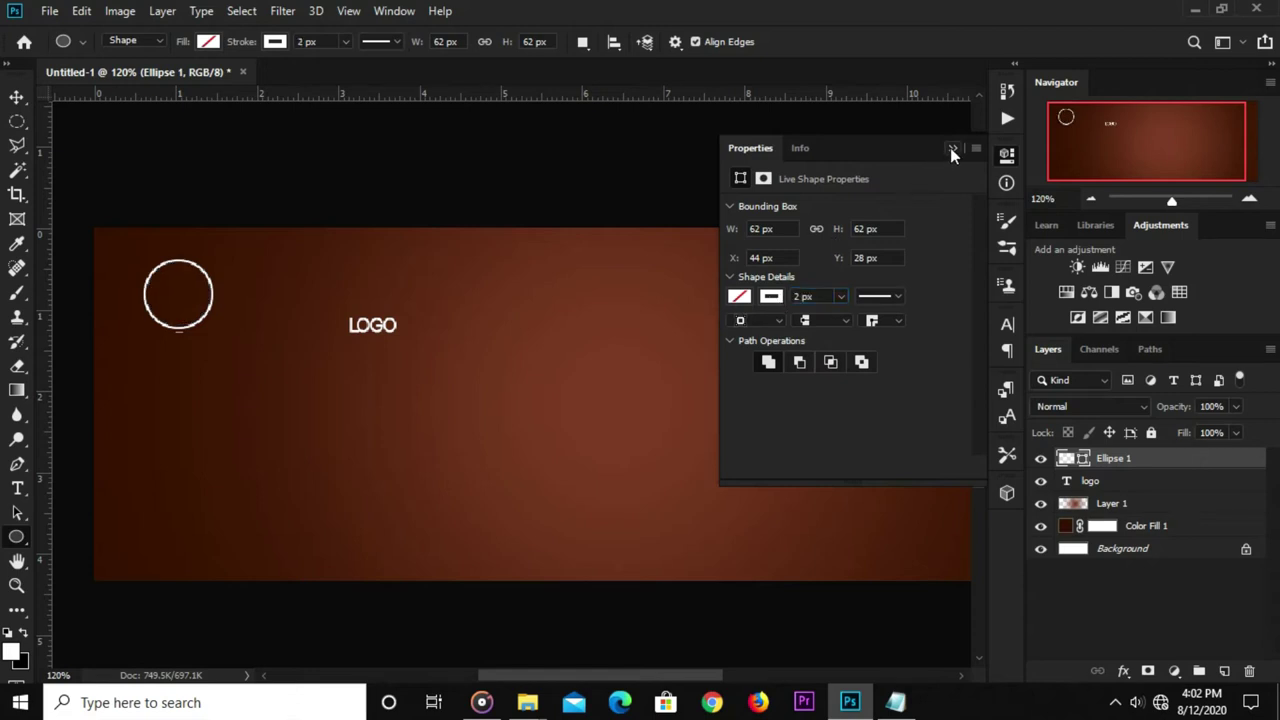
pyautogui.click(952, 150)
# Move the LOGO text into the centre of the ring.
pyautogui.press('v')
pyautogui.scroll(1, 251, 237)
pyautogui.moveTo(375, 340); pyautogui.dragTo(184, 321)
pyautogui.press('Down')
pyautogui.press('Down')
pyautogui.press('Down')
pyautogui.click(259, 193)
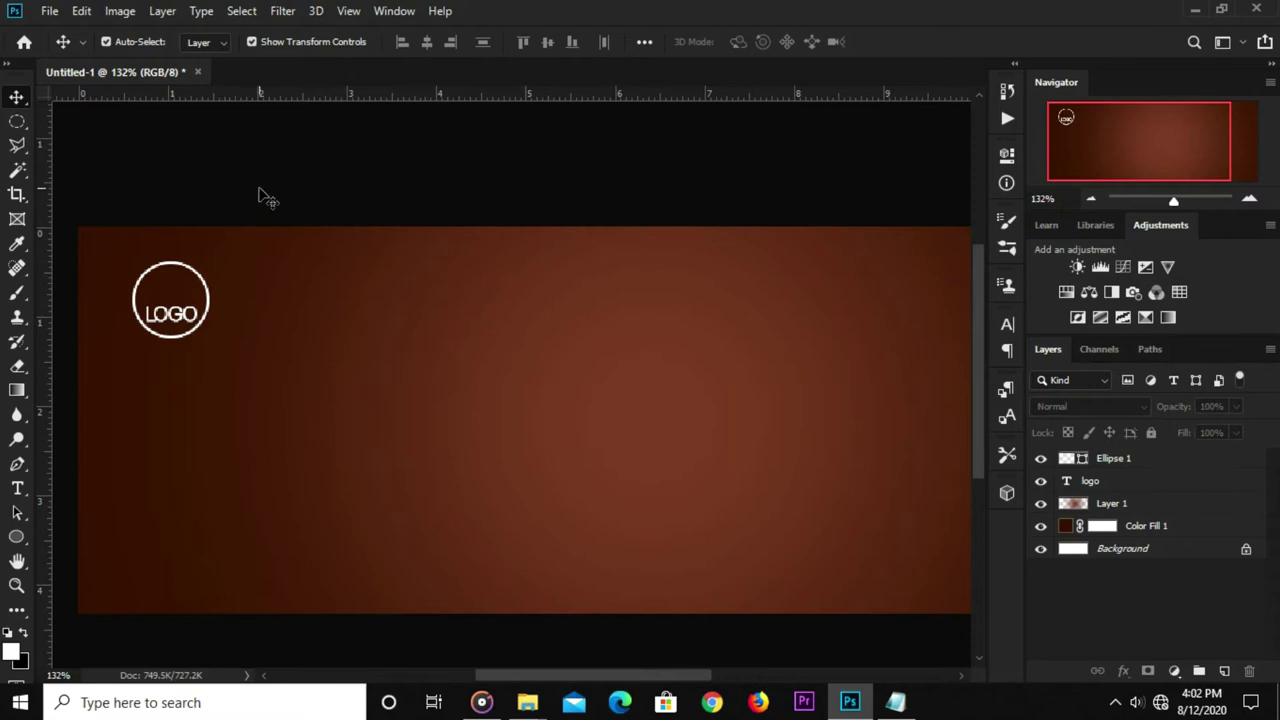
pyautogui.scroll(-2, 256, 194)
# Copy the black coffee cup layer from coffee resources.psd and paste it into Untitled-1.
pyautogui.click(49, 12)
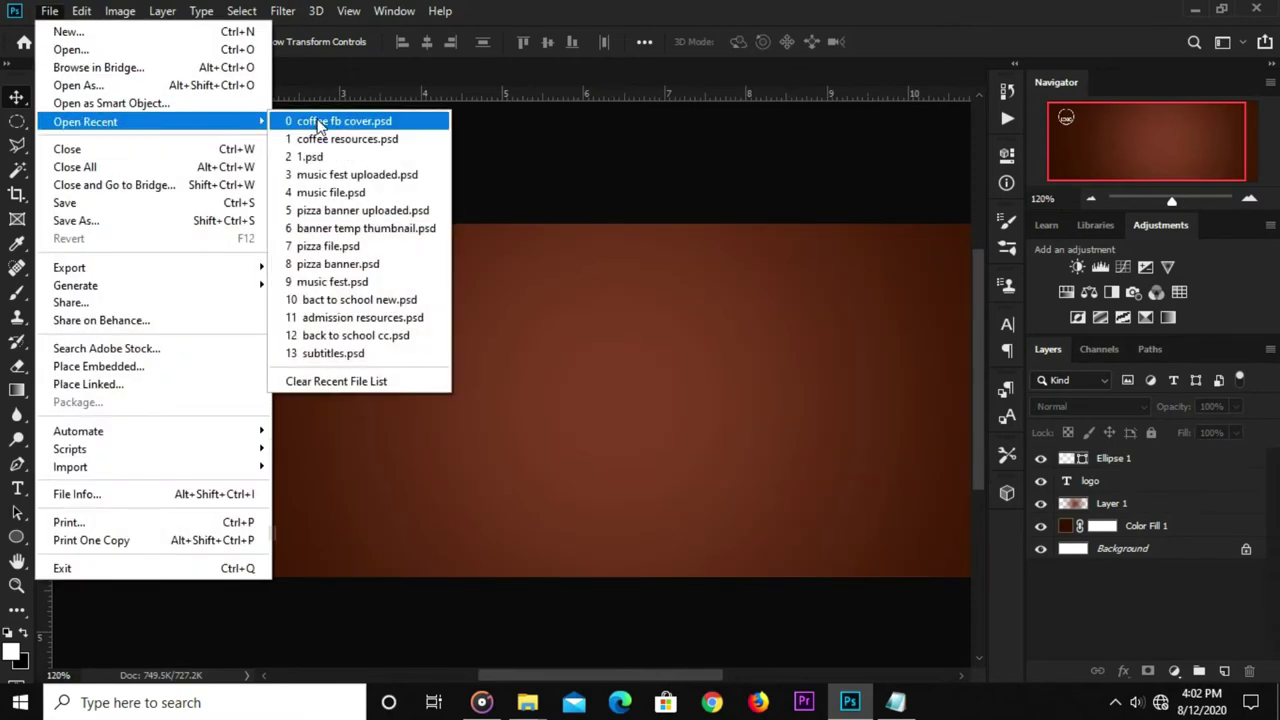
pyautogui.moveTo(86, 121)
pyautogui.click(330, 120)
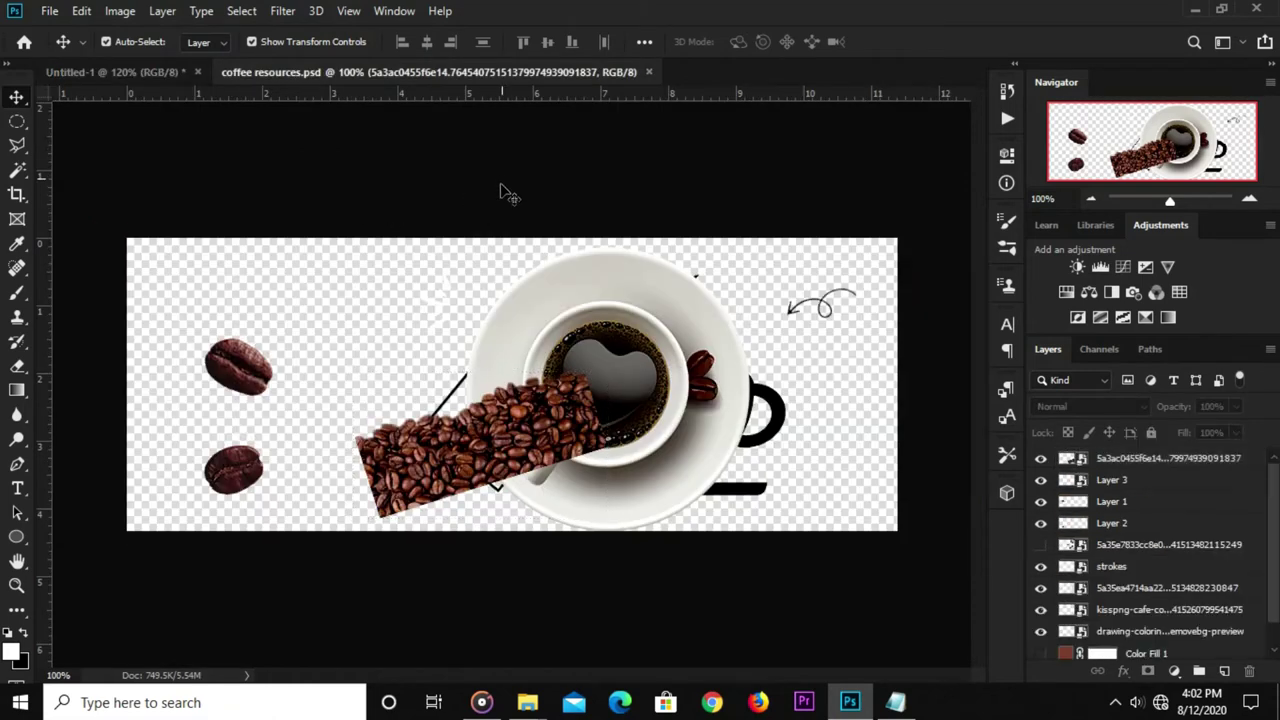
pyautogui.click(675, 360)
pyautogui.moveTo(675, 360); pyautogui.dragTo(487, 360)
pyautogui.click(697, 428)
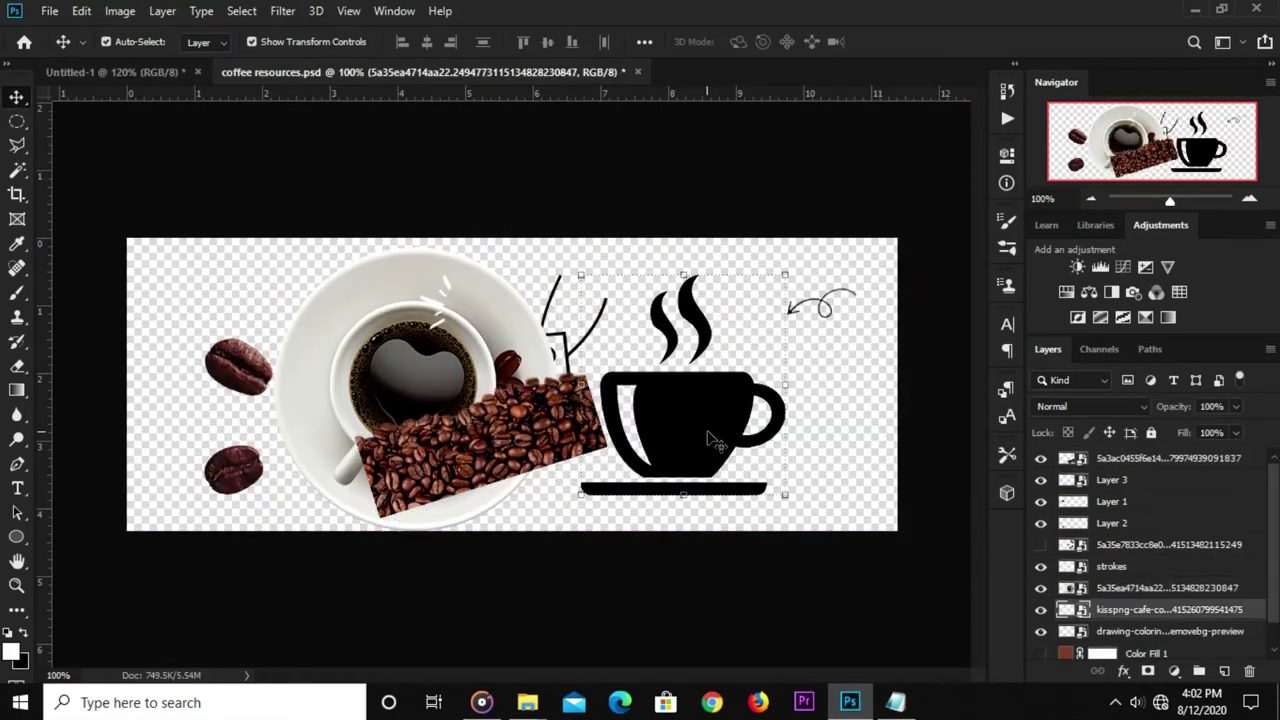
pyautogui.hotkey('ctrl', 'c')
pyautogui.click(110, 72)
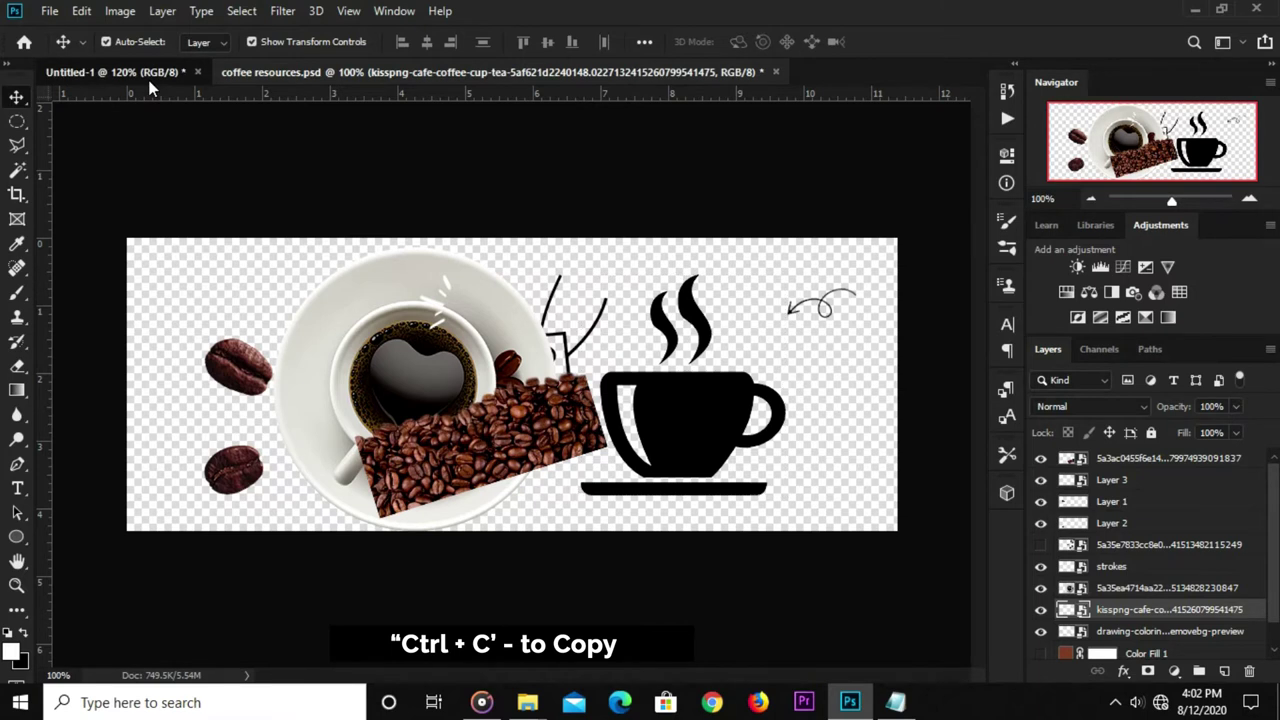
pyautogui.hotkey('ctrl', 'v')
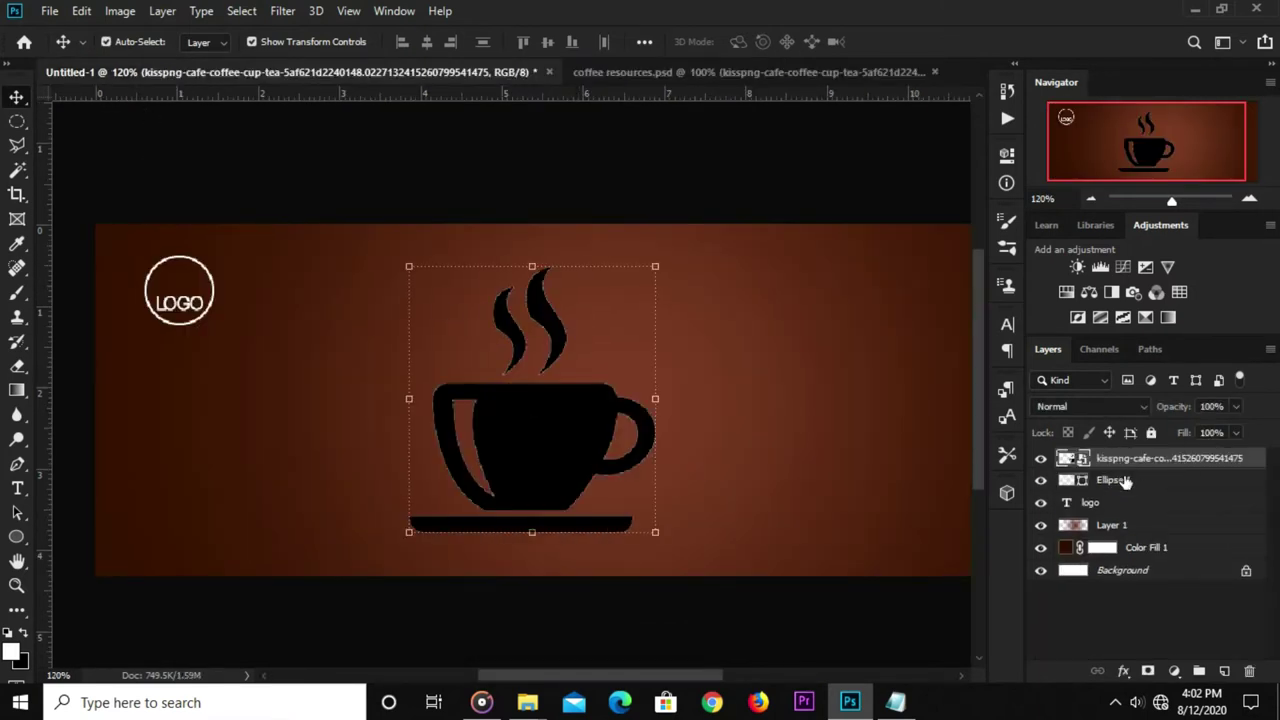
# Apply a #ffffff Color Overlay layer style to the pasted cup.
pyautogui.click(1121, 673)
pyautogui.click(1185, 494)
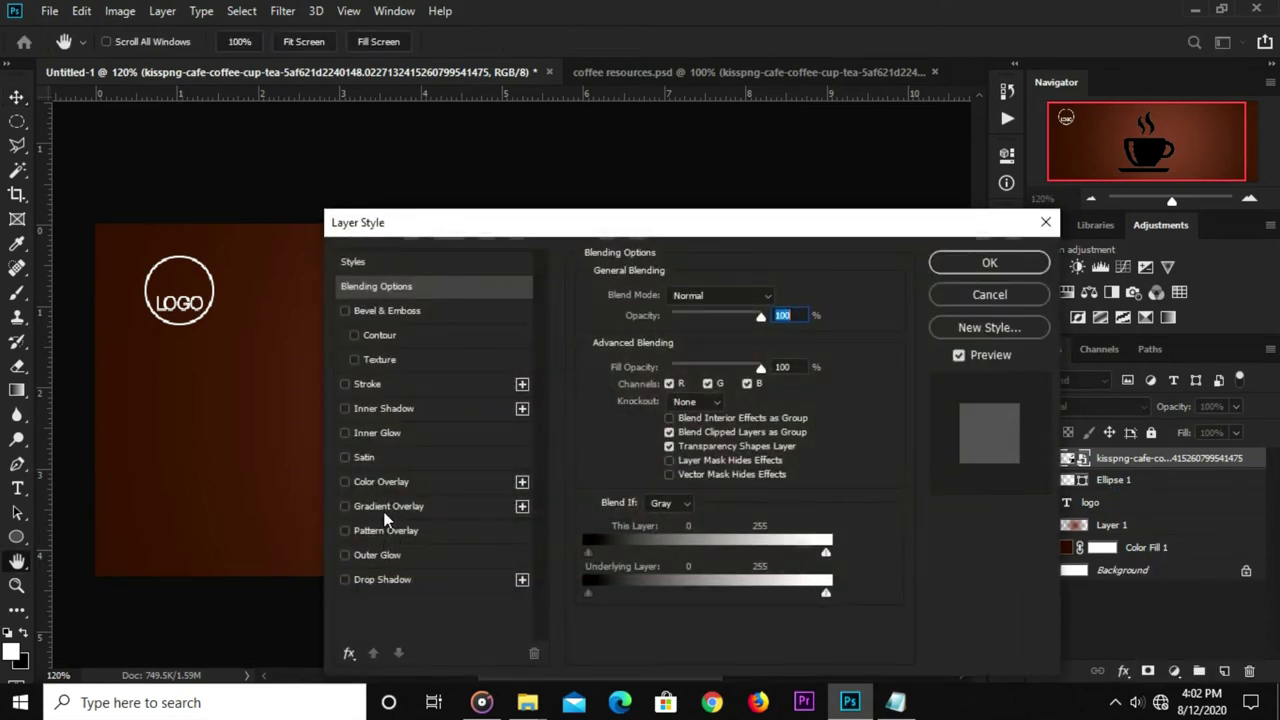
pyautogui.click(393, 482)
pyautogui.click(779, 298)
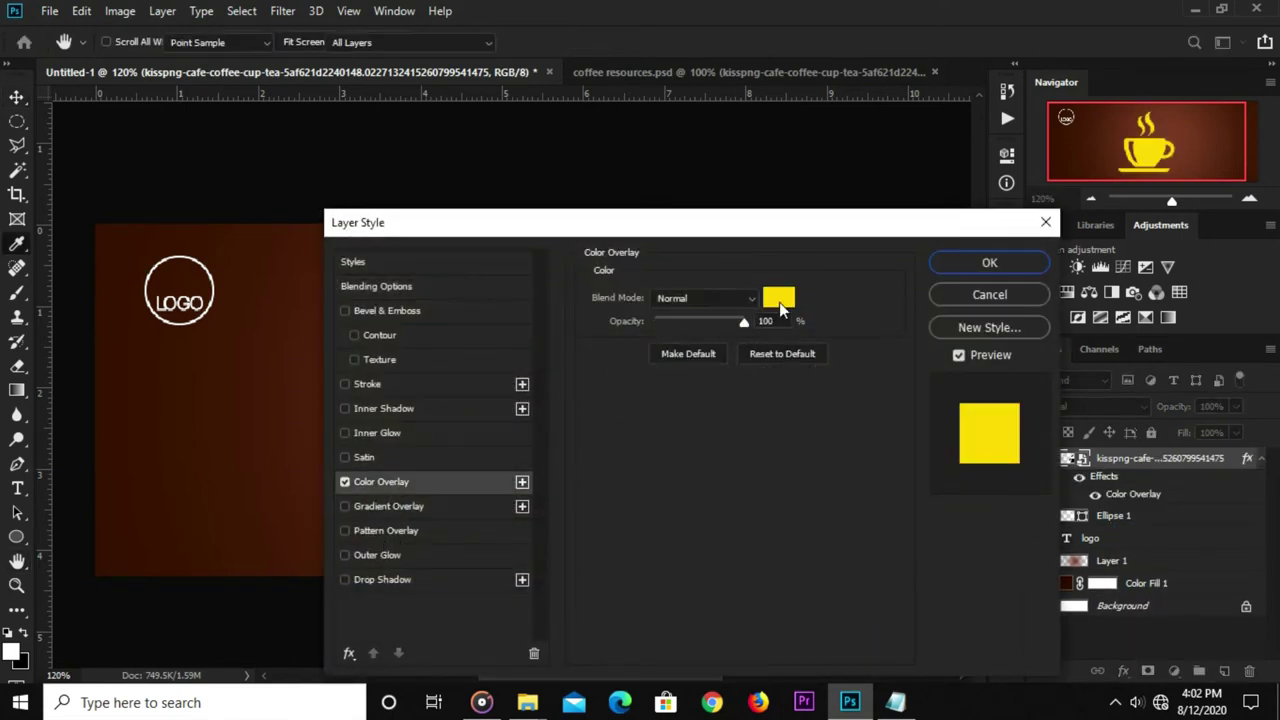
pyautogui.write('ffffff')
pyautogui.click(993, 321)
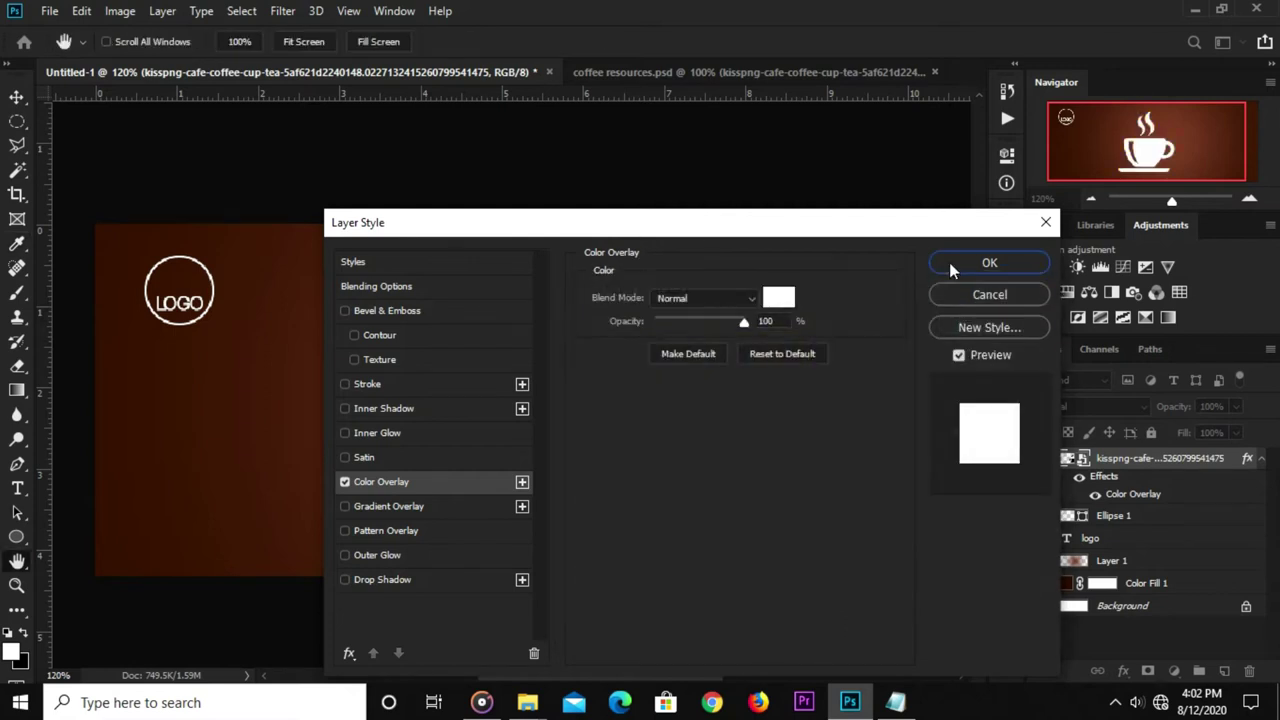
pyautogui.click(989, 263)
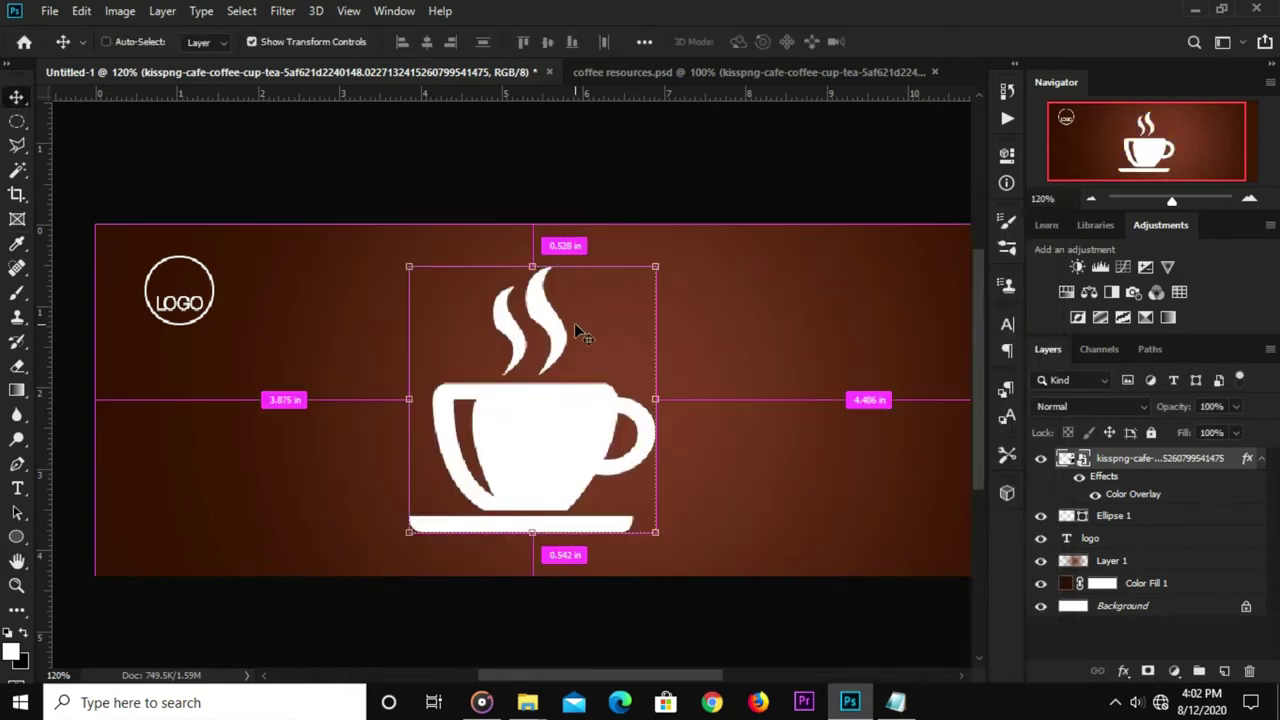
pyautogui.hotkey('ctrl', 't')
# Scale the white cup down to fit inside the logo circle.
pyautogui.moveTo(532, 267)
pyautogui.mouseDown()
pyautogui.moveTo(530, 477)
pyautogui.moveTo(200, 262)
pyautogui.mouseUp()
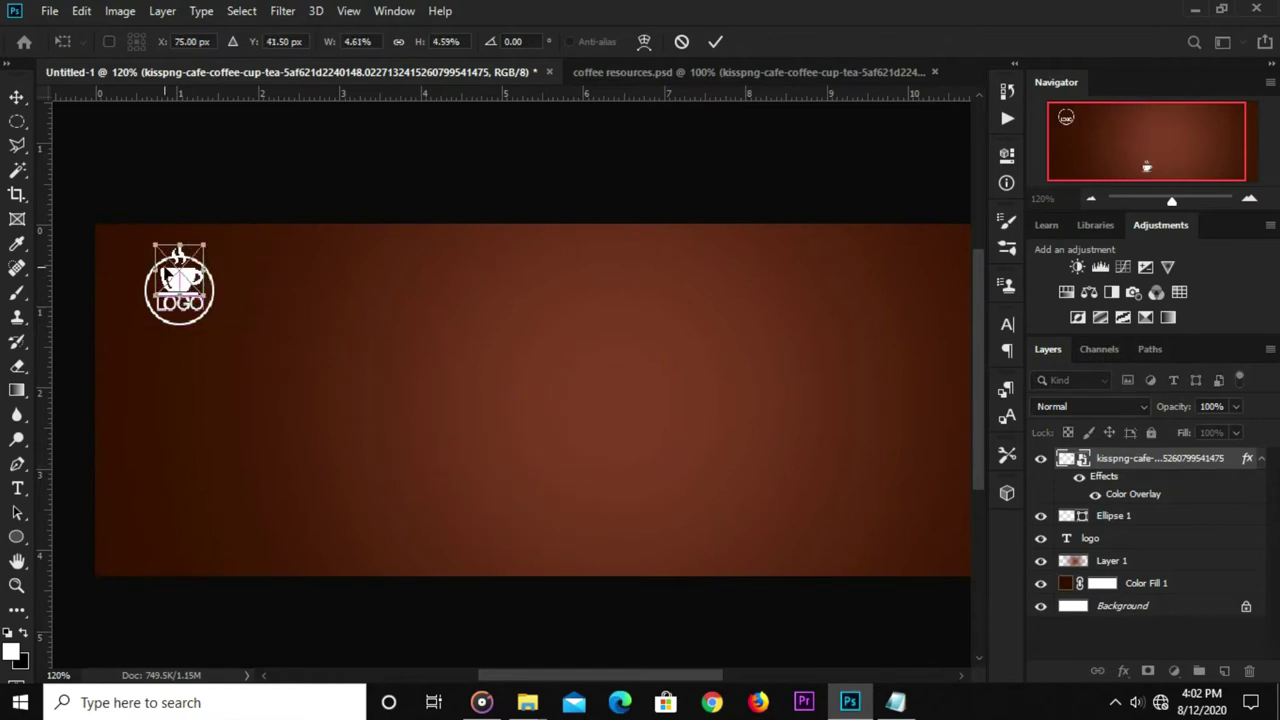
pyautogui.keyDown('alt'); pyautogui.scroll(3, 169, 206); pyautogui.keyUp('alt')
pyautogui.moveTo(178, 270); pyautogui.dragTo(182, 312)
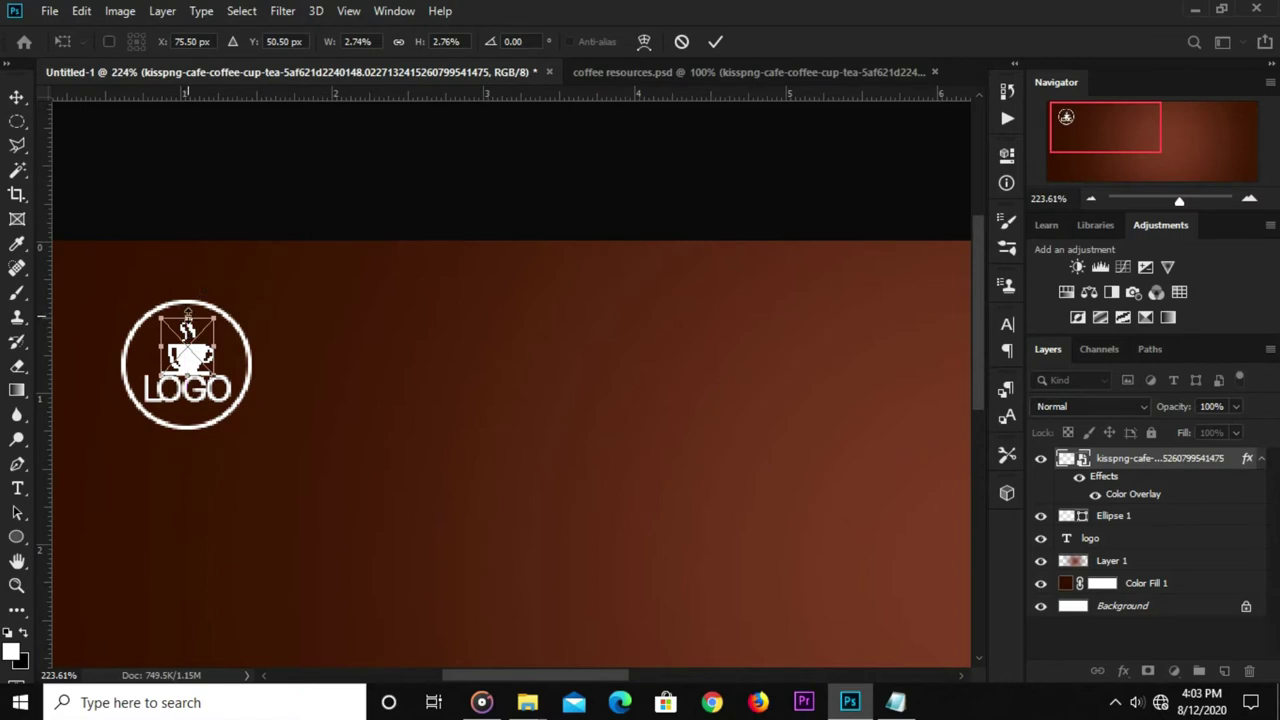
pyautogui.moveTo(187, 313); pyautogui.dragTo(190, 298)
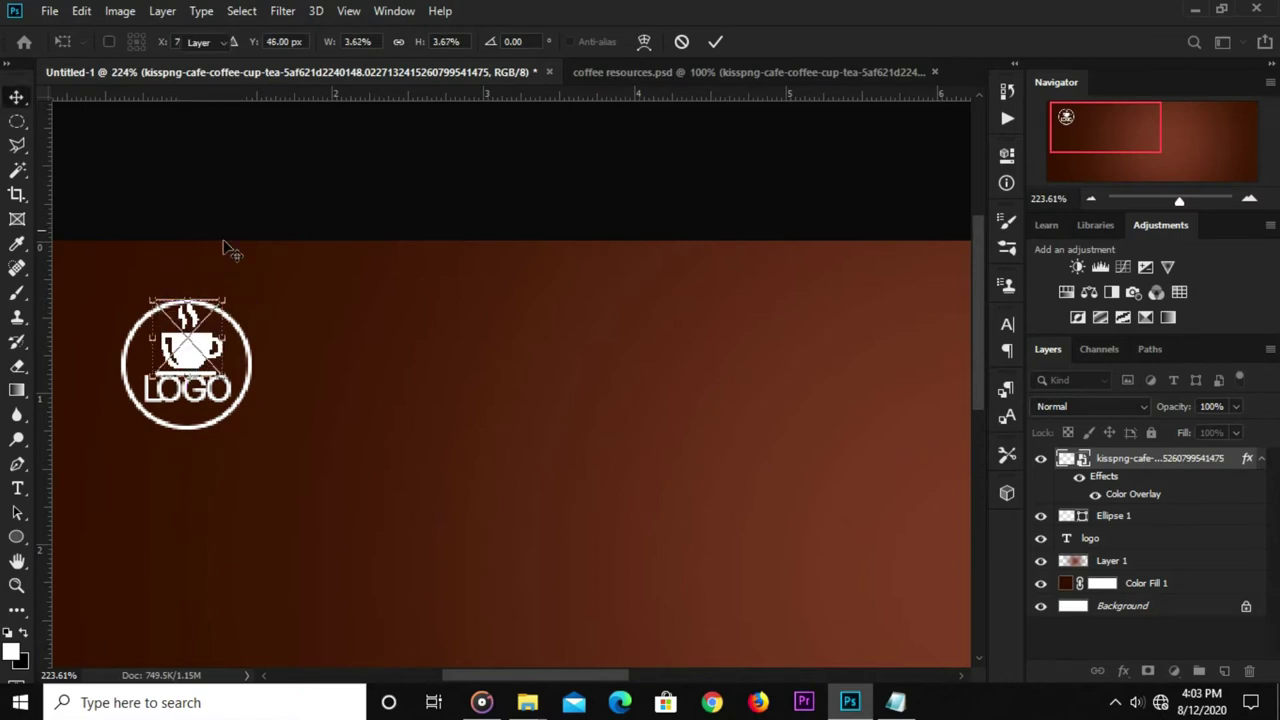
pyautogui.press('Return')
# Enlarge the Ellipse 1 circle so it frames both the cup and LOGO text.
pyautogui.click(252, 396)
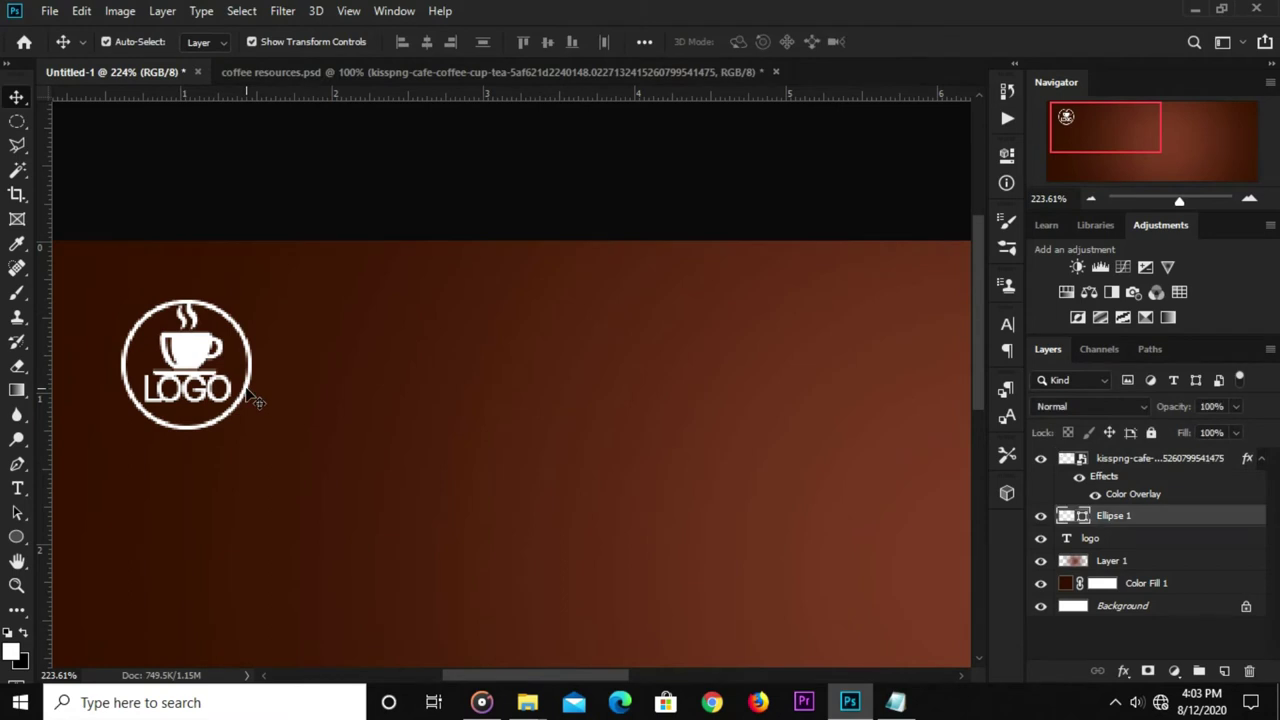
pyautogui.hotkey('ctrl', 't')
pyautogui.moveTo(252, 299); pyautogui.dragTo(264, 262)
pyautogui.moveTo(270, 343); pyautogui.dragTo(262, 350)
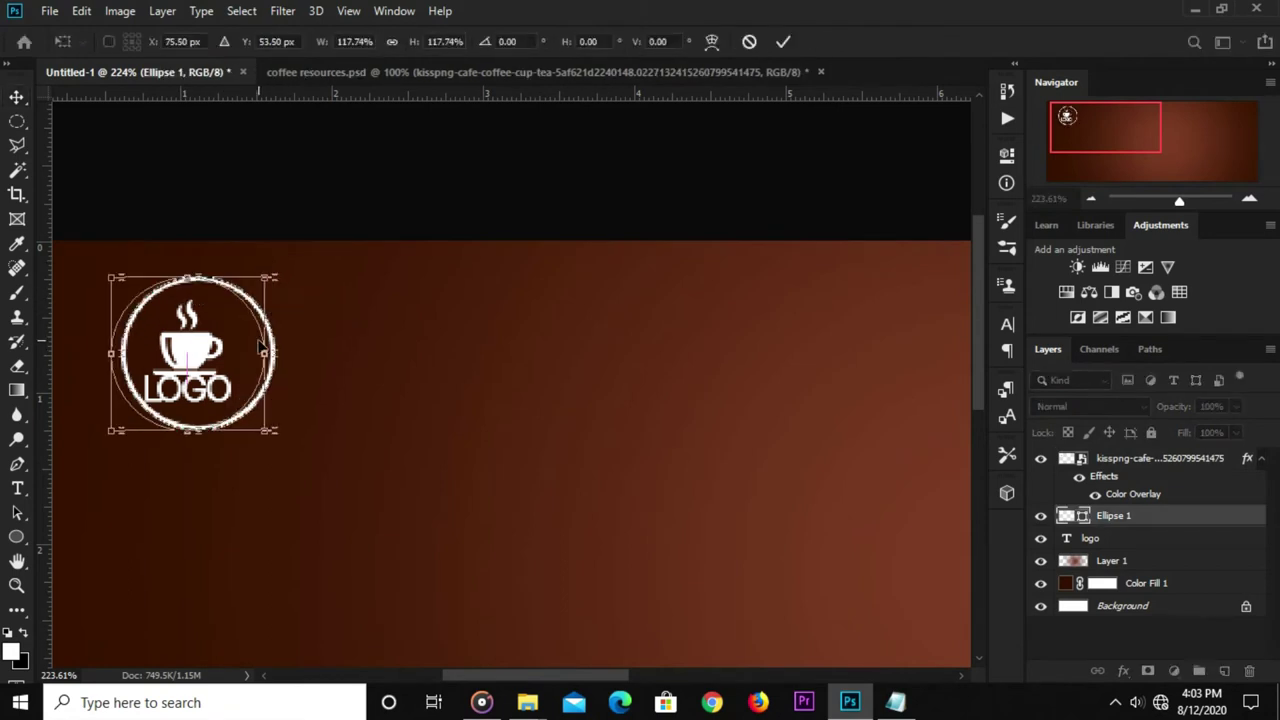
pyautogui.press('Return')
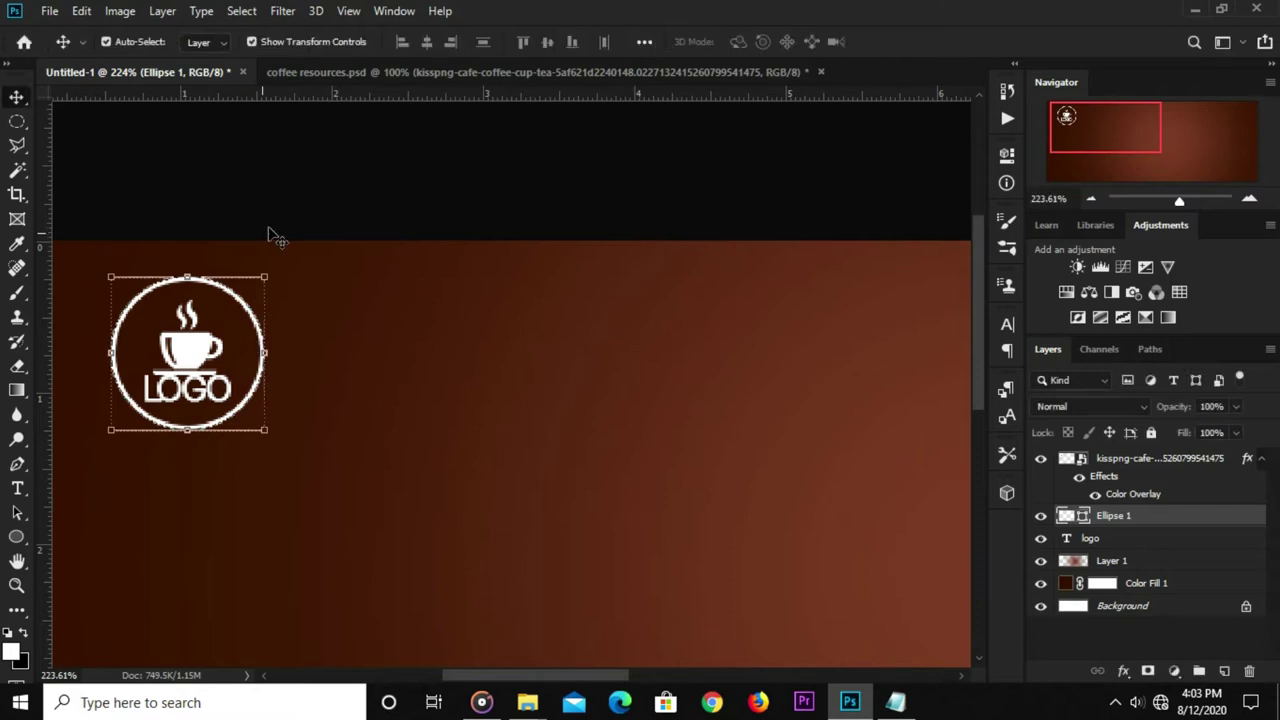
# Scale the cup up slightly within the enlarged circle.
pyautogui.click(195, 345)
pyautogui.hotkey('ctrl', 't')
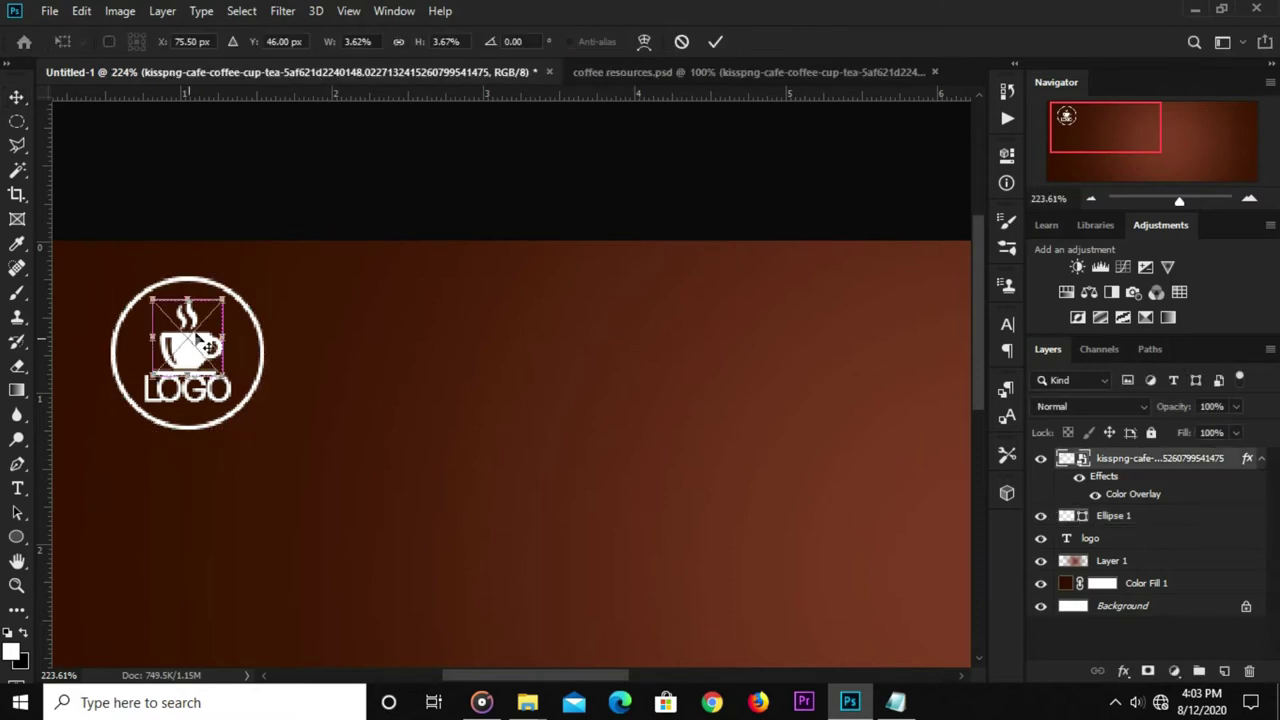
pyautogui.moveTo(189, 298); pyautogui.dragTo(189, 290)
pyautogui.press('Return')
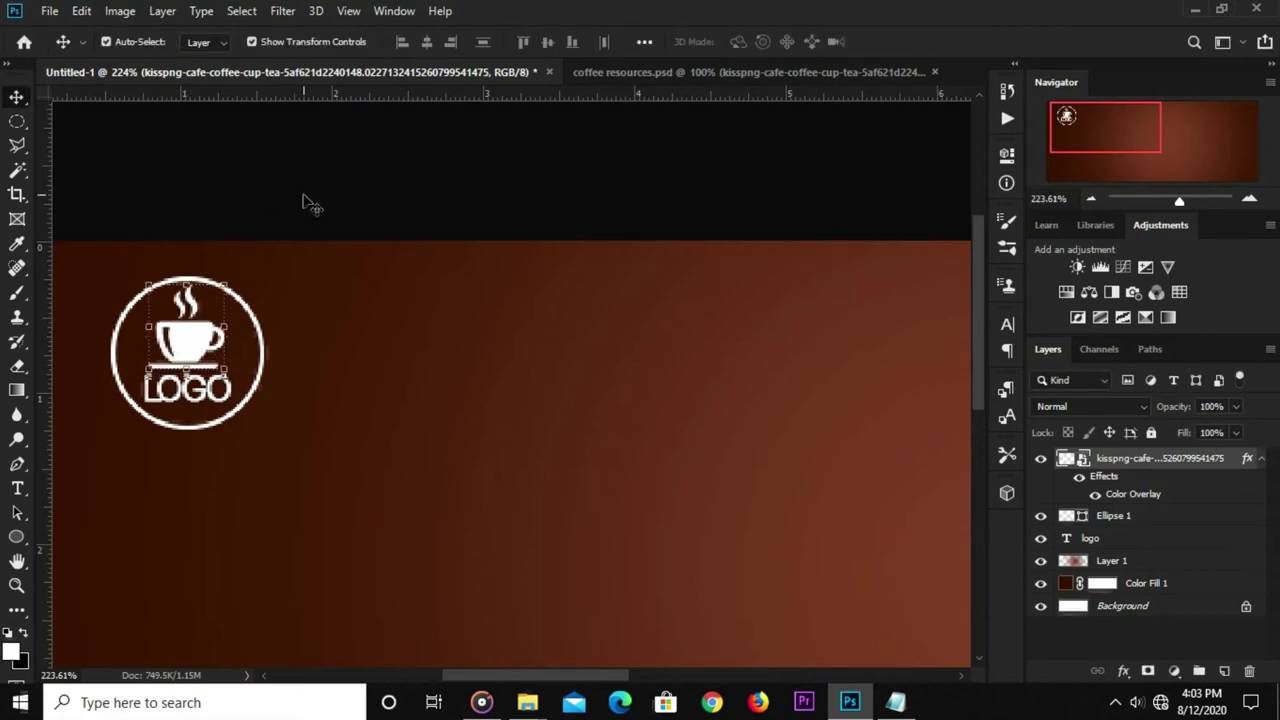
pyautogui.click(309, 200)
# Select the circle and LOGO text layers together in the Layers panel.
pyautogui.click(258, 386)
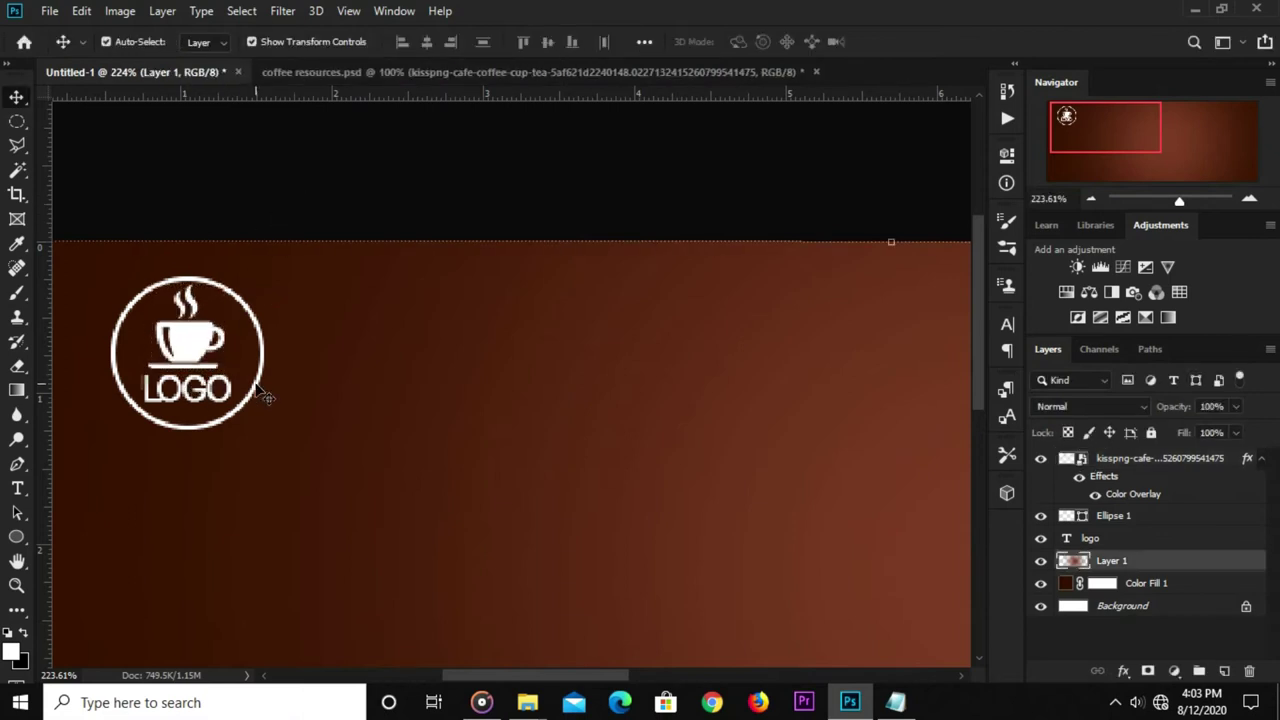
pyautogui.click(230, 422)
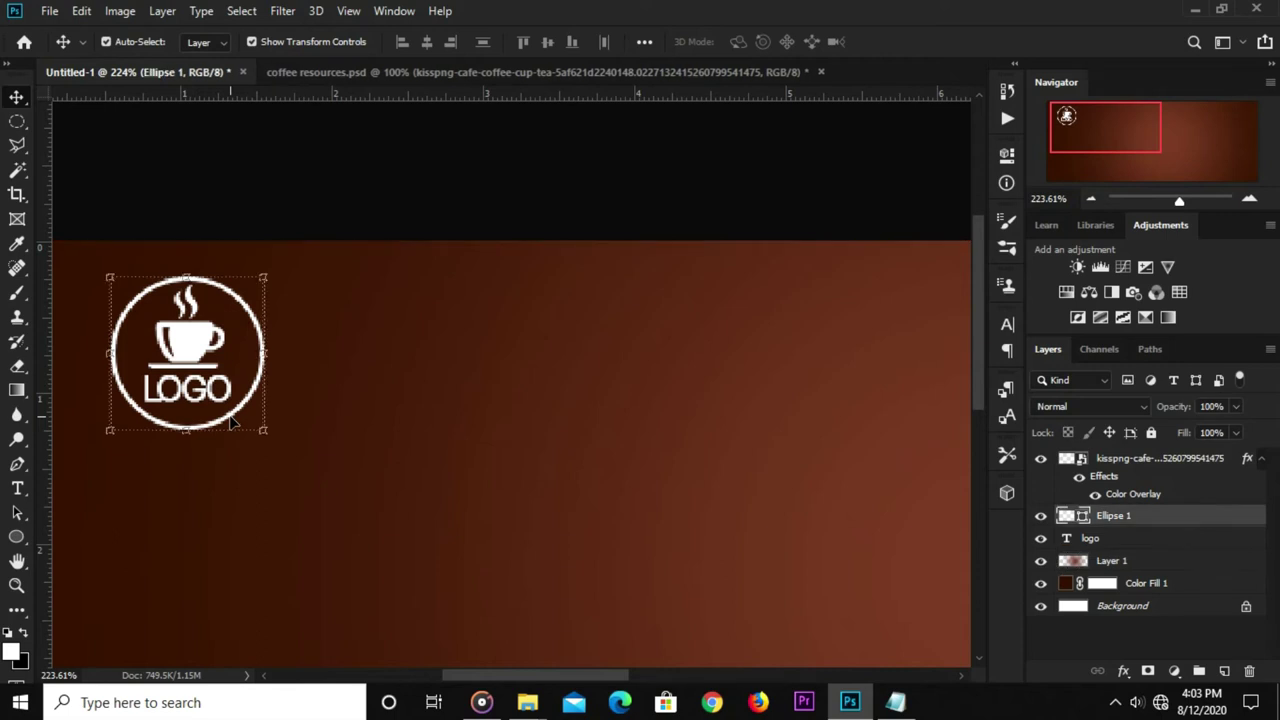
pyautogui.click(341, 218)
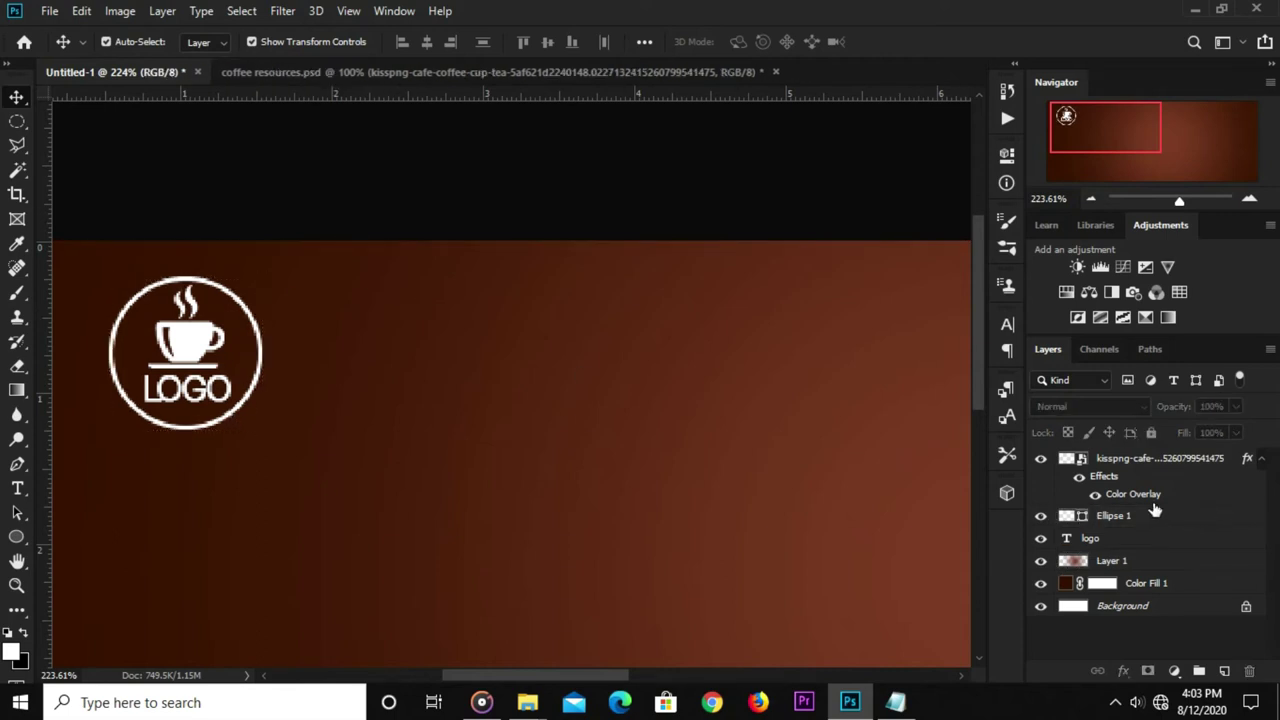
pyautogui.keyDown('shift'); pyautogui.click(1128, 520); pyautogui.keyUp('shift')
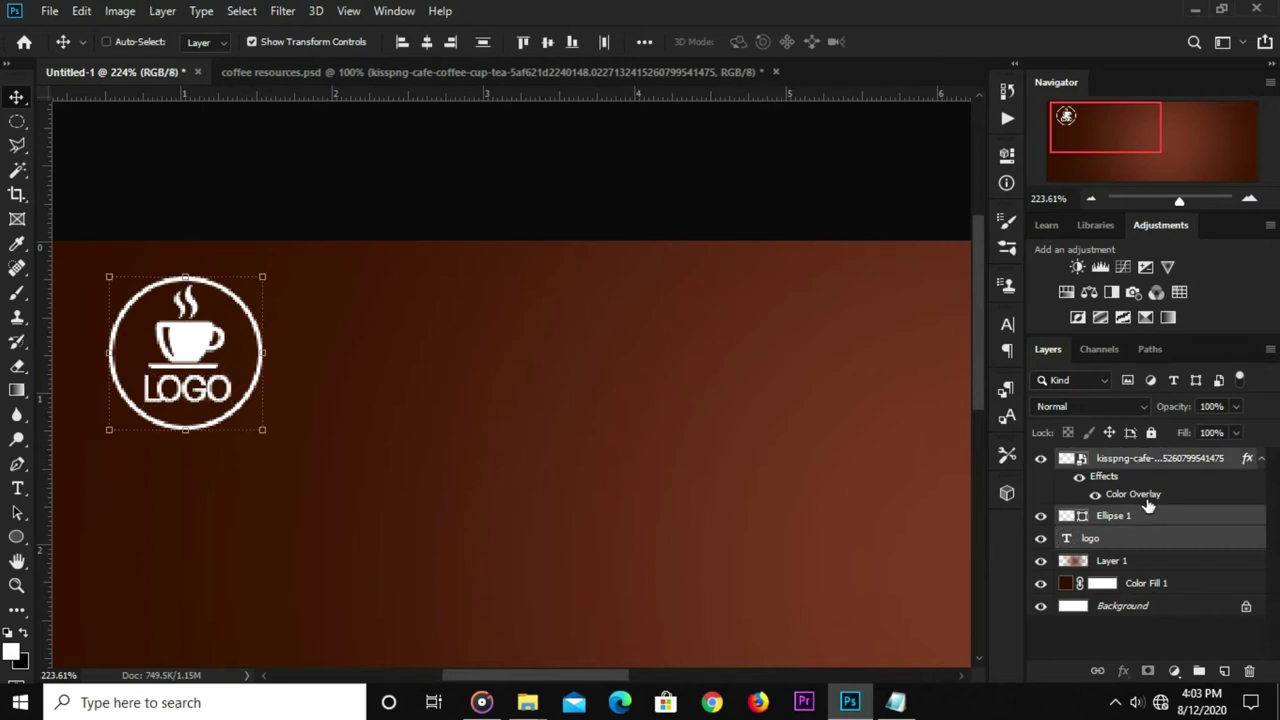
# Group the badge layers into Group 1 and scale the group to about 79.5%.
pyautogui.hotkey('ctrl', 'g')
pyautogui.click(1040, 459)
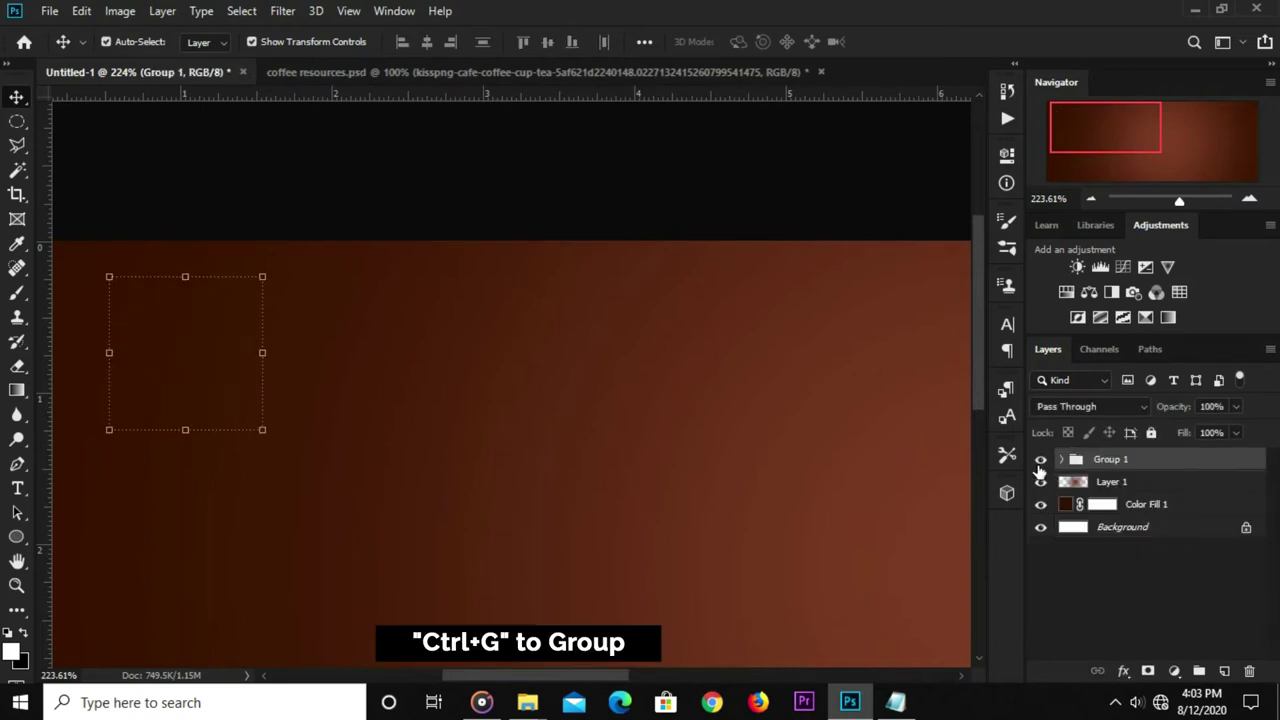
pyautogui.click(1040, 459)
pyautogui.hotkey('ctrl', 't')
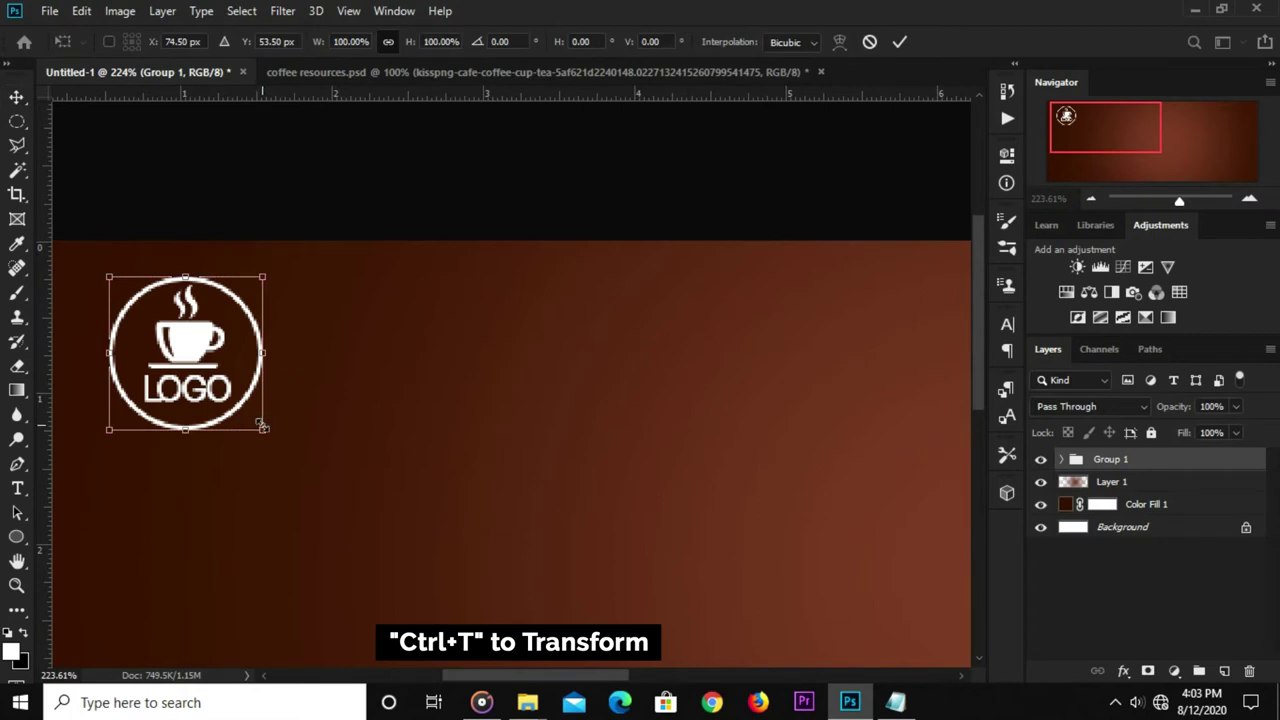
pyautogui.moveTo(262, 427); pyautogui.dragTo(230, 397)
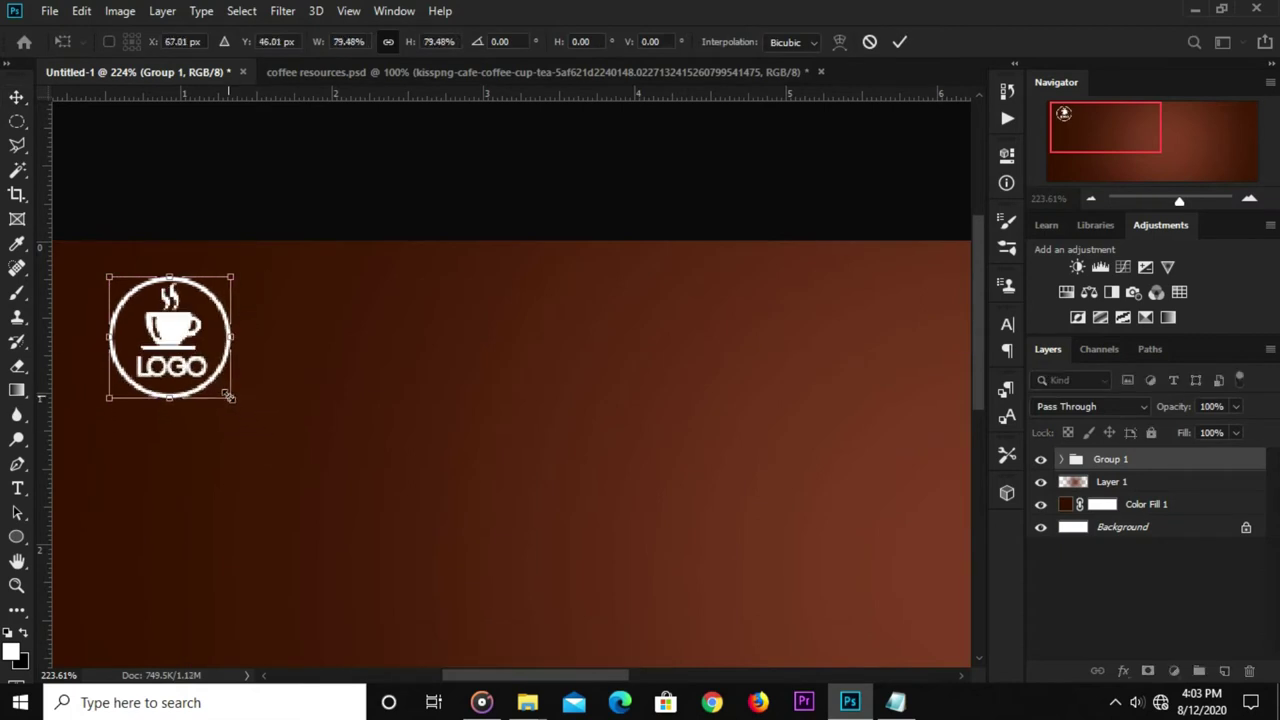
pyautogui.press('Return')
# Return to 100% zoom and add a vertical guide at the logo's left edge.
pyautogui.hotkey('ctrl', '1')
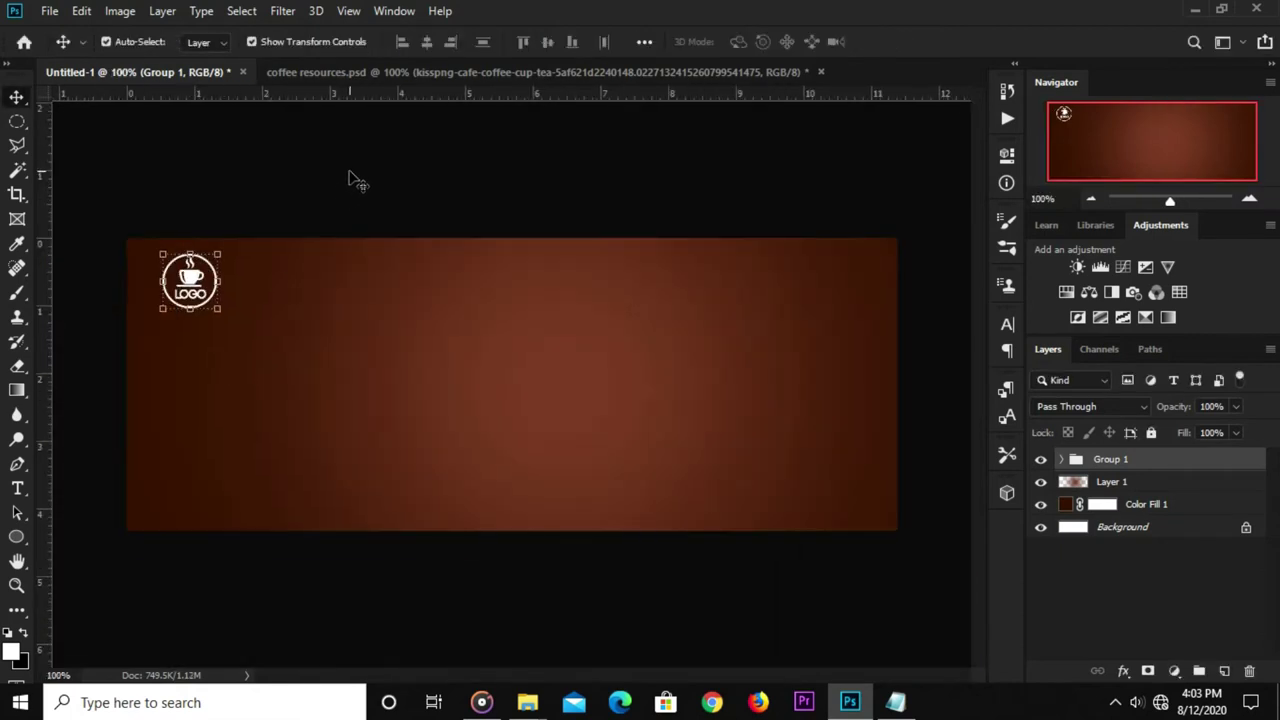
pyautogui.click(351, 180)
pyautogui.moveTo(41, 387); pyautogui.dragTo(163, 420)
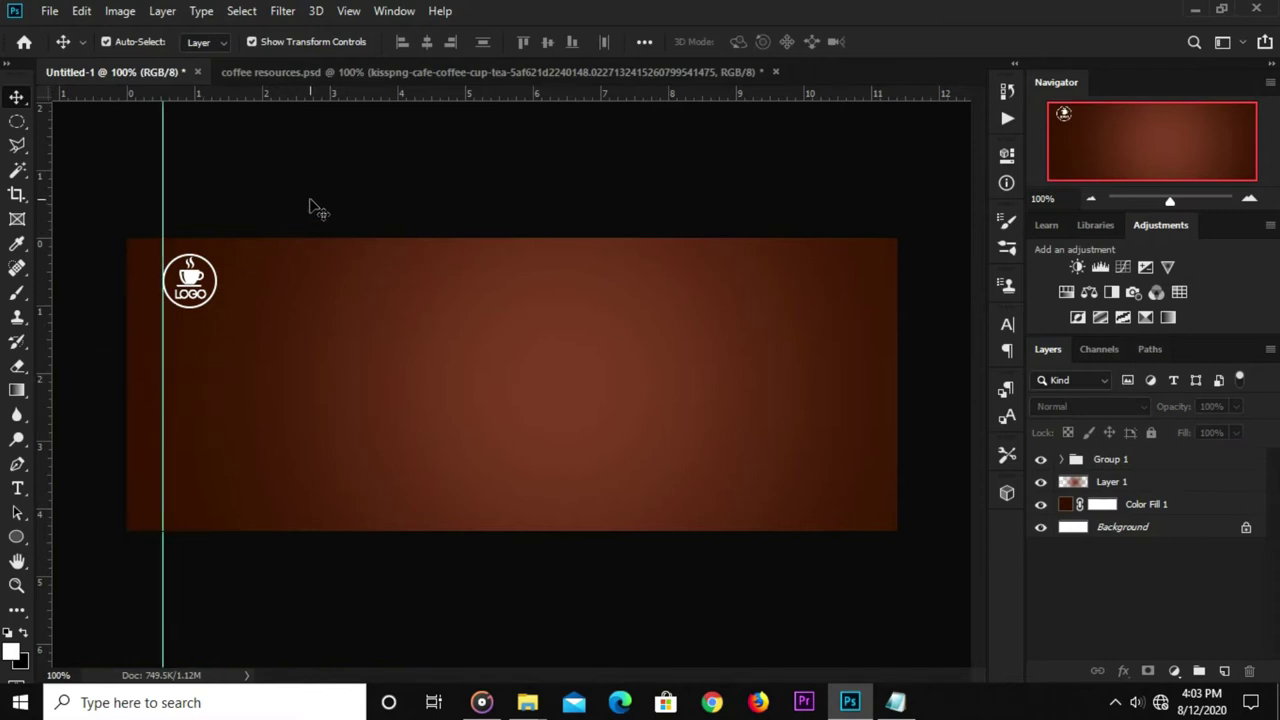
# Copy the word 'Special' from the coffee cover notes.
pyautogui.click(908, 651)
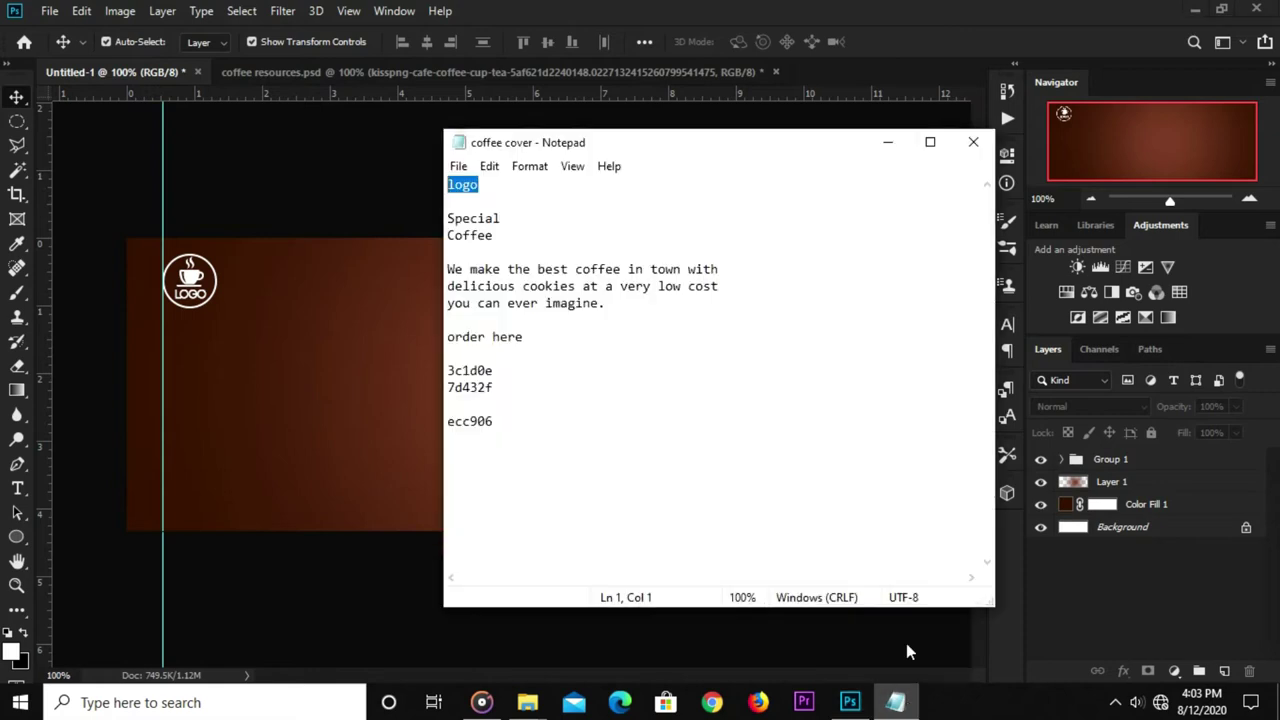
pyautogui.moveTo(511, 218); pyautogui.dragTo(453, 218)
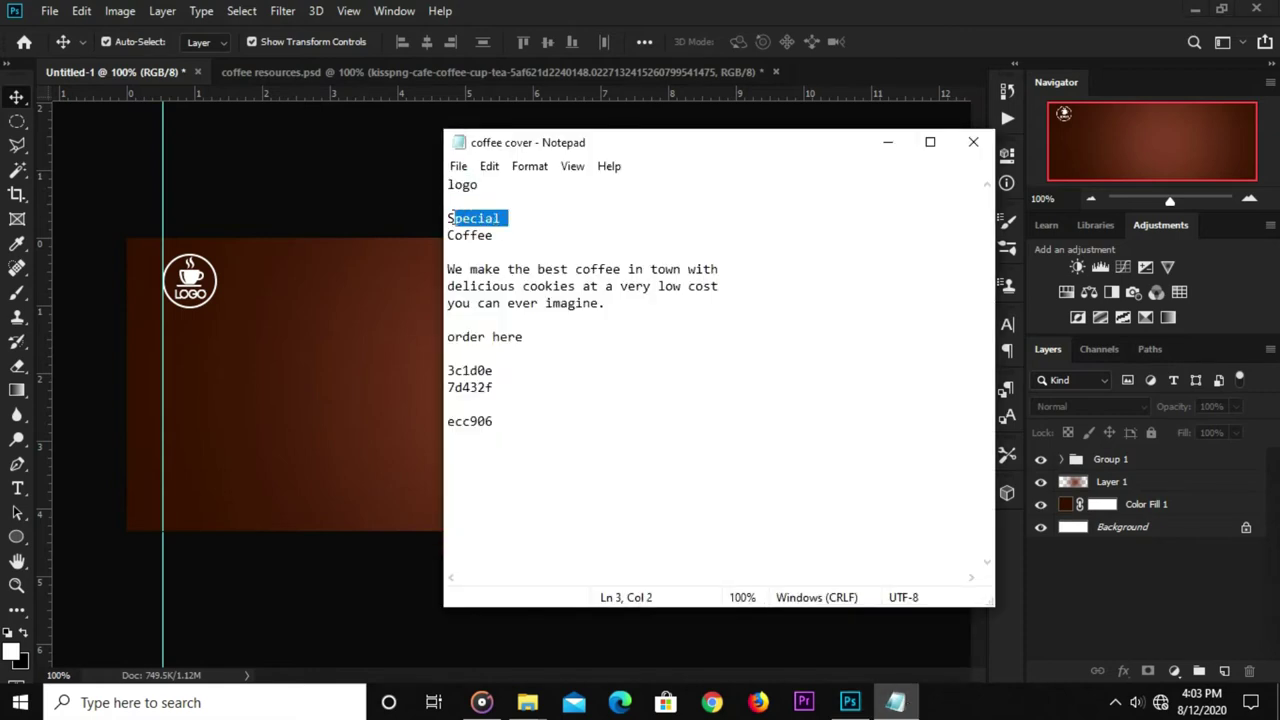
pyautogui.rightClick(460, 218)
pyautogui.click(490, 277)
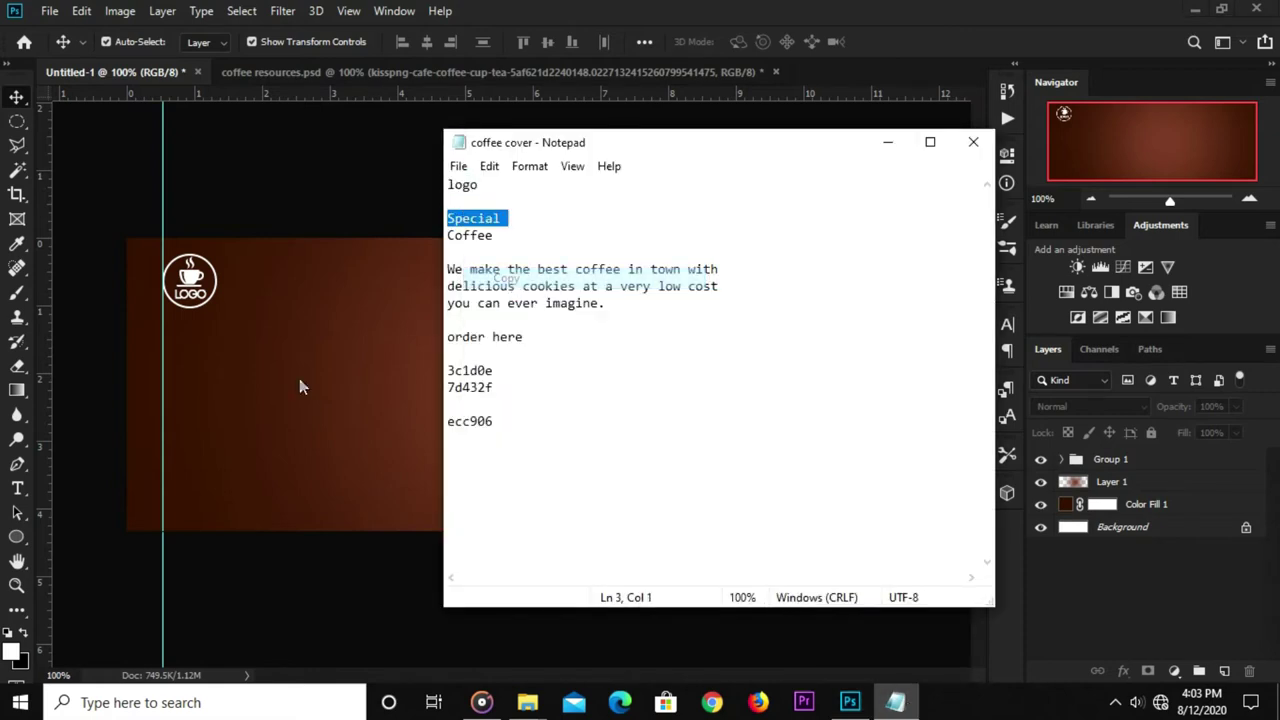
pyautogui.click(265, 416)
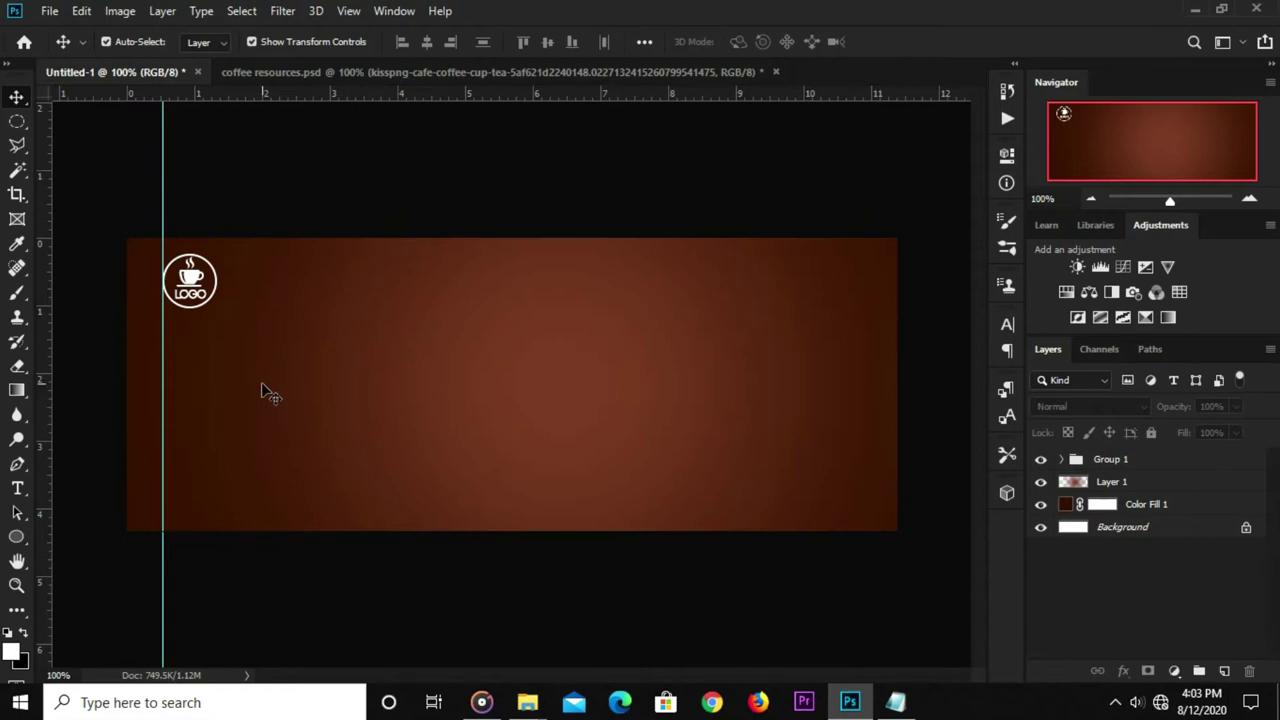
# Paste 'Special' as a new text layer and set it to 29 pt.
pyautogui.click(18, 488)
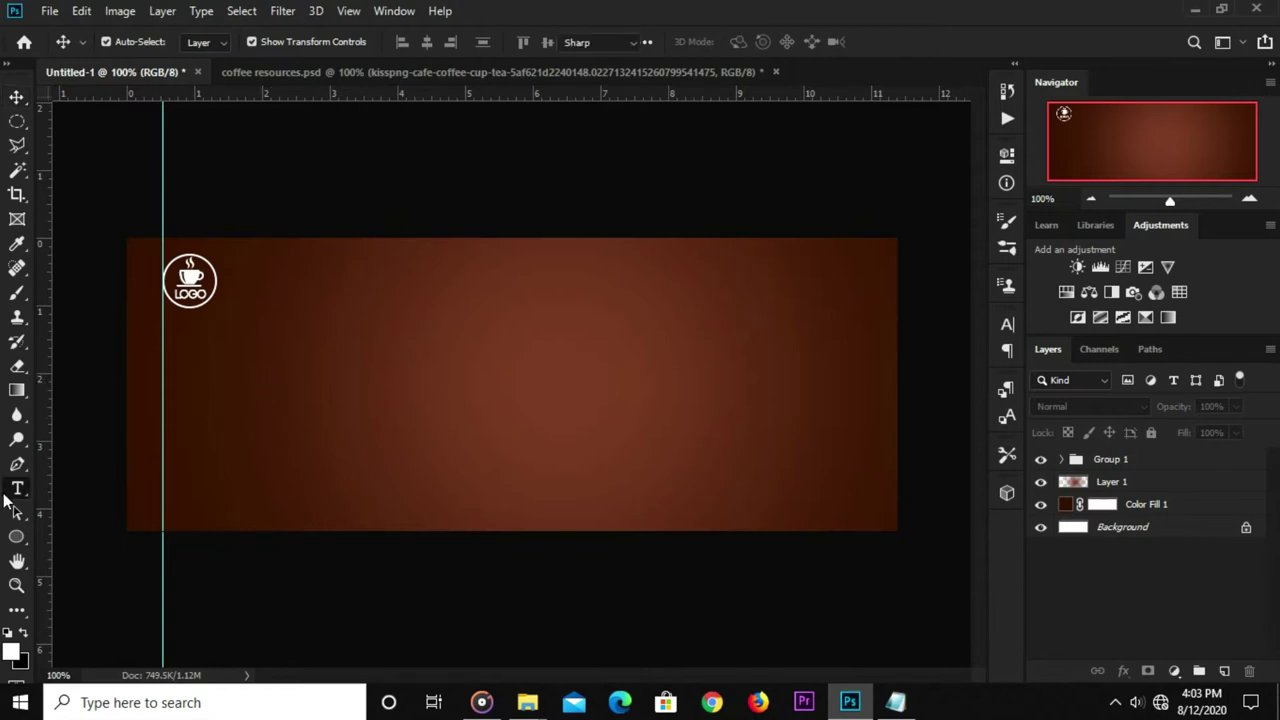
pyautogui.click(335, 381)
pyautogui.hotkey('ctrl', 'v')
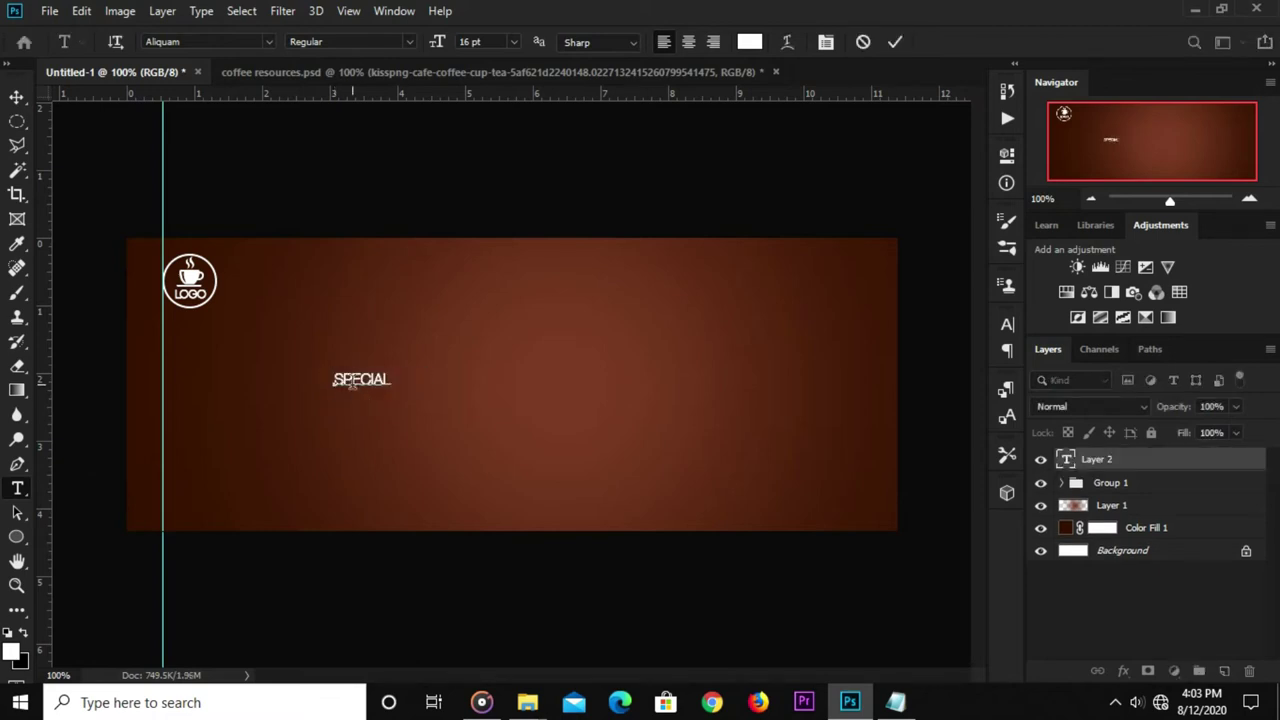
pyautogui.click(894, 41)
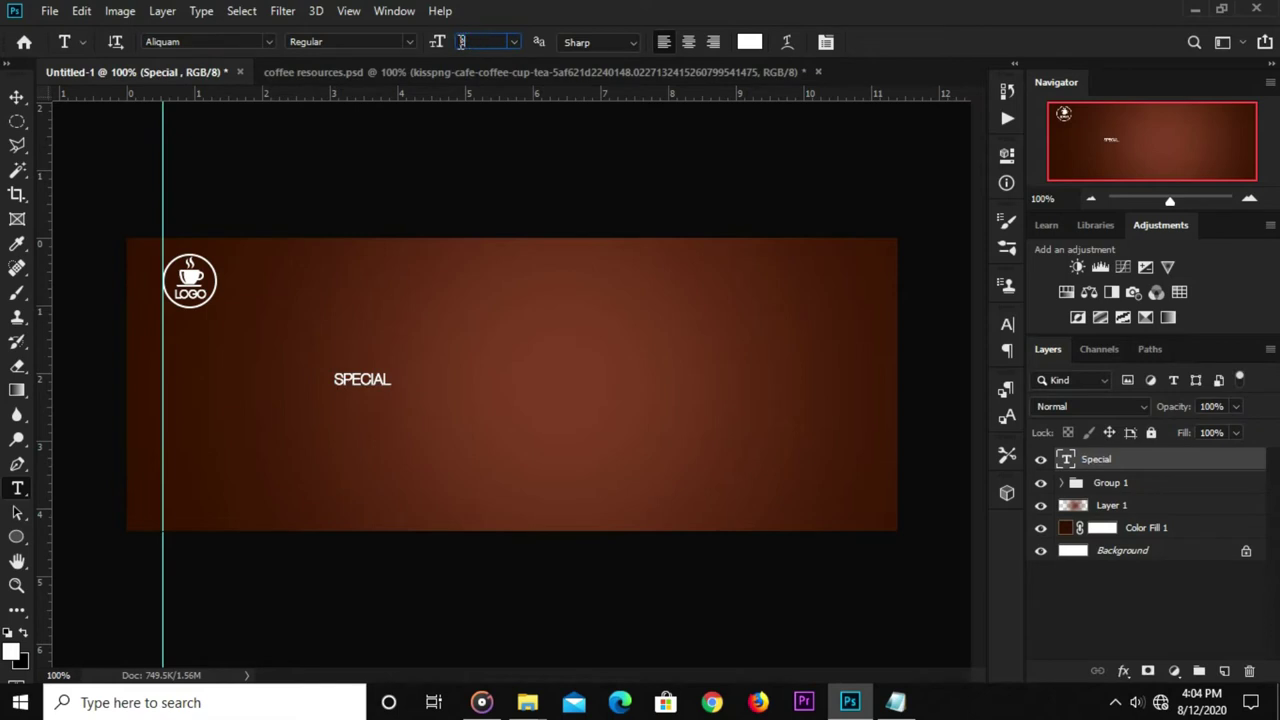
pyautogui.click(487, 42)
pyautogui.write('29')
pyautogui.press('Return')
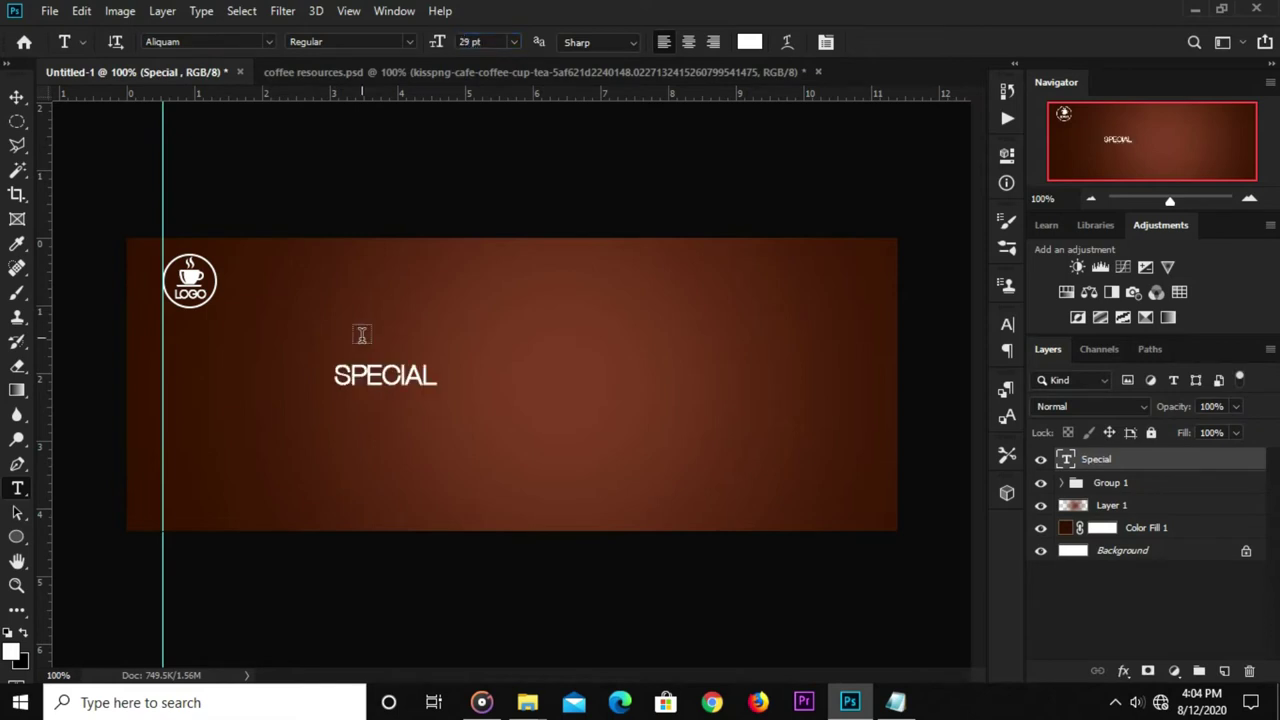
# Turn off All Caps and align 'Special' to the guide below the logo.
pyautogui.click(1004, 326)
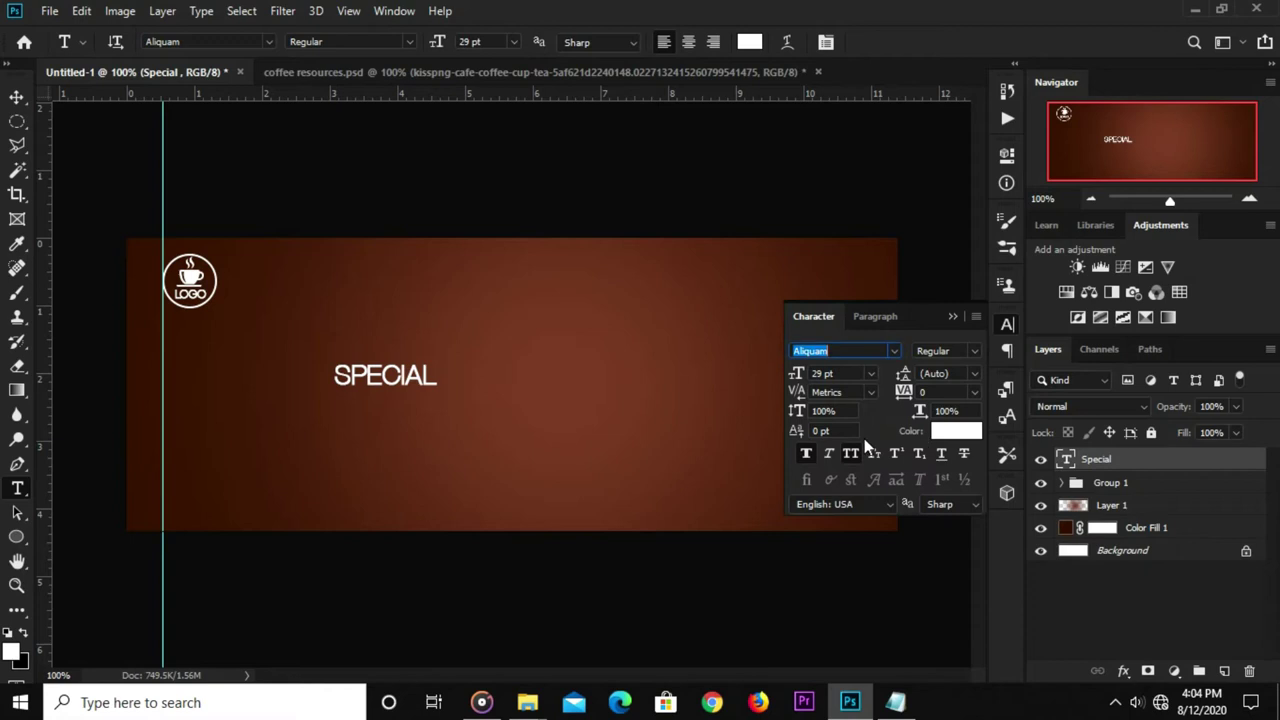
pyautogui.click(848, 460)
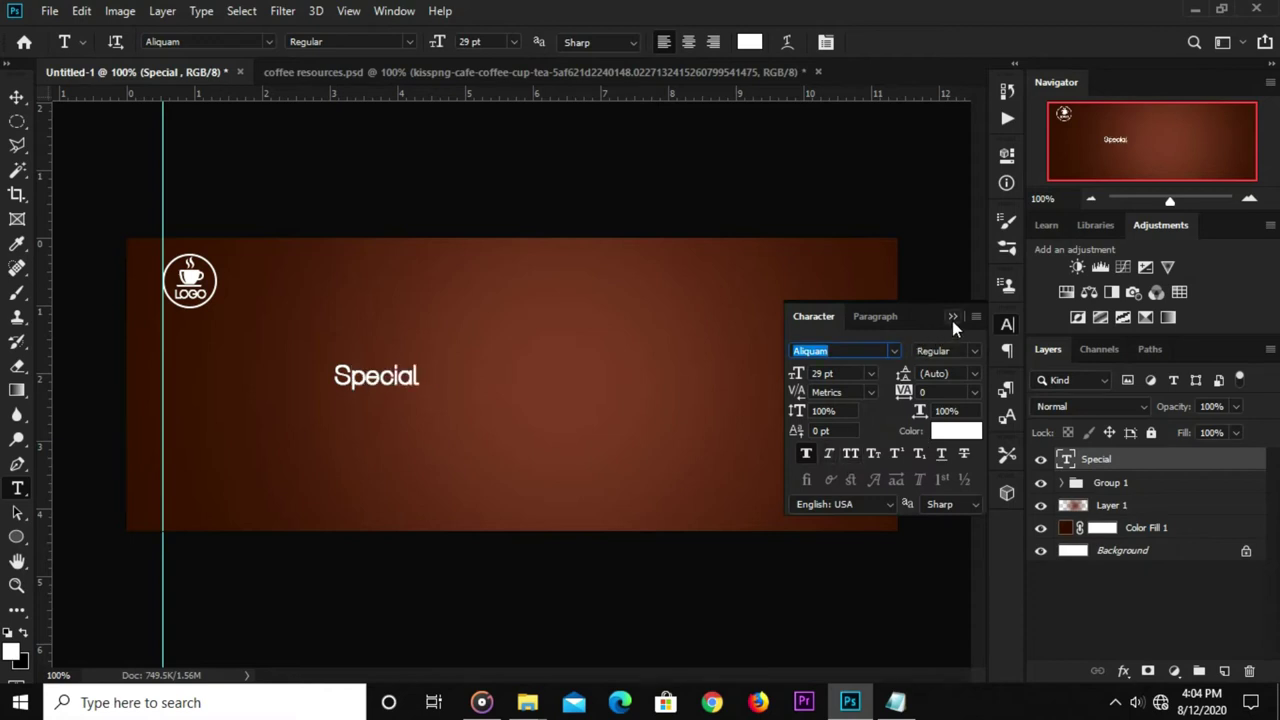
pyautogui.click(952, 320)
pyautogui.press('v')
pyautogui.moveTo(400, 383)
pyautogui.mouseDown()
pyautogui.moveTo(232, 383)
pyautogui.moveTo(250, 358)
pyautogui.mouseUp()
pyautogui.press('Up')
pyautogui.press('Up')
pyautogui.press('Up')
pyautogui.press('Up')
pyautogui.press('Up')
pyautogui.press('Up')
pyautogui.press('Up')
pyautogui.press('Up')
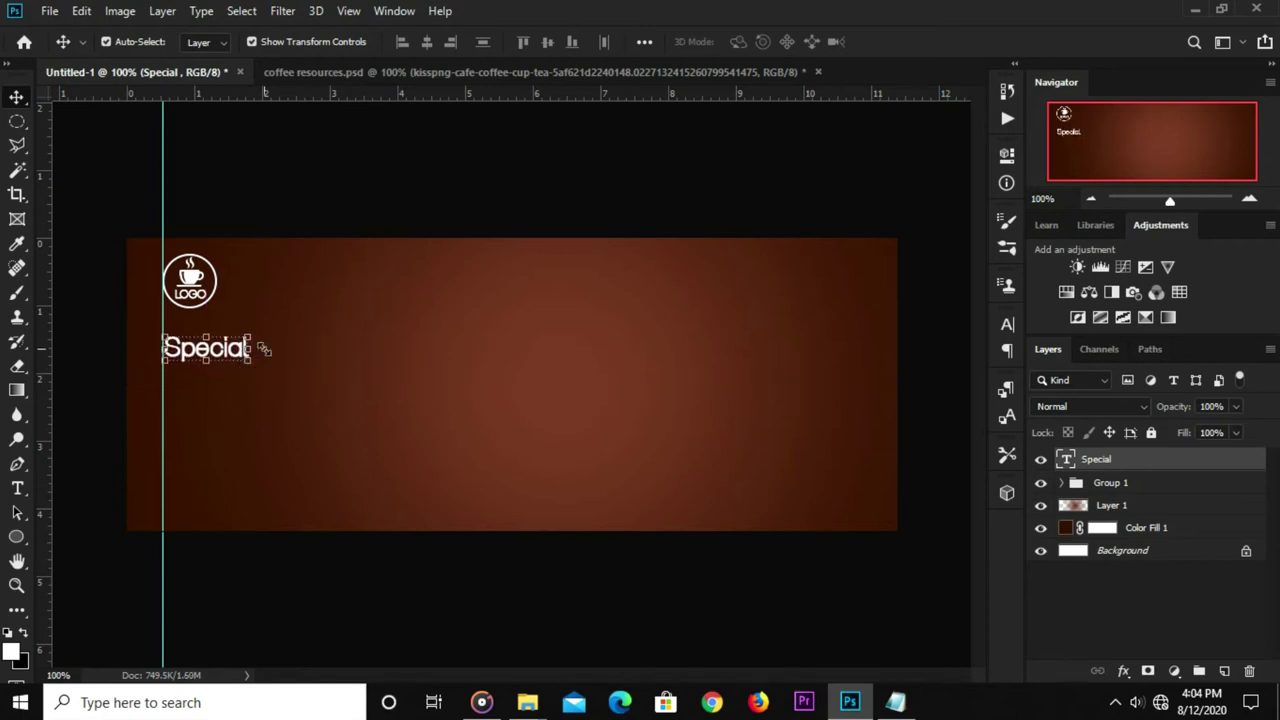
# Duplicate the Special text one line below and retype the copy as COFFEE.
pyautogui.click(368, 222)
pyautogui.click(238, 357)
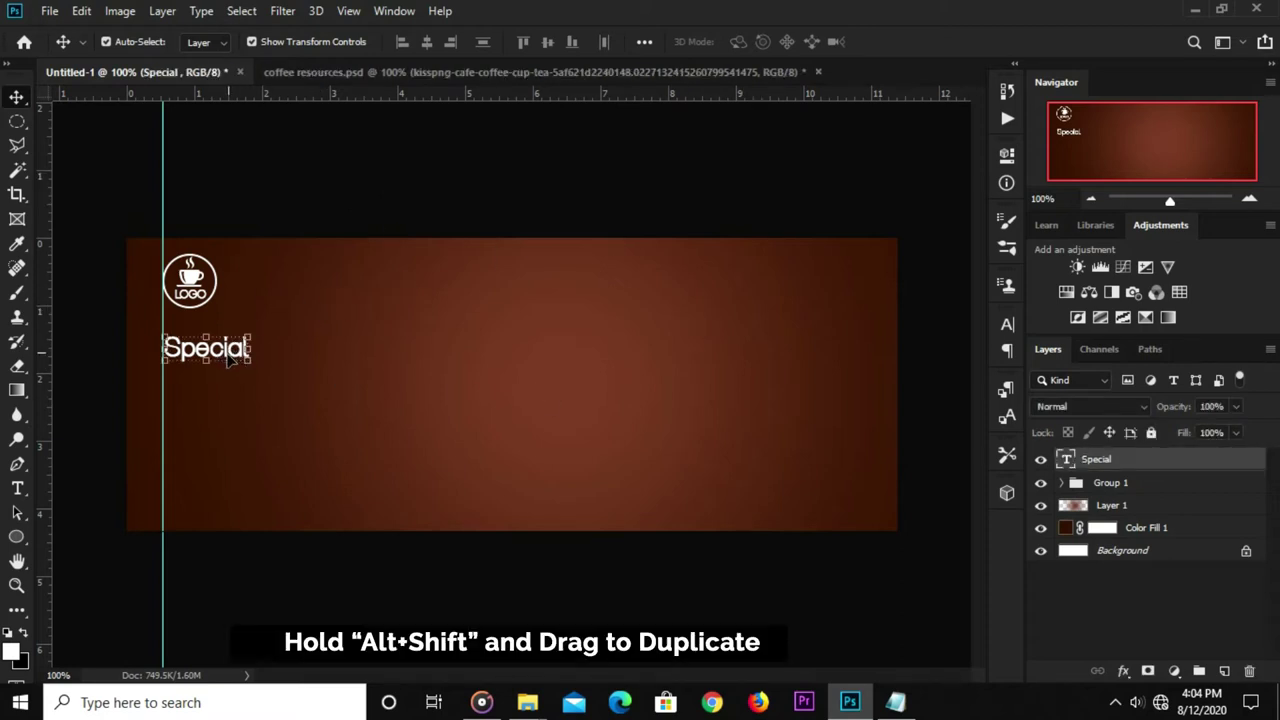
pyautogui.moveTo(229, 360); pyautogui.dragTo(224, 370)
pyautogui.moveTo(225, 385); pyautogui.dragTo(229, 378)
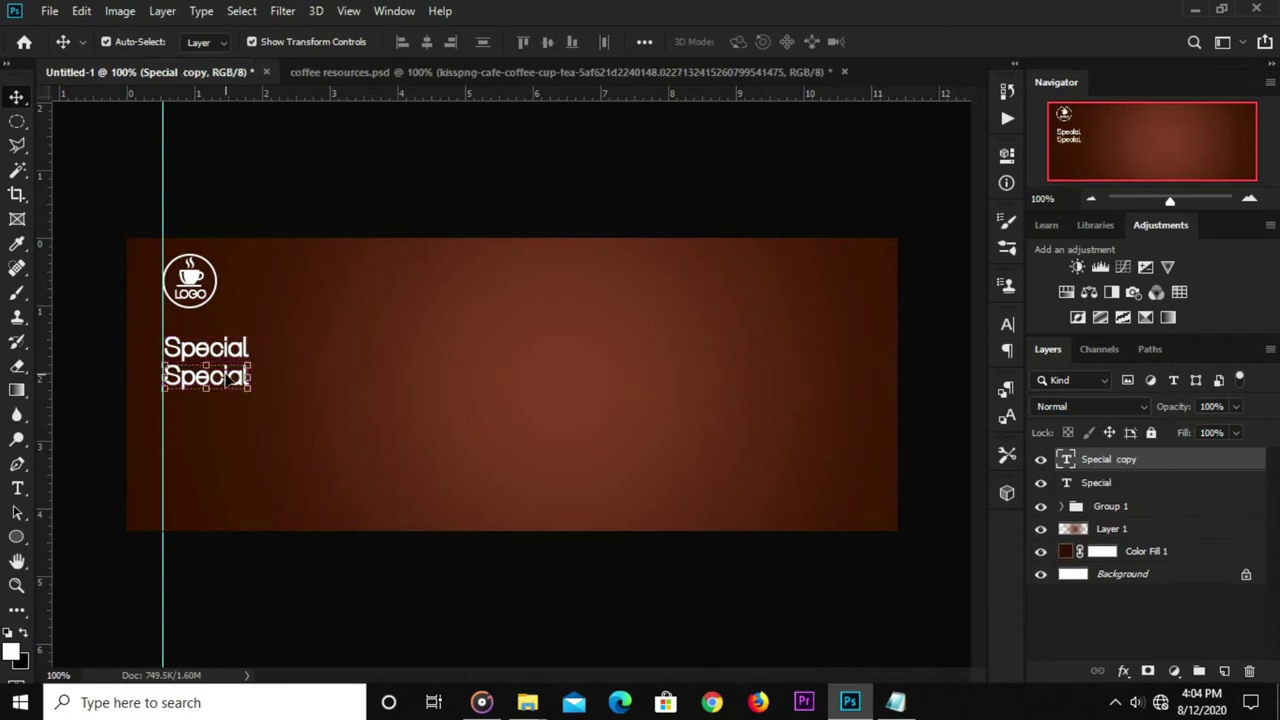
pyautogui.press('t')
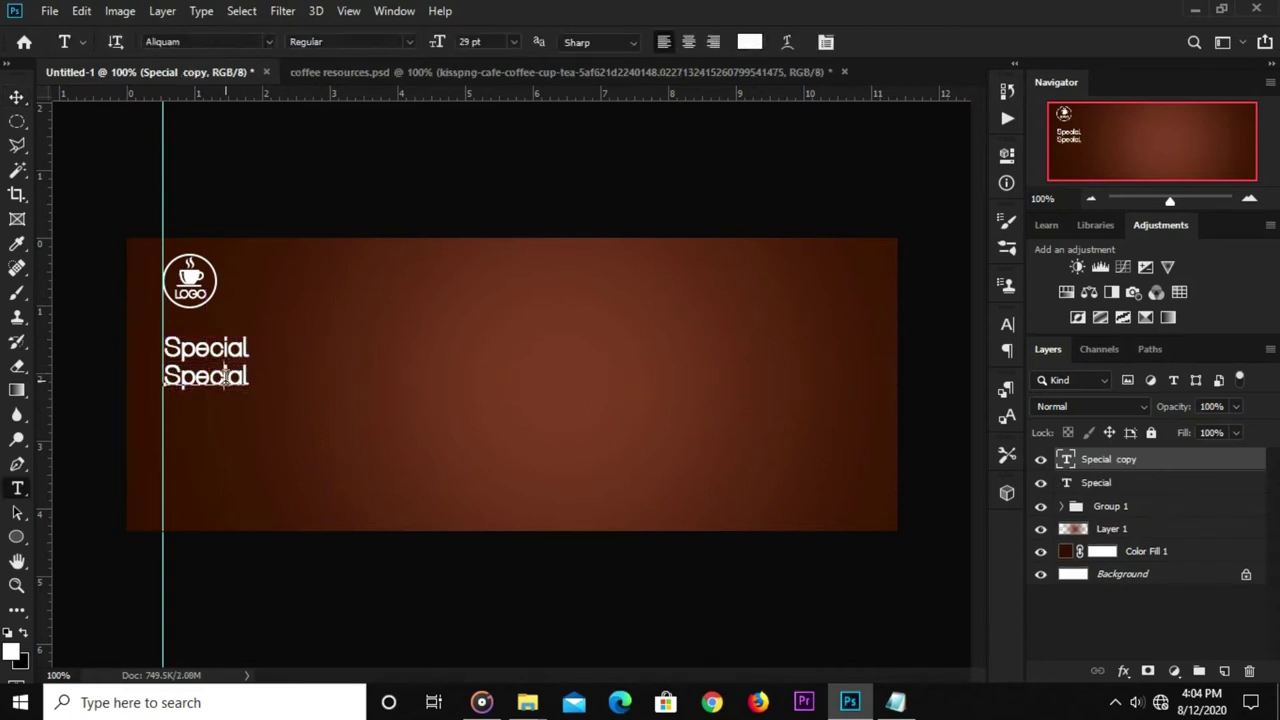
pyautogui.click(225, 375)
pyautogui.doubleClick(226, 378)
pyautogui.write('CO')
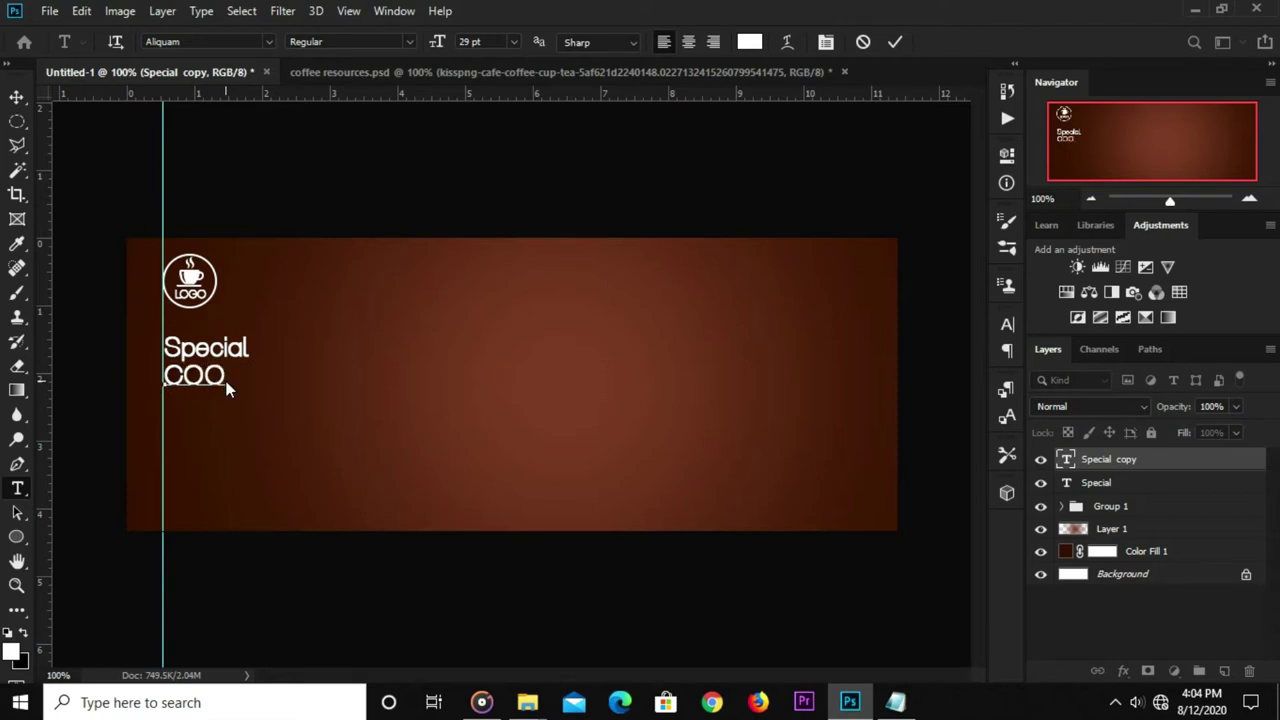
pyautogui.write('FFEE')
pyautogui.click(751, 157)
pyautogui.press('v')
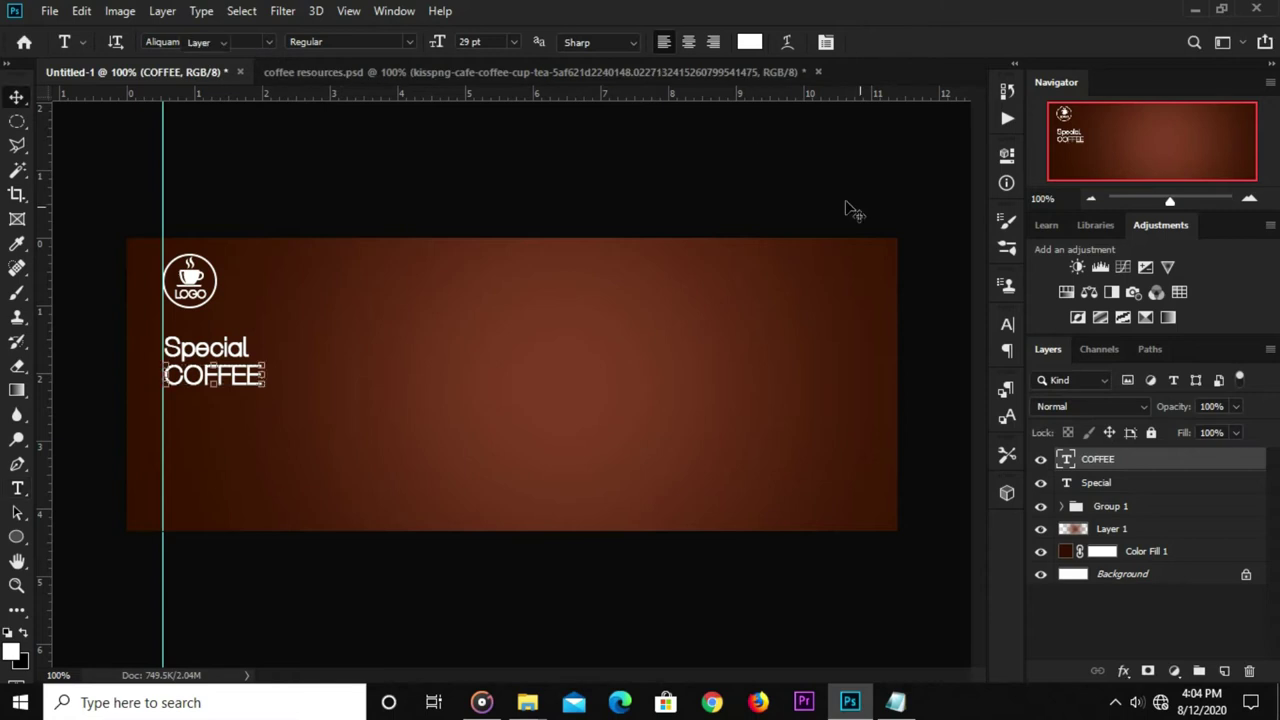
# Set COFFEE in Raleway Bold at 38 pt and nudge it down slightly.
pyautogui.click(1007, 323)
pyautogui.click(891, 350)
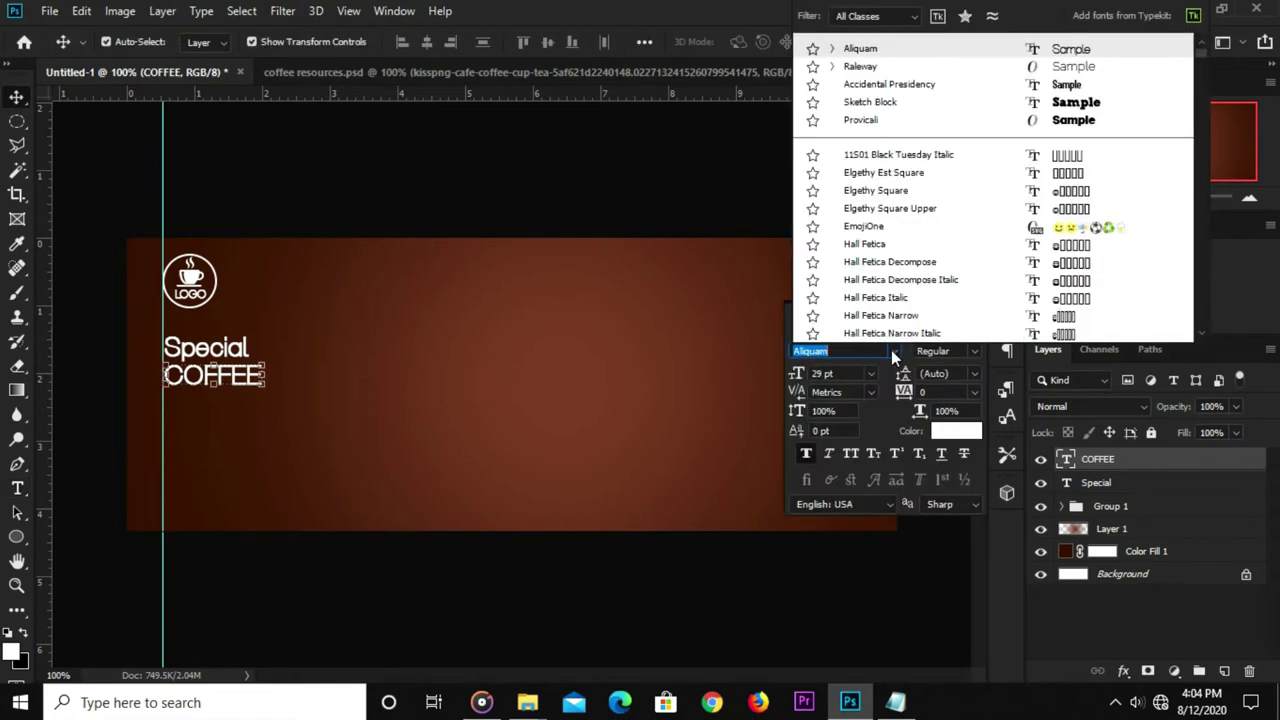
pyautogui.click(860, 66)
pyautogui.click(974, 352)
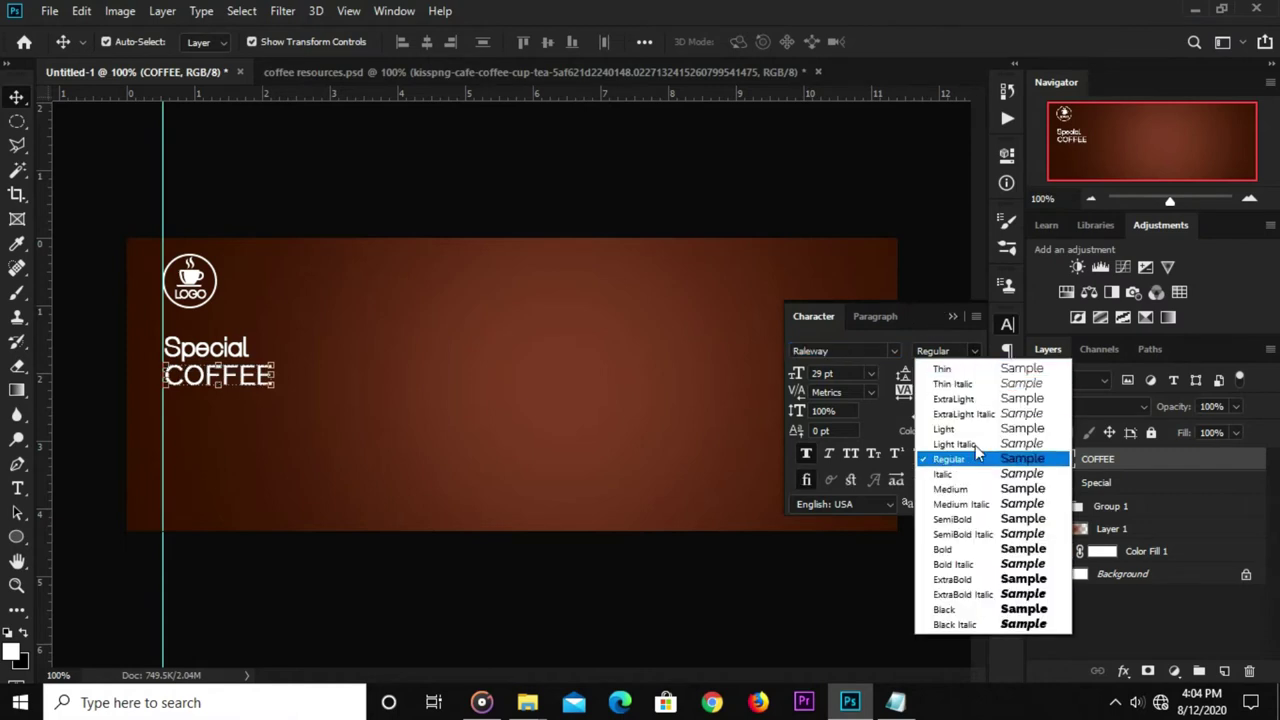
pyautogui.click(965, 549)
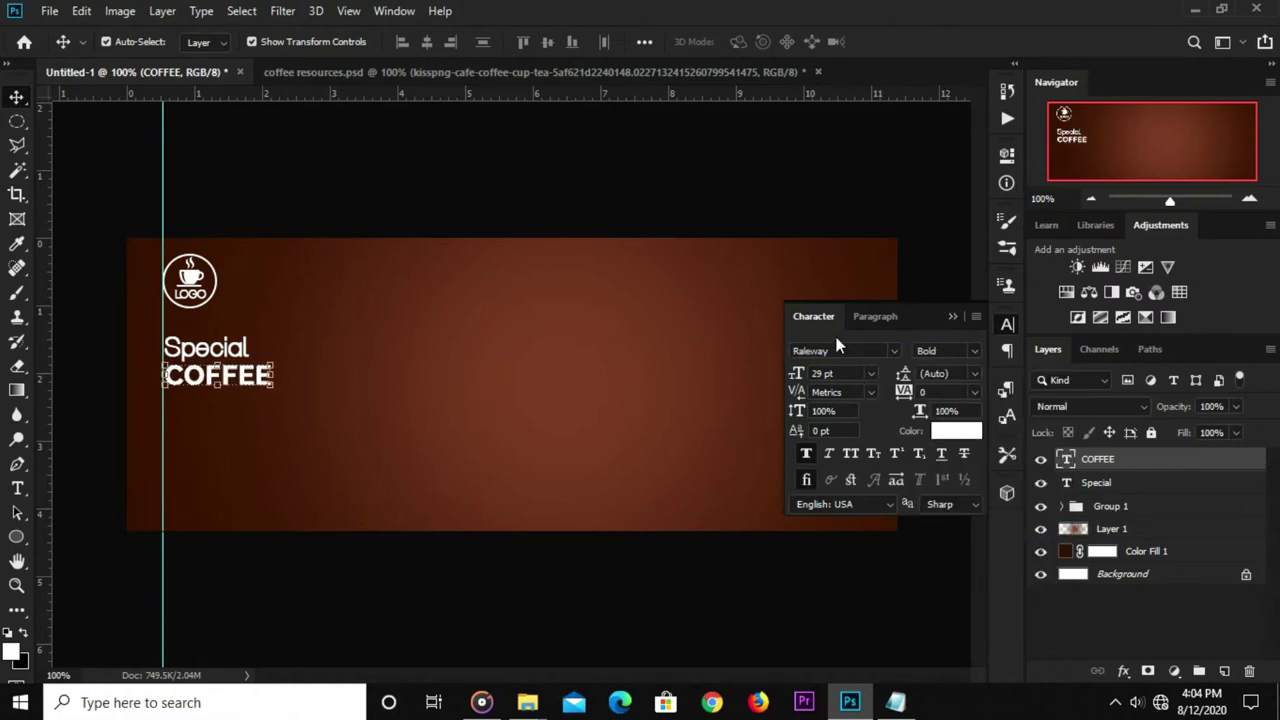
pyautogui.click(820, 373)
pyautogui.write('38')
pyautogui.press('Return')
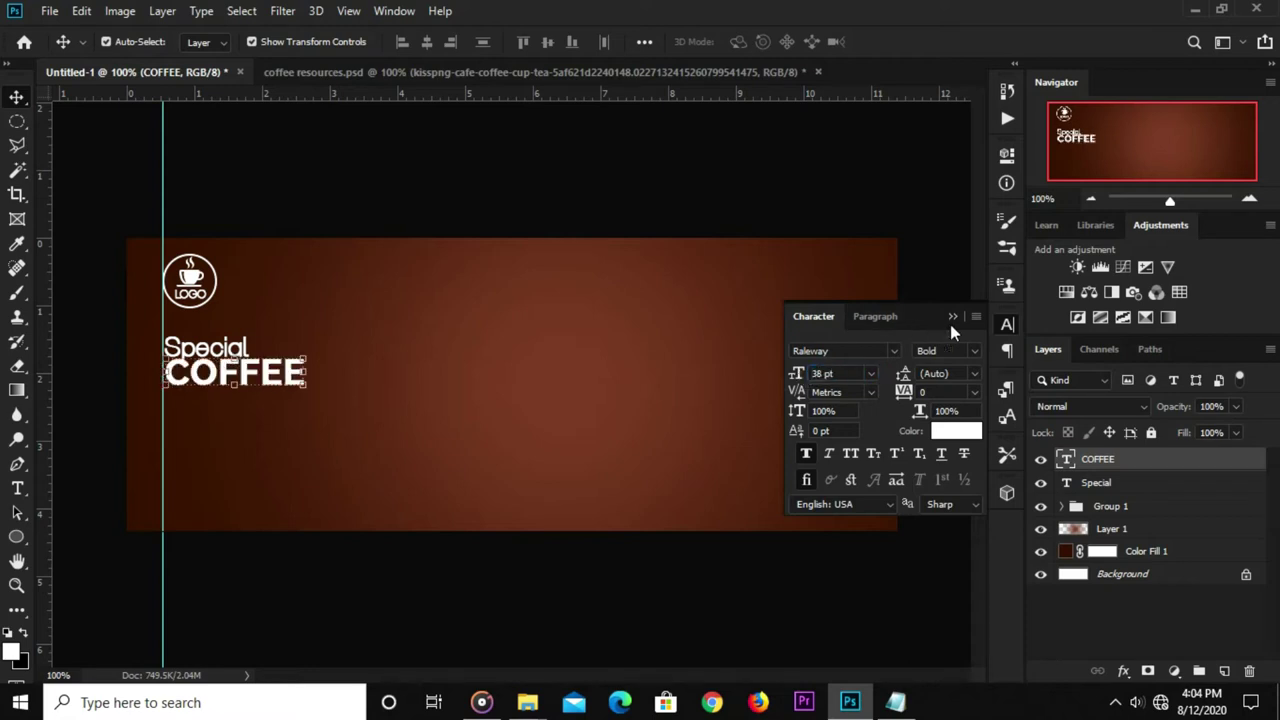
pyautogui.click(952, 318)
pyautogui.press('Down')
pyautogui.press('Down')
pyautogui.press('Down')
pyautogui.press('Down')
pyautogui.press('Down')
pyautogui.press('Down')
pyautogui.press('Down')
pyautogui.press('Down')
pyautogui.click(374, 206)
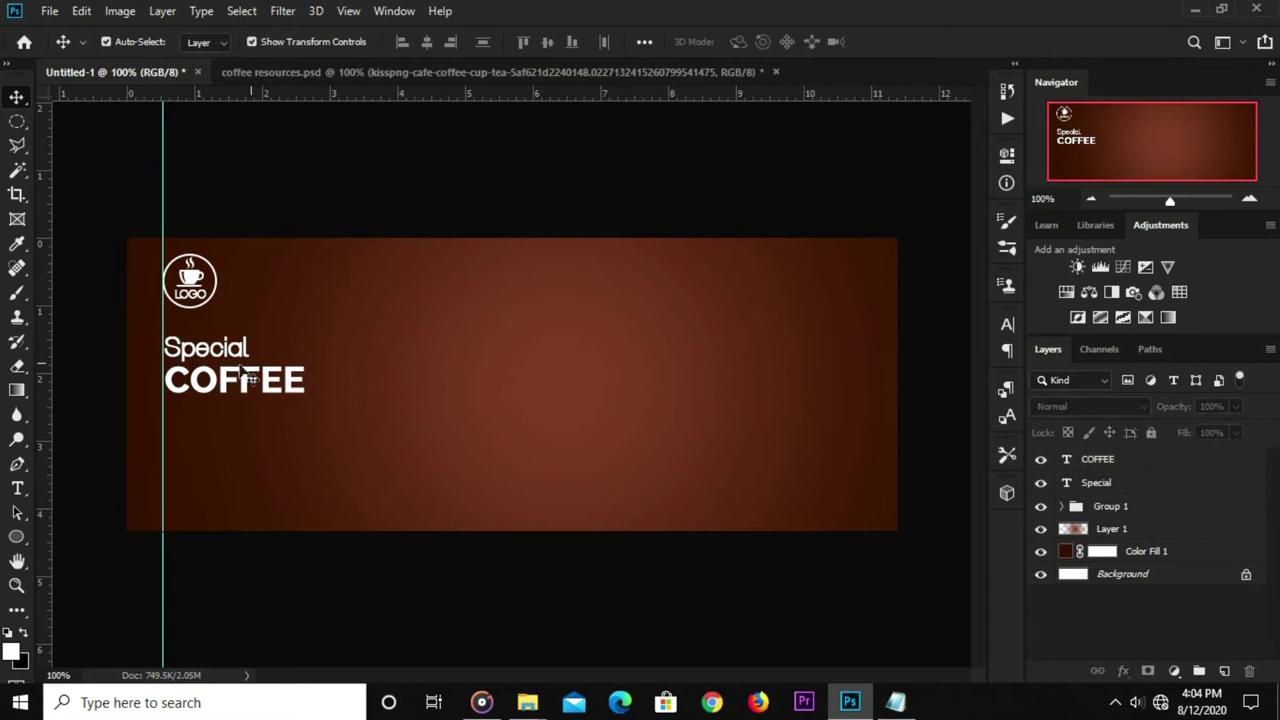
pyautogui.click(16, 537)
# Draw a thin white rectangle to the right of the word Special.
pyautogui.click(100, 537)
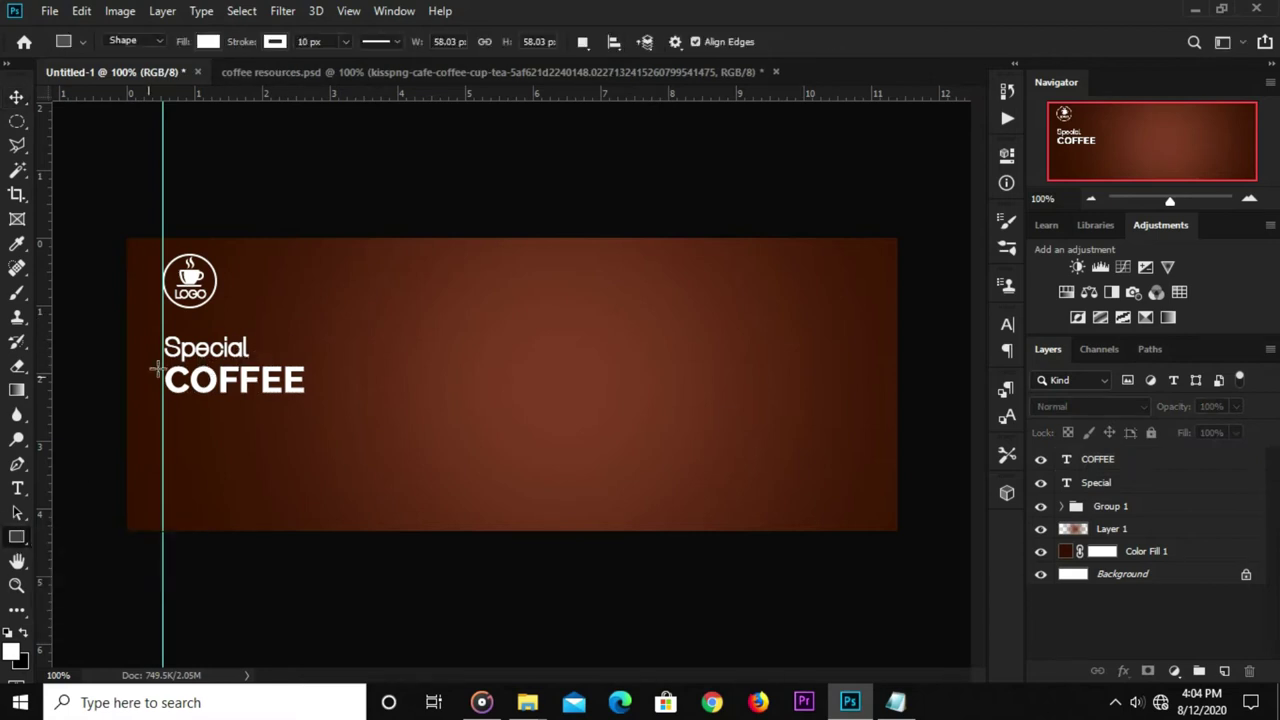
pyautogui.scroll(1, 166, 331)
pyautogui.scroll(2, 250, 350)
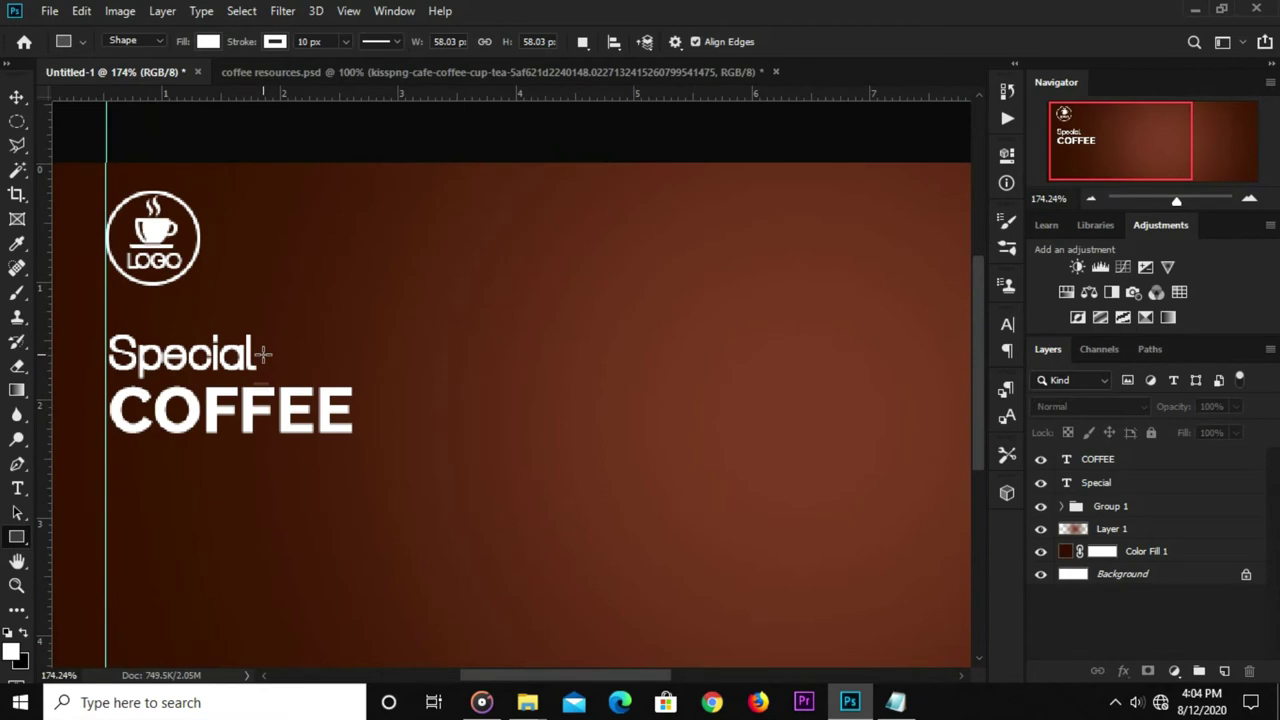
pyautogui.moveTo(268, 350); pyautogui.dragTo(352, 355)
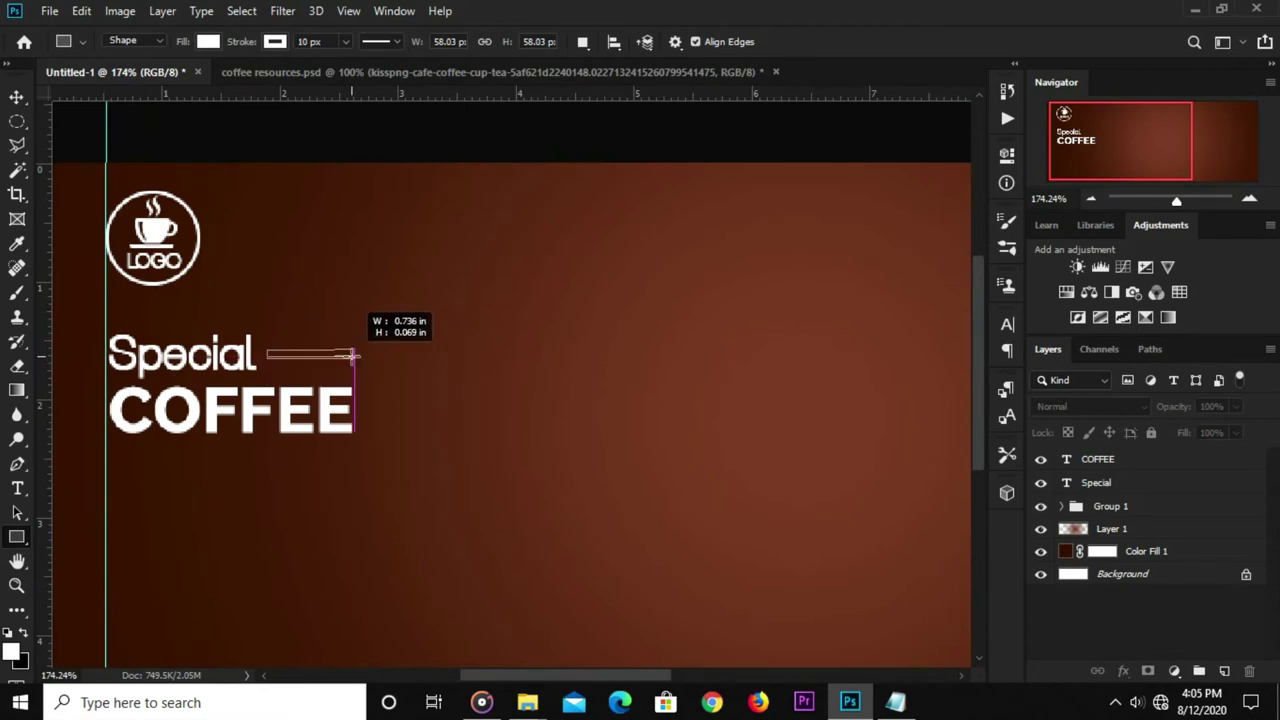
pyautogui.moveTo(352, 355); pyautogui.dragTo(354, 355)
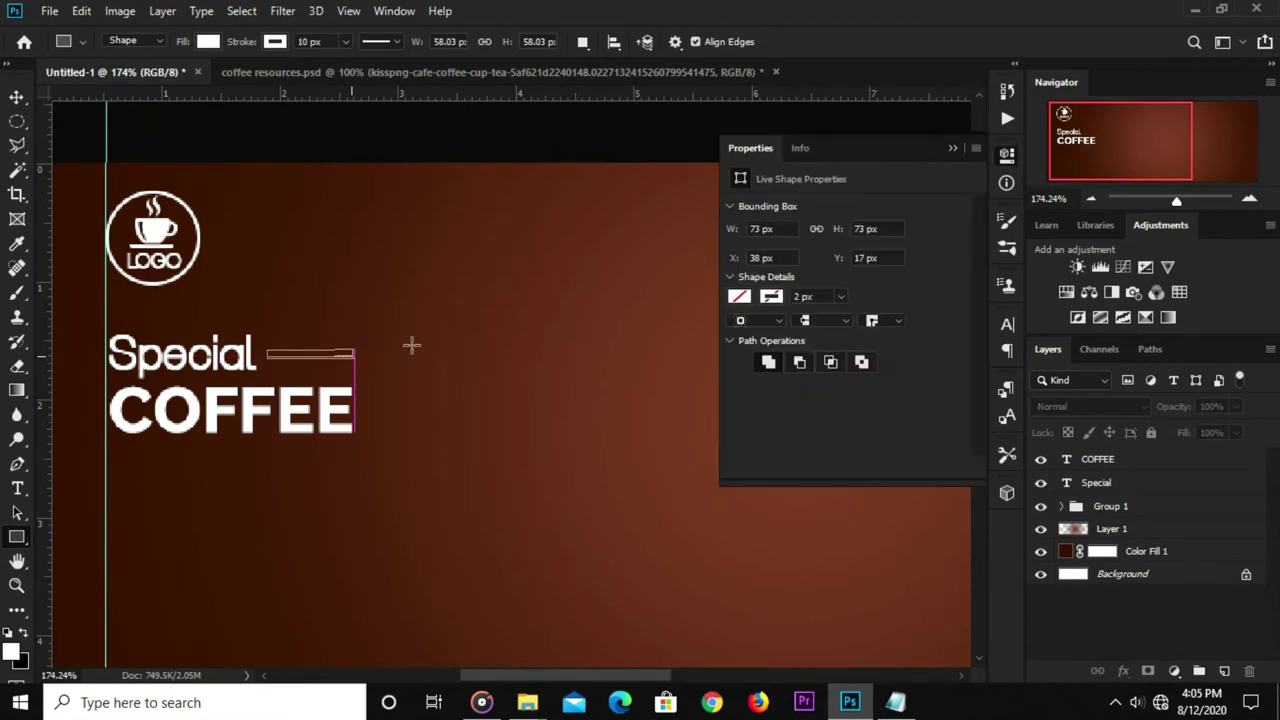
# Shrink the bar to 53 × 4 px and nudge it down level with Special.
pyautogui.press('v')
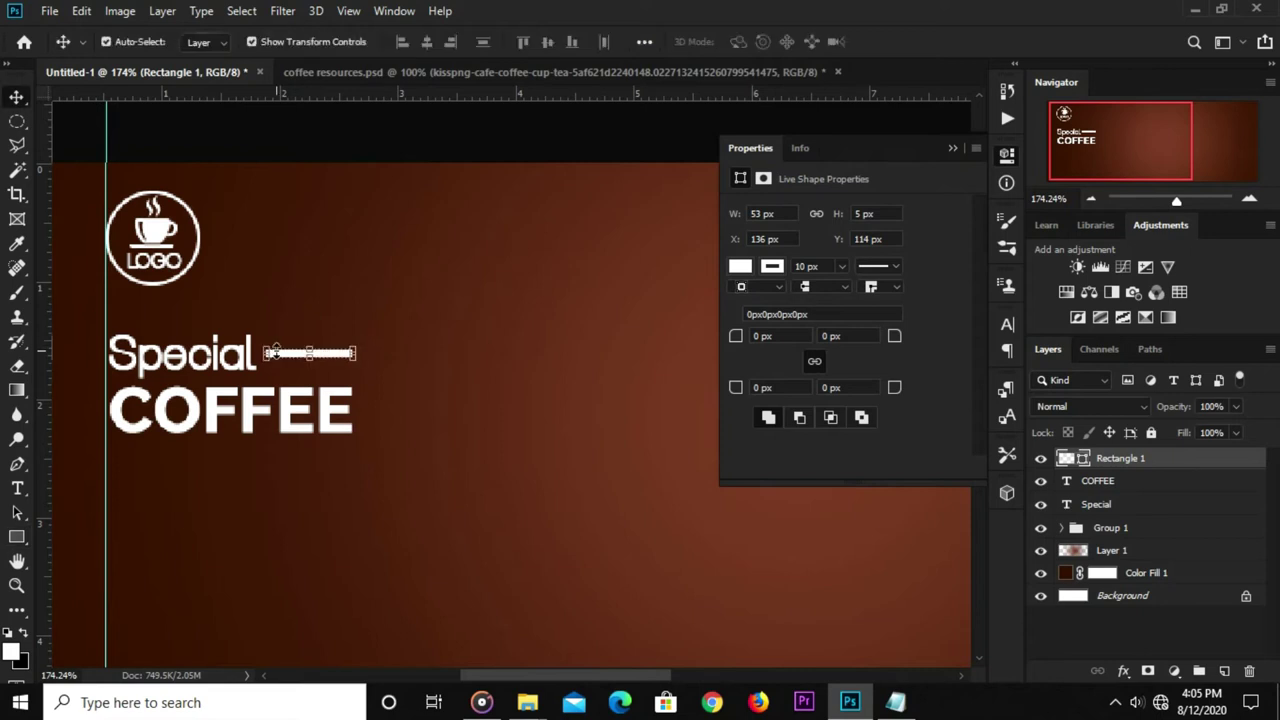
pyautogui.scroll(3, 290, 345)
pyautogui.hotkey('ctrl', 't')
pyautogui.moveTo(332, 347); pyautogui.dragTo(339, 343)
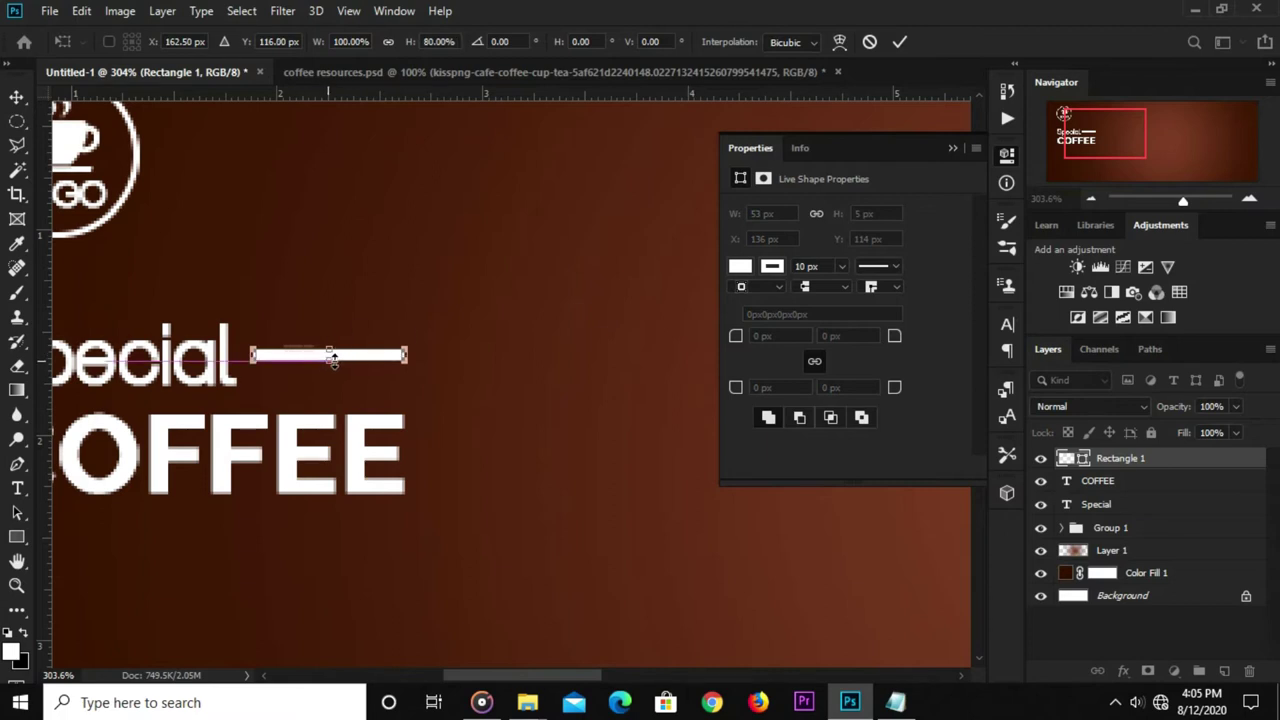
pyautogui.press('Return')
pyautogui.moveTo(333, 360); pyautogui.dragTo(339, 366)
# Remove the outline from the thin bar beside Special.
pyautogui.click(740, 266)
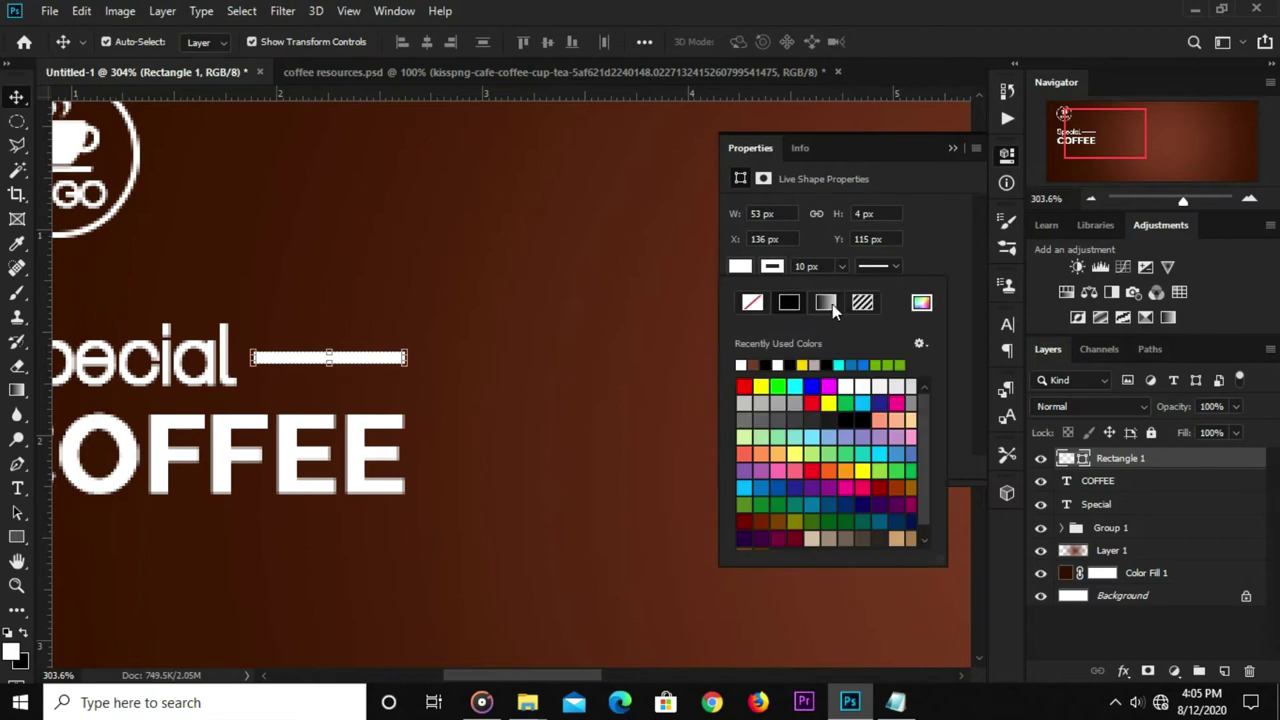
pyautogui.click(772, 266)
pyautogui.click(772, 266)
pyautogui.click(756, 303)
# Fill the bar with yellow #ecc906, copying the hex code from the notes.
pyautogui.click(920, 303)
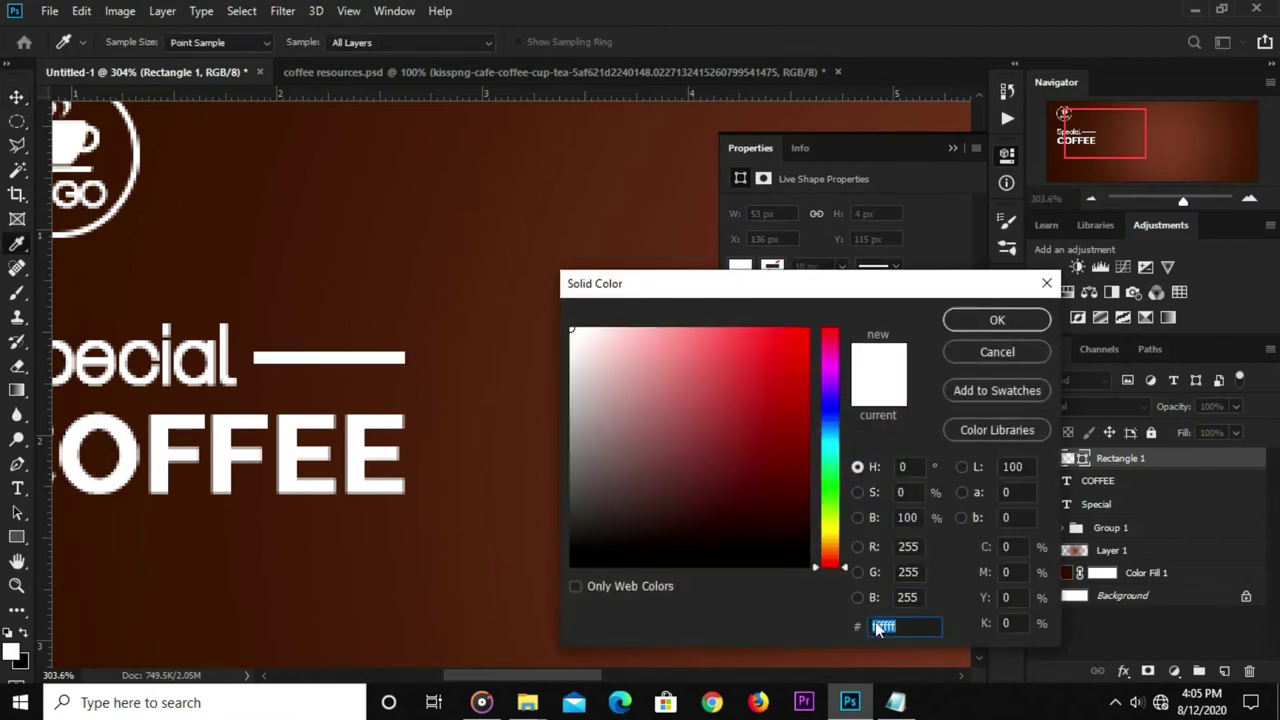
pyautogui.click(895, 702)
pyautogui.moveTo(492, 389); pyautogui.dragTo(417, 387)
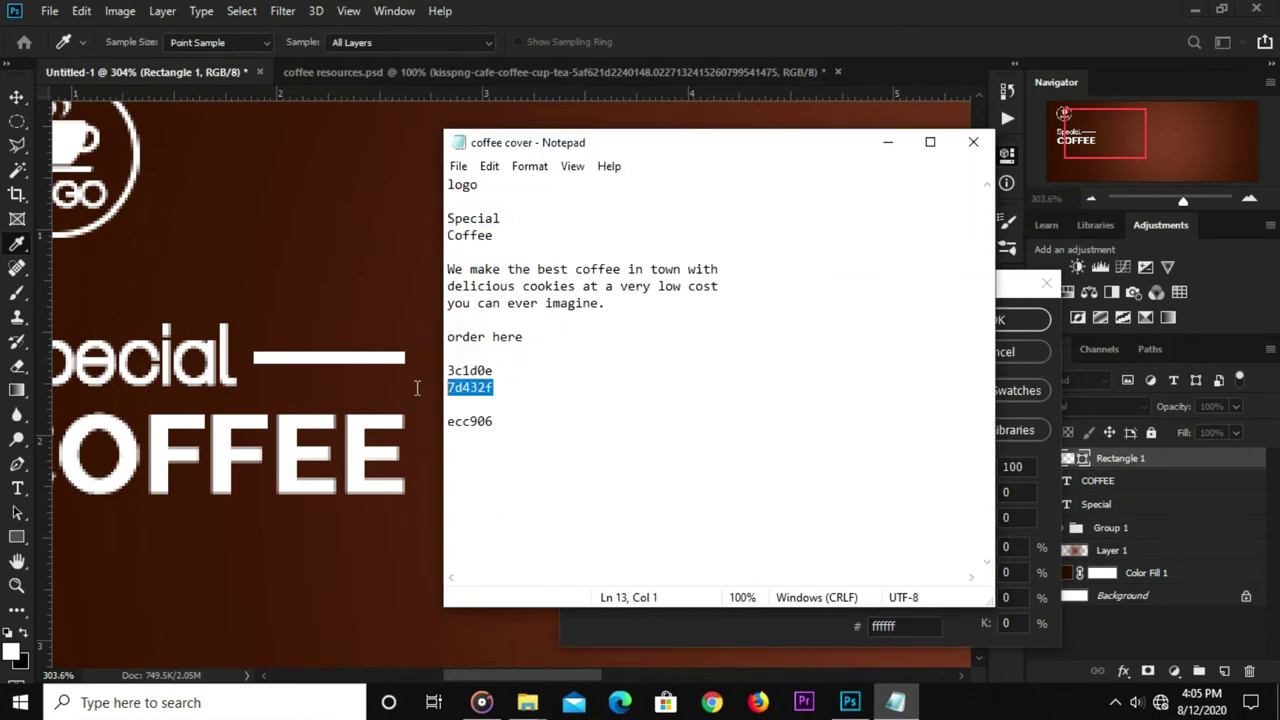
pyautogui.moveTo(528, 421); pyautogui.dragTo(447, 421)
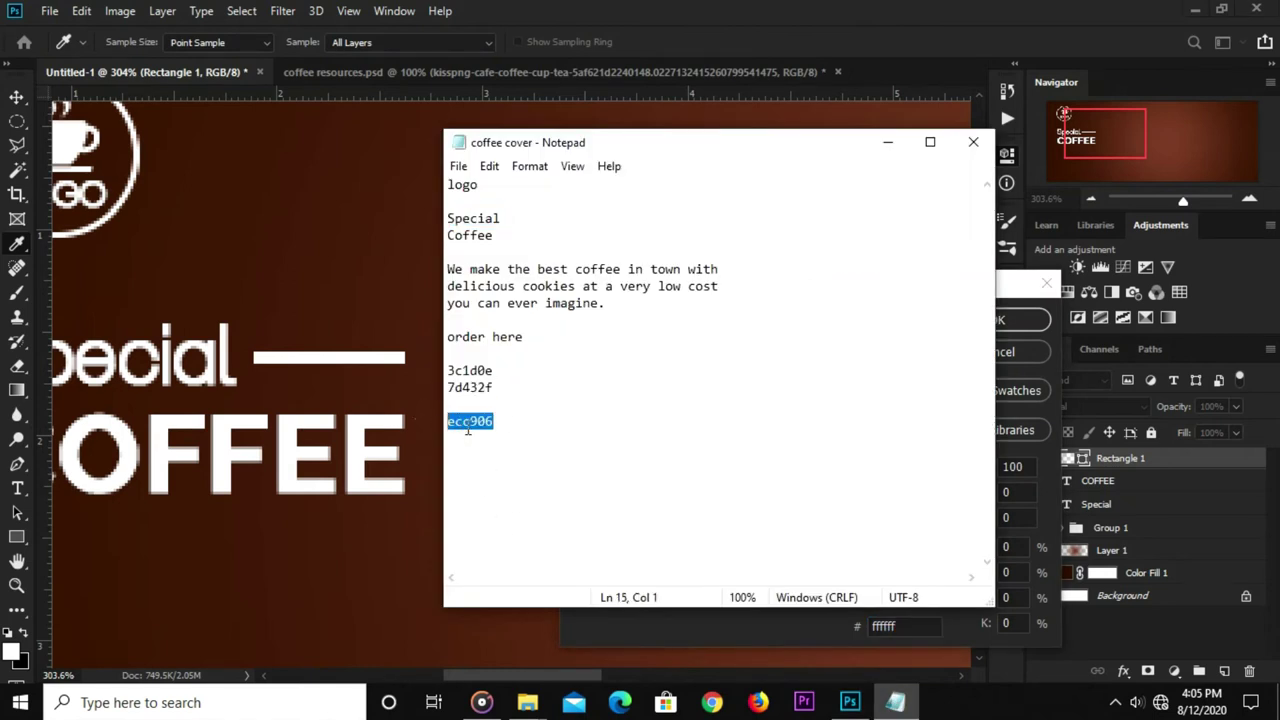
pyautogui.rightClick(466, 424)
pyautogui.click(510, 196)
pyautogui.click(712, 14)
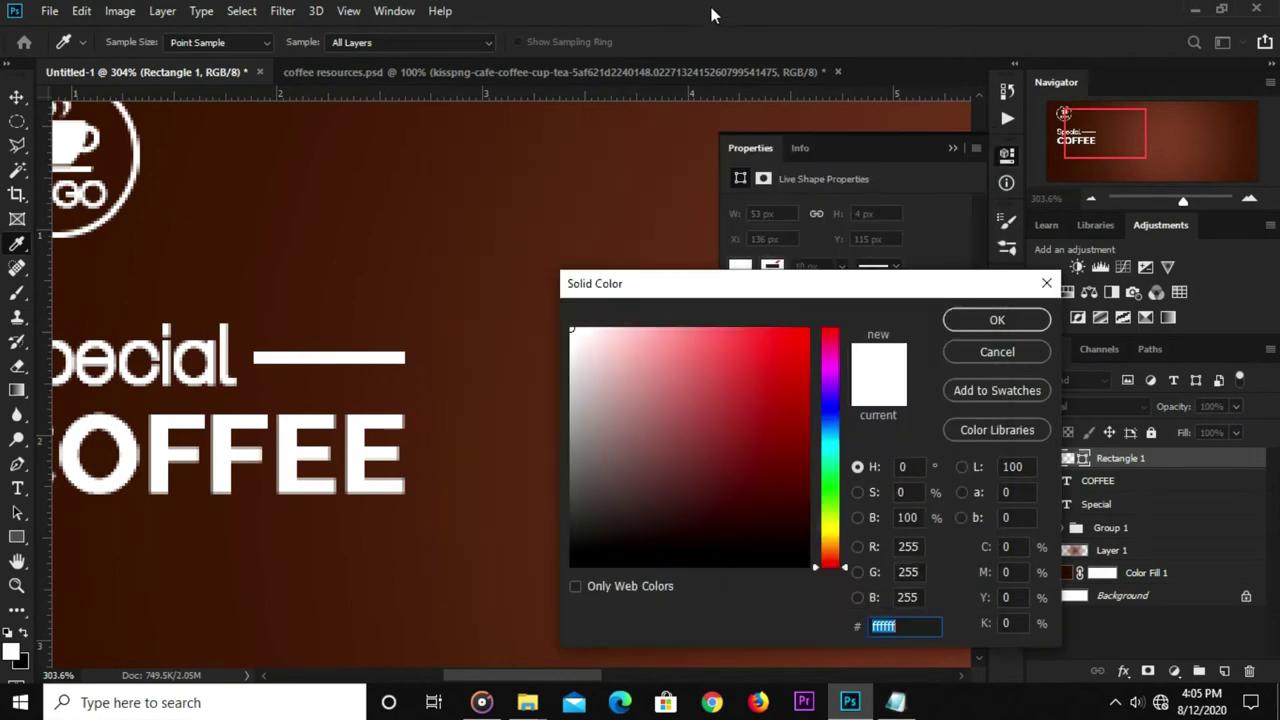
pyautogui.rightClick(902, 632)
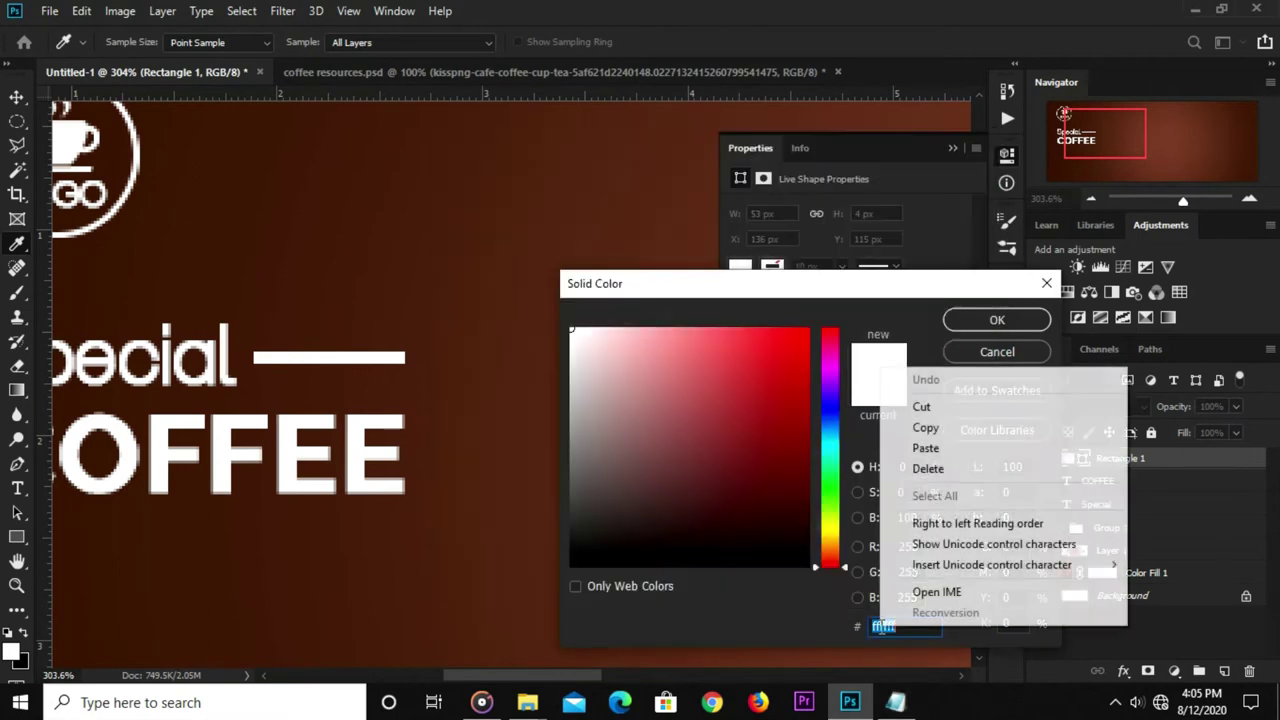
pyautogui.click(925, 448)
pyautogui.click(975, 322)
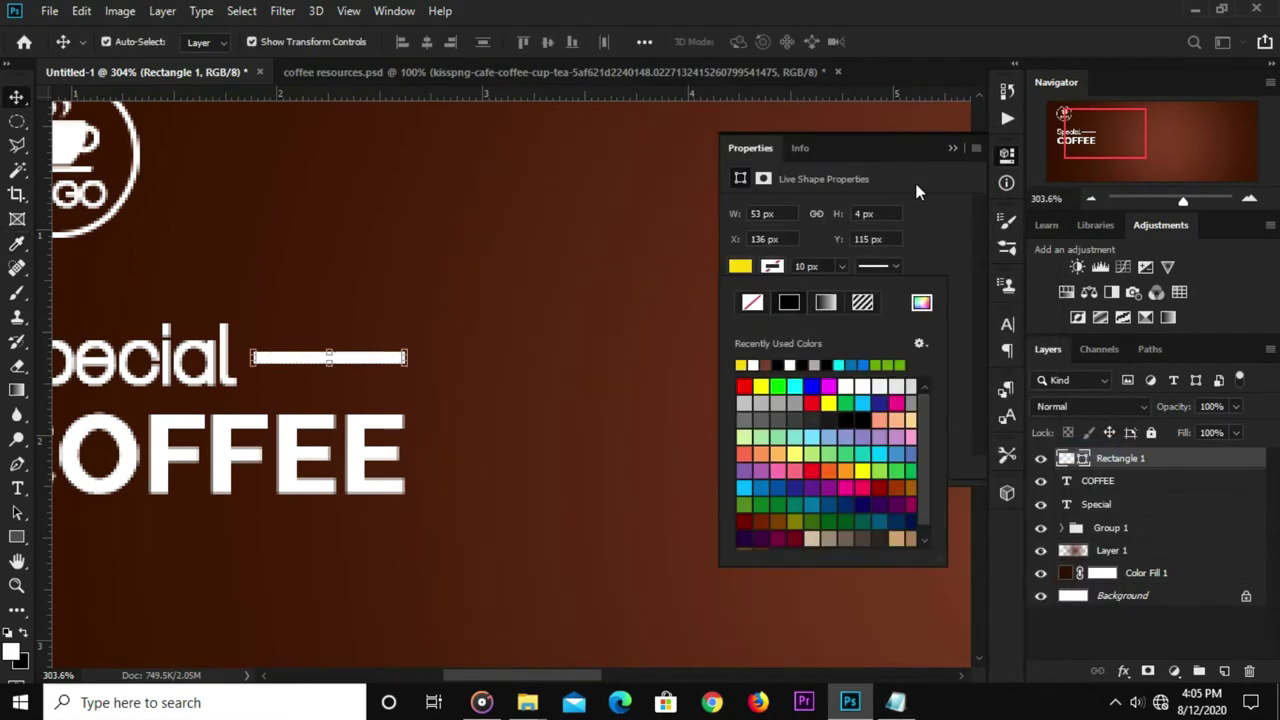
pyautogui.click(951, 150)
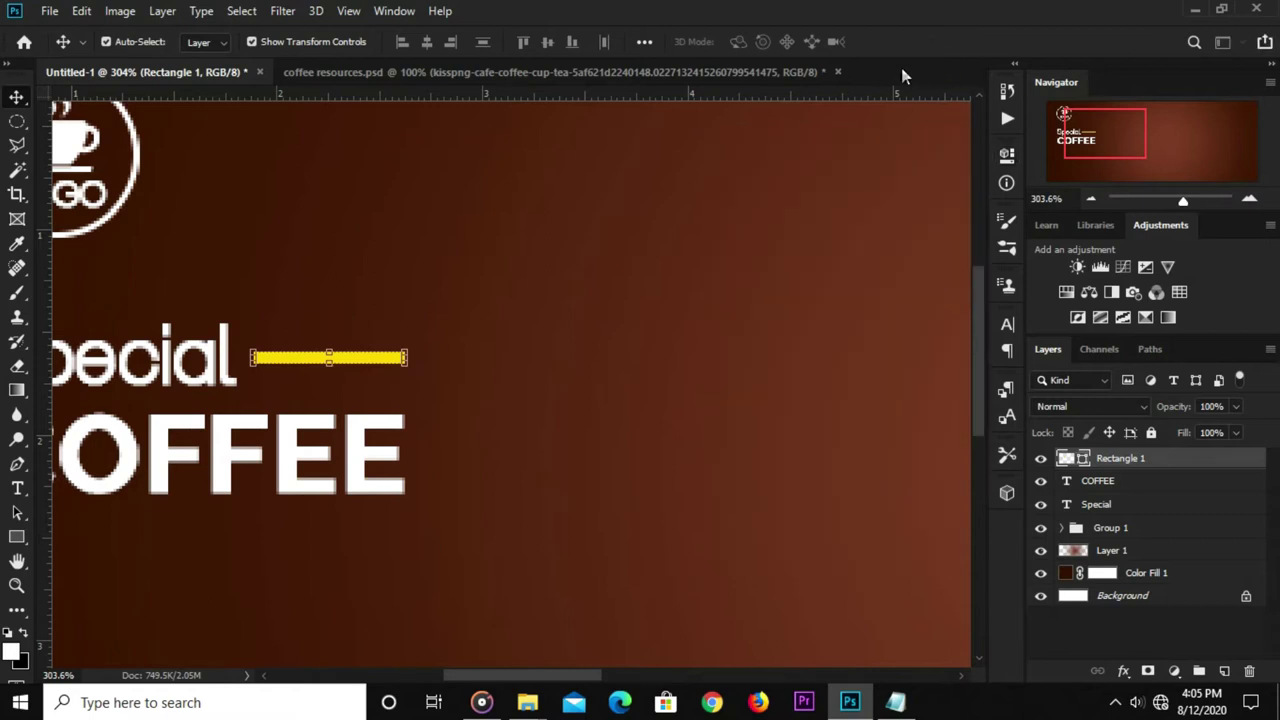
pyautogui.hotkey('ctrl', '1')
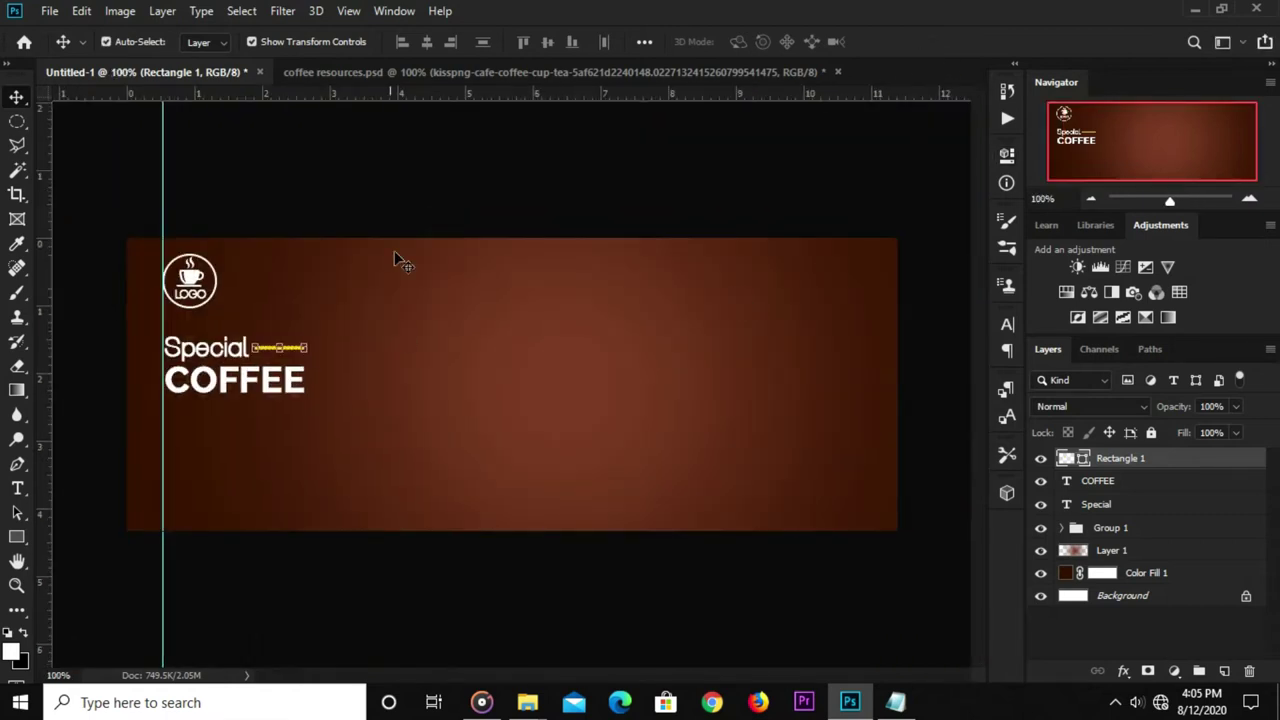
# Set the Special text layer's colour to yellow #ecc906, leaving COFFEE white.
pyautogui.click(392, 246)
pyautogui.click(306, 203)
pyautogui.scroll(2, 207, 372)
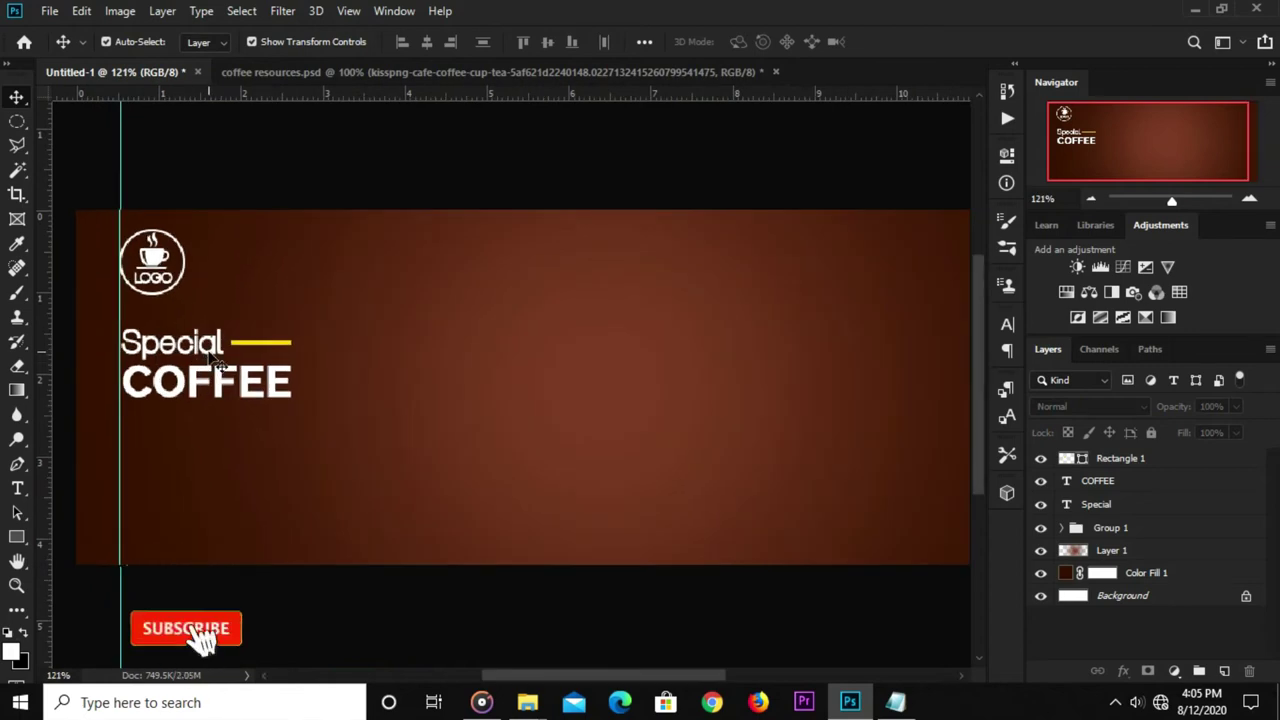
pyautogui.scroll(-1, 213, 366)
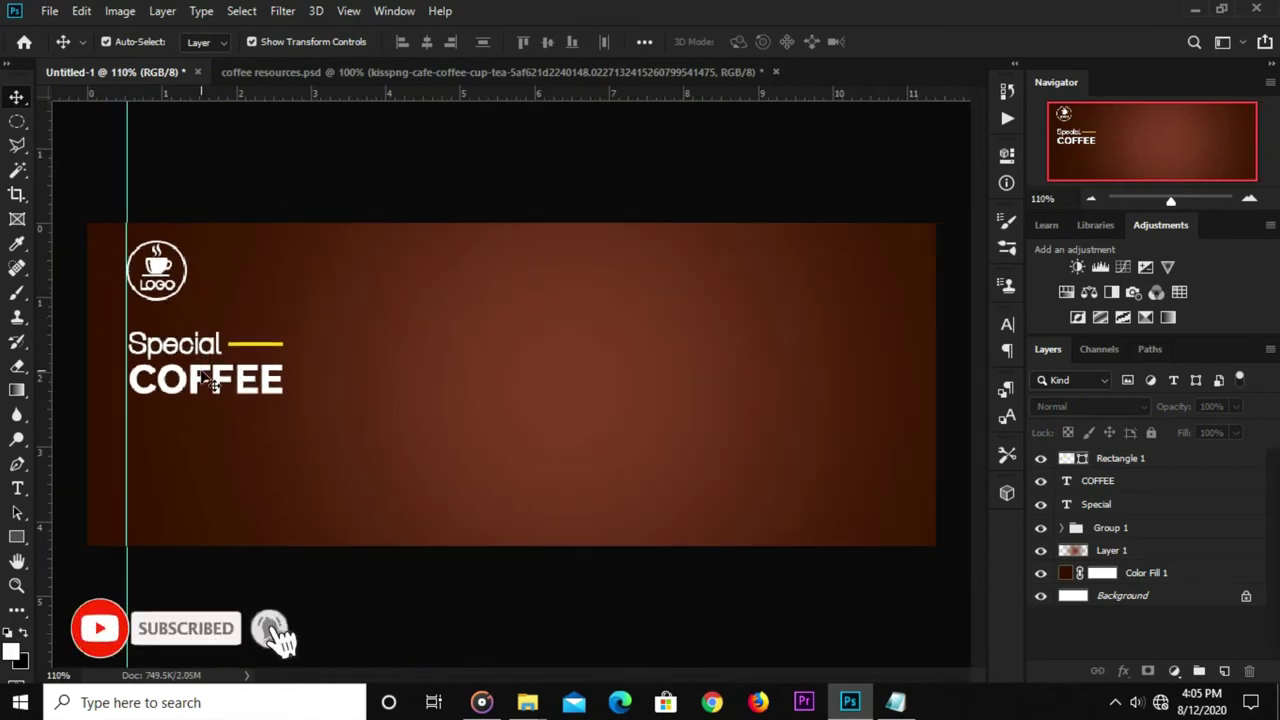
pyautogui.click(214, 348)
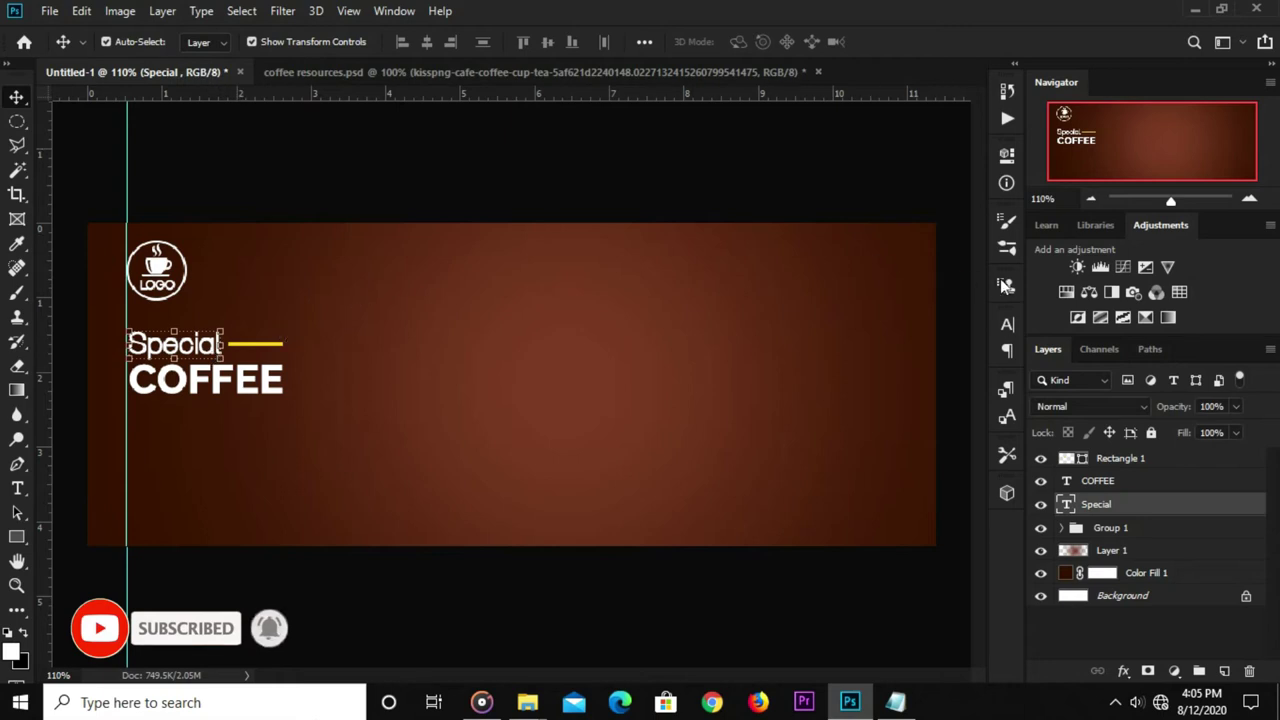
pyautogui.click(1008, 324)
pyautogui.click(955, 430)
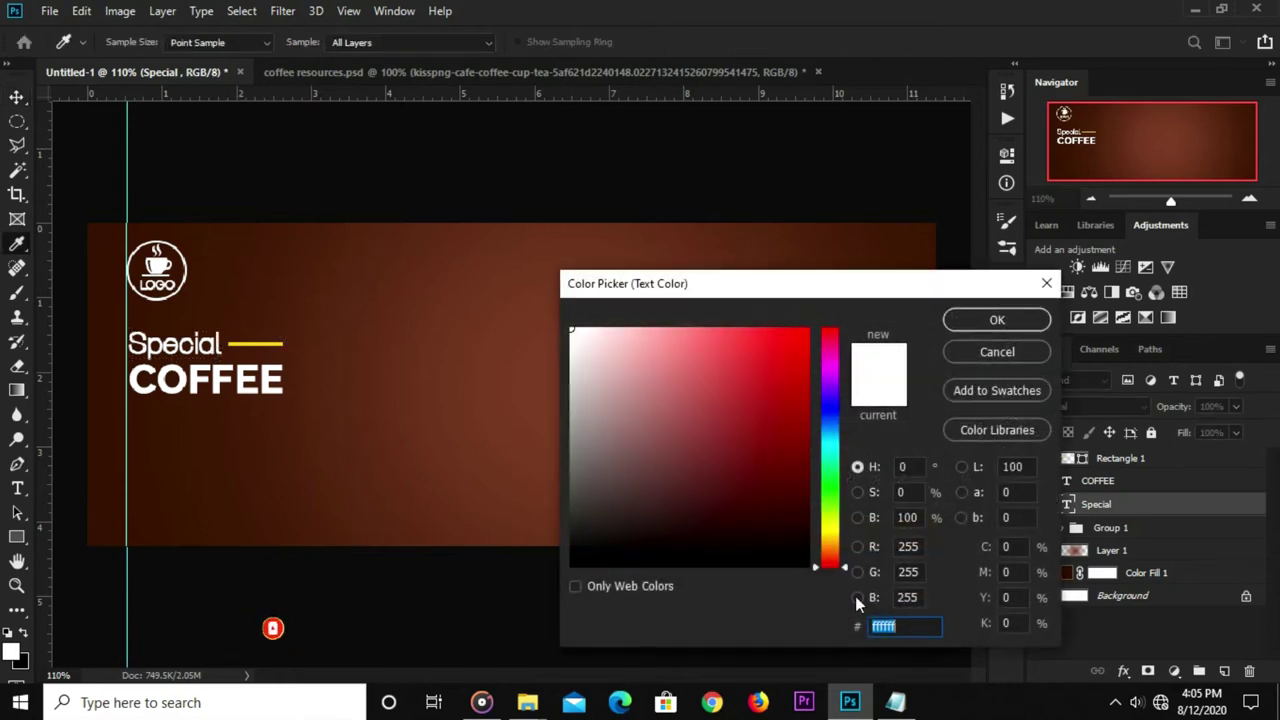
pyautogui.rightClick(880, 627)
pyautogui.click(912, 449)
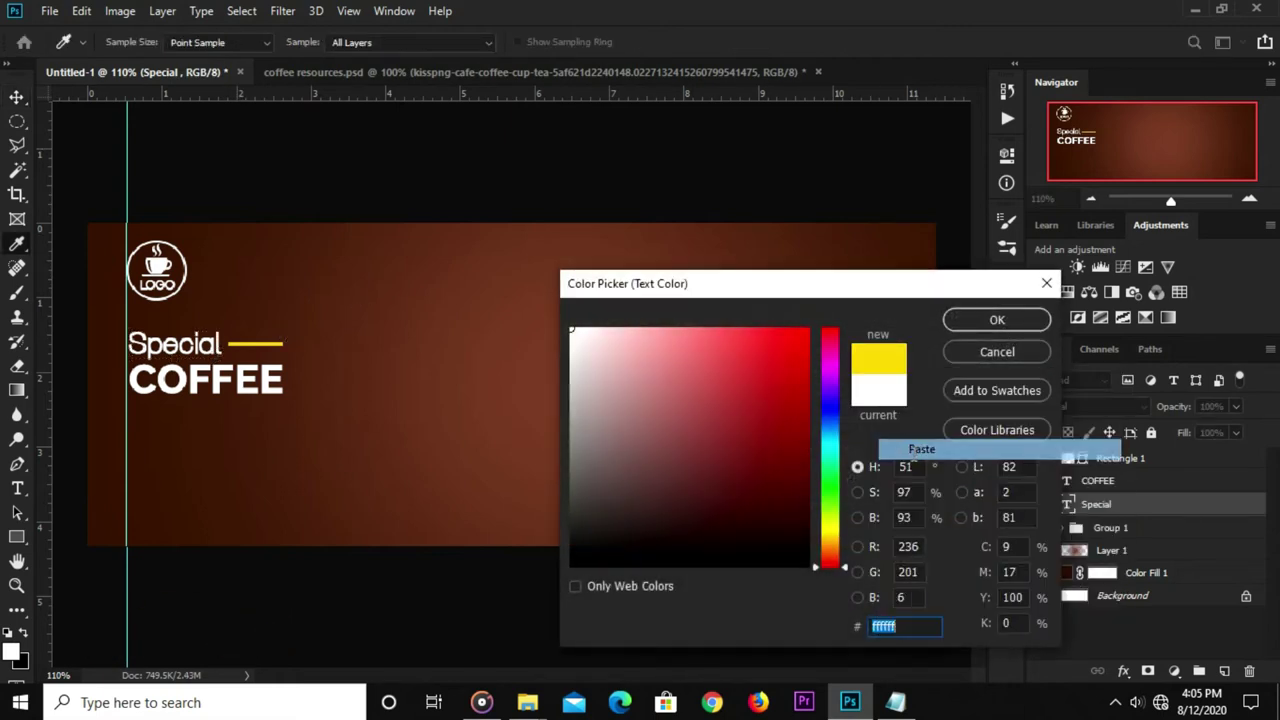
pyautogui.click(950, 322)
pyautogui.press('v')
pyautogui.click(248, 385)
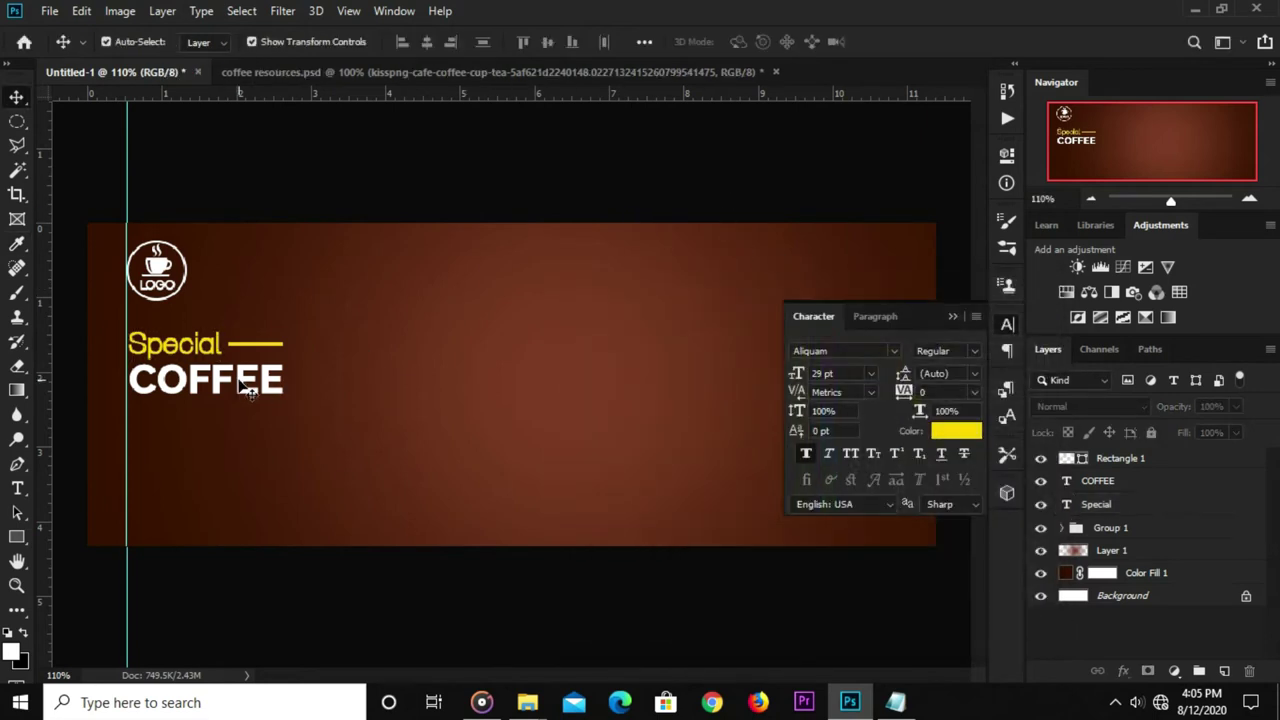
# Duplicate COFFEE below the headline and copy the description paragraph from the notes.
pyautogui.moveTo(248, 385); pyautogui.dragTo(241, 440)
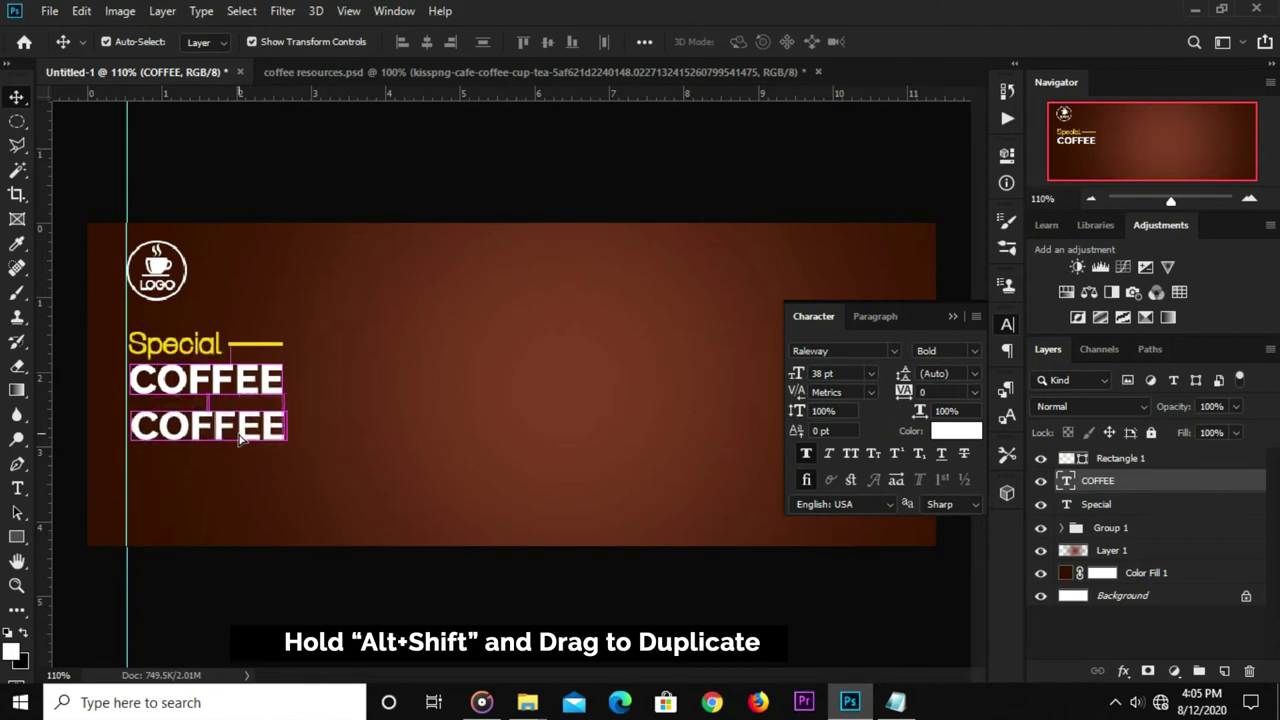
pyautogui.click(896, 700)
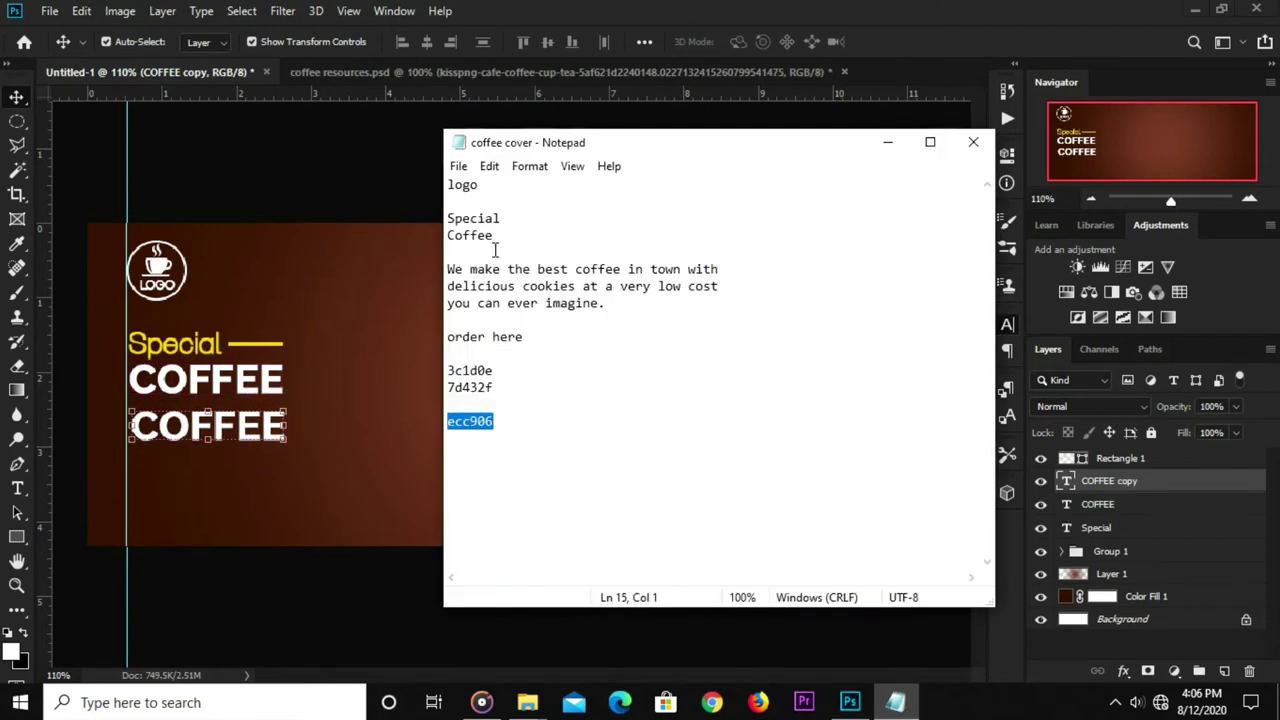
pyautogui.moveTo(603, 304); pyautogui.dragTo(447, 269)
pyautogui.rightClick(470, 276)
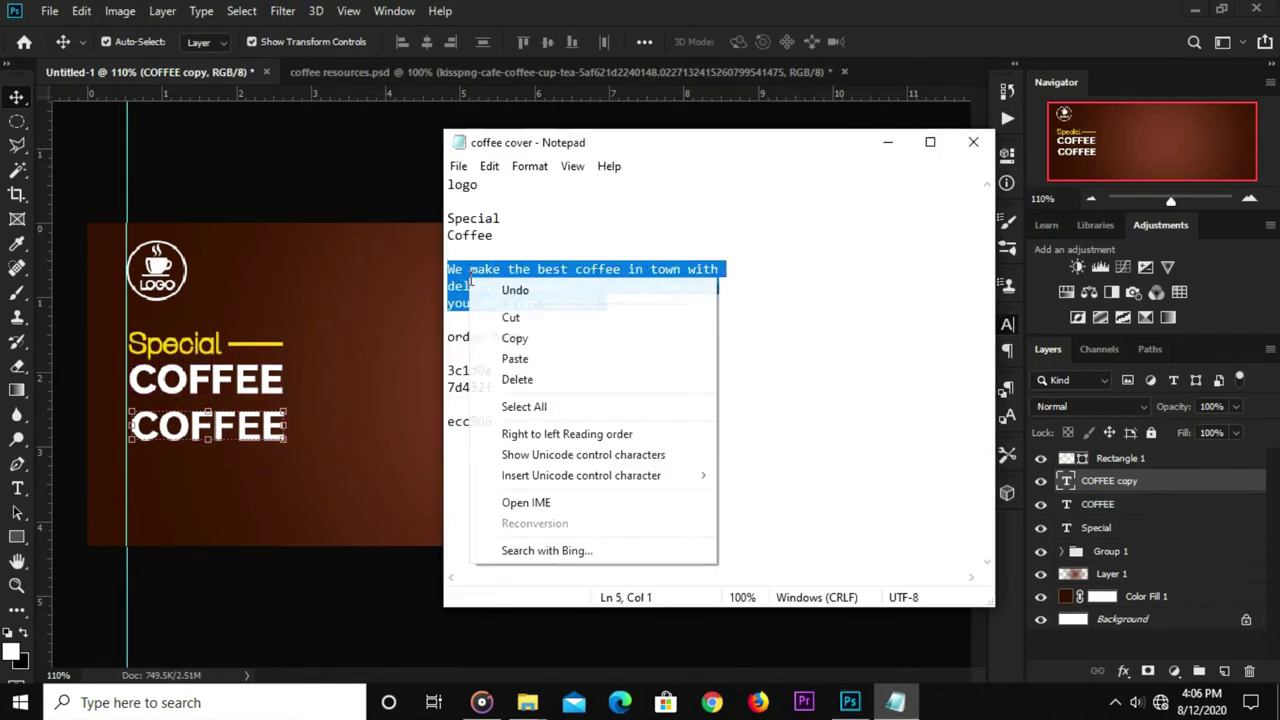
pyautogui.click(548, 343)
pyautogui.click(300, 202)
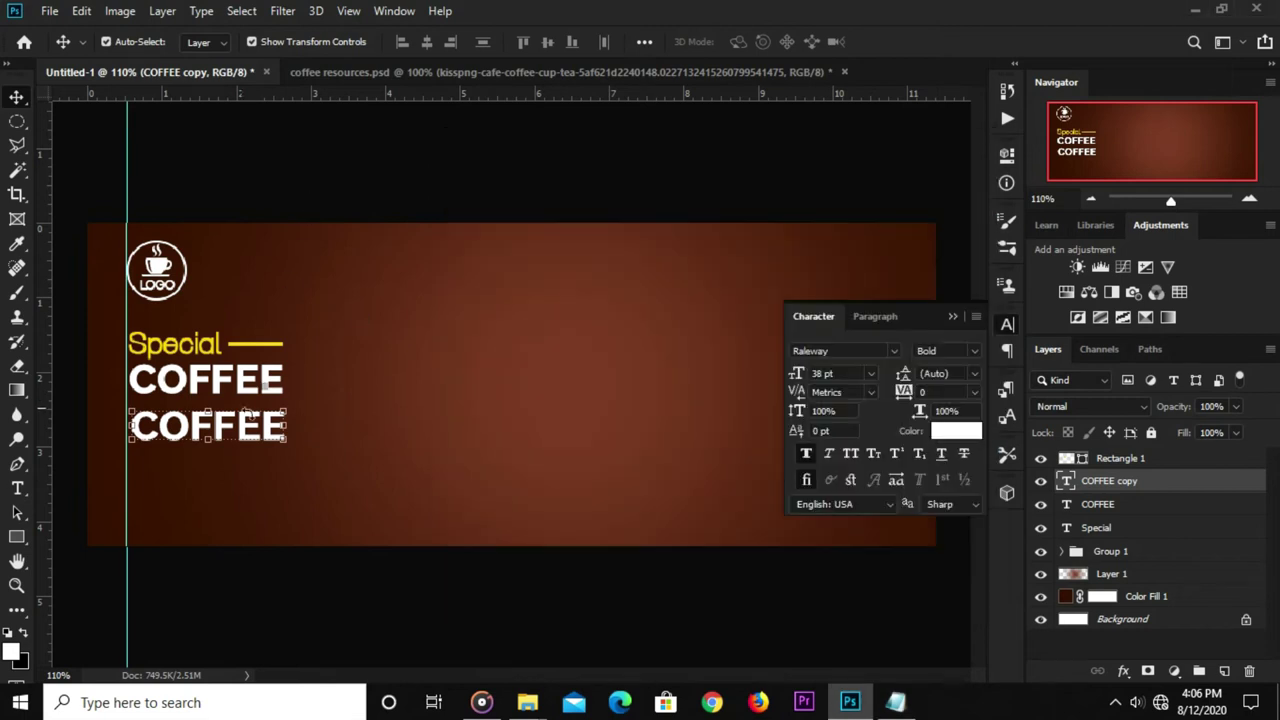
# Set the COFFEE copy to Raleway Regular at 10 pt.
pyautogui.click(974, 351)
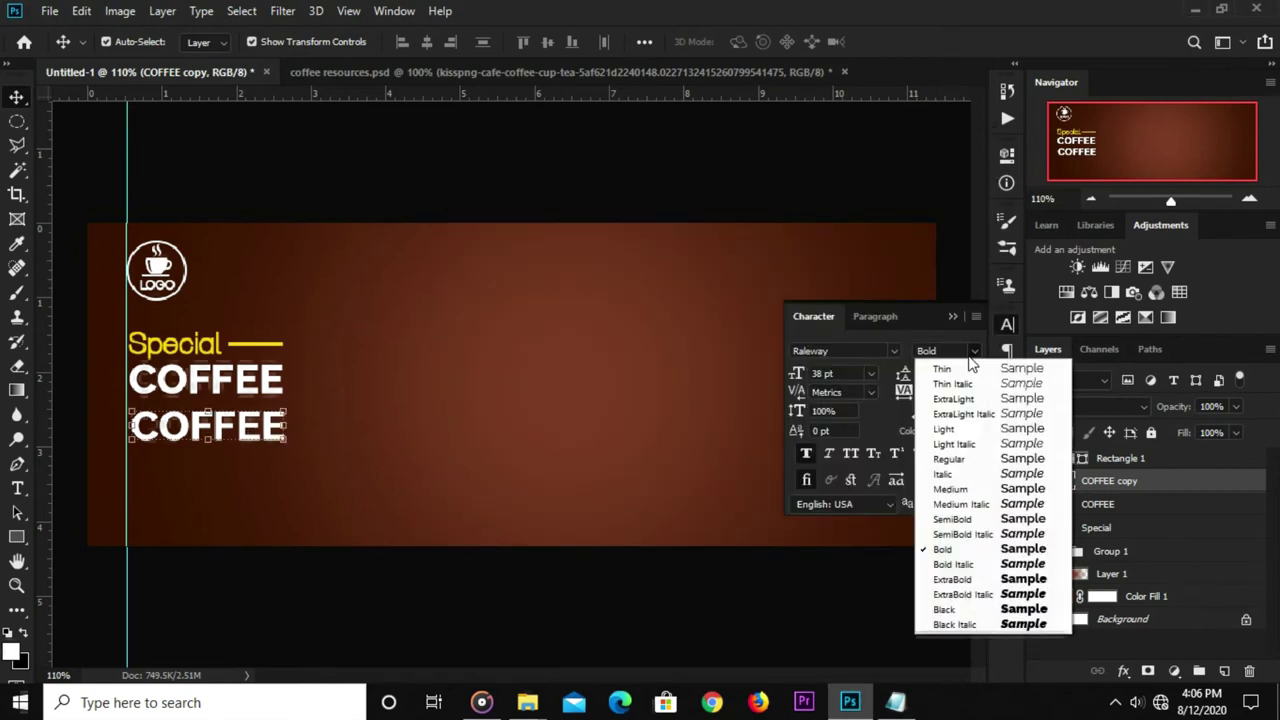
pyautogui.click(955, 452)
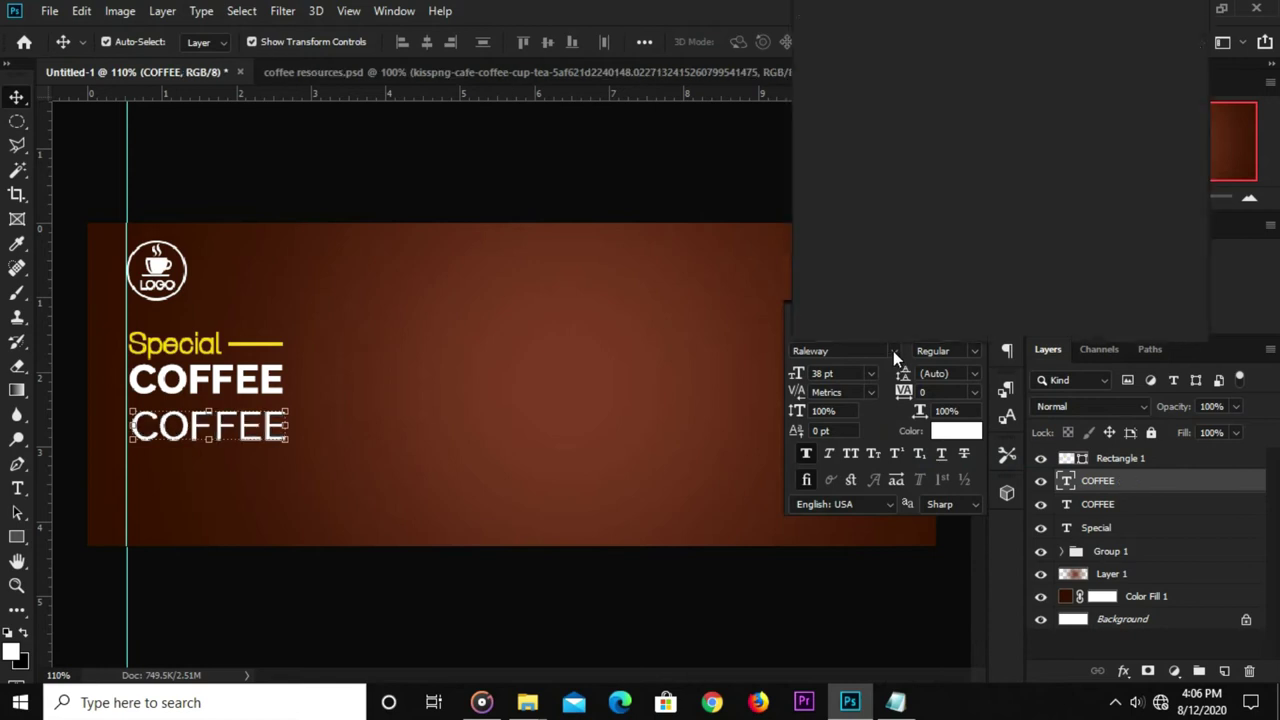
pyautogui.click(893, 351)
pyautogui.click(891, 351)
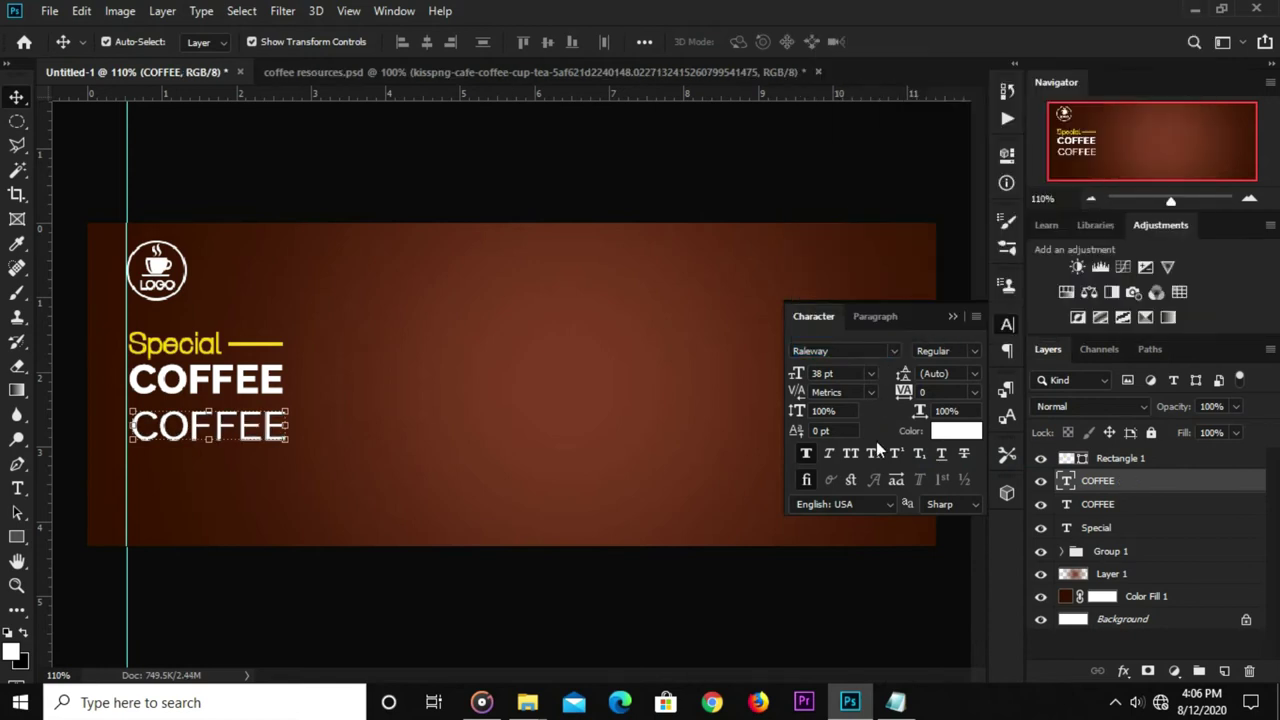
pyautogui.click(871, 374)
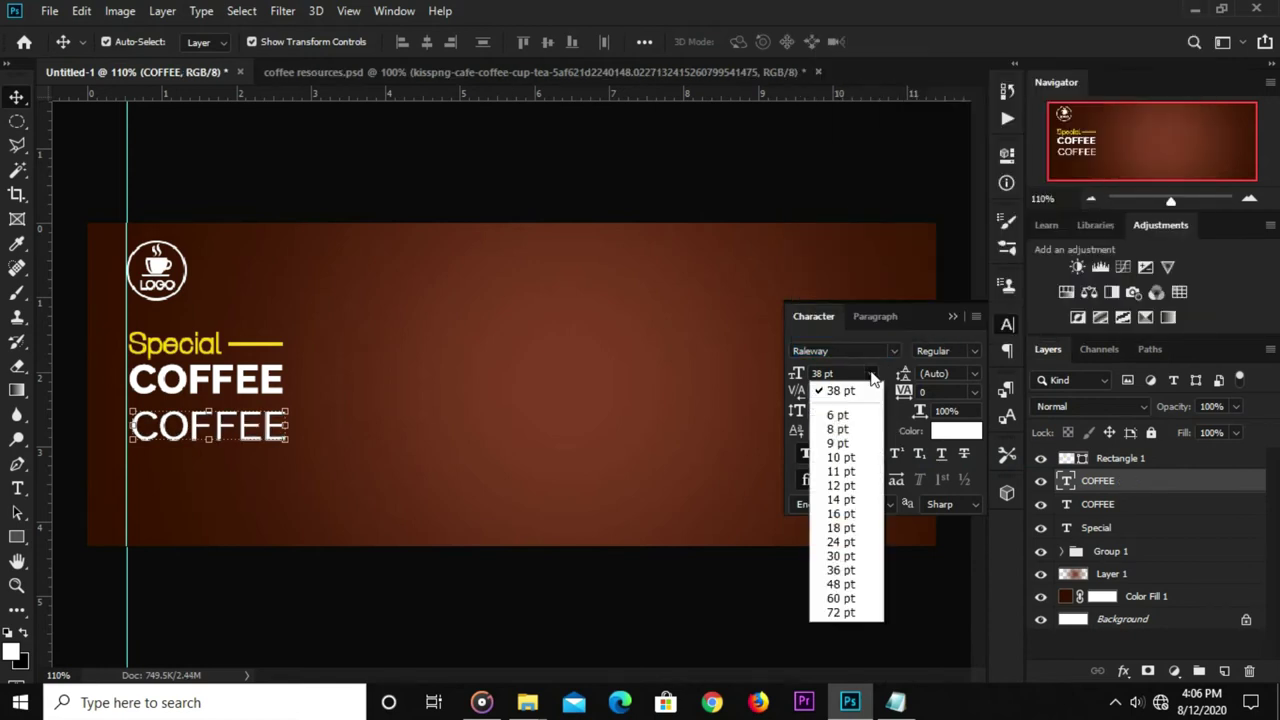
pyautogui.click(849, 458)
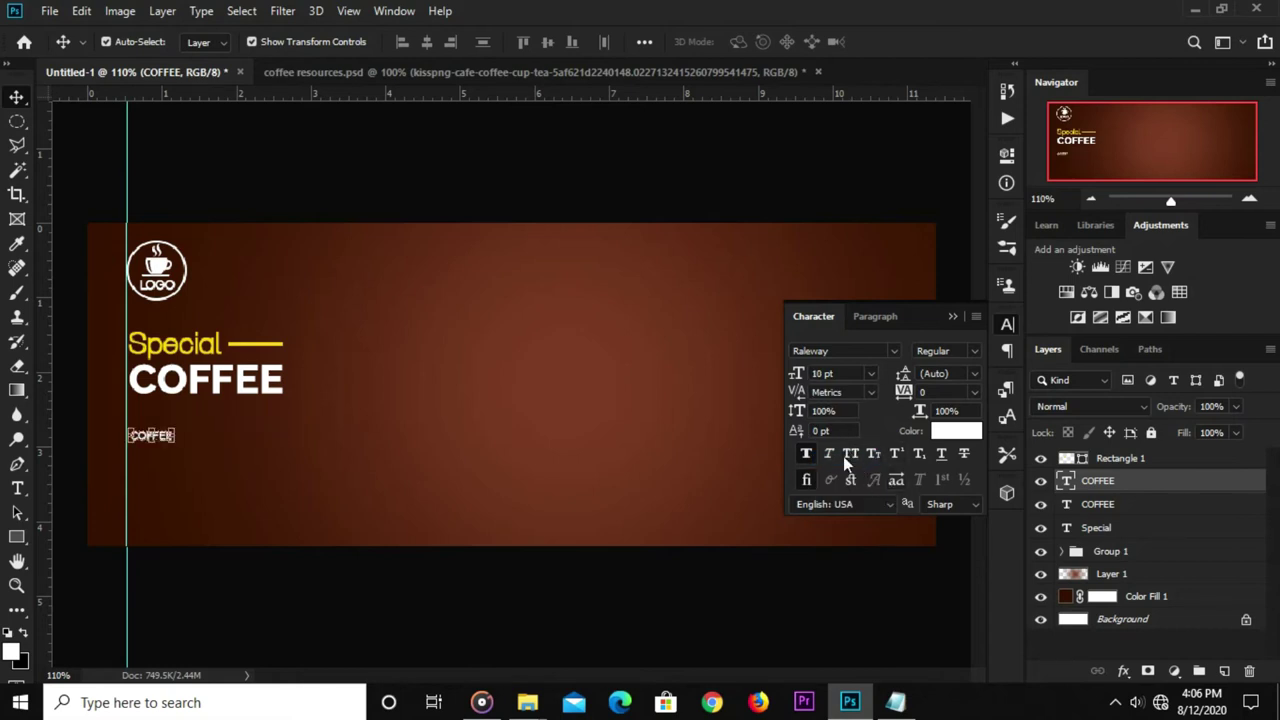
pyautogui.click(20, 487)
pyautogui.rightClick(20, 487)
pyautogui.click(110, 481)
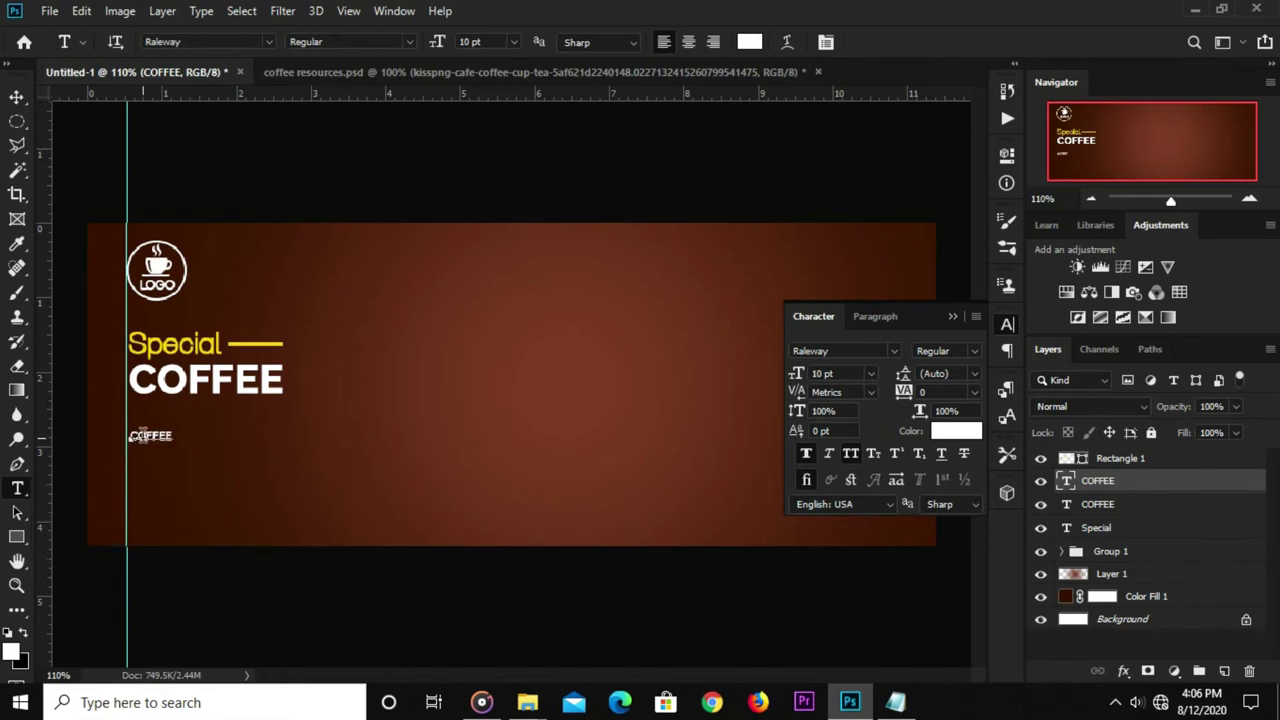
# Replace the small copy with the pasted description paragraph and move it under COFFEE.
pyautogui.doubleClick(141, 436)
pyautogui.hotkey('ctrl', 'v')
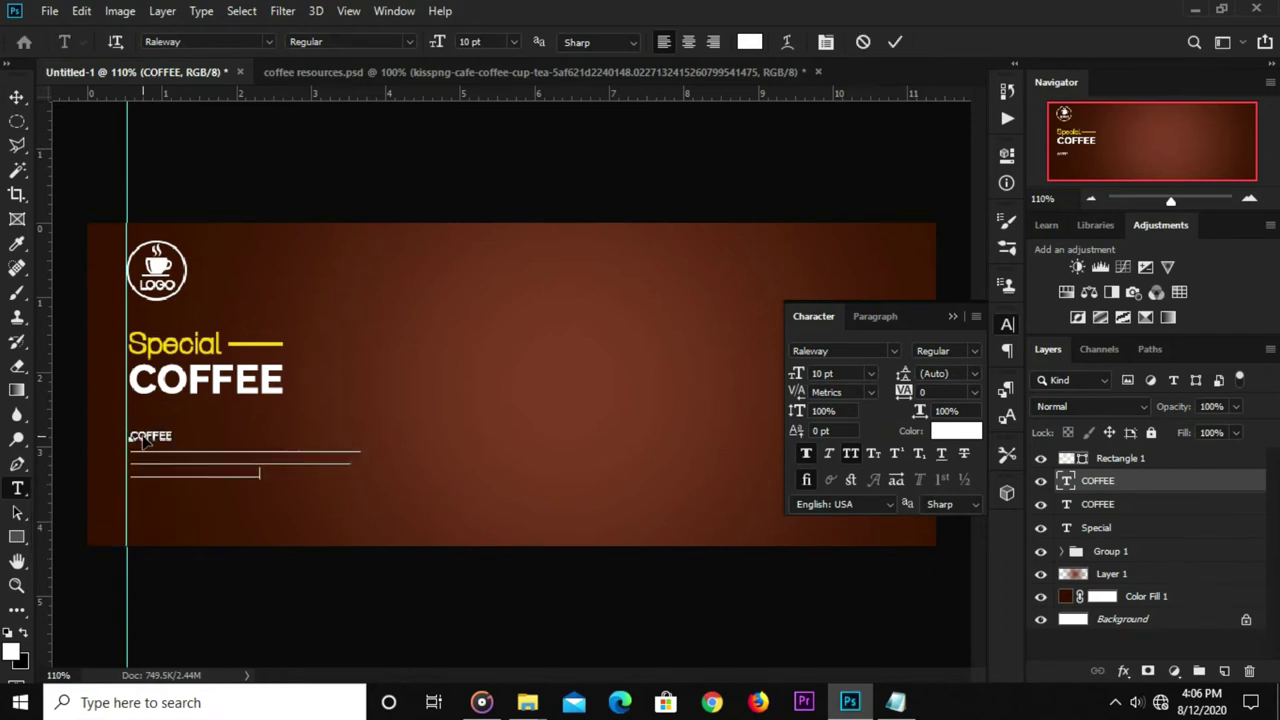
pyautogui.click(896, 44)
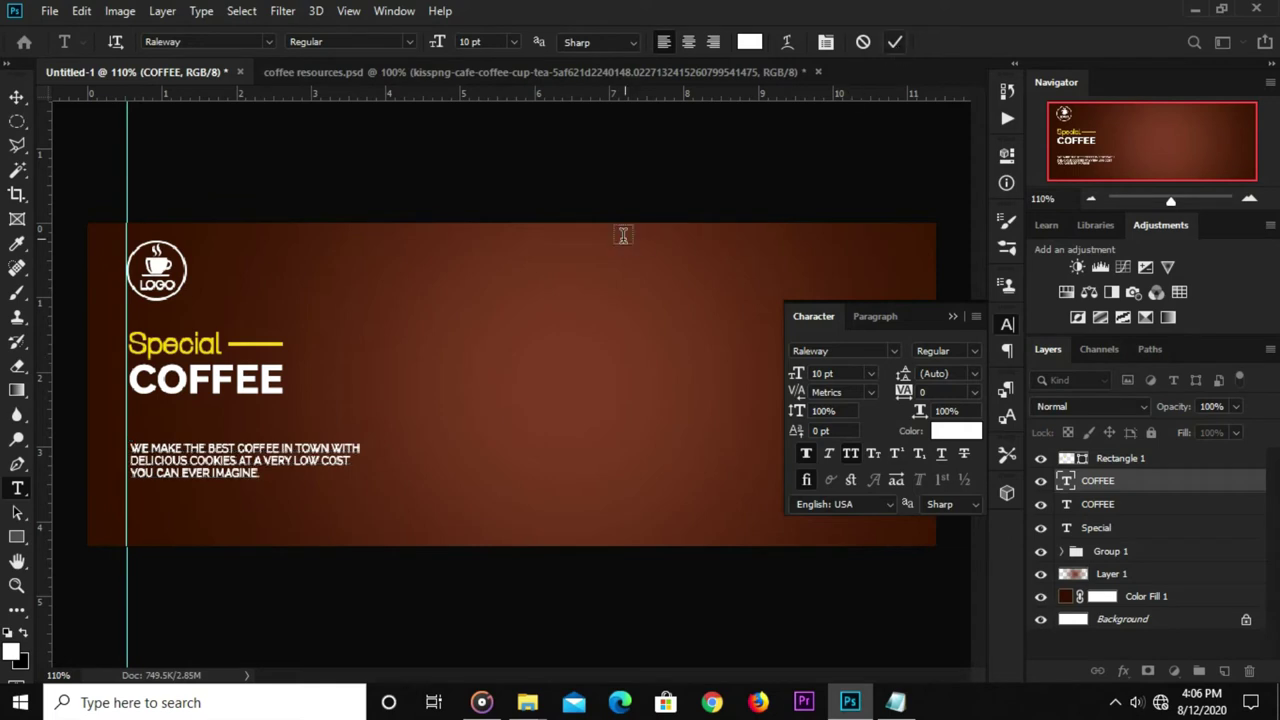
pyautogui.rightClick(16, 110)
pyautogui.click(70, 103)
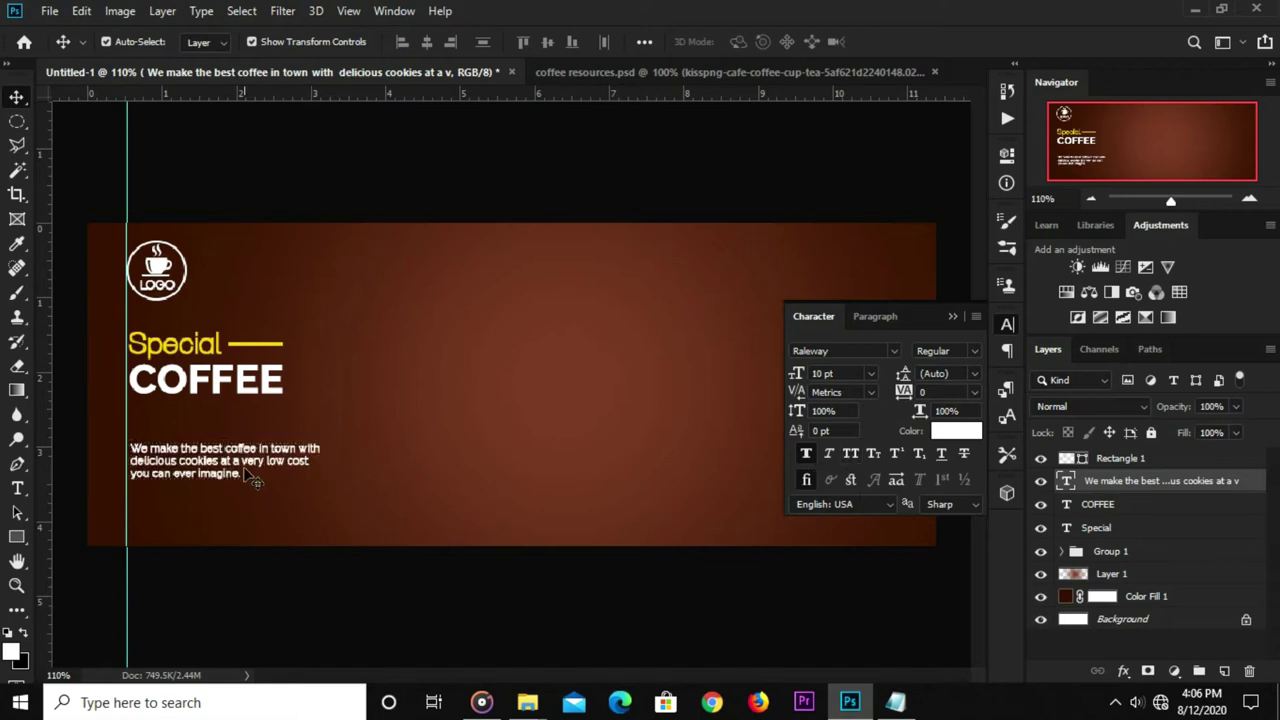
pyautogui.moveTo(248, 465); pyautogui.dragTo(252, 432)
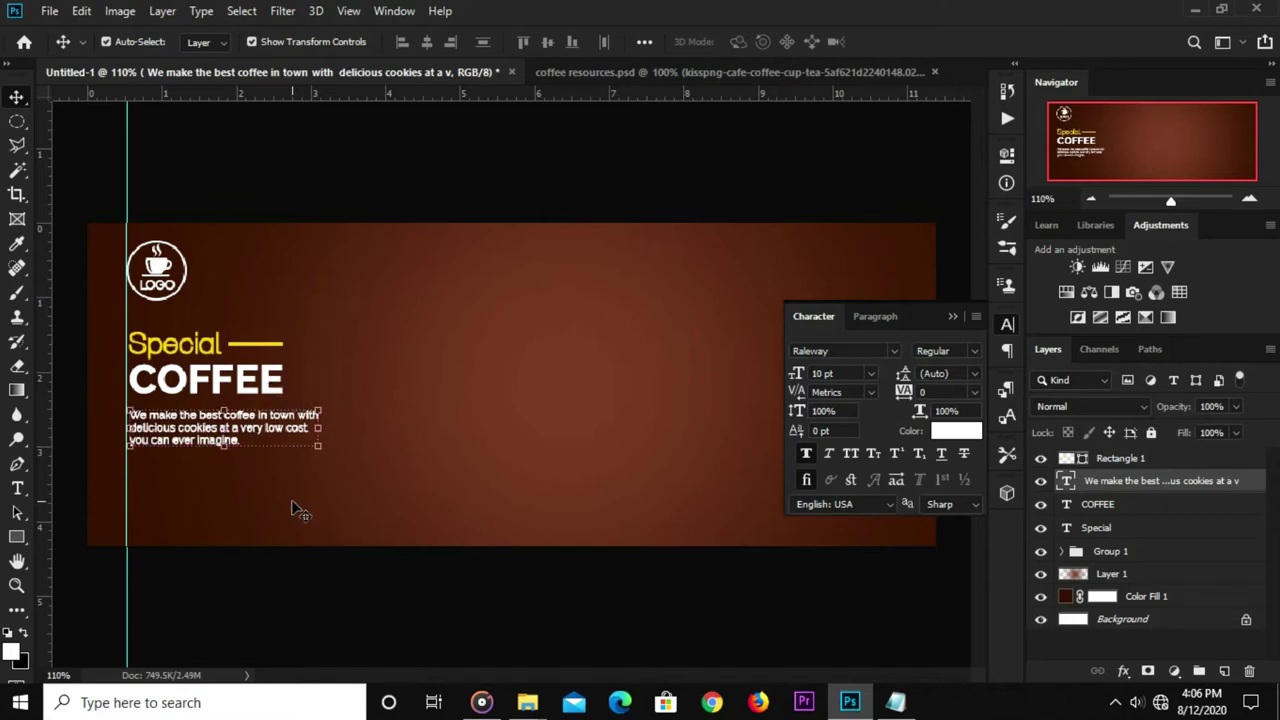
pyautogui.click(341, 607)
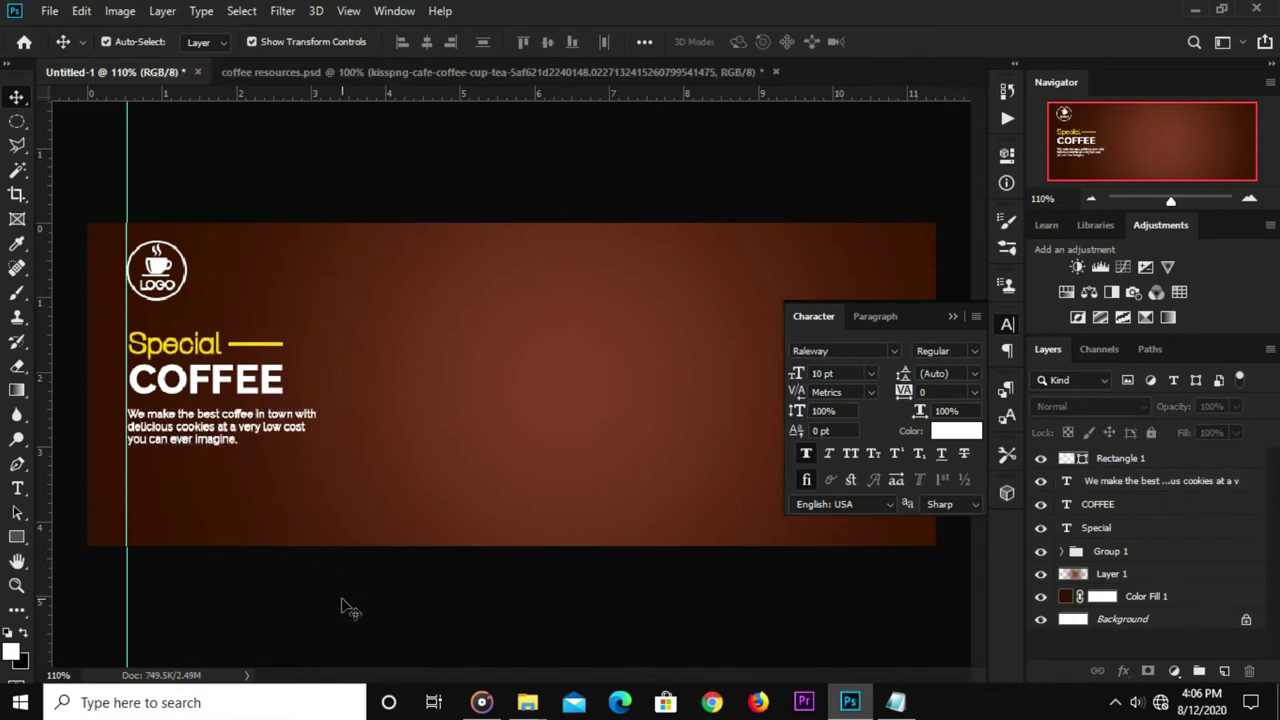
# Enlarge the description paragraph's font size to 11 pt.
pyautogui.hotkey('ctrl', '-')
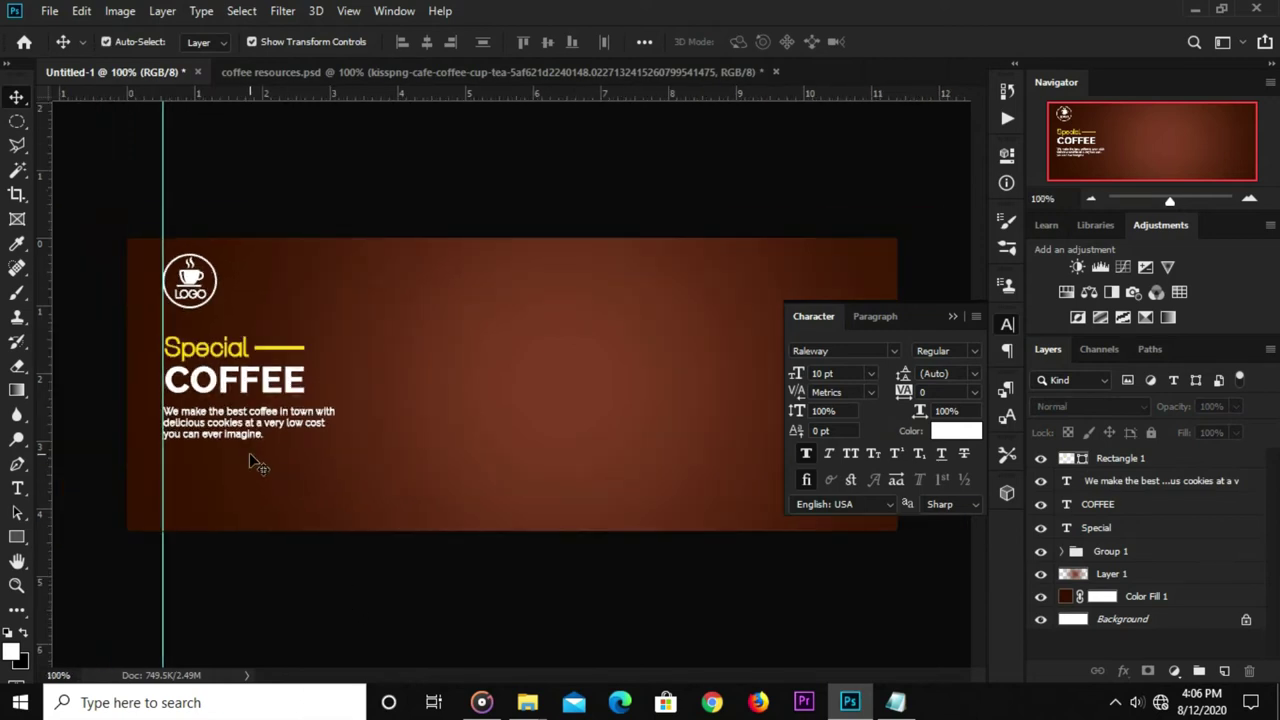
pyautogui.click(250, 436)
pyautogui.click(840, 372)
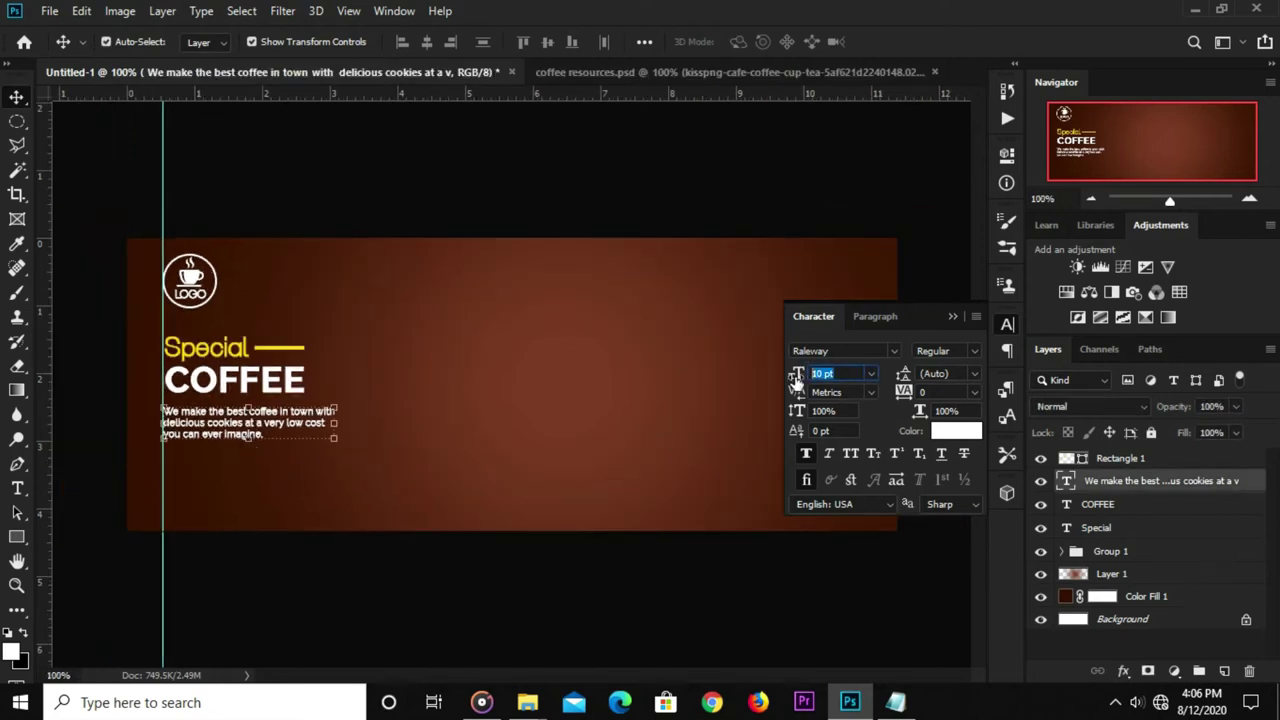
pyautogui.write('11')
pyautogui.press('Return')
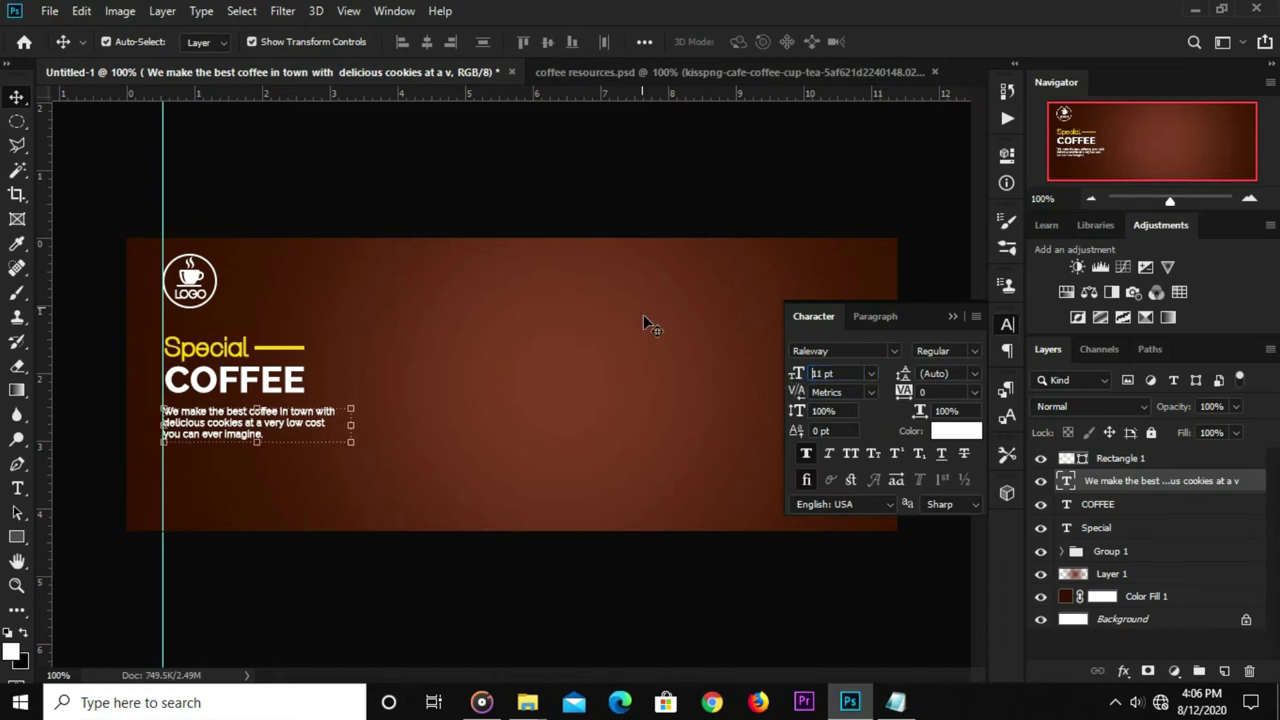
pyautogui.click(584, 175)
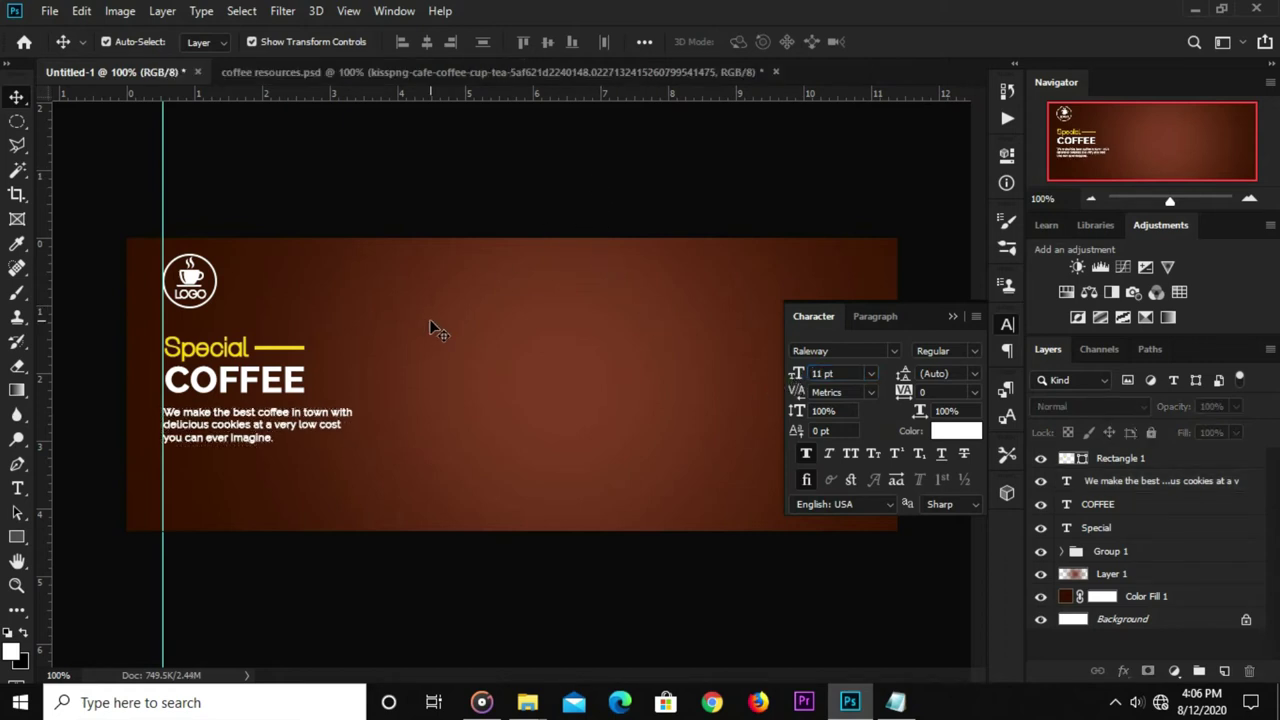
pyautogui.click(956, 318)
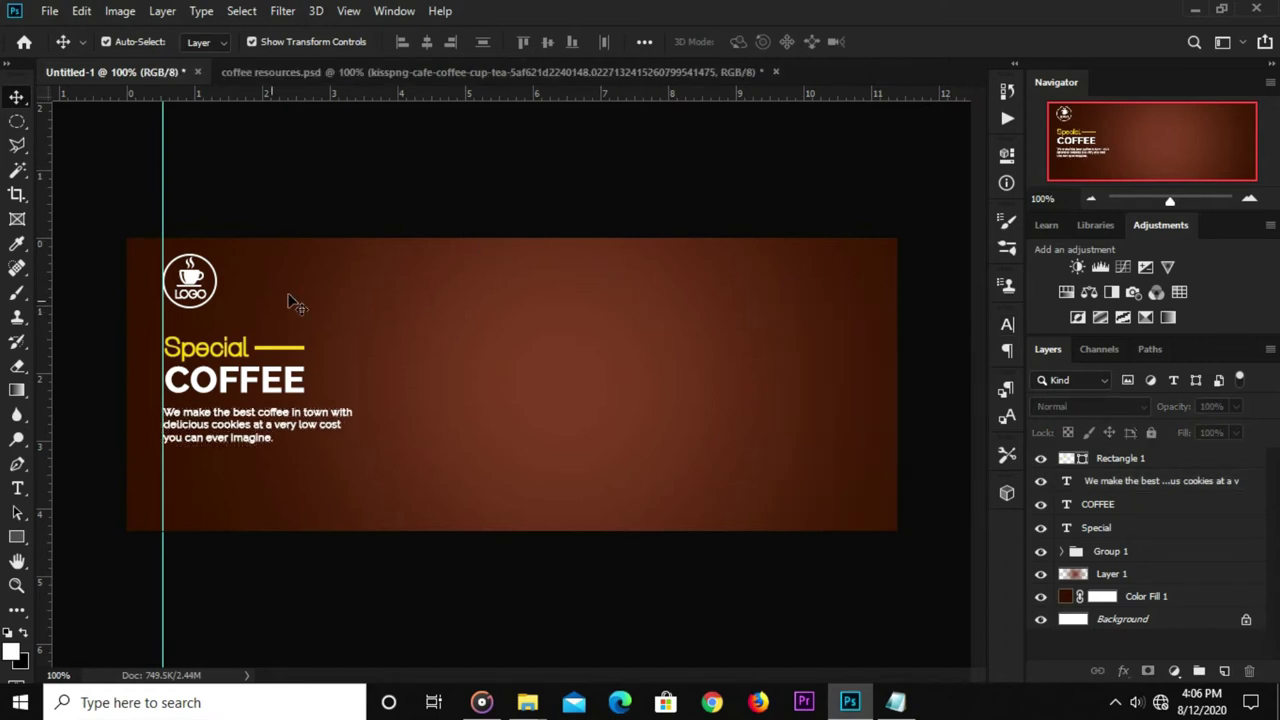
# Draw a thin yellow-filled rectangle under the description paragraph.
pyautogui.rightClick(16, 535)
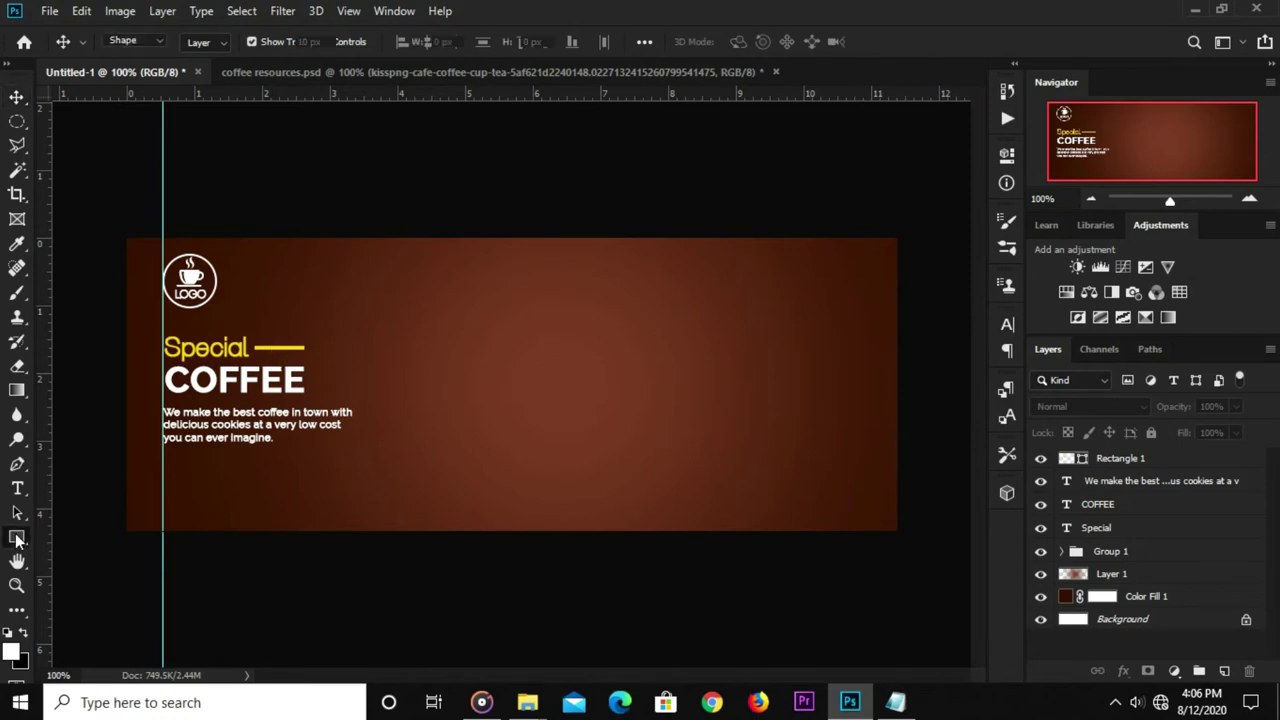
pyautogui.click(90, 534)
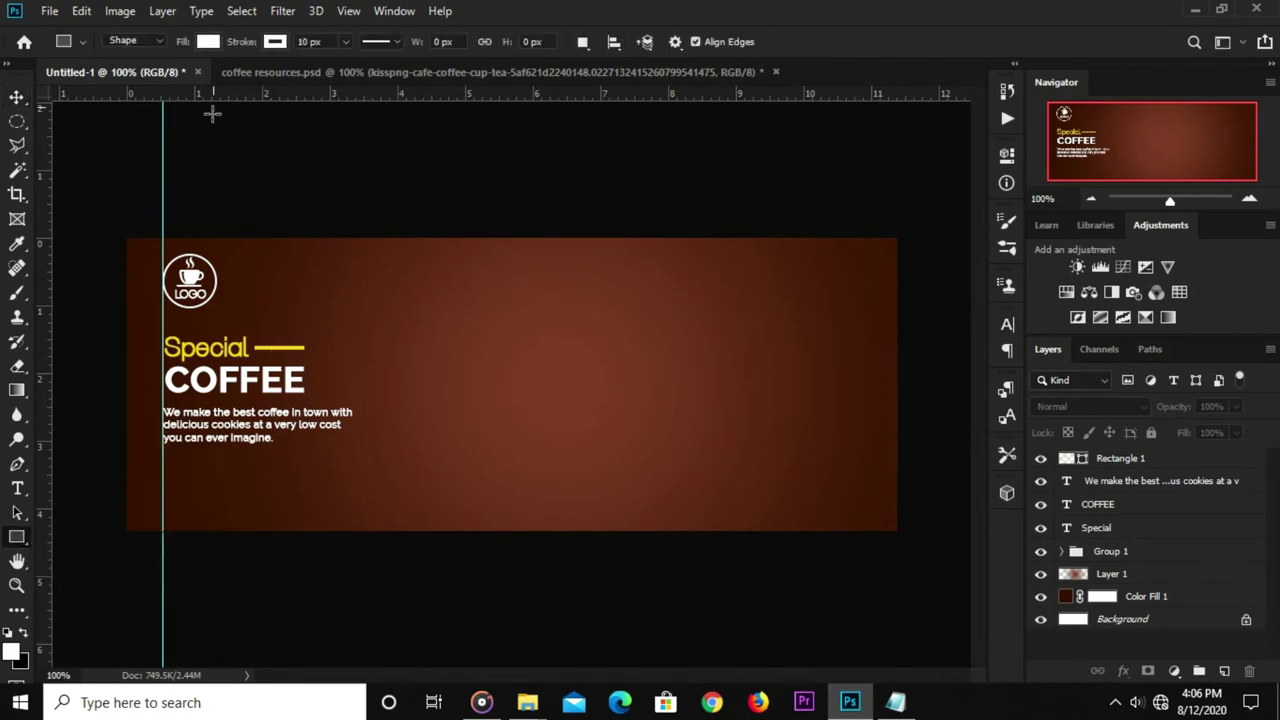
pyautogui.click(208, 41)
pyautogui.click(116, 140)
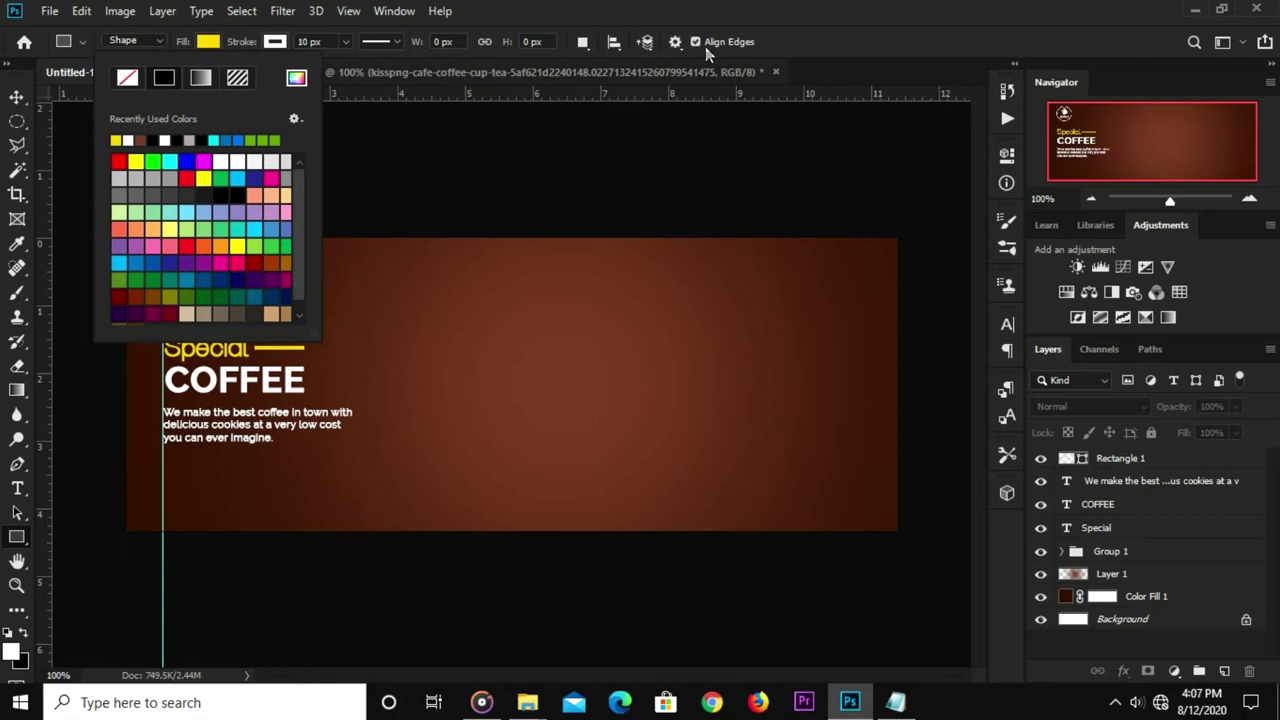
pyautogui.click(787, 20)
pyautogui.moveTo(163, 462); pyautogui.dragTo(226, 467)
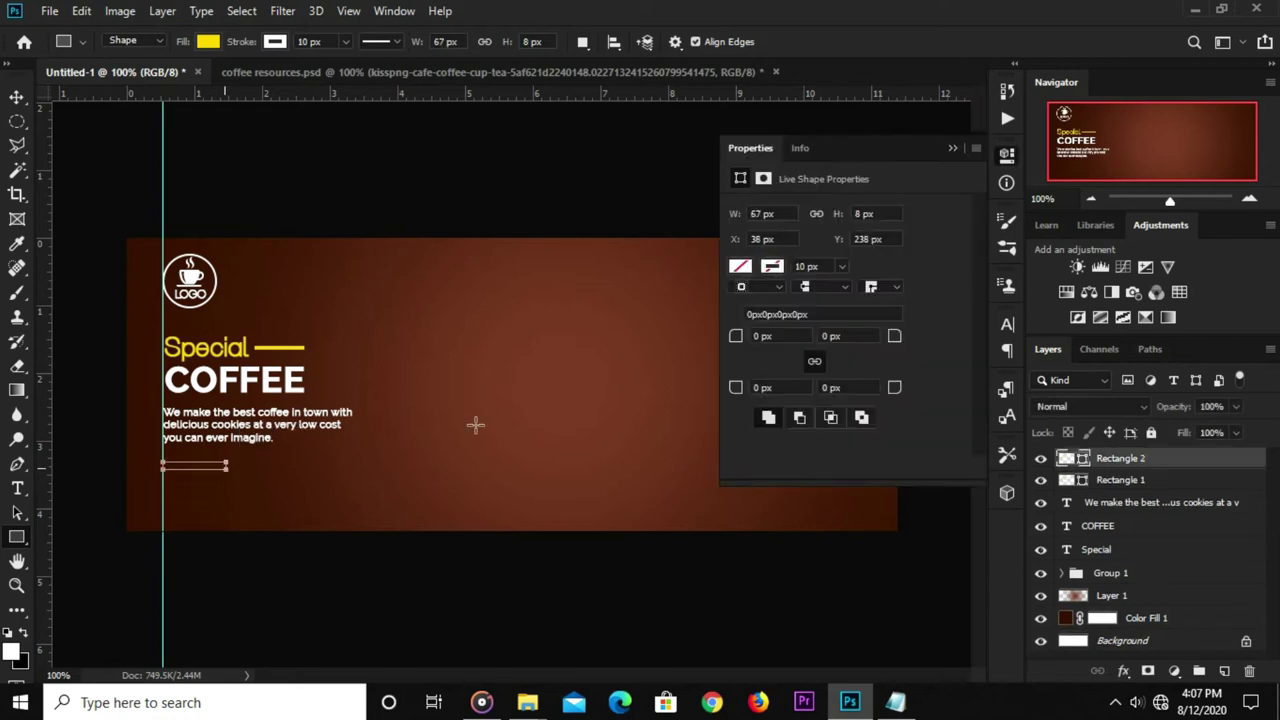
pyautogui.click(776, 267)
pyautogui.press('Escape')
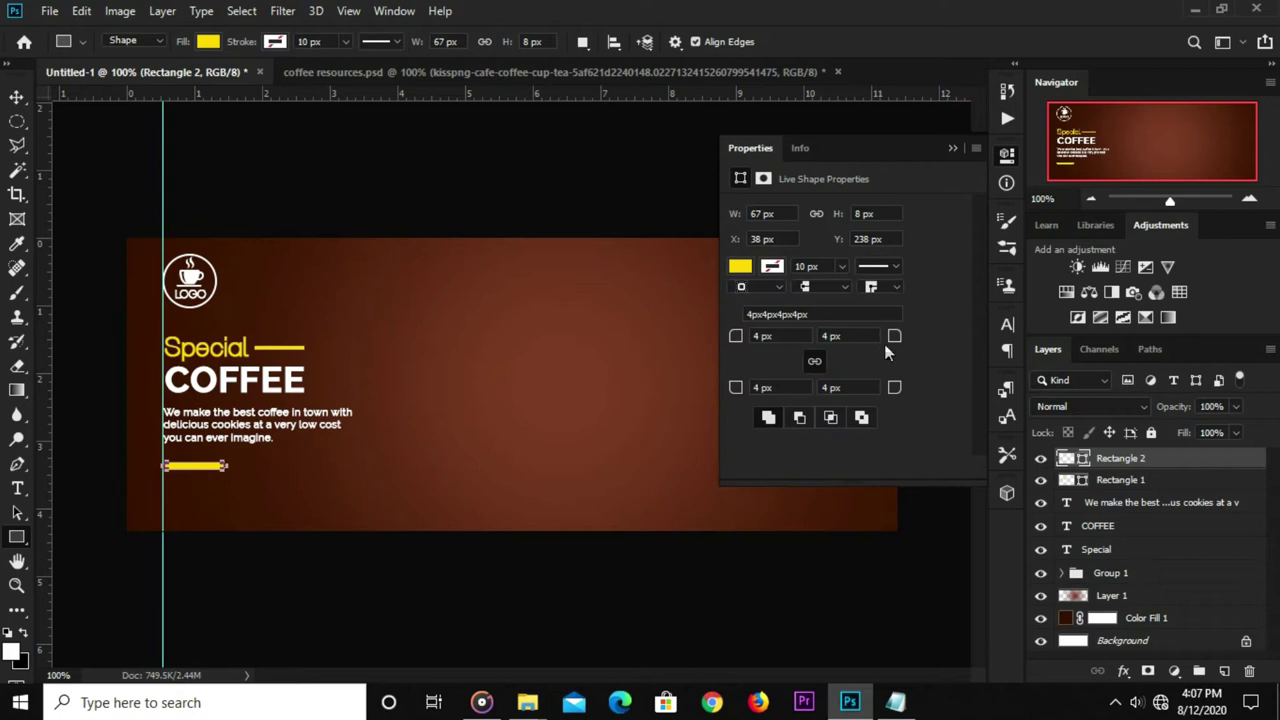
pyautogui.click(952, 150)
# Reduce the yellow line's height and nudge it up, aligned with the paragraph's left edge.
pyautogui.press('v')
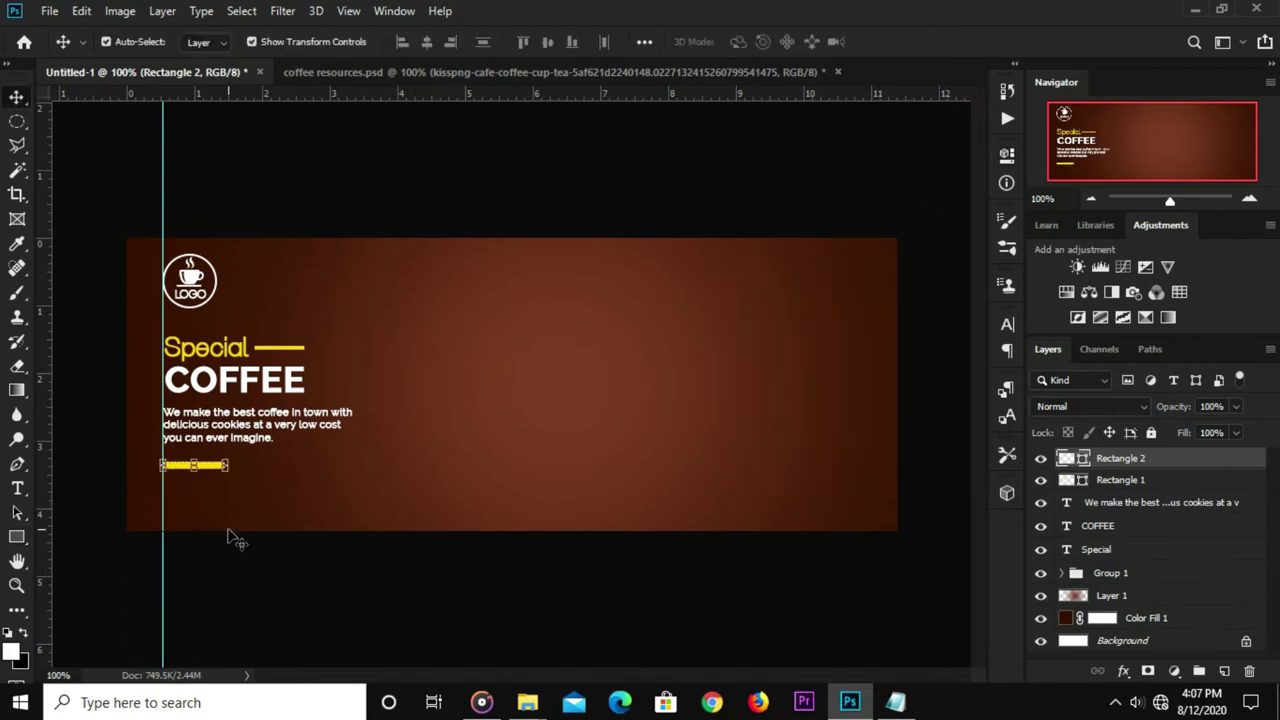
pyautogui.click(191, 491)
pyautogui.click(197, 465)
pyautogui.moveTo(193, 472); pyautogui.dragTo(200, 470)
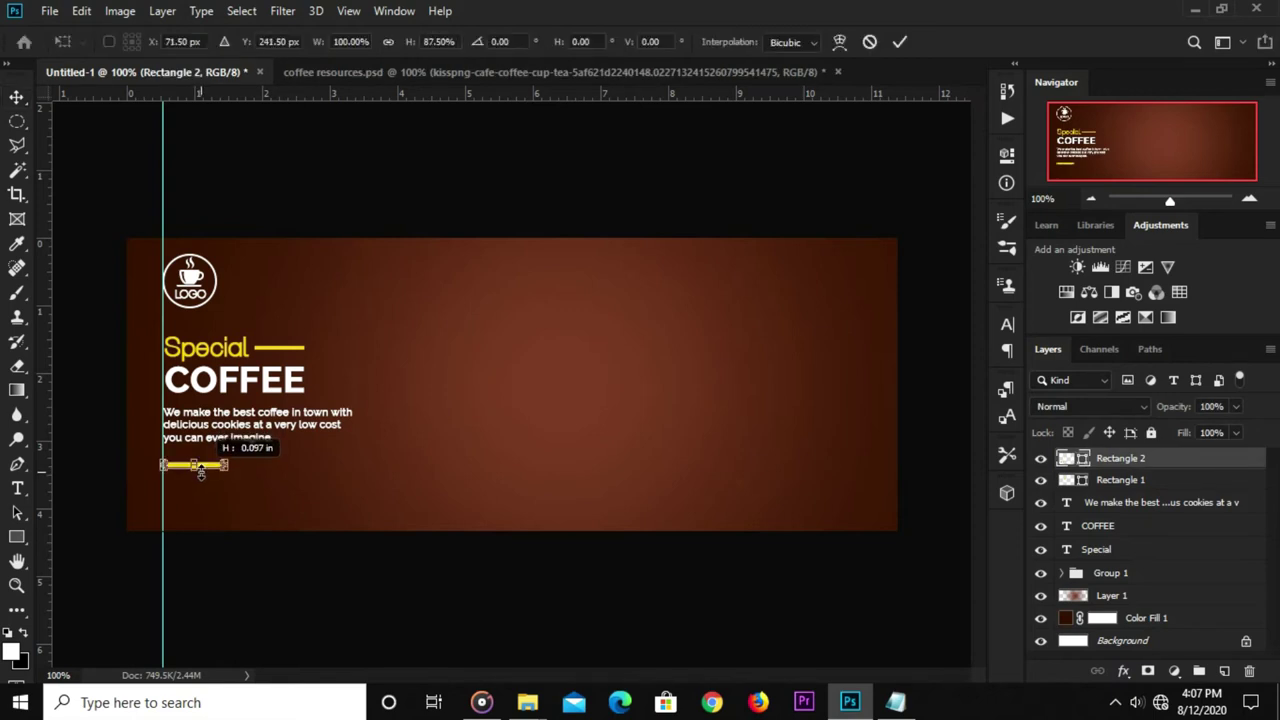
pyautogui.moveTo(199, 467); pyautogui.dragTo(199, 465)
pyautogui.press('Return')
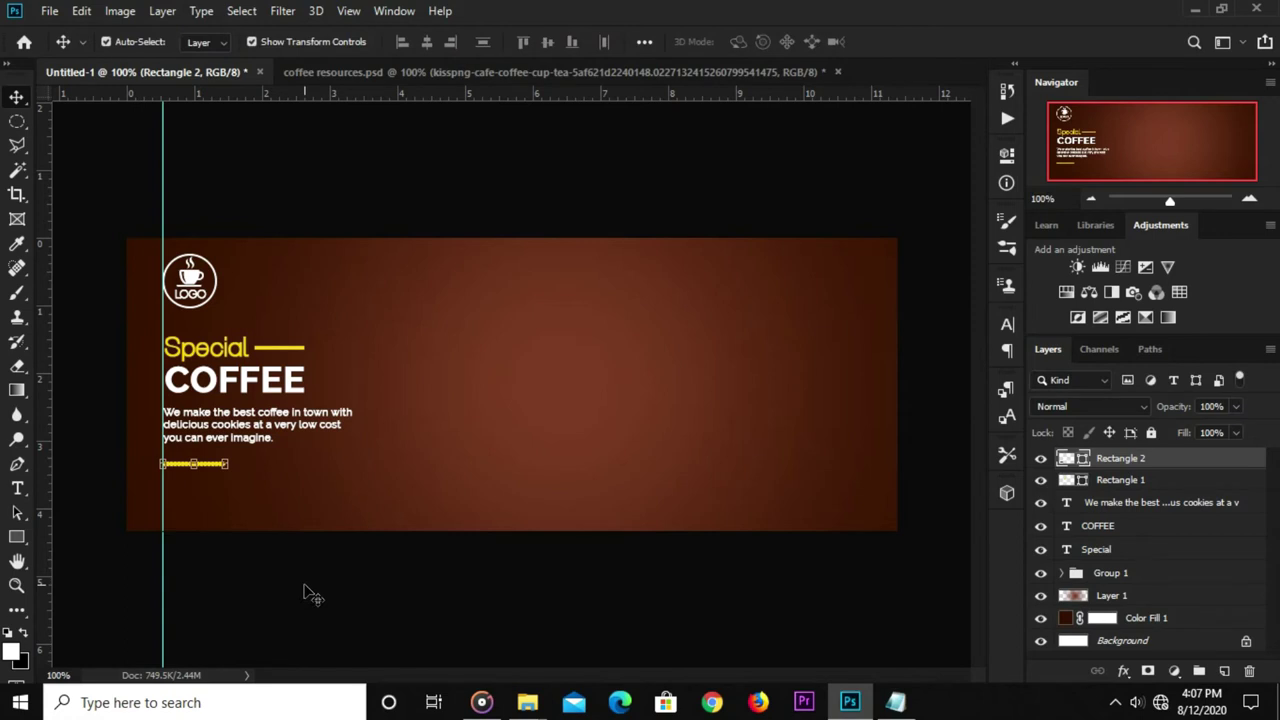
pyautogui.click(306, 591)
pyautogui.click(202, 466)
pyautogui.press('Up')
pyautogui.press('Up')
pyautogui.press('Up')
pyautogui.click(240, 575)
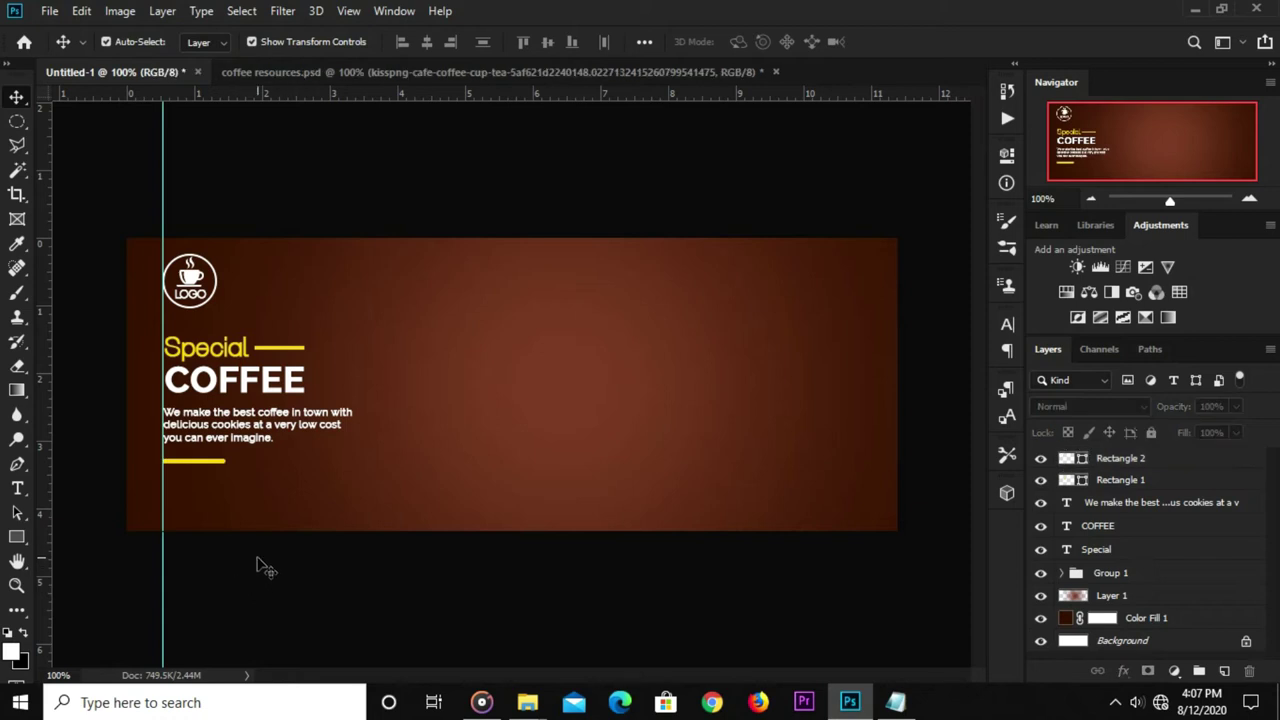
# Duplicate the yellow line downward, scale it wider and taller, and round its corners to 12 px.
pyautogui.click(200, 462)
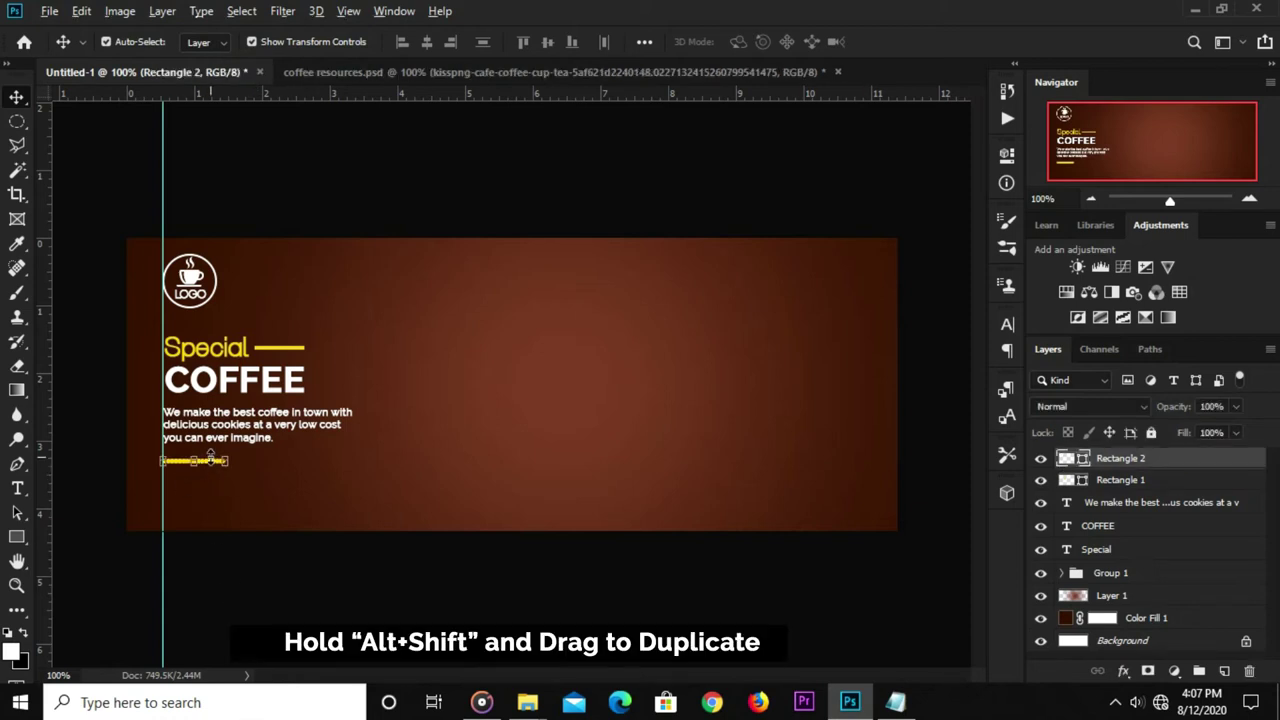
pyautogui.moveTo(208, 462)
pyautogui.mouseDown()
pyautogui.moveTo(212, 502)
pyautogui.moveTo(266, 512)
pyautogui.mouseUp()
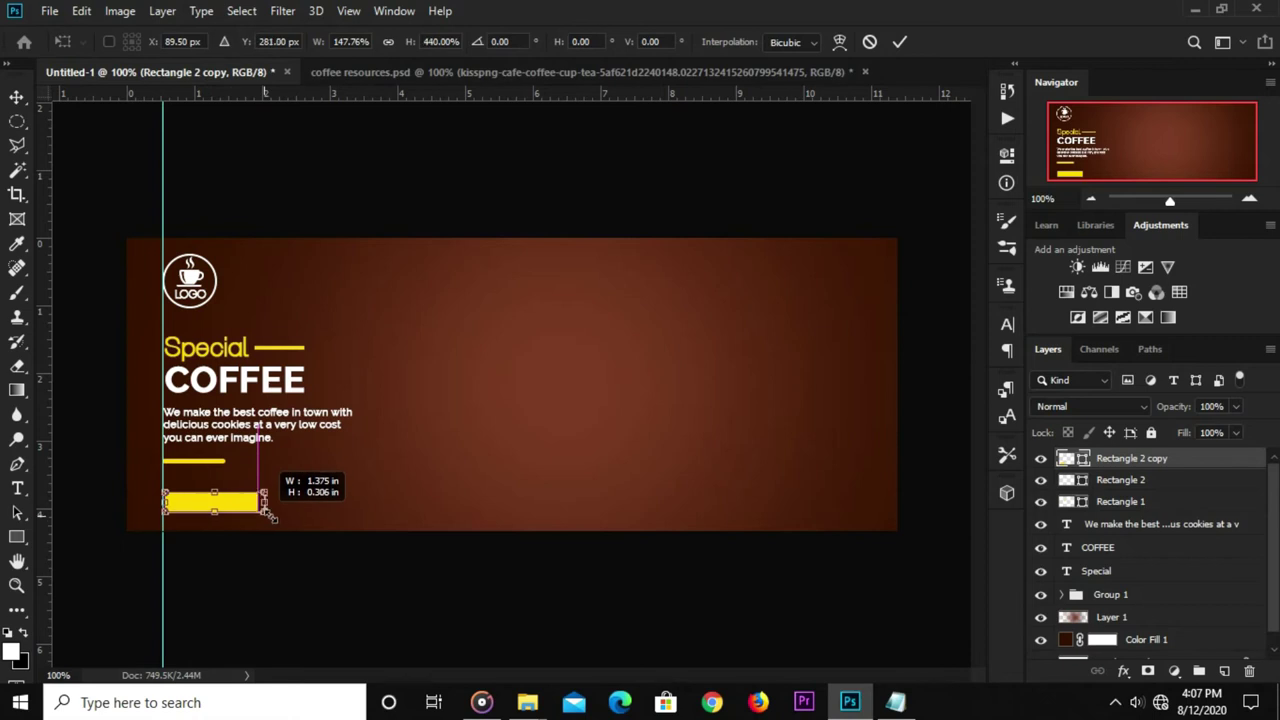
pyautogui.moveTo(266, 512); pyautogui.dragTo(284, 518)
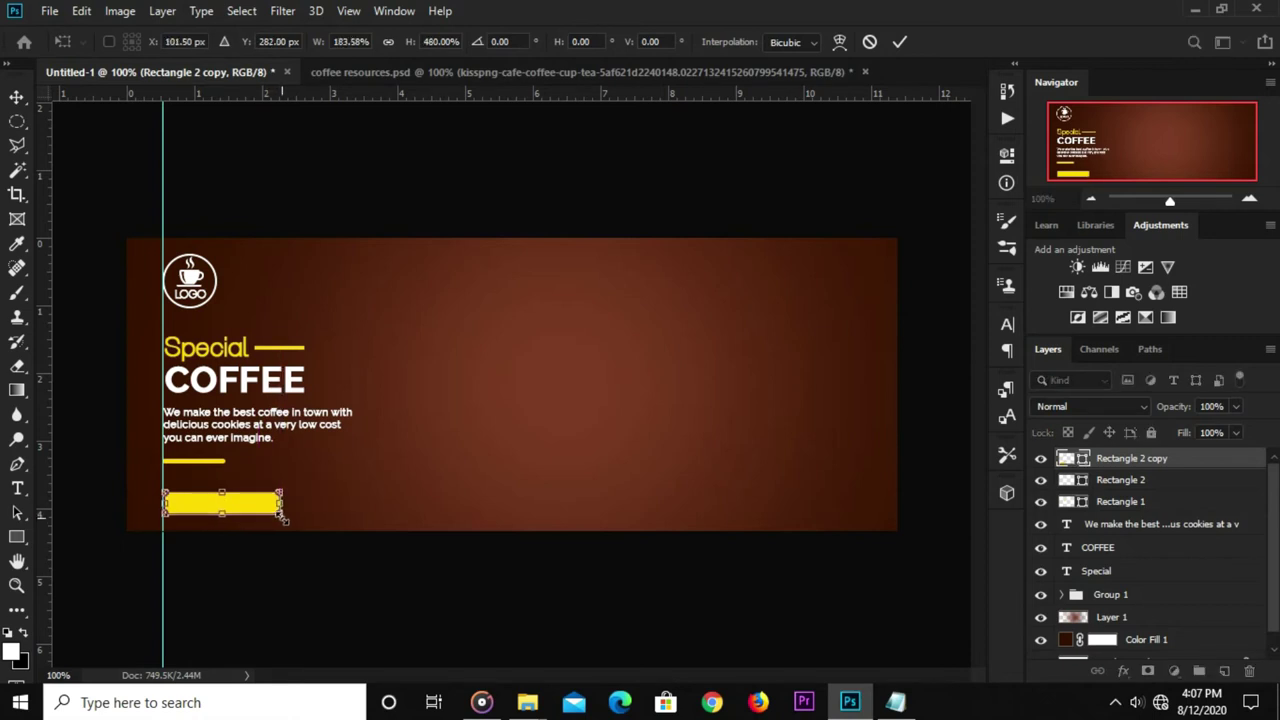
pyautogui.press('Return')
pyautogui.click(1007, 155)
pyautogui.click(876, 335)
pyautogui.write('12')
pyautogui.press('Return')
# Give the rounded pill no fill and a 2 px yellow outline.
pyautogui.click(741, 266)
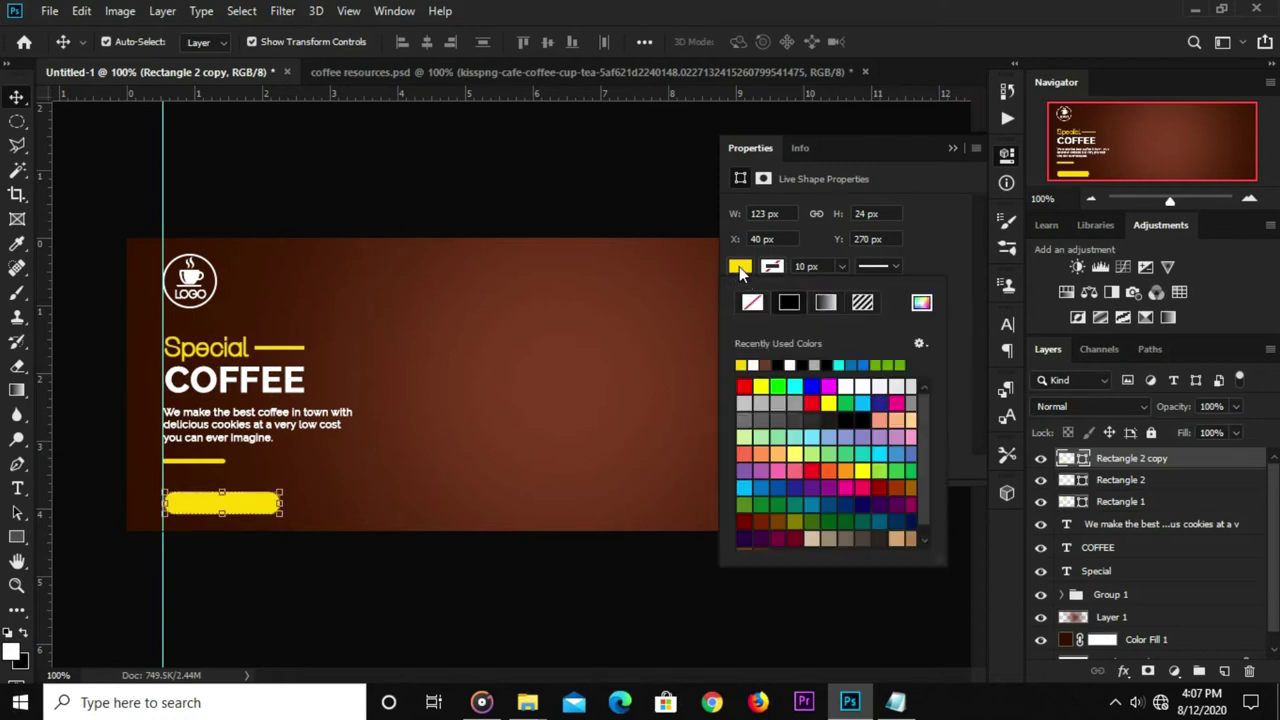
pyautogui.click(751, 302)
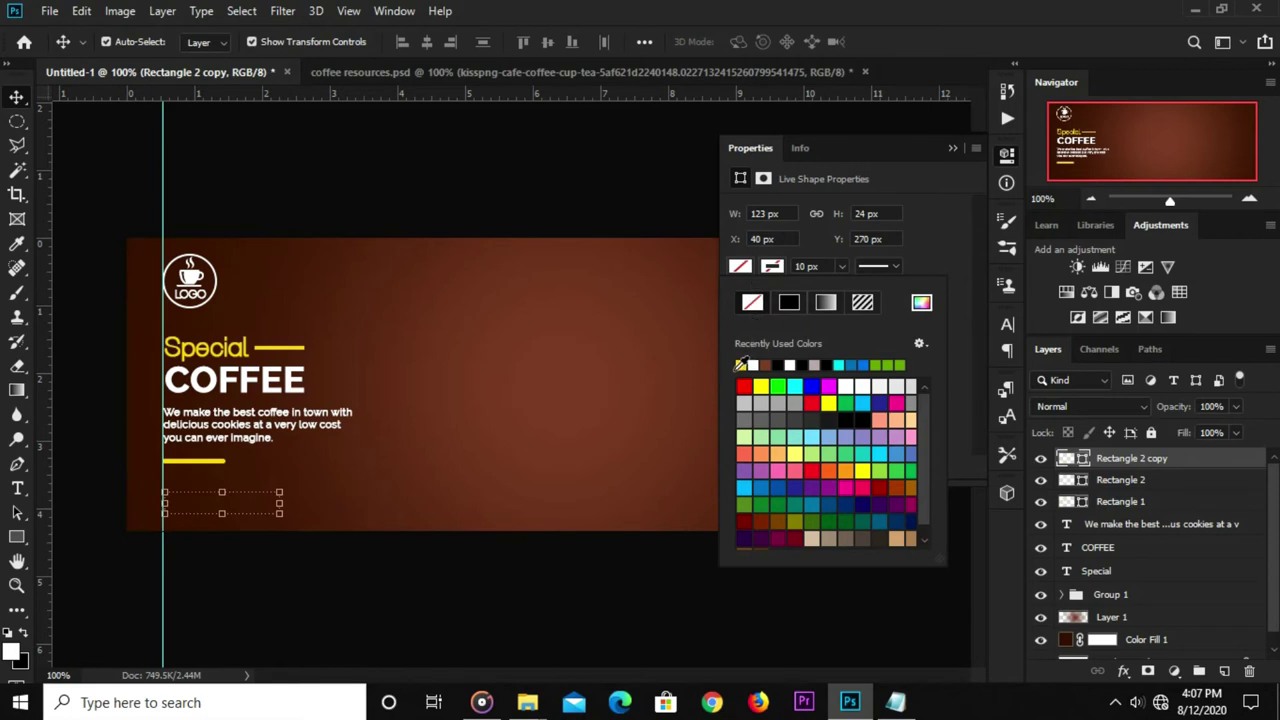
pyautogui.click(741, 364)
pyautogui.click(806, 266)
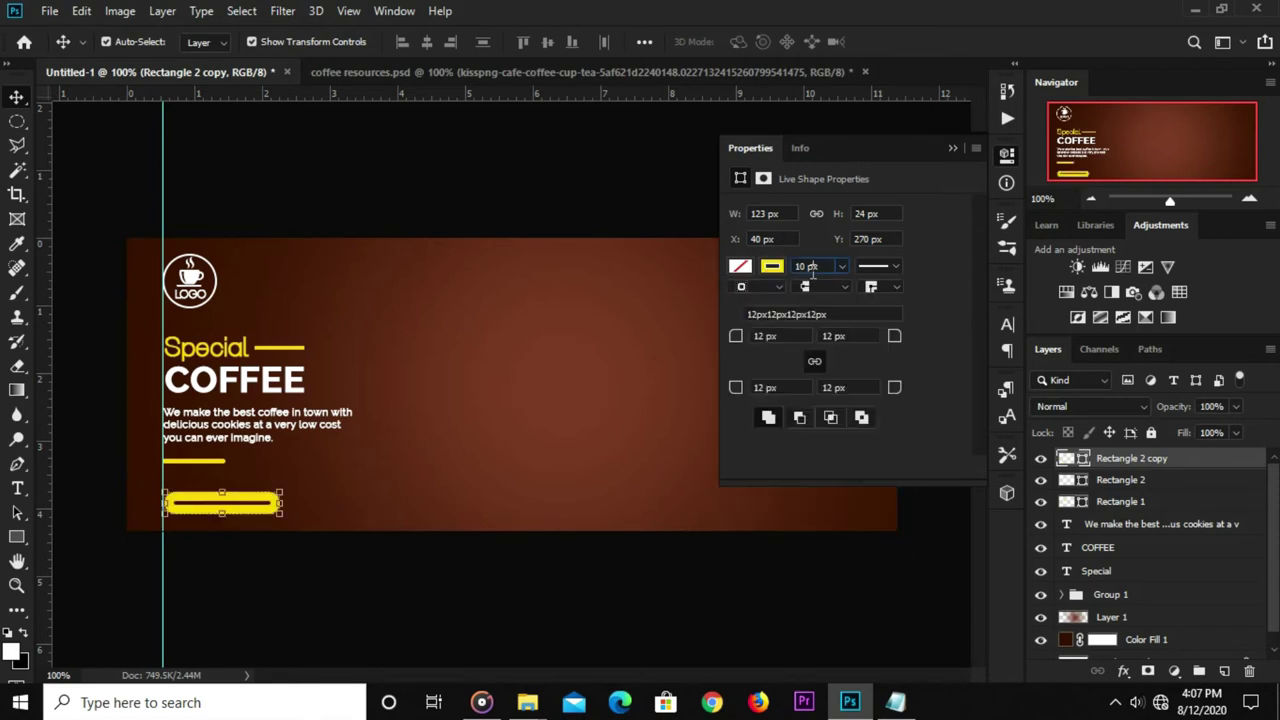
pyautogui.write('2')
pyautogui.press('Return')
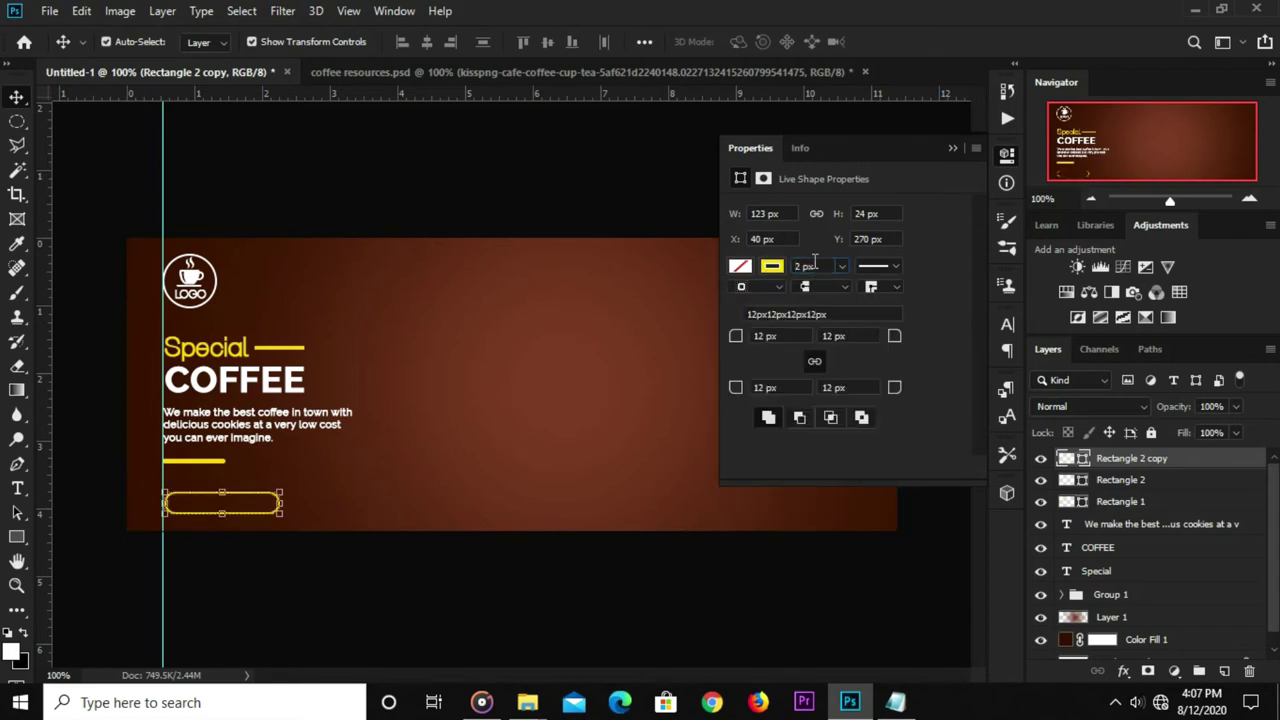
pyautogui.click(817, 266)
pyautogui.press('Return')
pyautogui.click(974, 137)
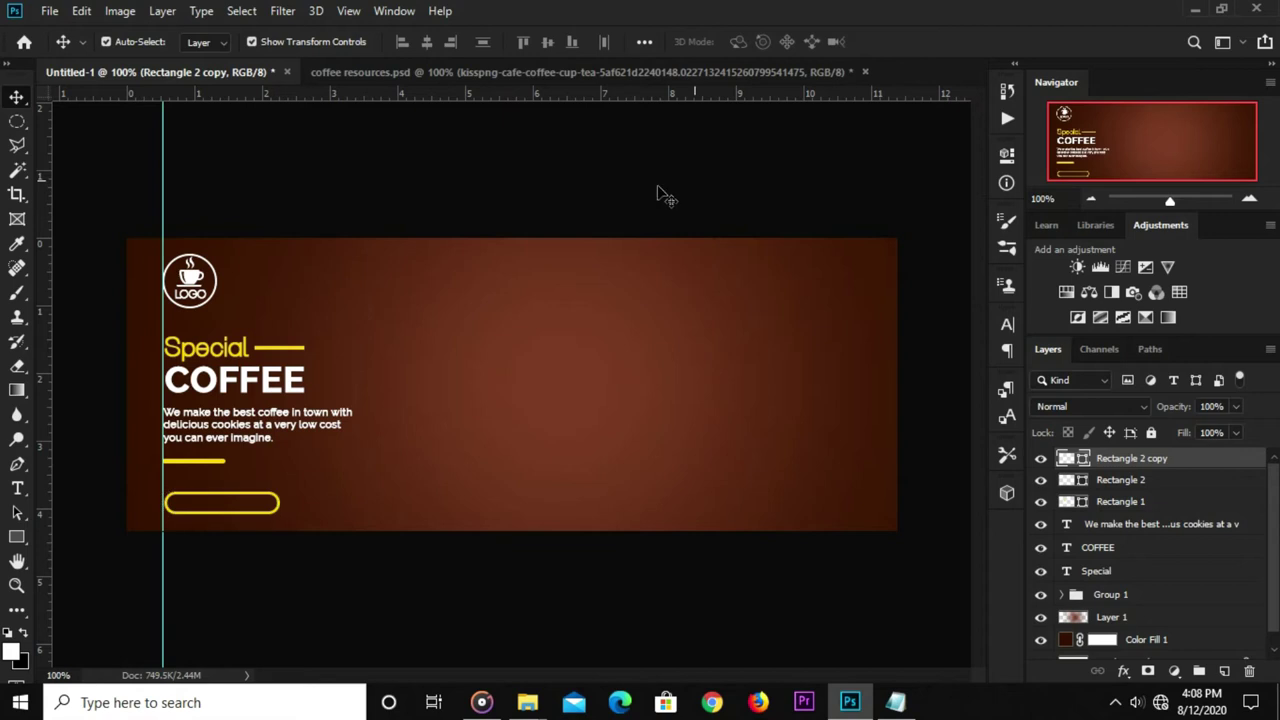
pyautogui.click(658, 188)
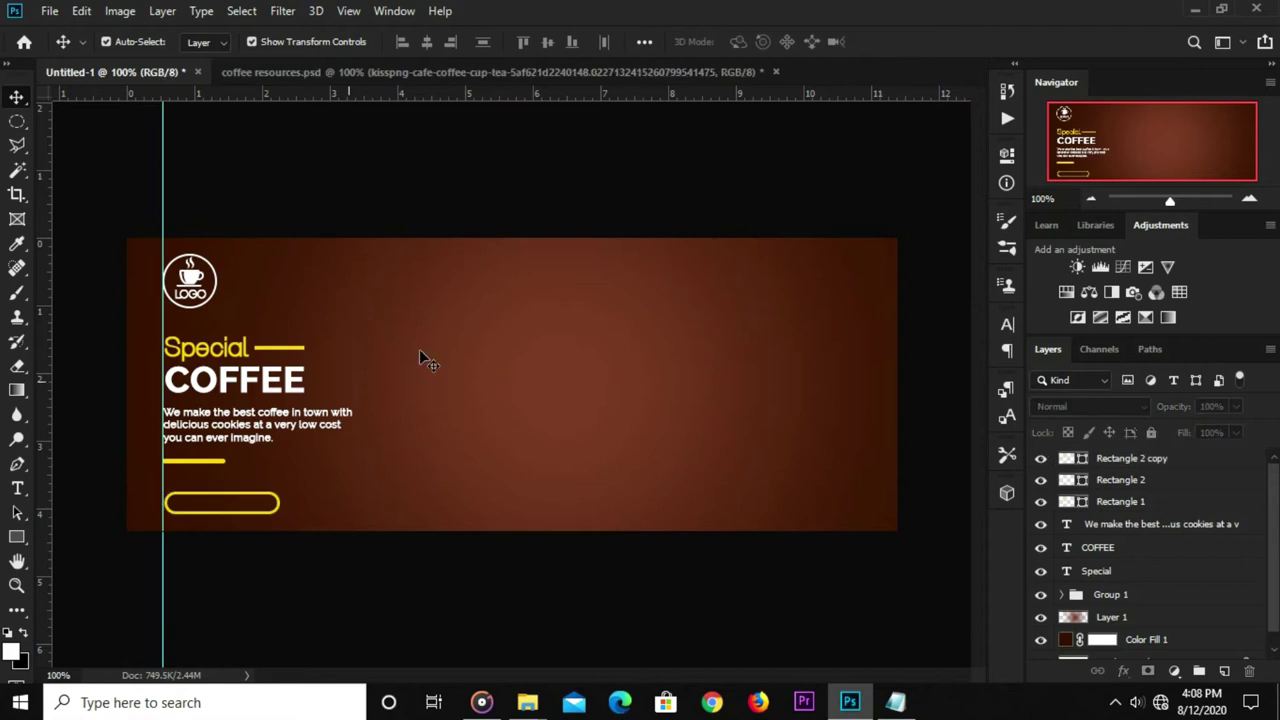
pyautogui.click(258, 512)
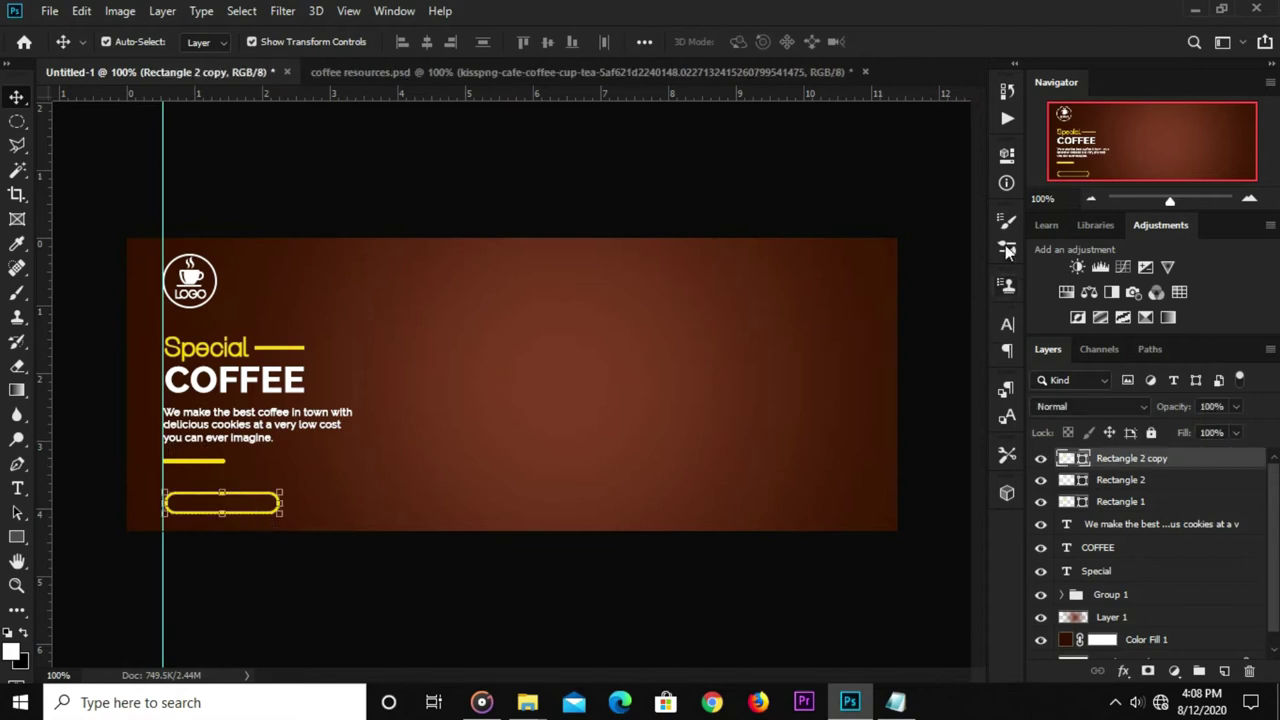
pyautogui.click(1007, 156)
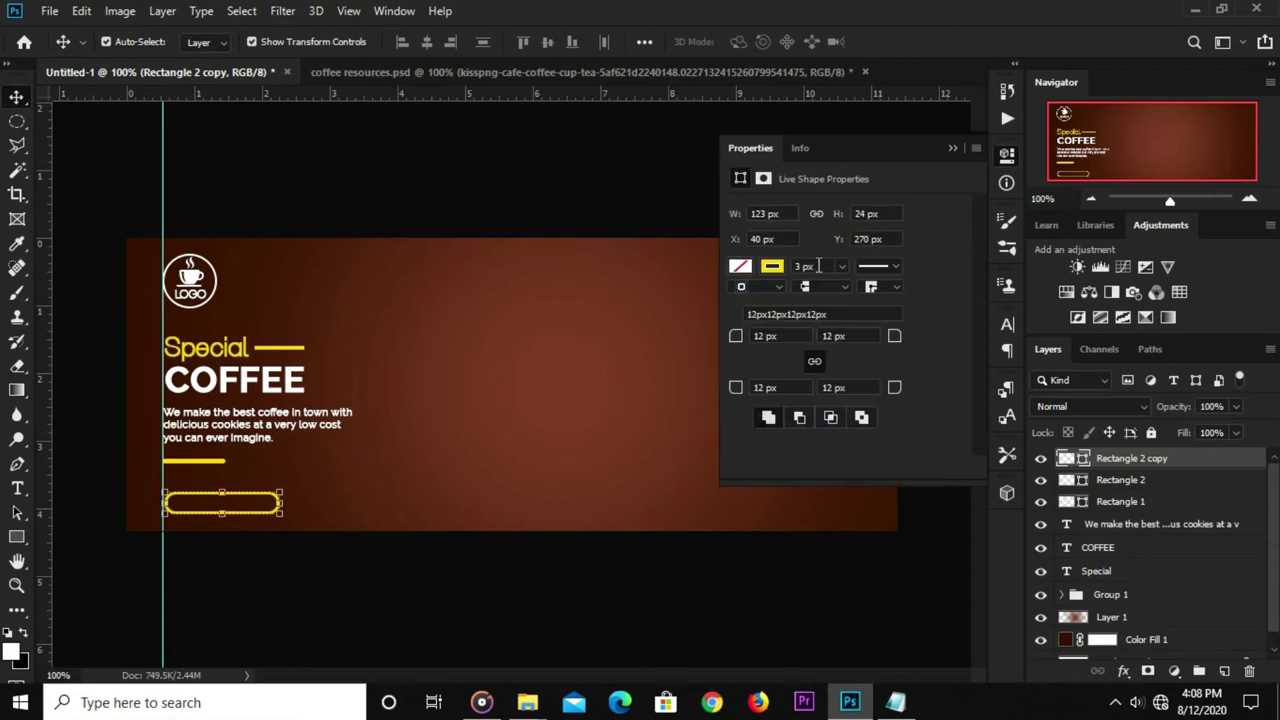
pyautogui.write('2')
pyautogui.press('Return')
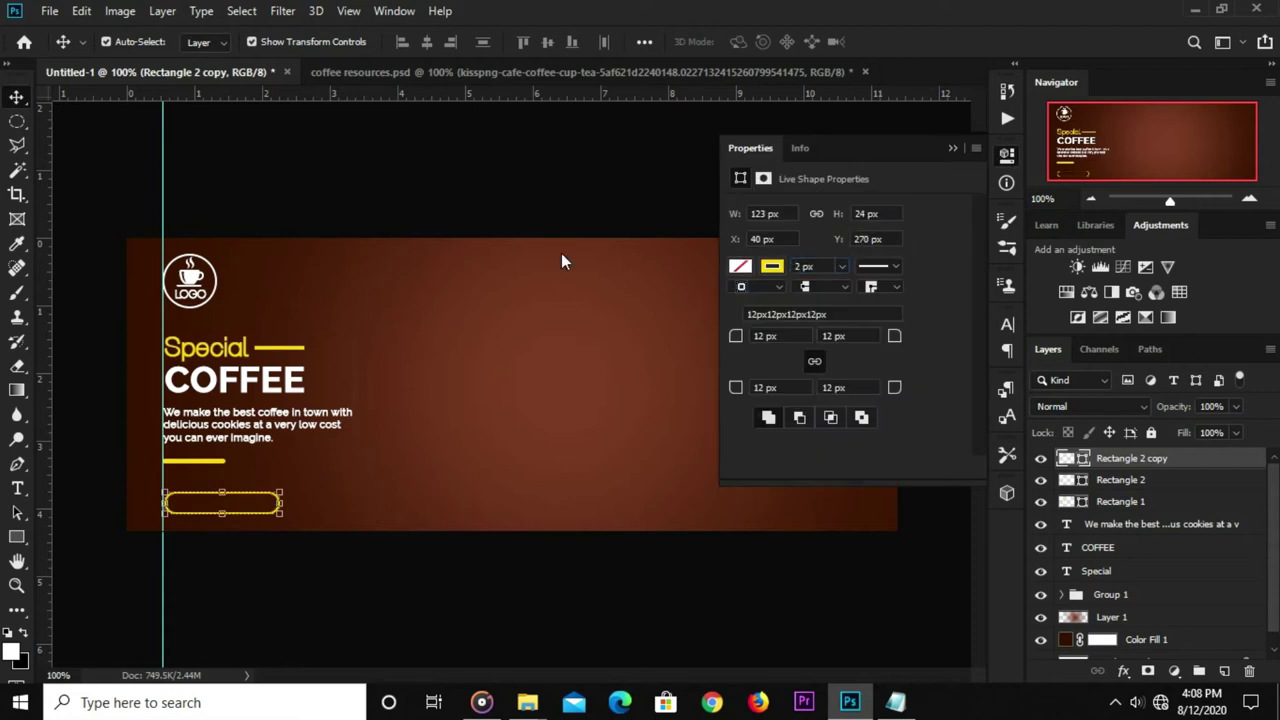
pyautogui.click(459, 241)
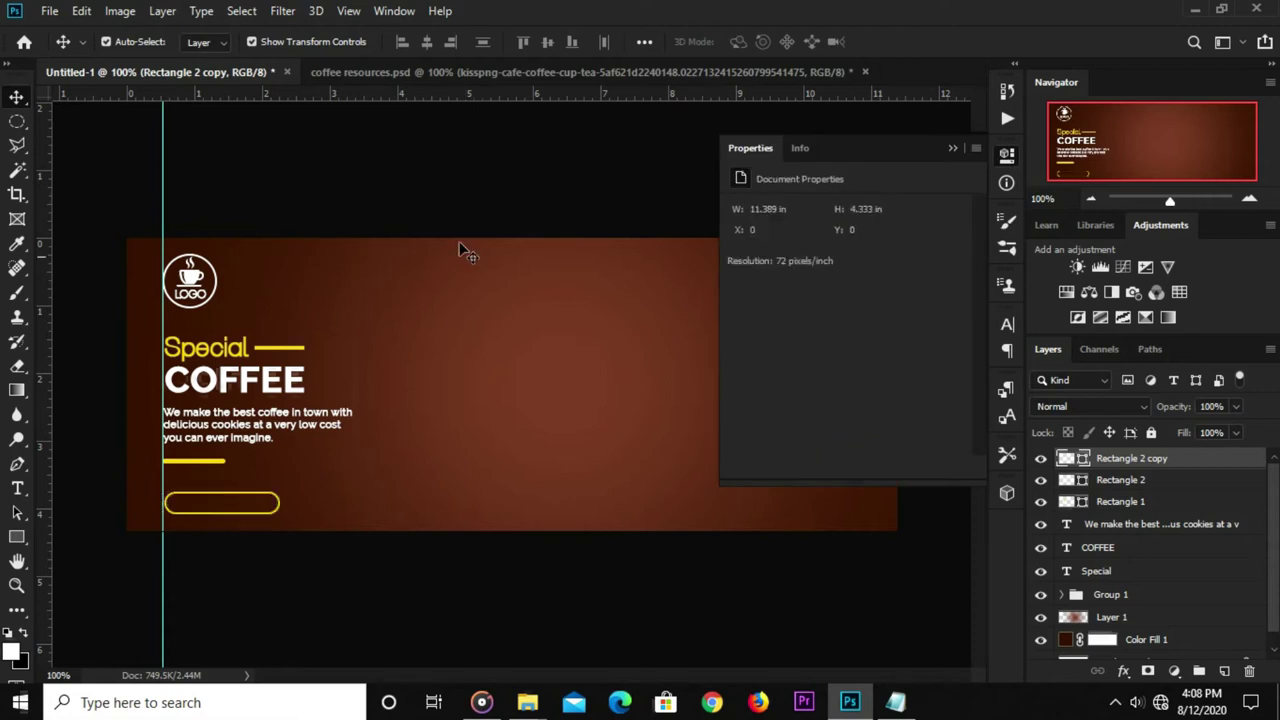
# Duplicate the COFFEE heading lower and retype the copy as 'ORDER HERE'.
pyautogui.click(952, 149)
pyautogui.click(259, 396)
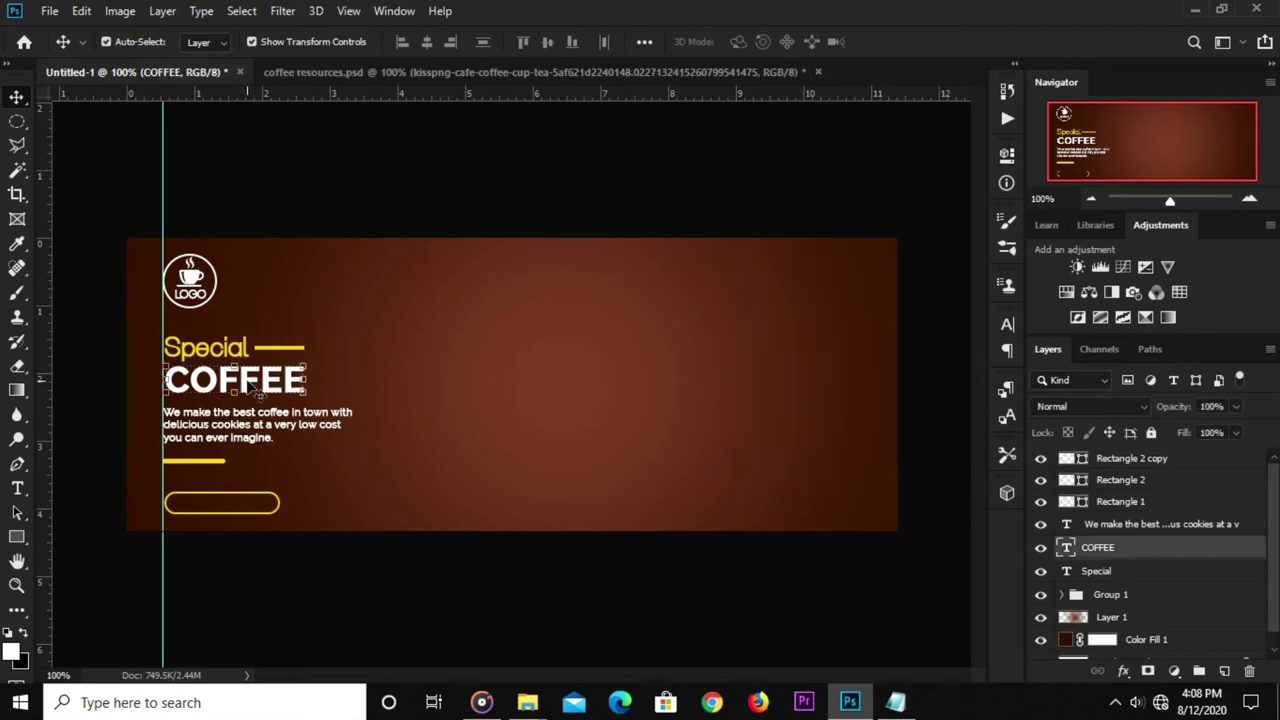
pyautogui.moveTo(258, 384); pyautogui.dragTo(397, 474)
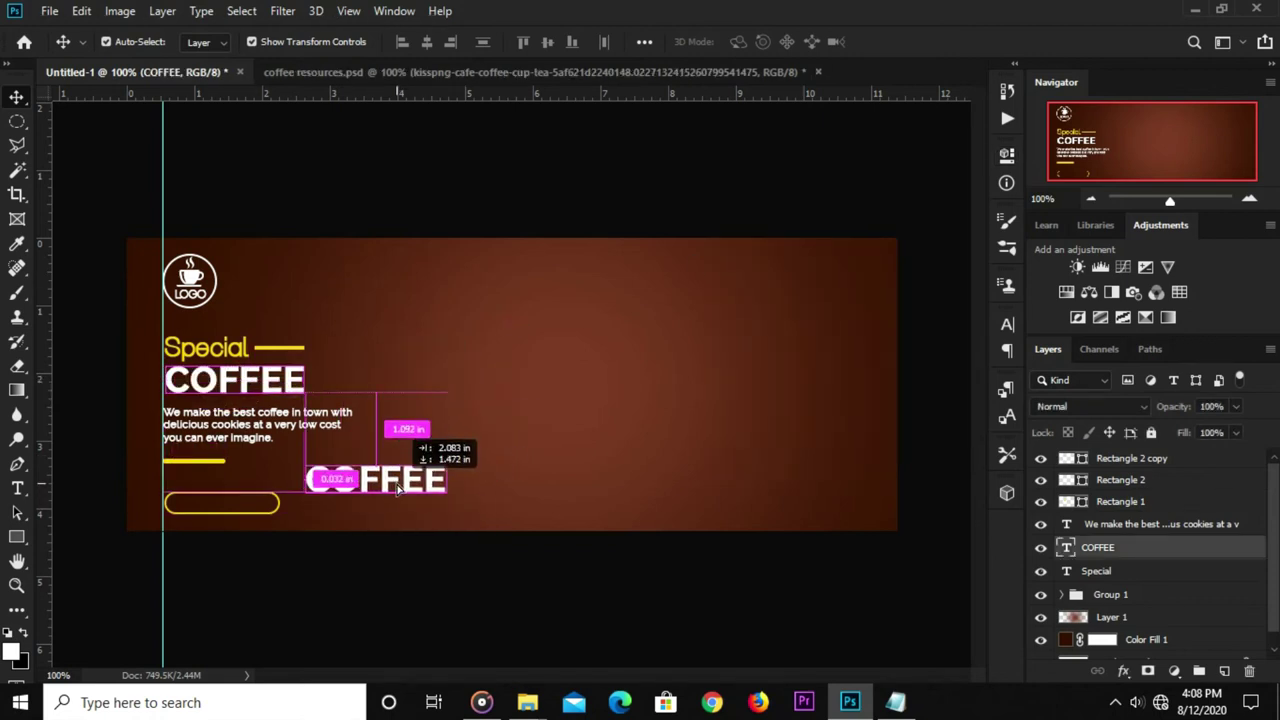
pyautogui.click(10, 492)
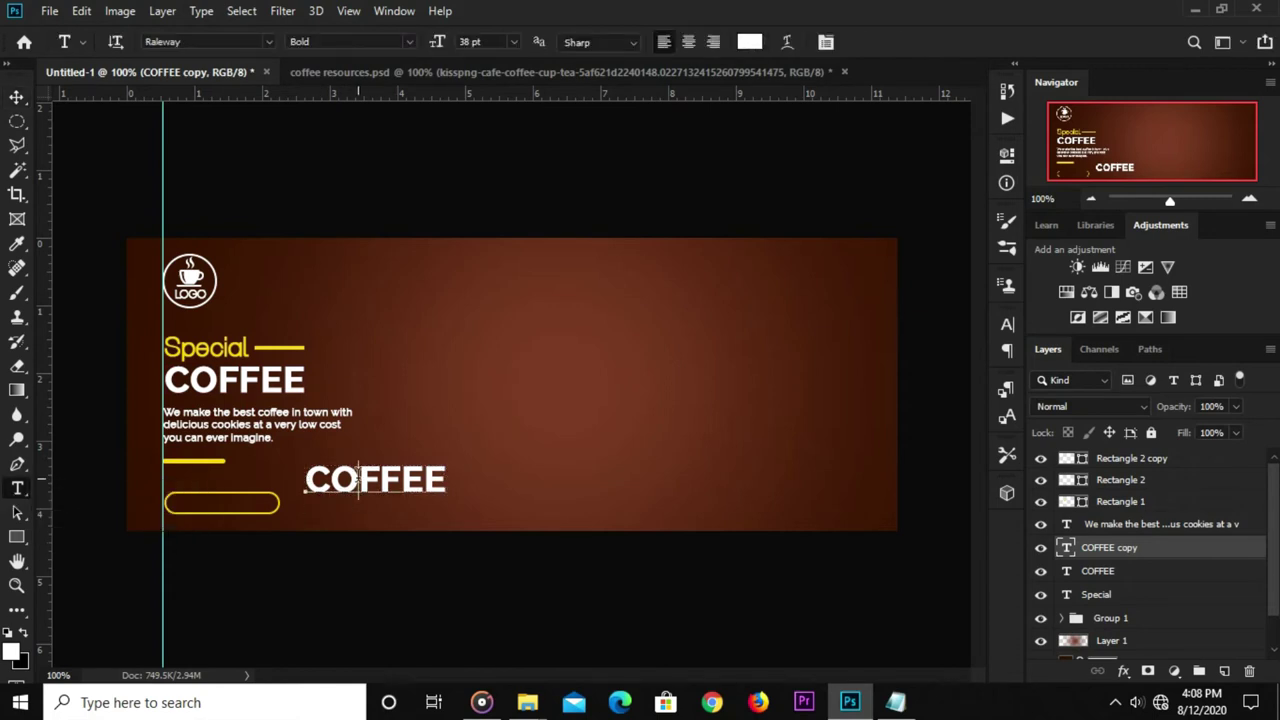
pyautogui.click(358, 480)
pyautogui.doubleClick(362, 476)
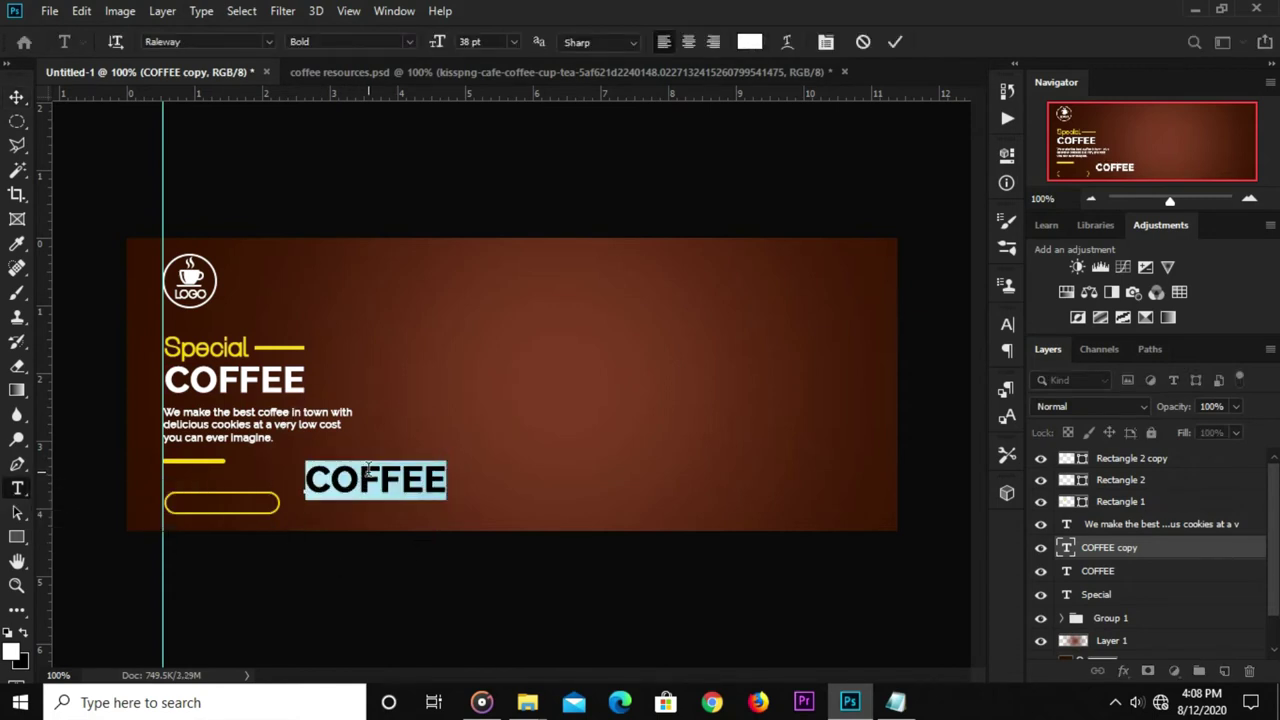
pyautogui.click(368, 467)
pyautogui.hotkey('ctrl', 'a')
pyautogui.write('ORDER')
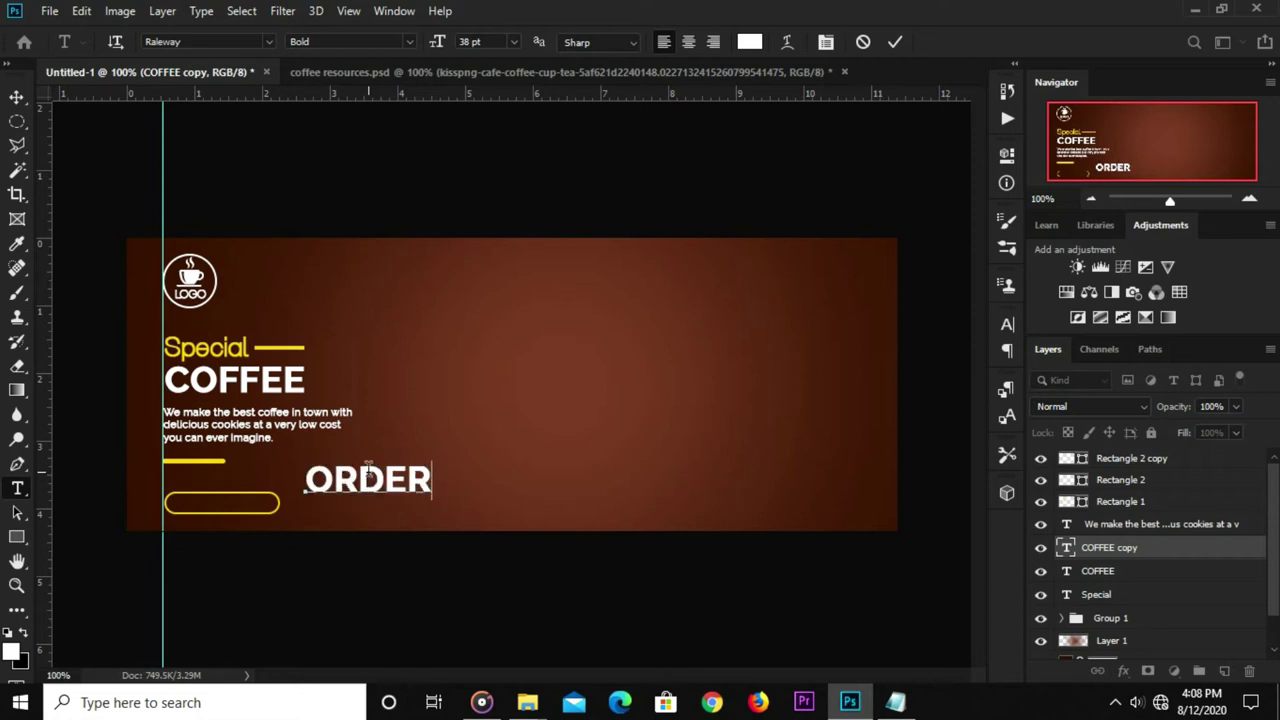
pyautogui.write(' HERE')
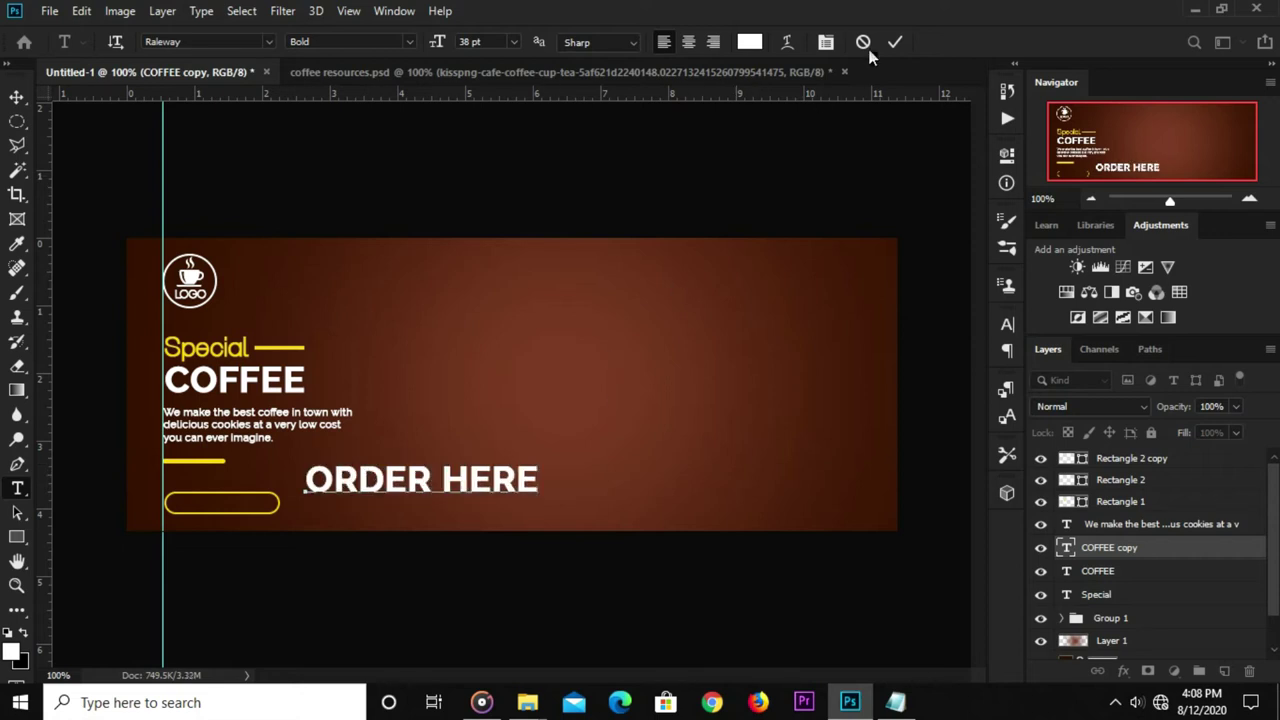
pyautogui.hotkey('ctrl', 'Return')
# Set the ORDER HERE text to the Regular font weight.
pyautogui.press('v')
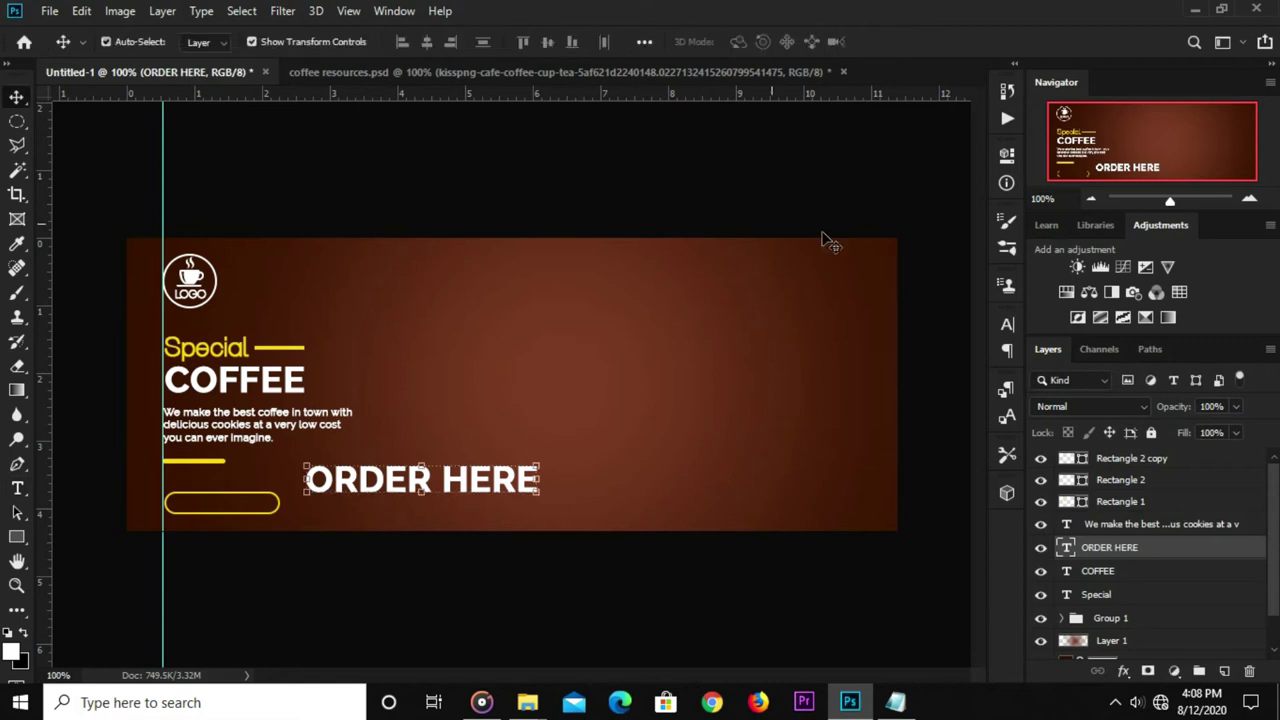
pyautogui.click(1006, 324)
pyautogui.click(945, 351)
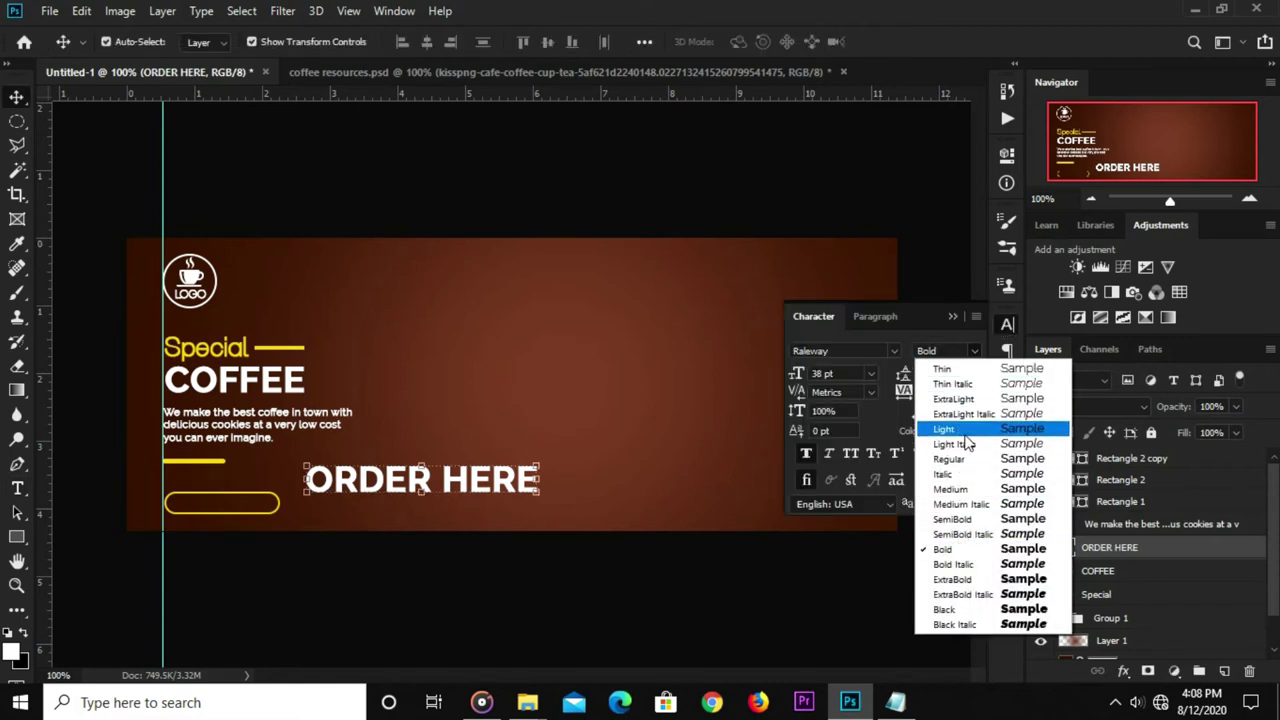
pyautogui.click(962, 464)
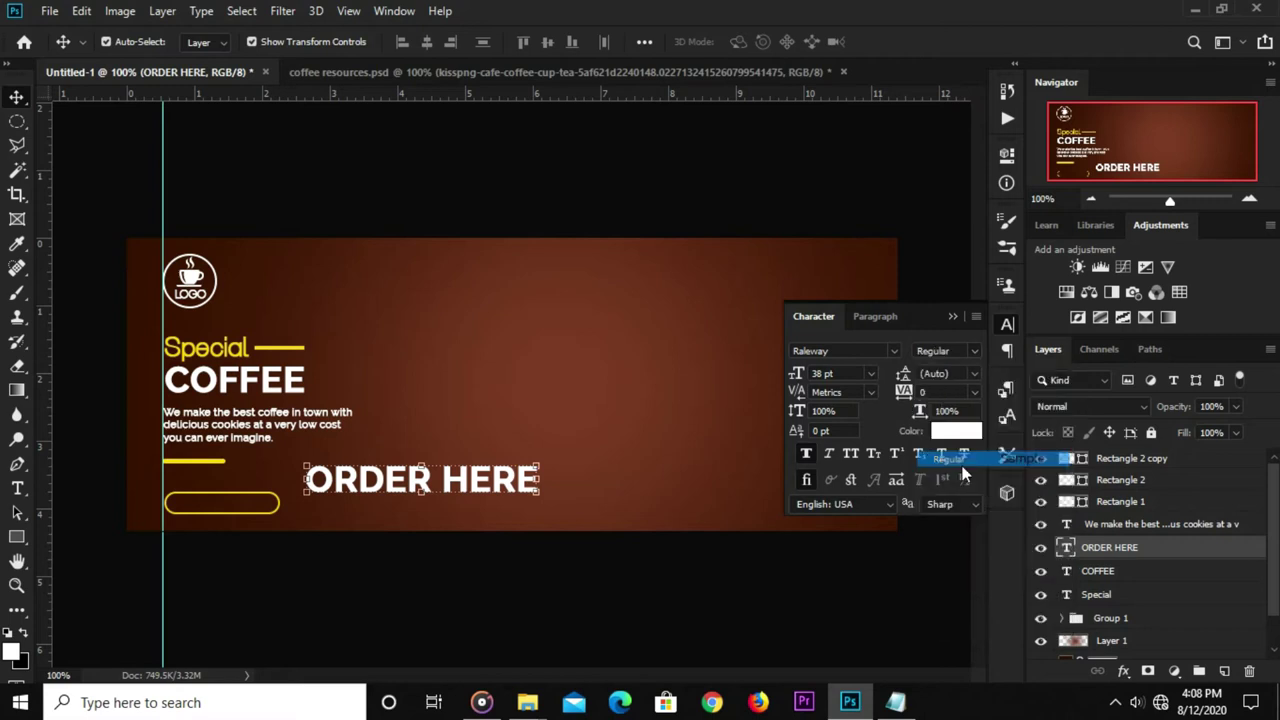
pyautogui.click(951, 317)
# Scale ORDER HERE down to fit inside the yellow rounded button.
pyautogui.hotkey('ctrl', 't')
pyautogui.moveTo(421, 466)
pyautogui.mouseDown()
pyautogui.moveTo(424, 489)
pyautogui.moveTo(343, 505)
pyautogui.moveTo(218, 505)
pyautogui.moveTo(267, 509)
pyautogui.mouseUp()
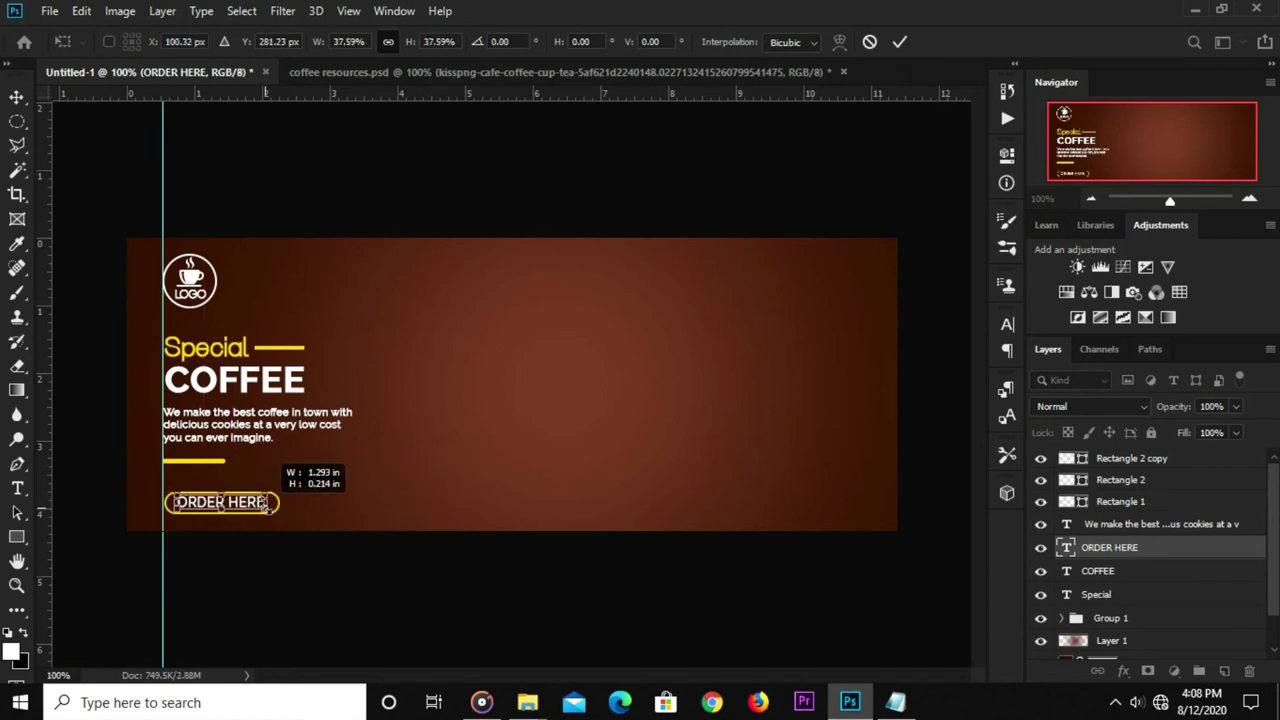
pyautogui.write('100')
pyautogui.press('Return')
pyautogui.click(240, 556)
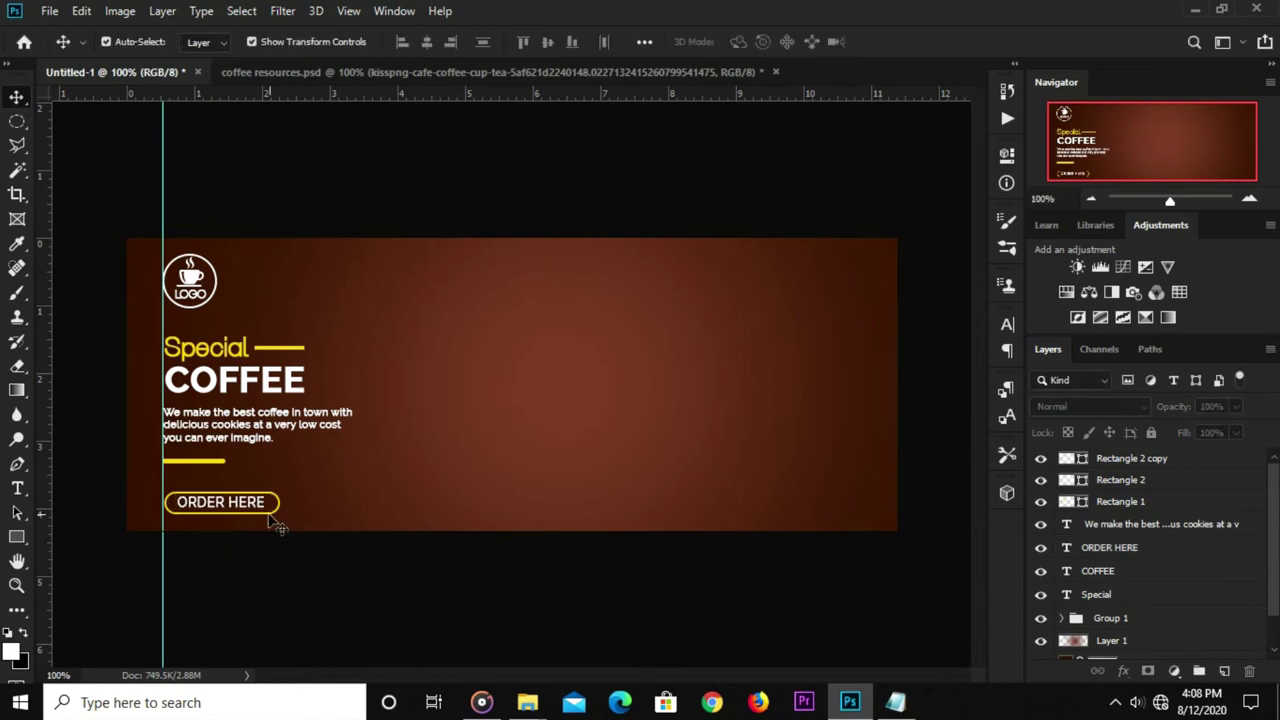
# Narrow the yellow button outline to about 94% width.
pyautogui.click(280, 510)
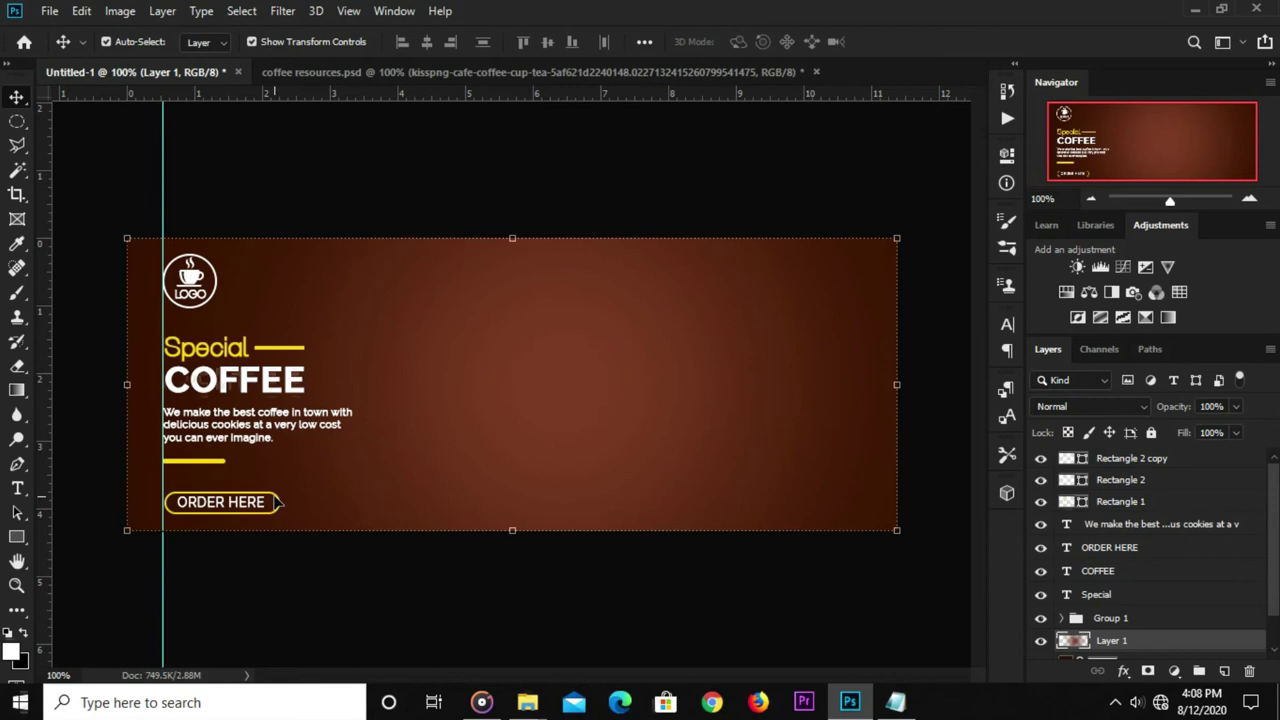
pyautogui.scroll(3, 278, 507)
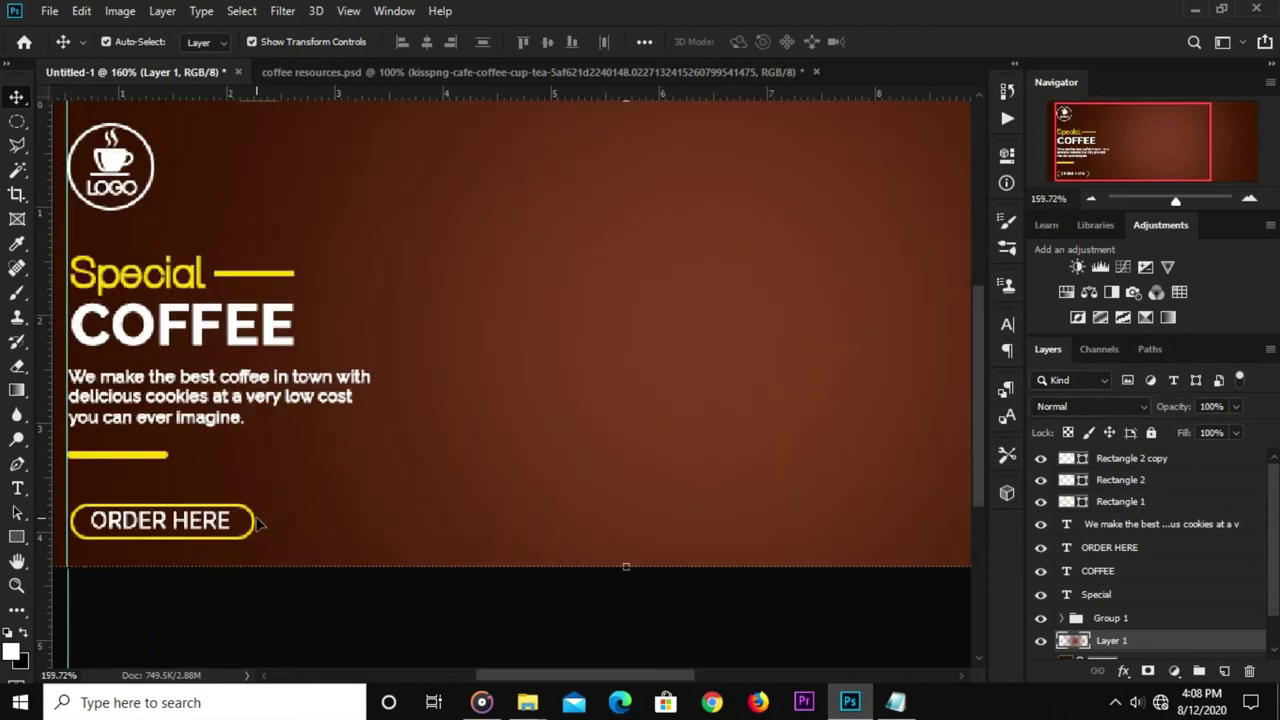
pyautogui.click(253, 535)
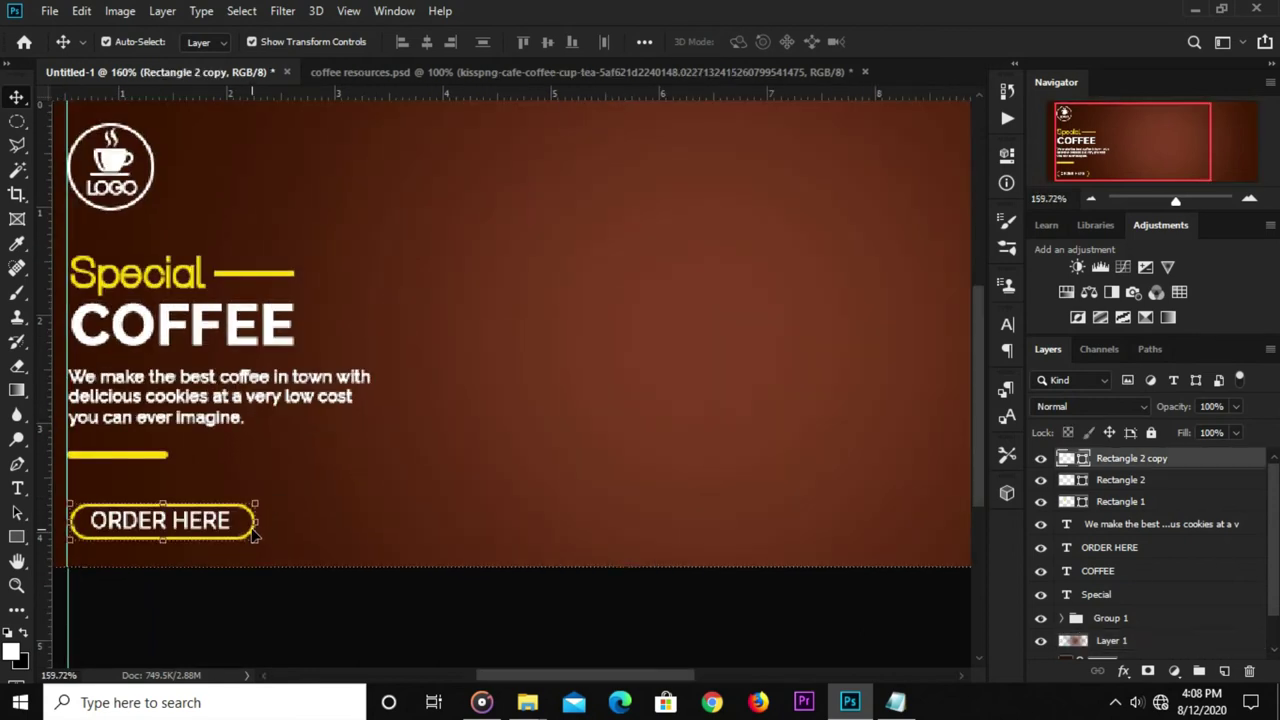
pyautogui.hotkey('ctrl', 't')
pyautogui.moveTo(254, 521); pyautogui.dragTo(246, 521)
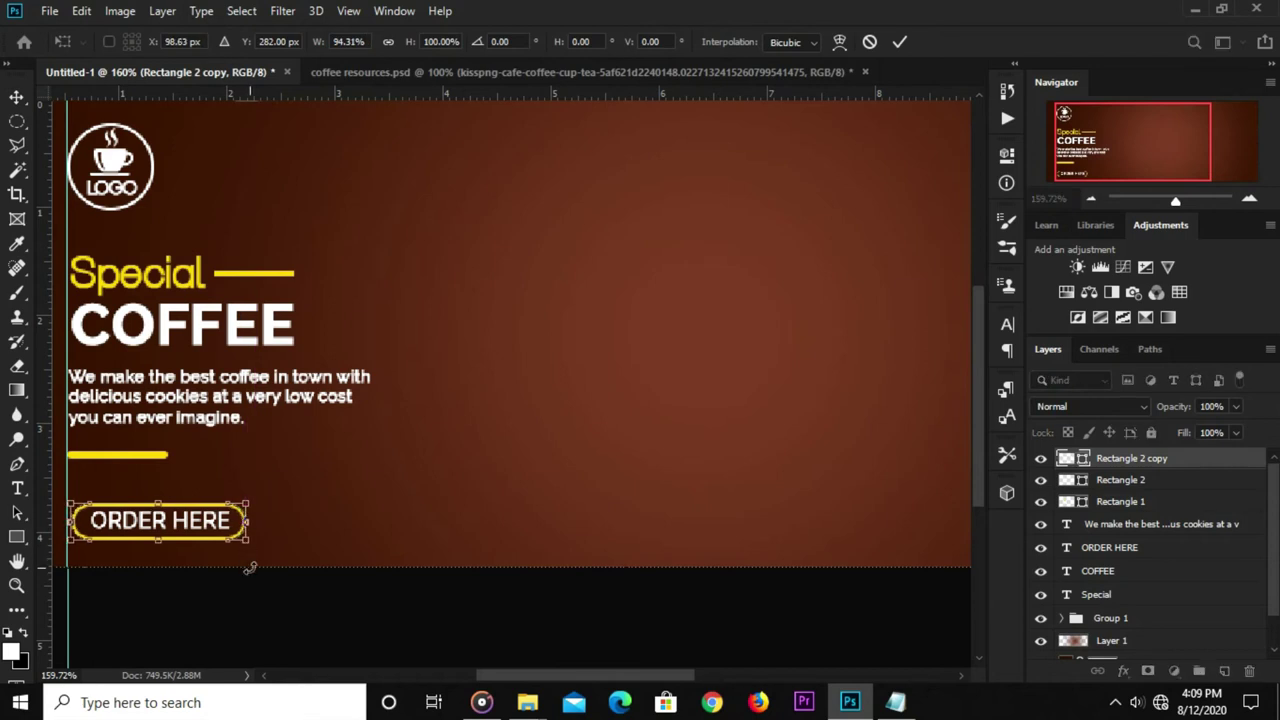
pyautogui.hotkey('ctrl', 'z')
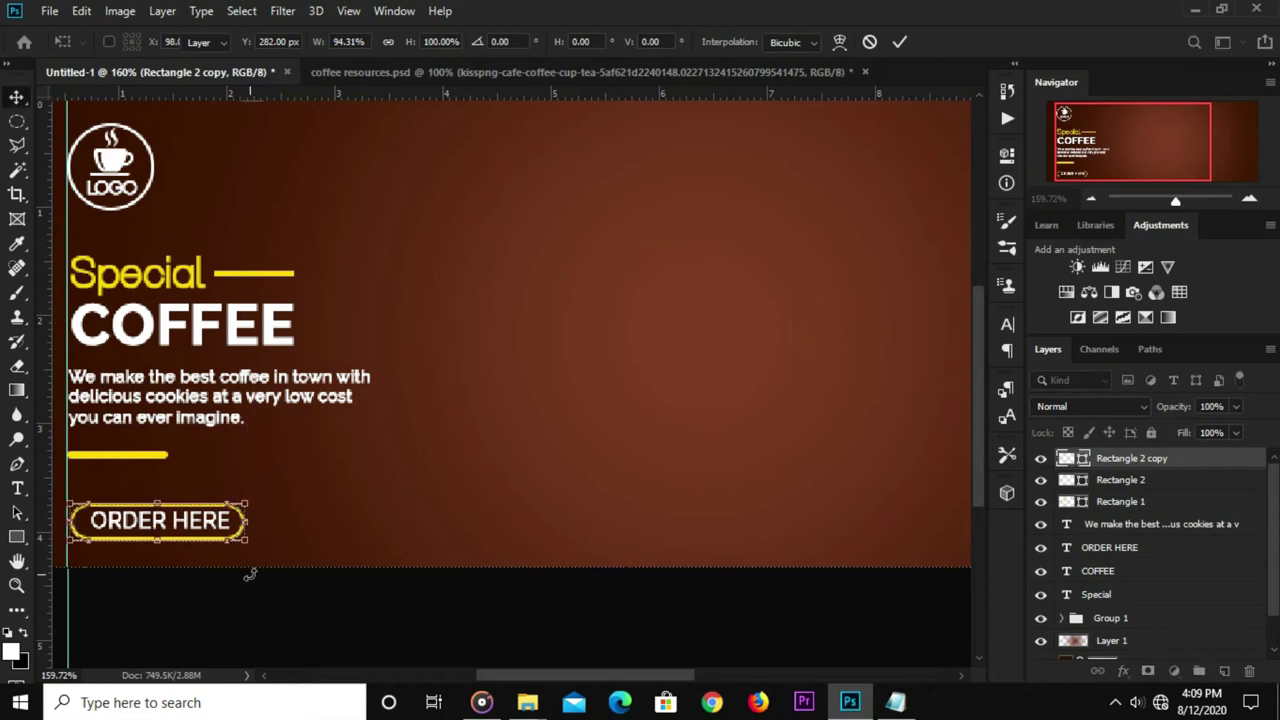
pyautogui.click(248, 572)
# Nudge ORDER HERE left and down to centre it, then view at 100%.
pyautogui.click(213, 530)
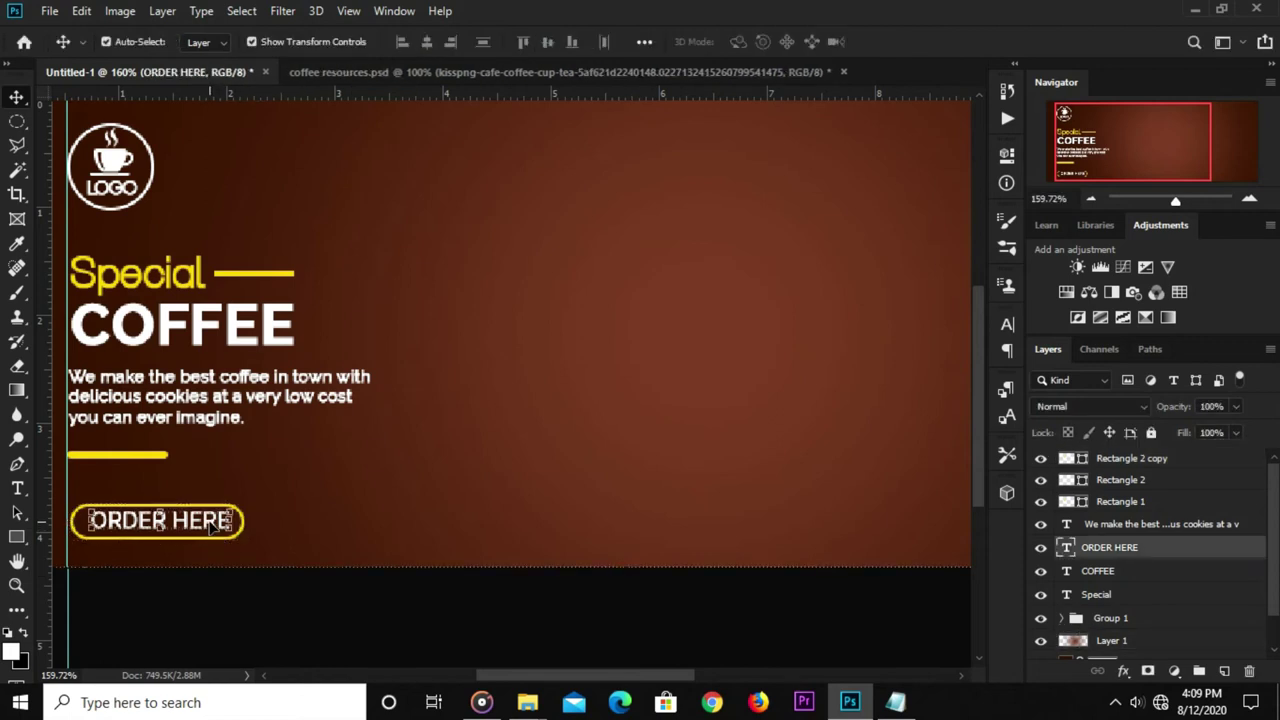
pyautogui.press('Left')
pyautogui.press('Down')
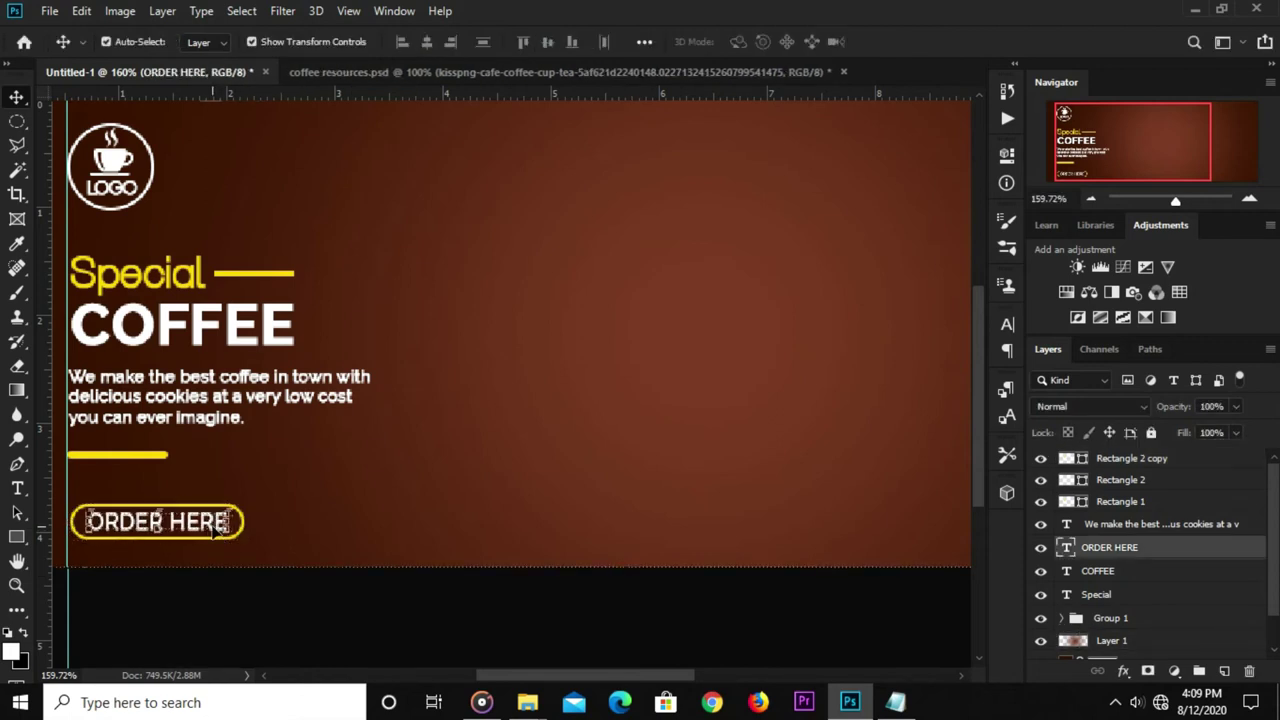
pyautogui.click(270, 590)
pyautogui.hotkey('ctrl', '1')
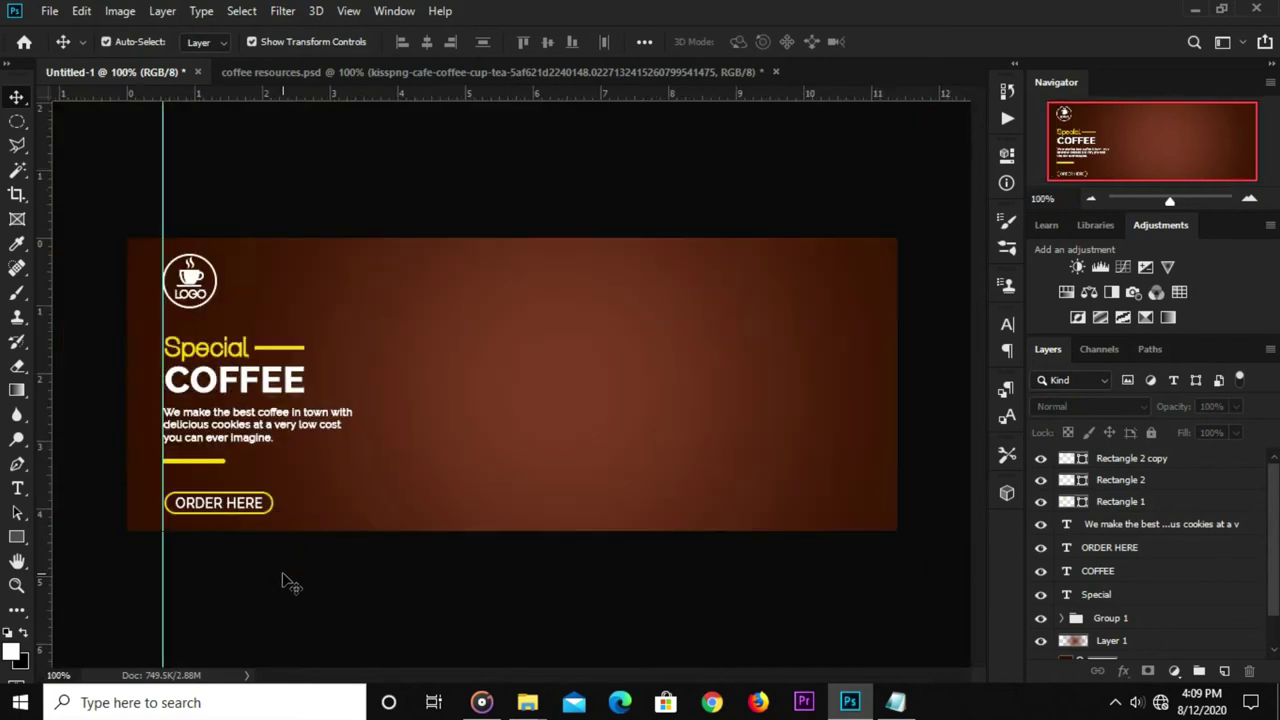
# Paste the swirl arrow from coffee resources, rotated and placed beside the button.
pyautogui.click(547, 72)
pyautogui.click(827, 312)
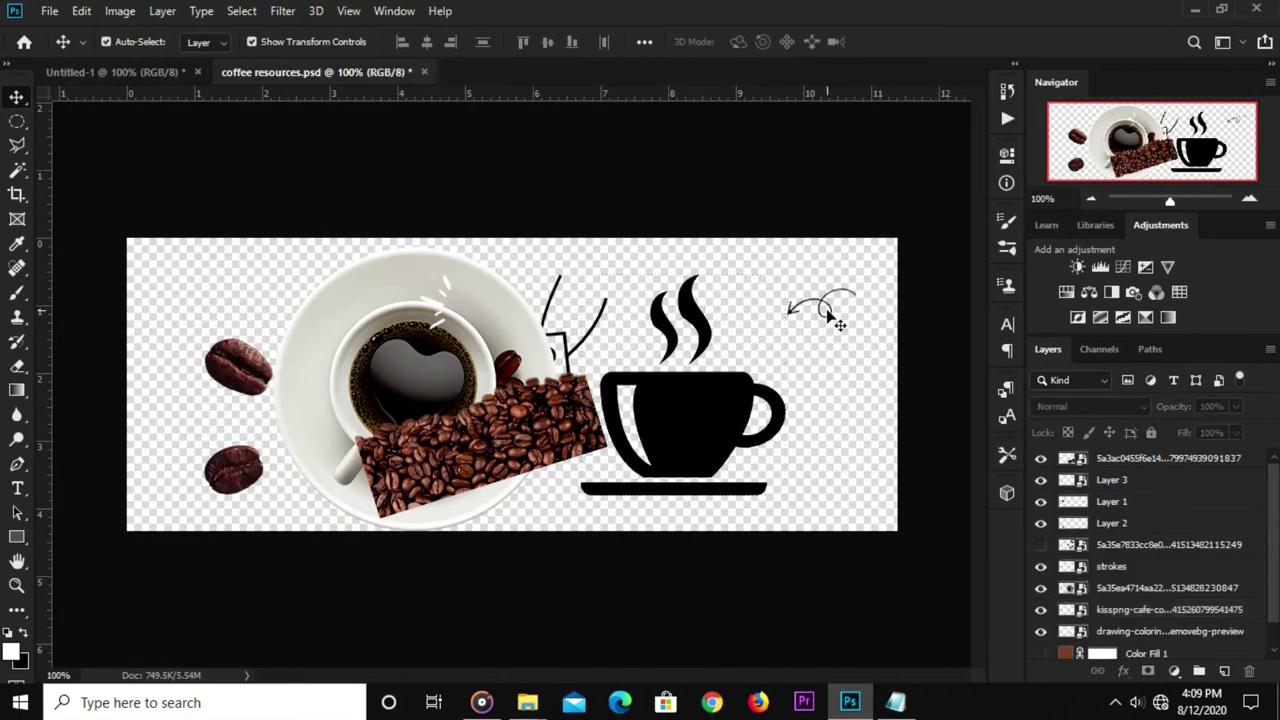
pyautogui.scroll(2, 820, 305)
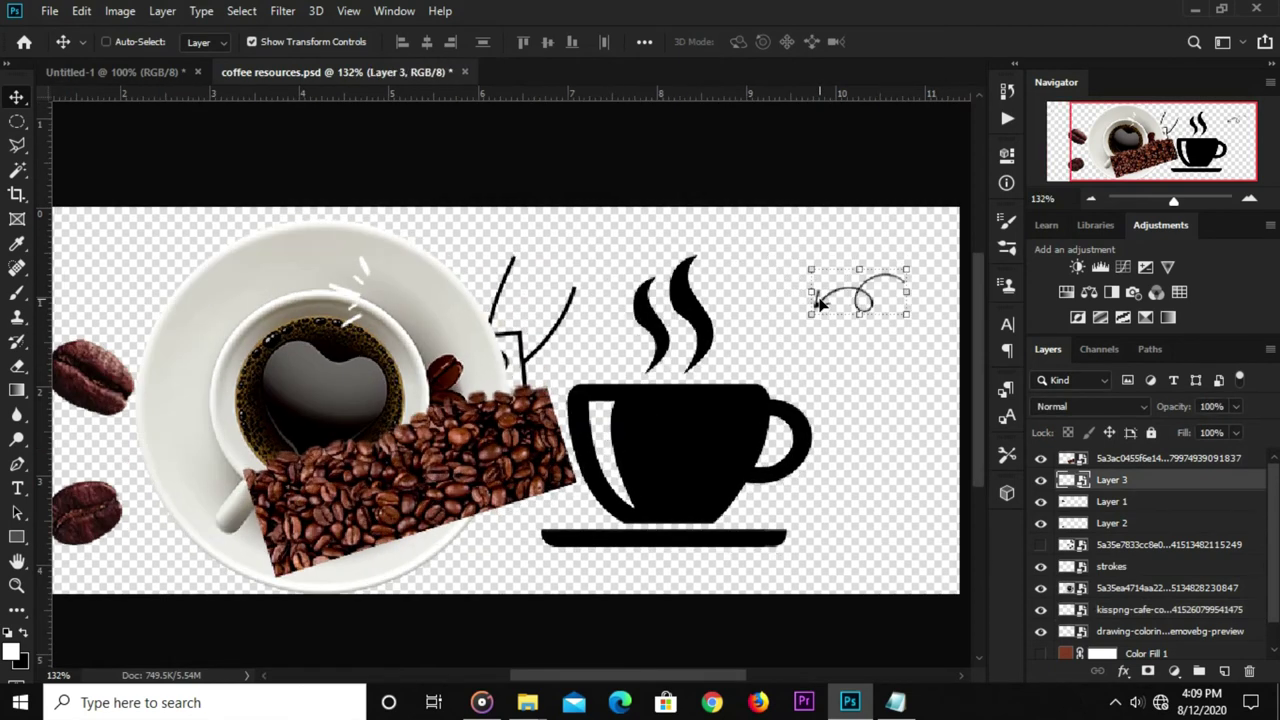
pyautogui.click(120, 74)
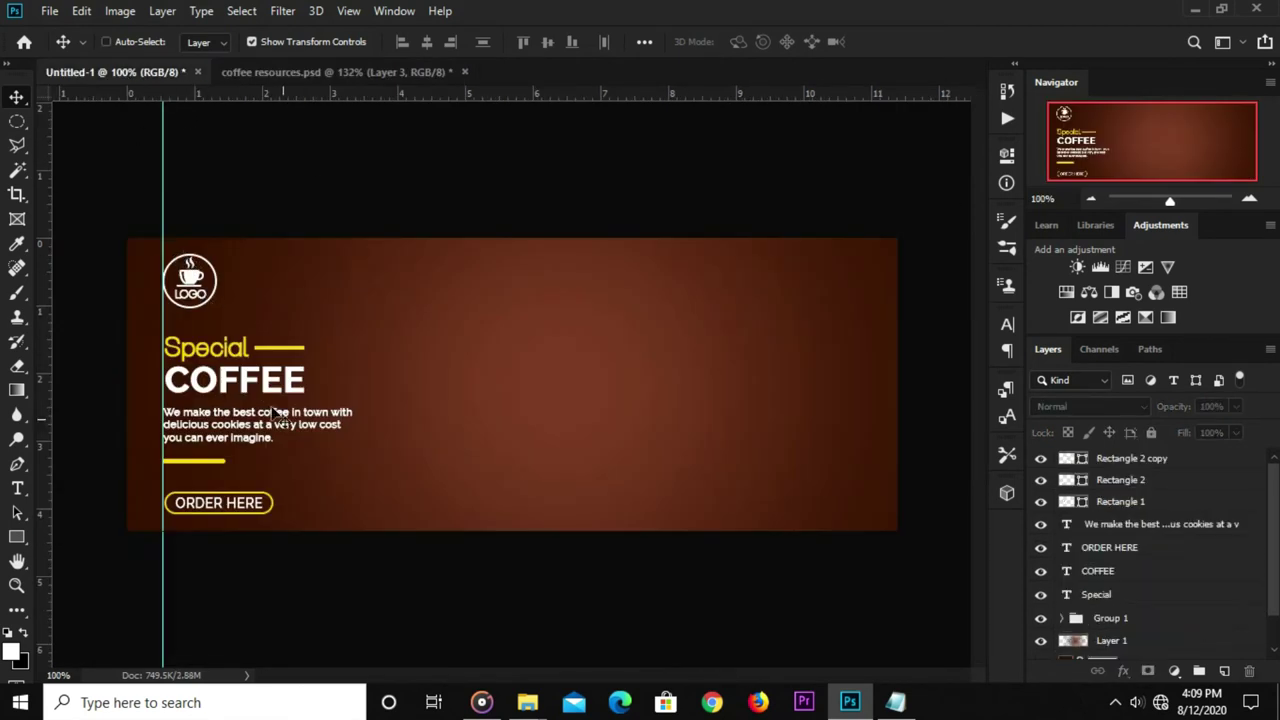
pyautogui.hotkey('ctrl', 'v')
pyautogui.moveTo(517, 356)
pyautogui.mouseDown()
pyautogui.moveTo(502, 410)
pyautogui.moveTo(295, 478)
pyautogui.moveTo(326, 450)
pyautogui.moveTo(277, 470)
pyautogui.mouseUp()
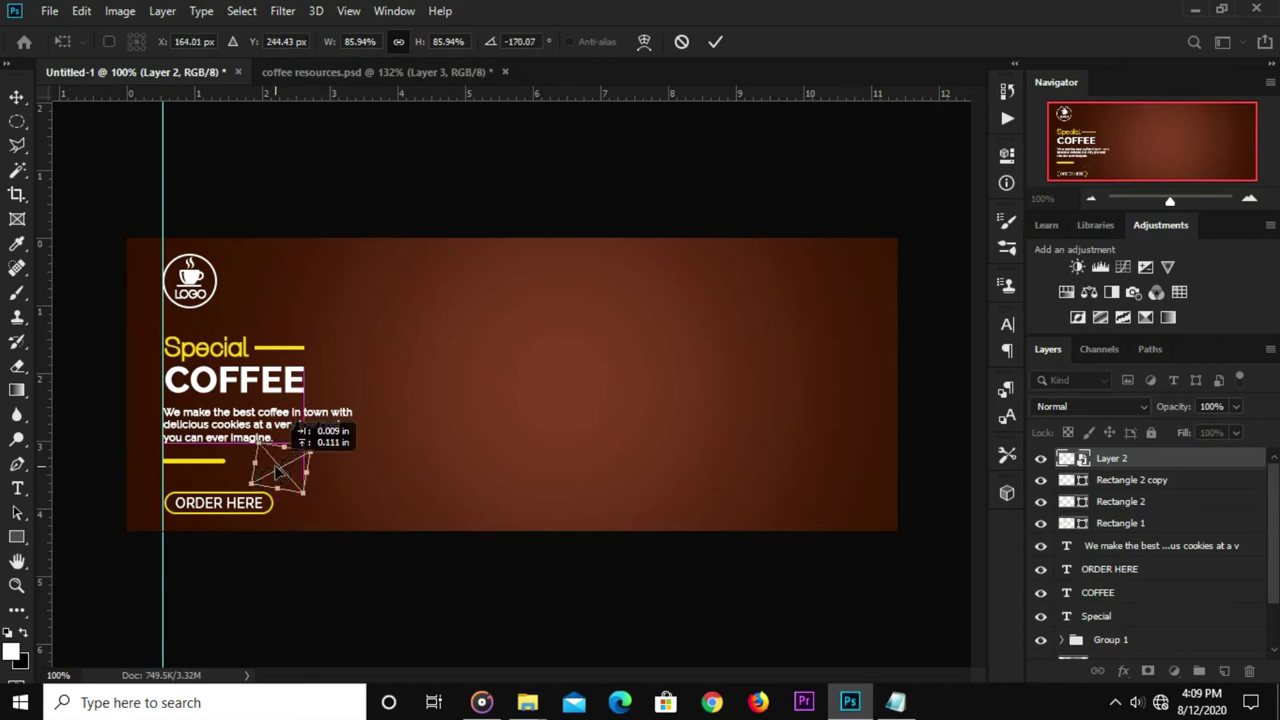
pyautogui.press('Left')
pyautogui.press('Left')
pyautogui.press('Left')
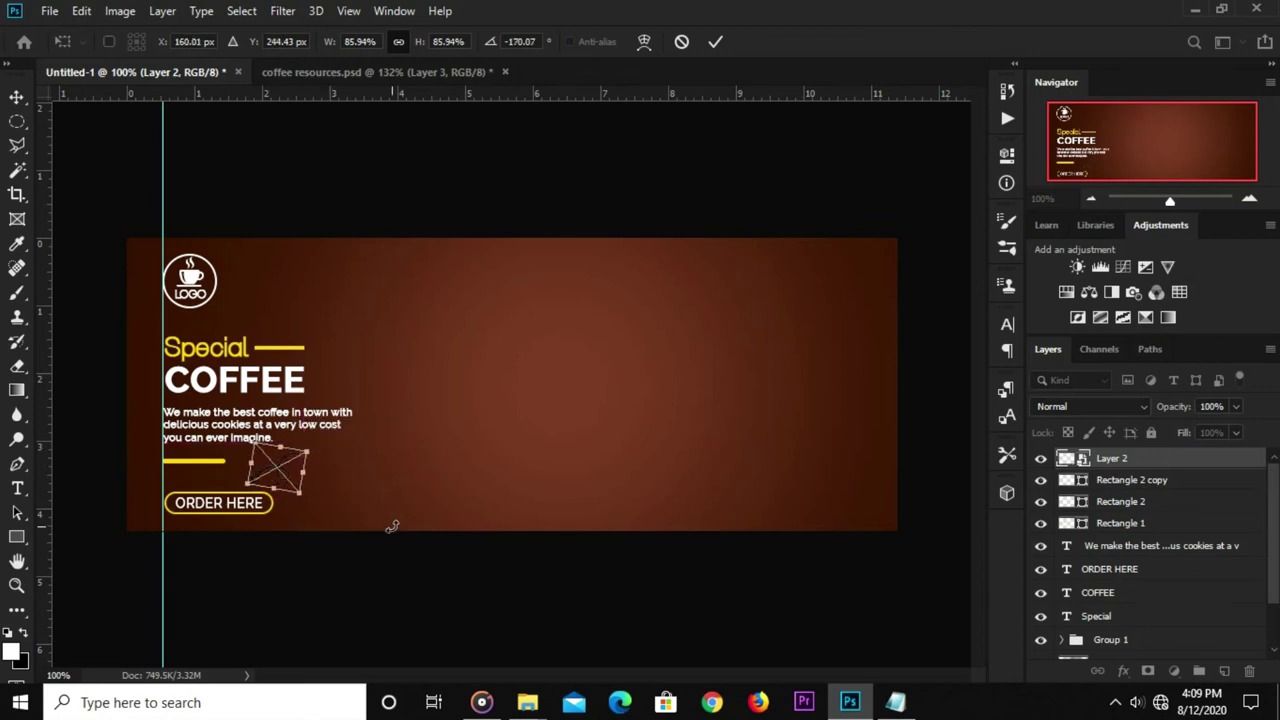
pyautogui.press('Return')
# Copy the logo's layer style onto the arrow to make it white.
pyautogui.click(211, 302)
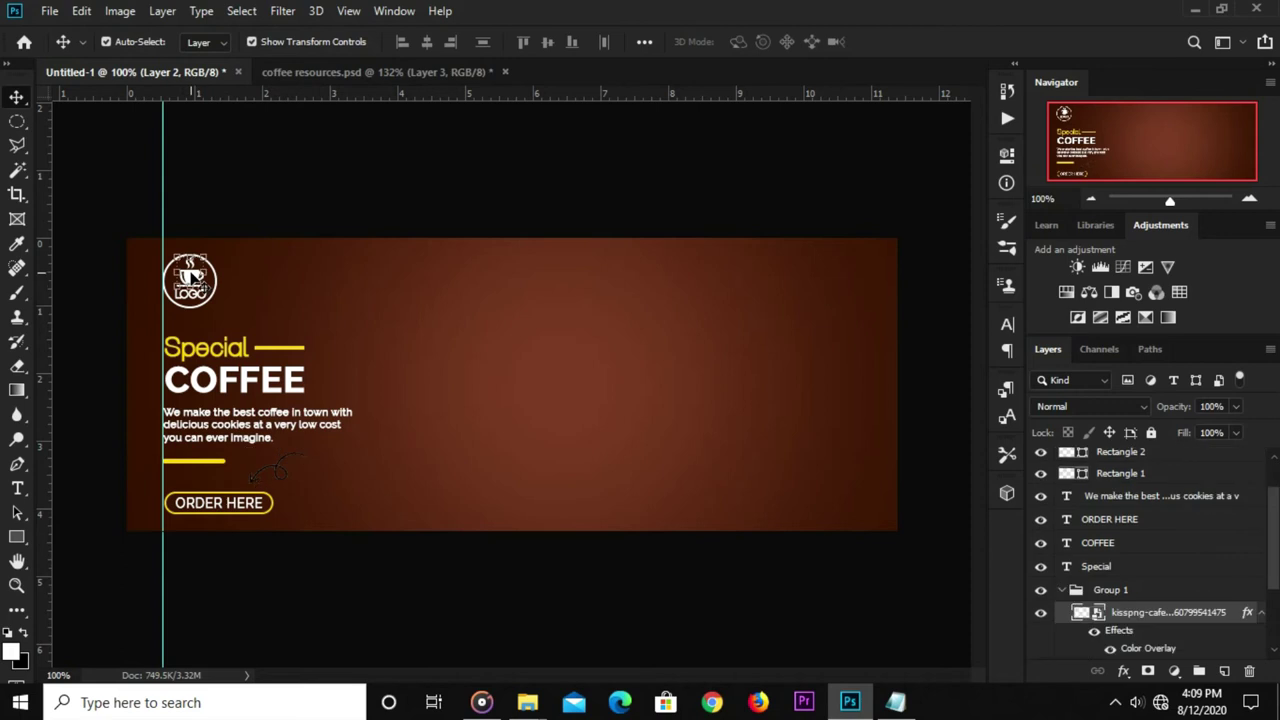
pyautogui.rightClick(1133, 620)
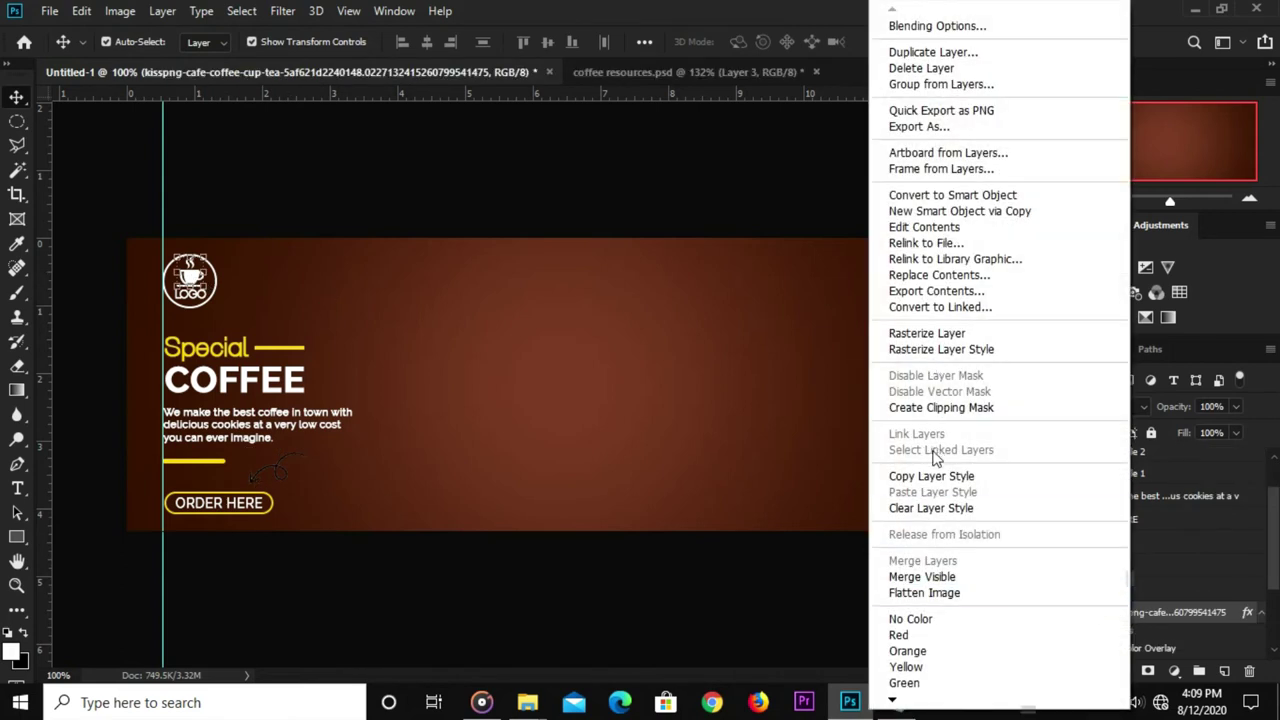
pyautogui.click(928, 476)
pyautogui.click(276, 485)
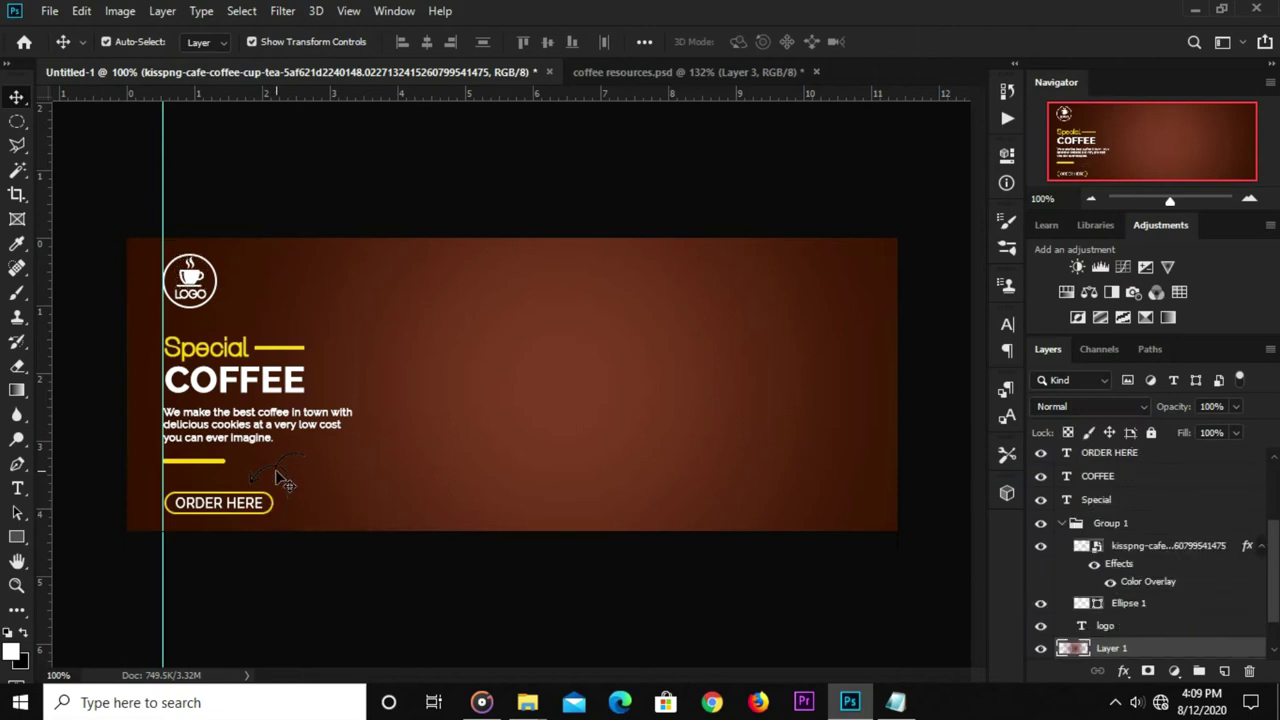
pyautogui.scroll(2, 1193, 499)
pyautogui.scroll(2, 1193, 499)
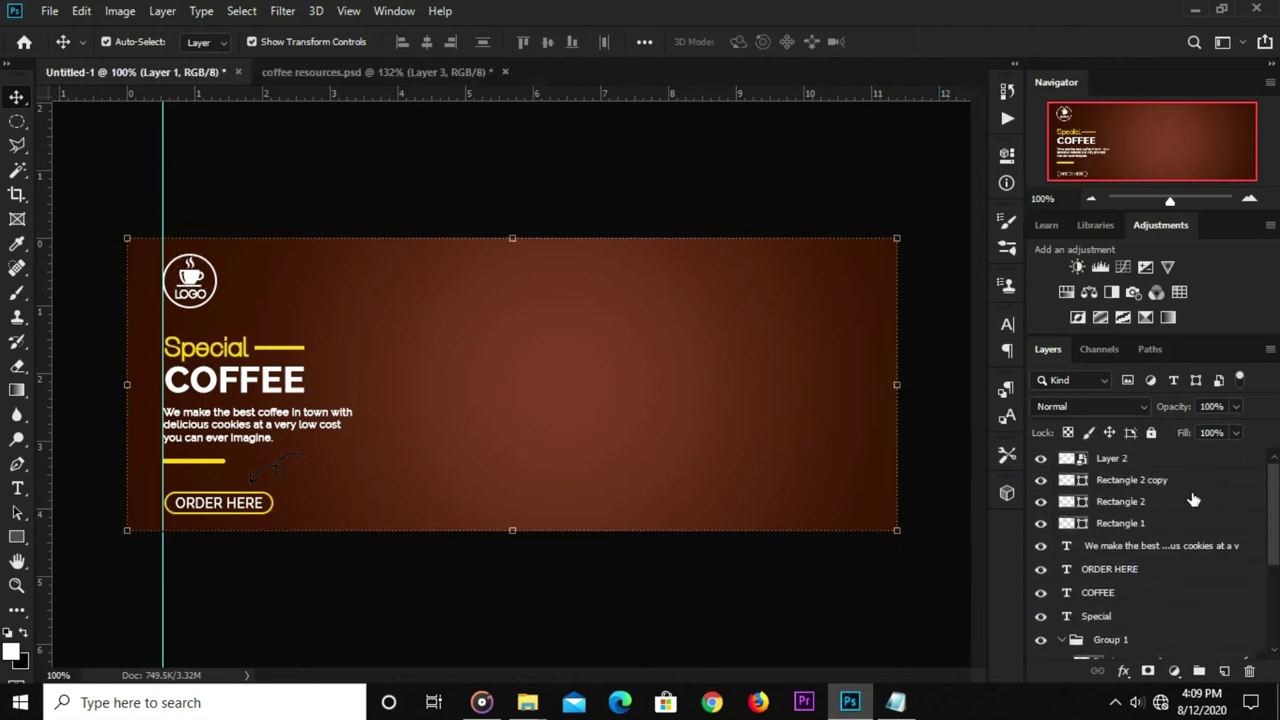
pyautogui.click(1120, 459)
pyautogui.rightClick(1124, 459)
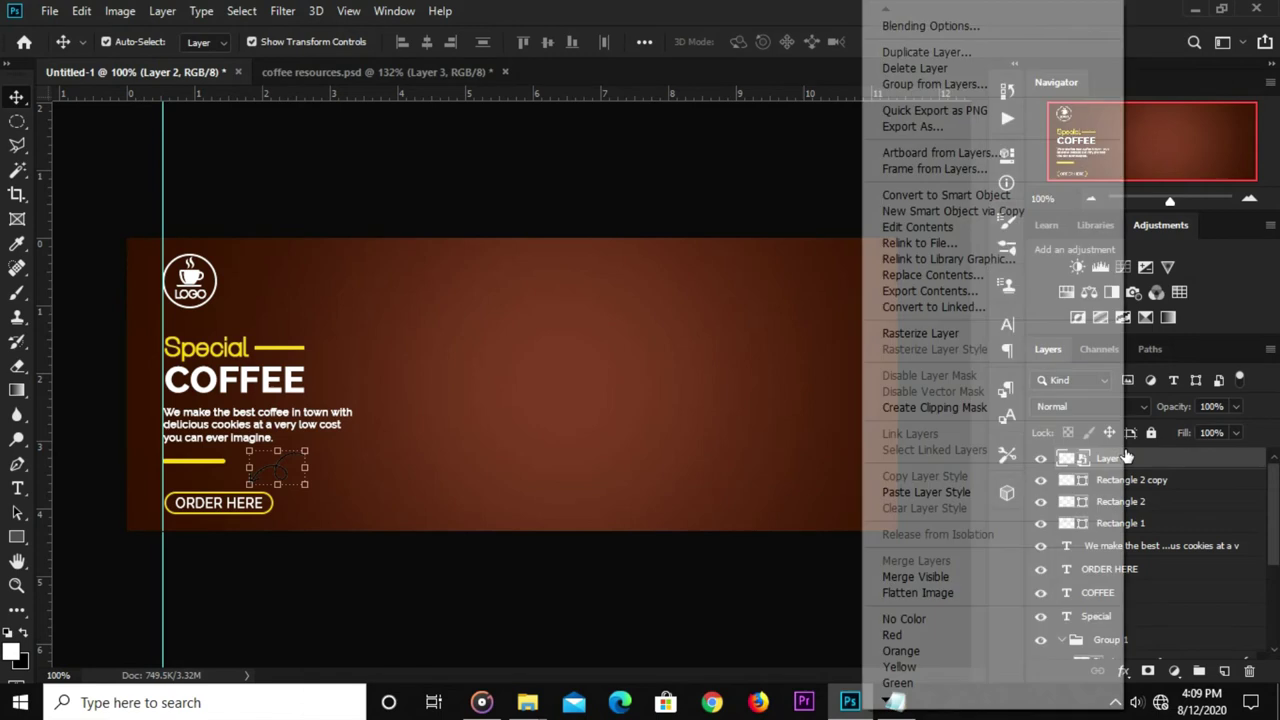
pyautogui.click(950, 492)
pyautogui.click(654, 590)
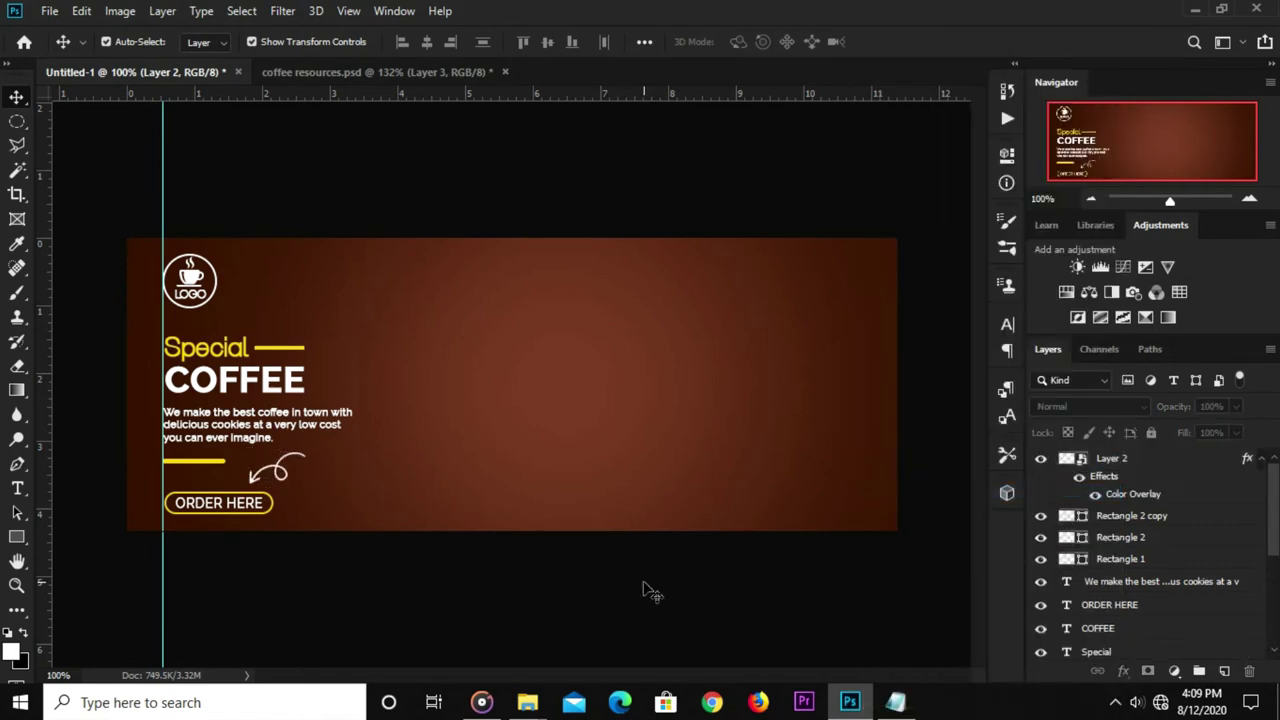
# Paste the coffee-bean image from coffee resources into the cover's bottom-right.
pyautogui.click(327, 72)
pyautogui.click(385, 472)
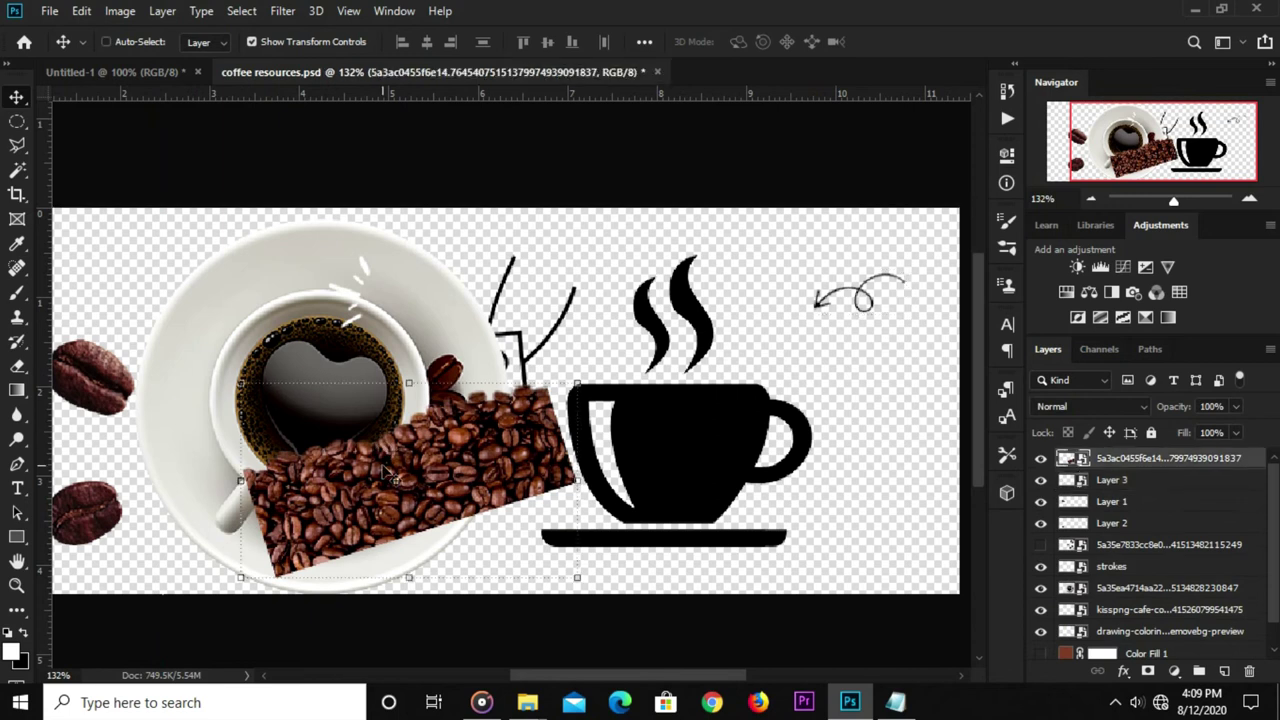
pyautogui.click(139, 78)
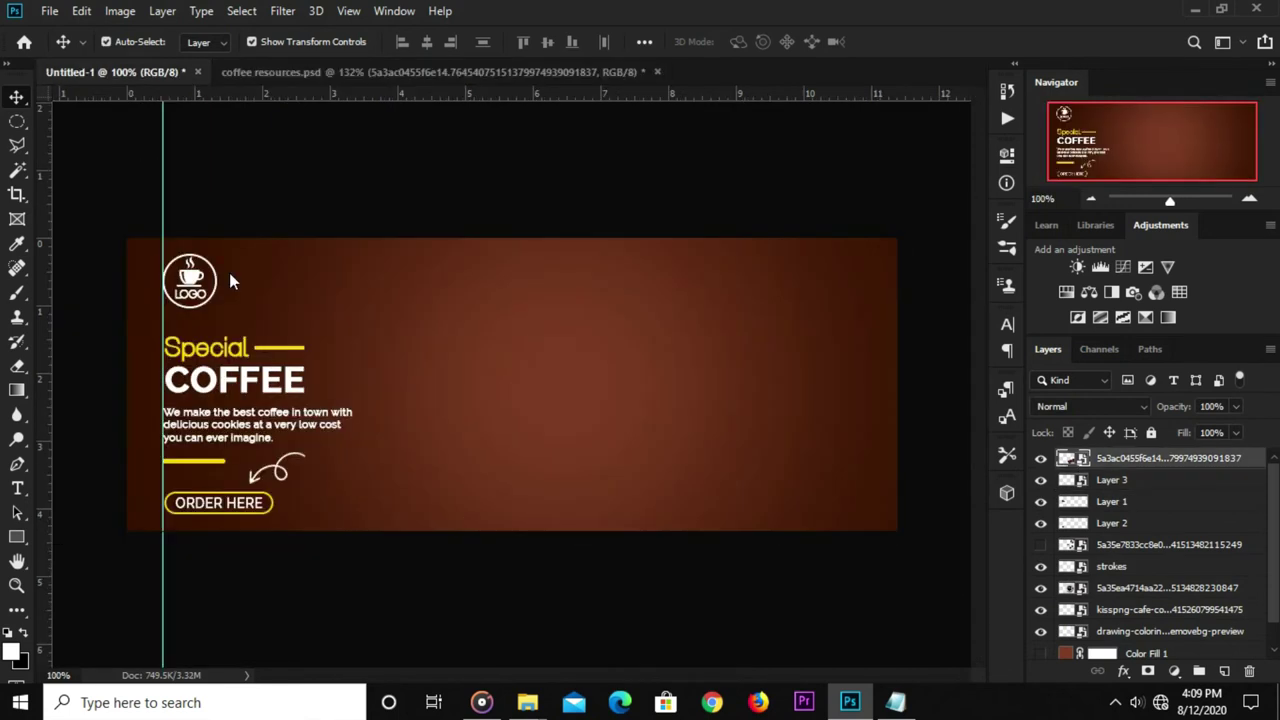
pyautogui.hotkey('ctrl', 'v')
pyautogui.moveTo(511, 393); pyautogui.dragTo(808, 477)
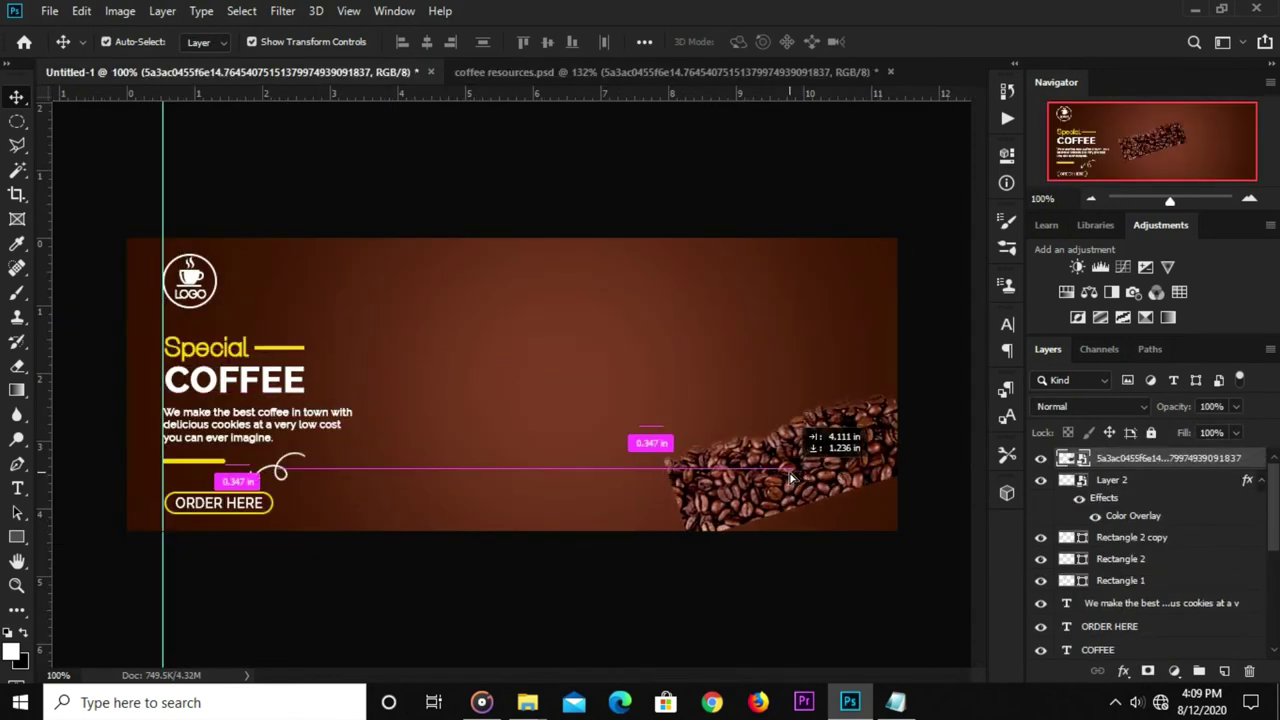
# Enlarge the beans to about 170% and tilt them -17° into the corner.
pyautogui.hotkey('ctrl', 't')
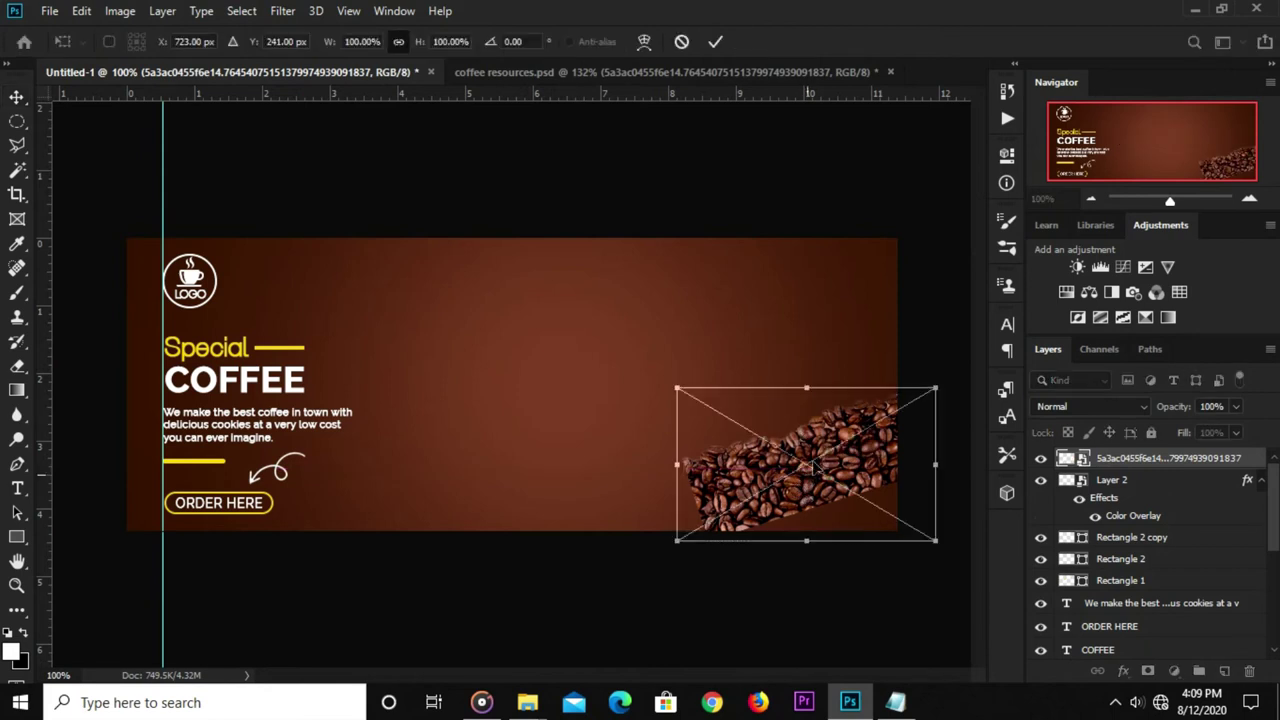
pyautogui.moveTo(817, 542)
pyautogui.mouseDown()
pyautogui.moveTo(808, 614)
pyautogui.moveTo(740, 620)
pyautogui.mouseUp()
pyautogui.moveTo(940, 503); pyautogui.dragTo(968, 440)
pyautogui.moveTo(782, 513); pyautogui.dragTo(842, 527)
pyautogui.scroll(-1, 772, 418)
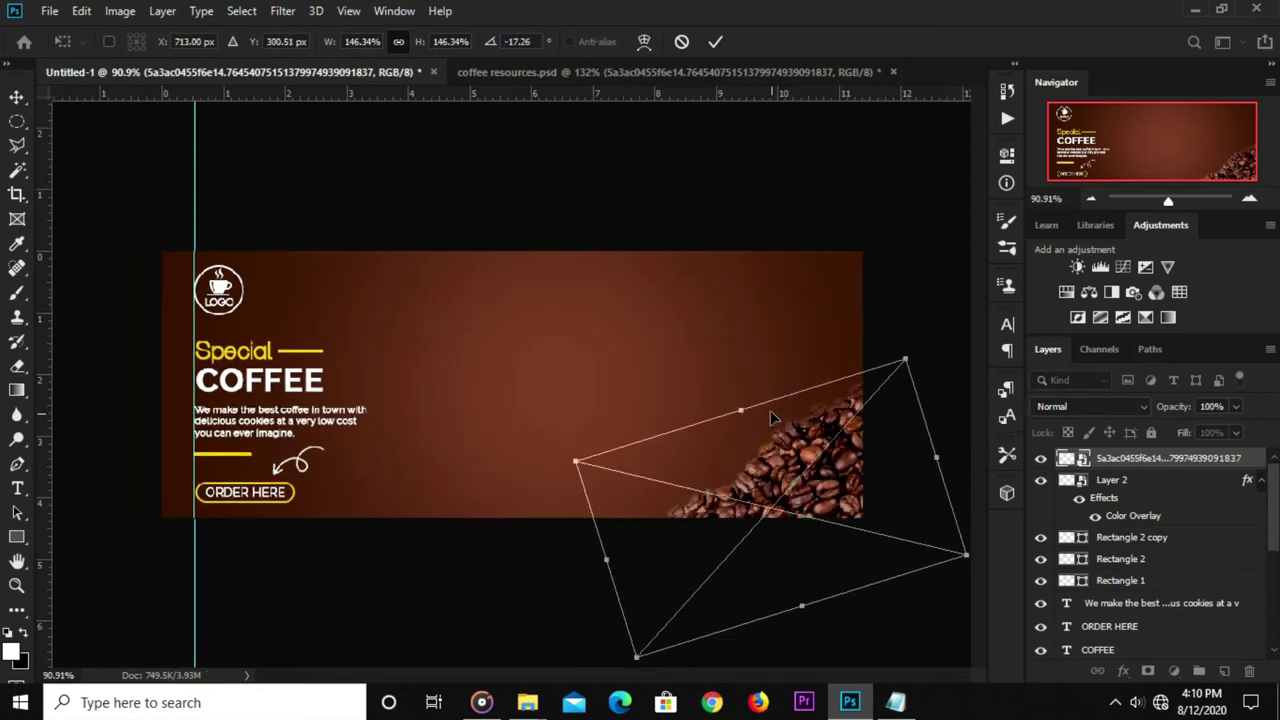
pyautogui.moveTo(737, 409)
pyautogui.mouseDown()
pyautogui.moveTo(742, 335)
pyautogui.moveTo(730, 380)
pyautogui.mouseUp()
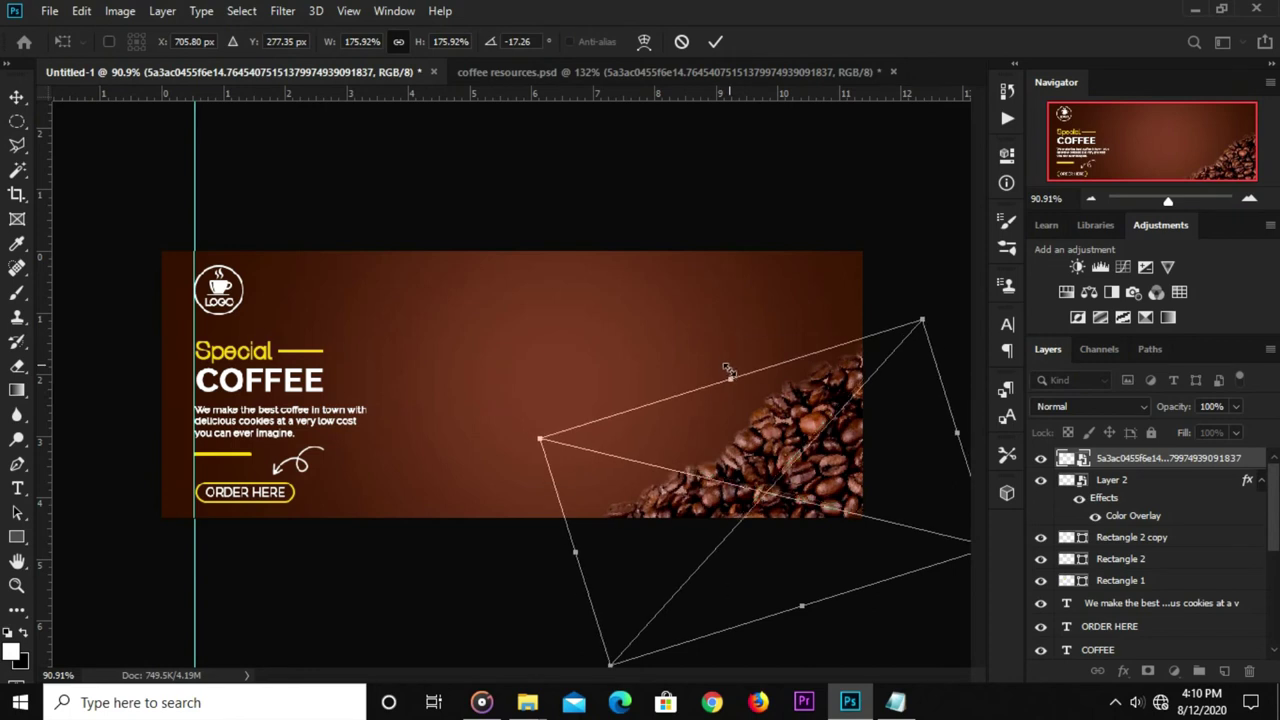
pyautogui.click(715, 44)
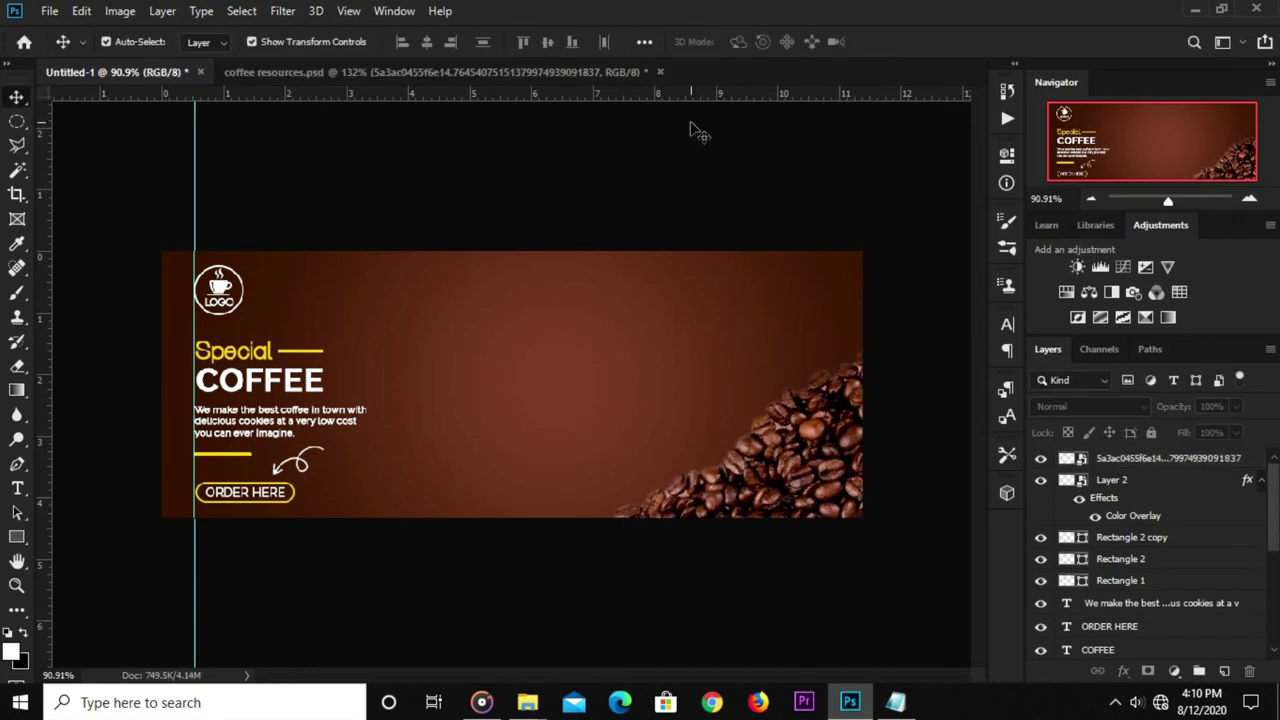
pyautogui.hotkey('ctrl', '1')
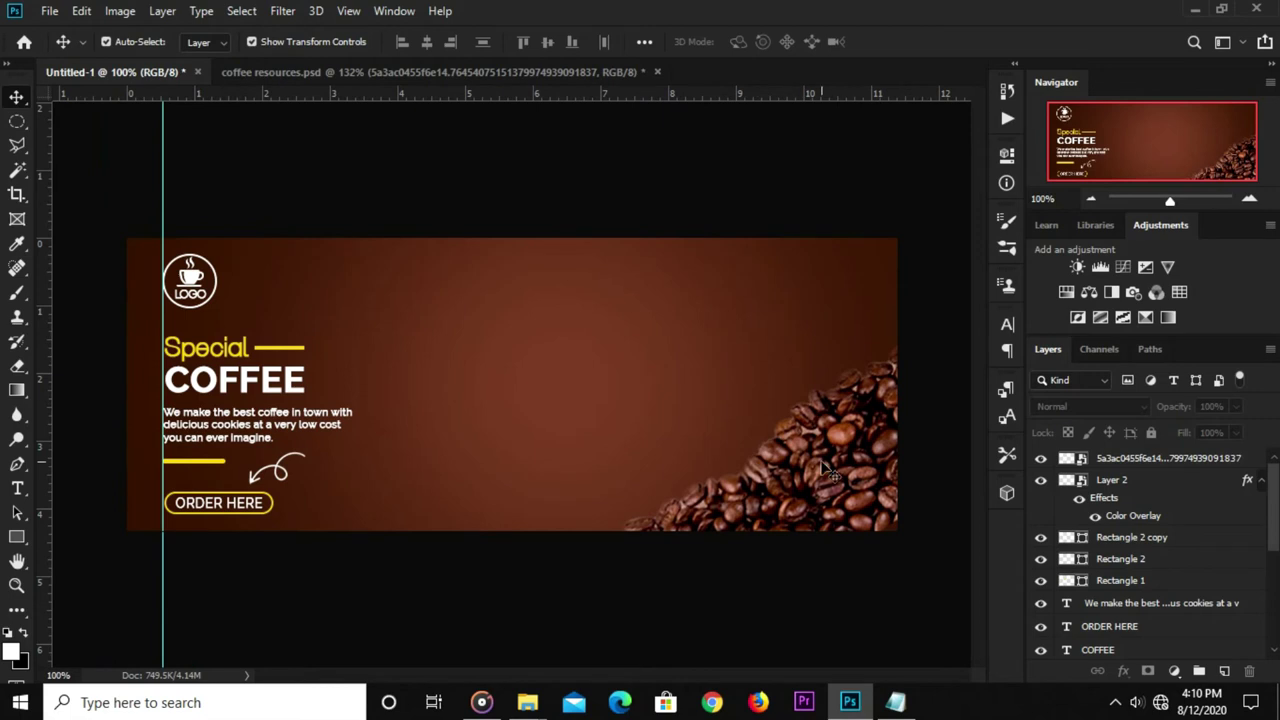
pyautogui.click(830, 471)
pyautogui.moveTo(843, 477); pyautogui.dragTo(813, 456)
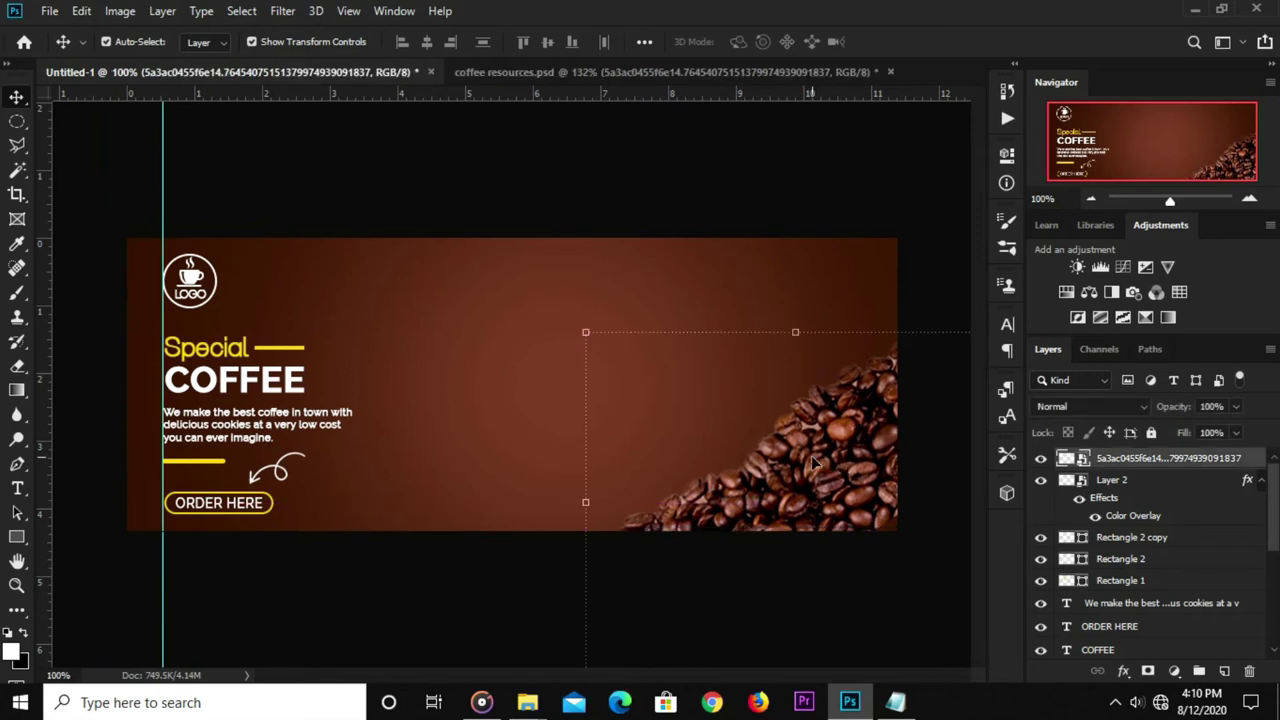
pyautogui.click(689, 160)
pyautogui.click(265, 74)
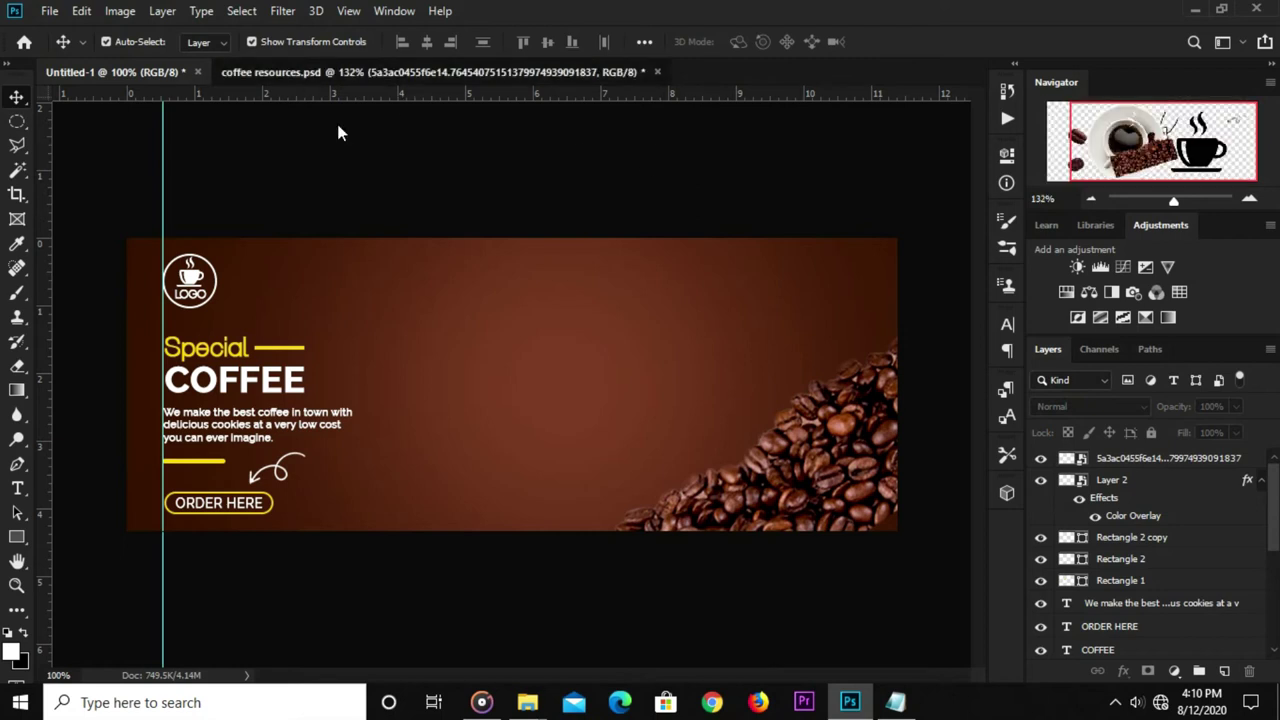
# Drag the heart-latte cup into the cover, scale it to about 17%, and centre it.
pyautogui.press('ctrl')
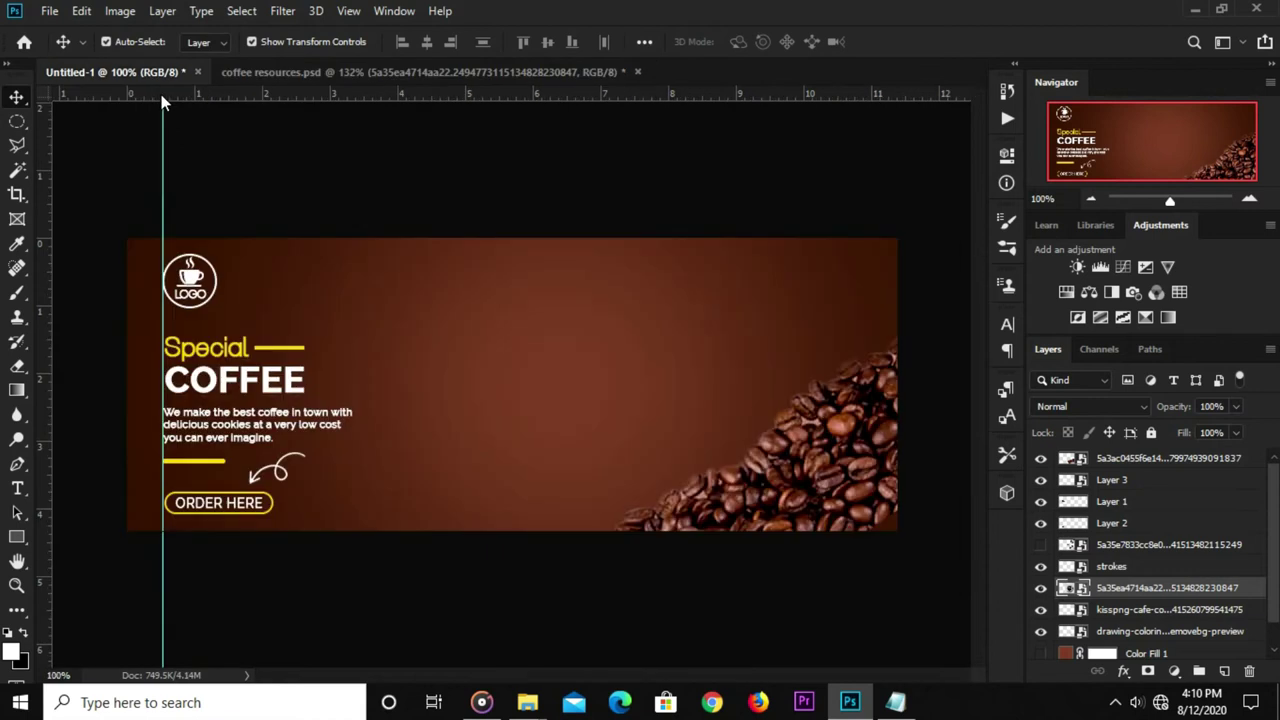
pyautogui.moveTo(152, 76)
pyautogui.mouseDown()
pyautogui.moveTo(560, 369)
pyautogui.moveTo(541, 370)
pyautogui.mouseUp()
pyautogui.hotkey('ctrl', 't')
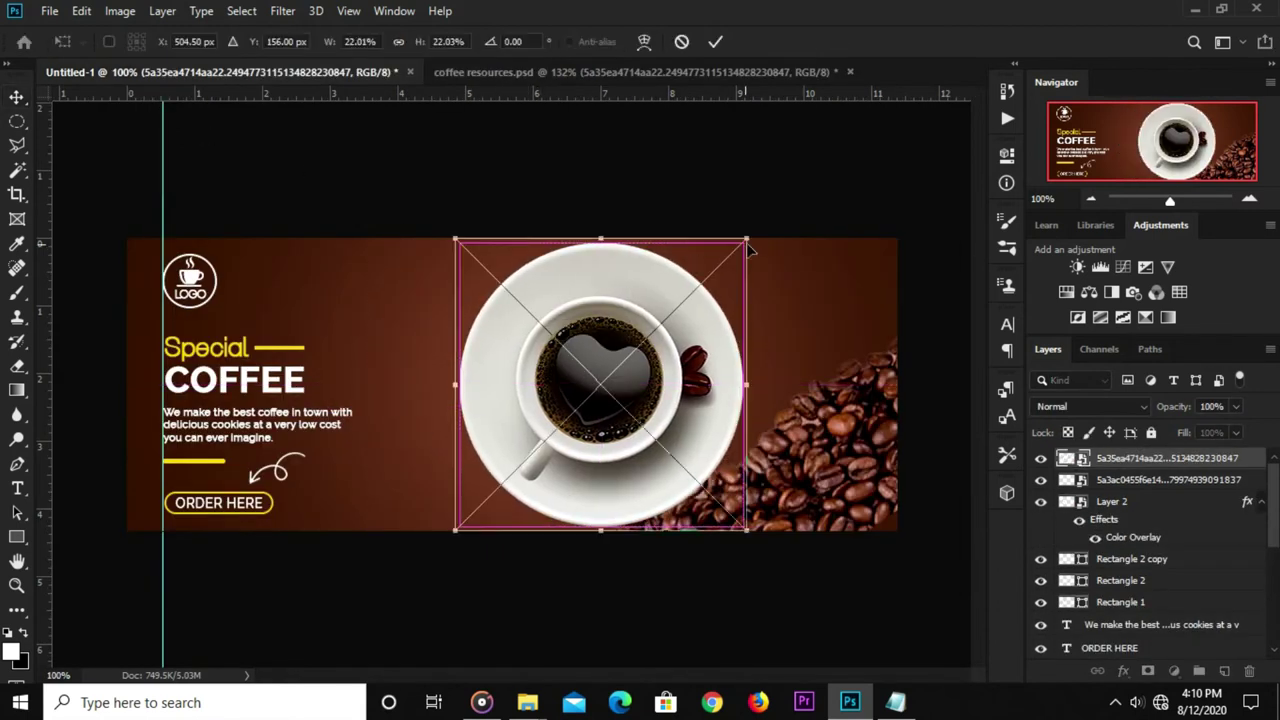
pyautogui.moveTo(742, 242); pyautogui.dragTo(687, 298)
pyautogui.moveTo(563, 414); pyautogui.dragTo(578, 388)
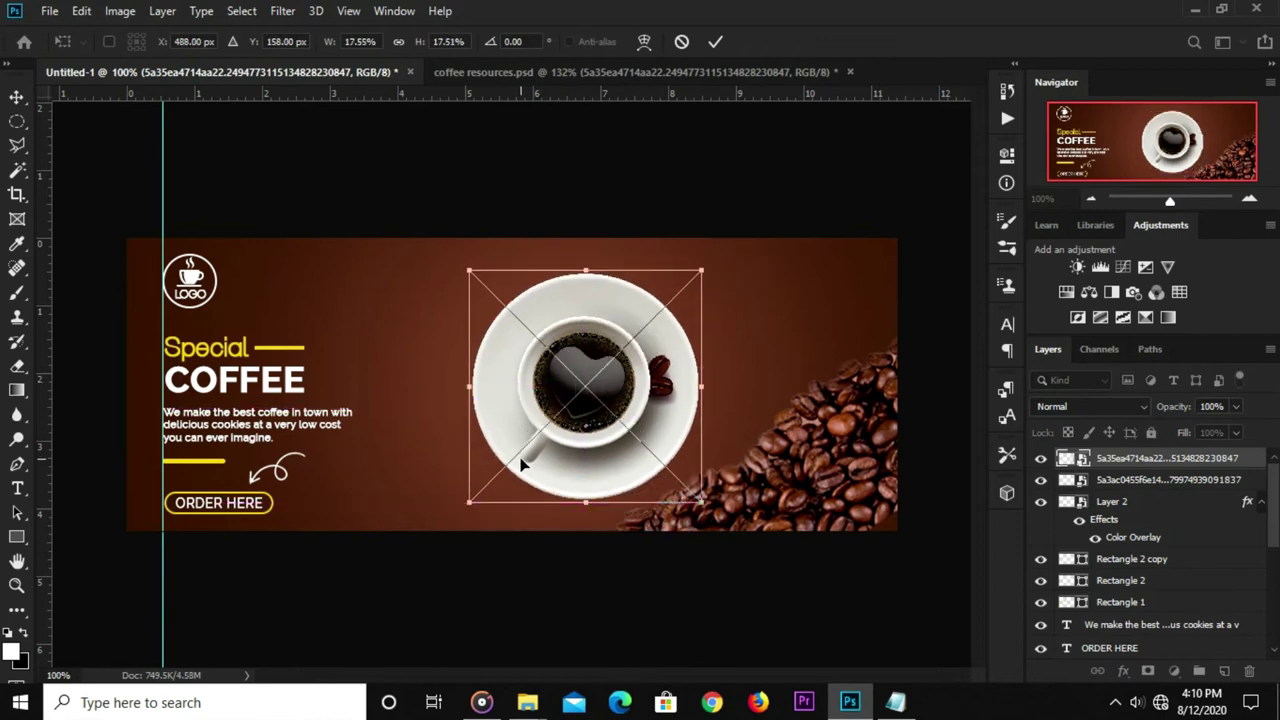
pyautogui.moveTo(467, 502); pyautogui.dragTo(480, 490)
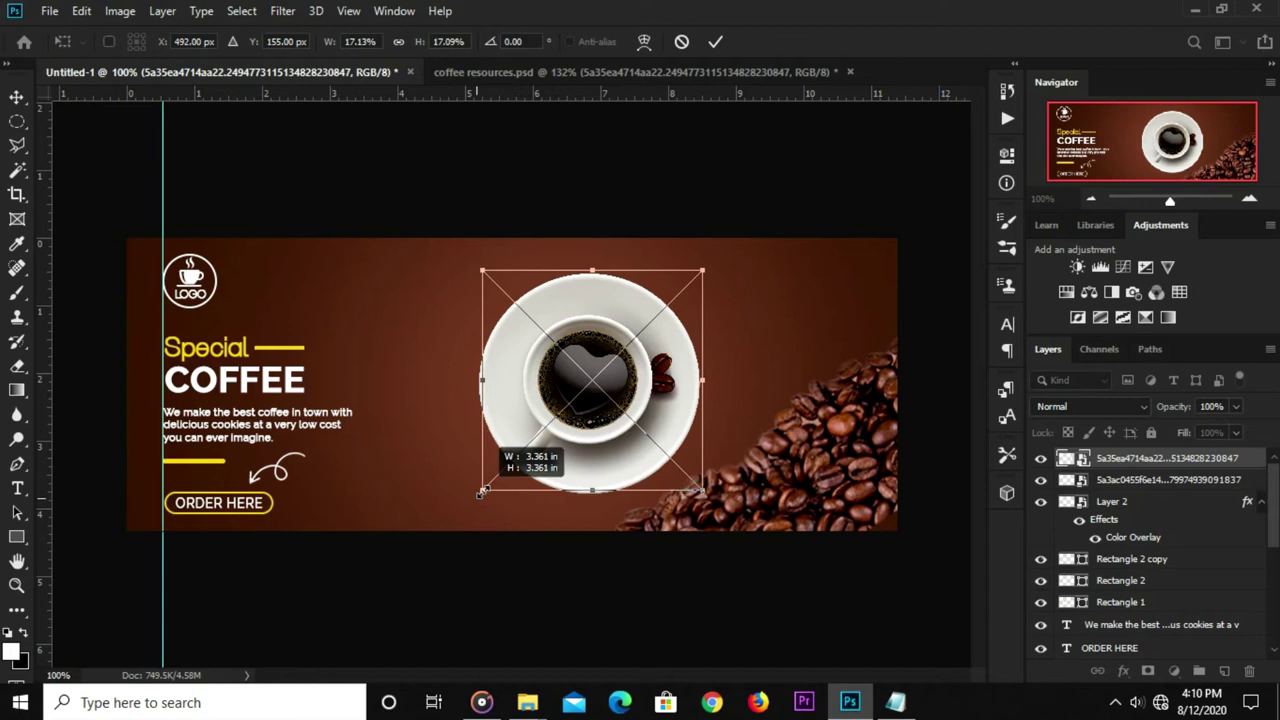
pyautogui.moveTo(585, 370); pyautogui.dragTo(594, 373)
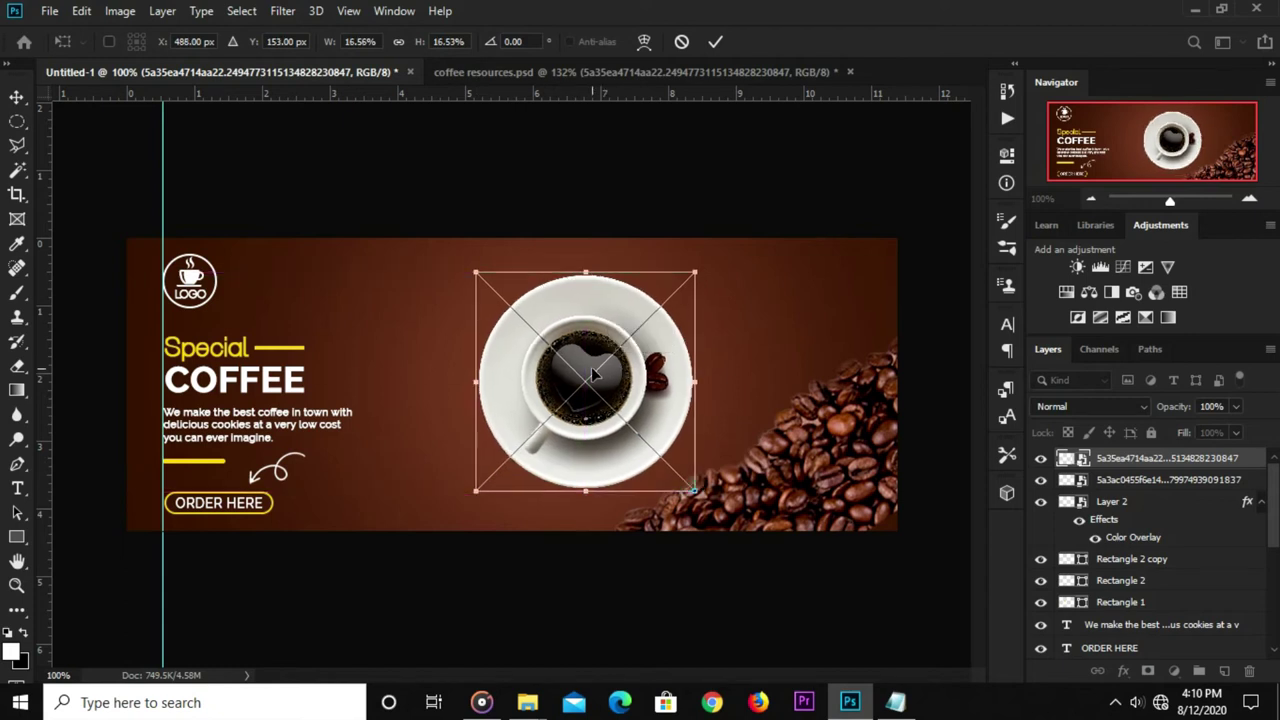
pyautogui.press('Return')
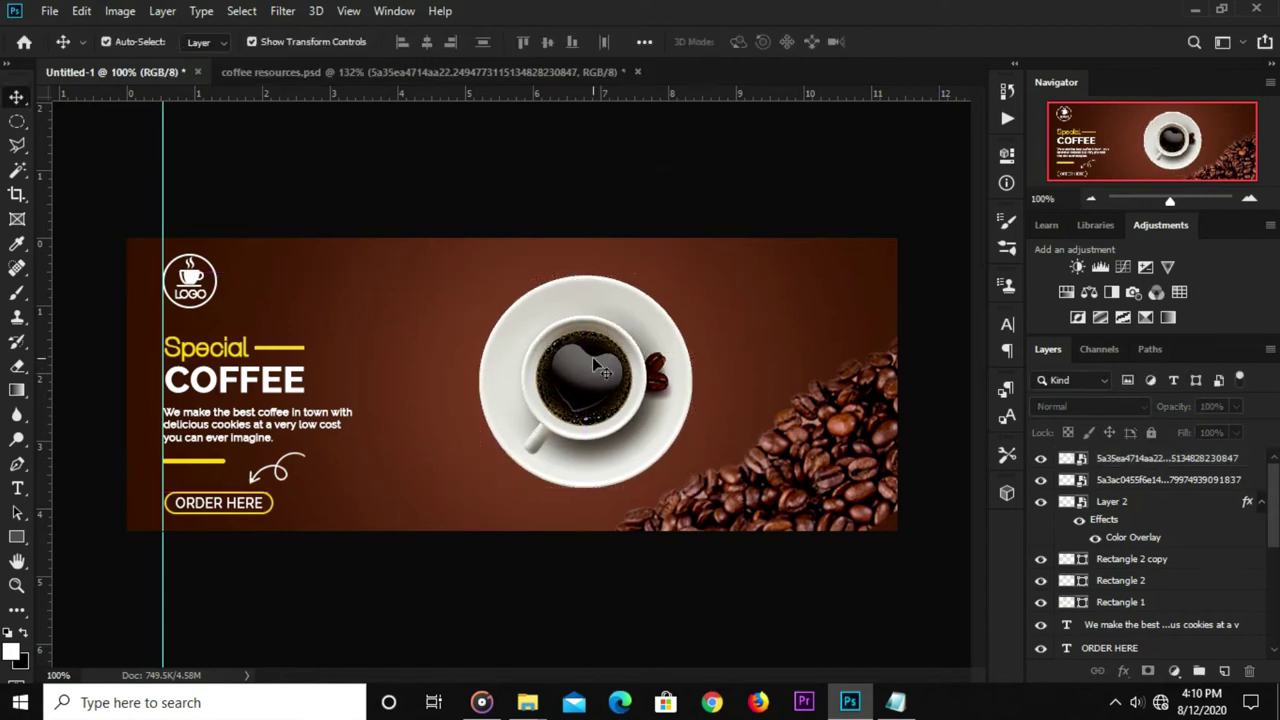
# Enlarge the cup slightly and nudge it right and up.
pyautogui.click(597, 367)
pyautogui.moveTo(690, 270); pyautogui.dragTo(706, 262)
pyautogui.press('Return')
pyautogui.moveTo(604, 356); pyautogui.dragTo(614, 352)
pyautogui.click(668, 192)
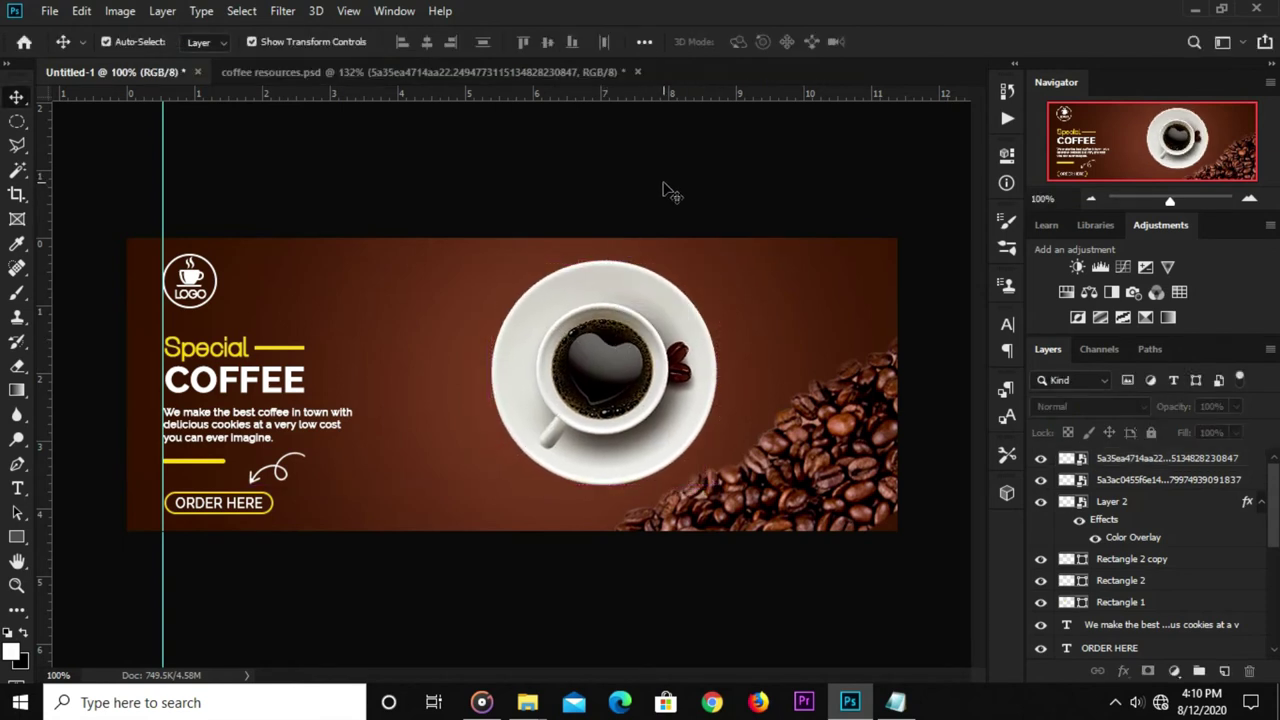
# Bring the price-tag drawing into the cover, scaled to about 43% in the top-right.
pyautogui.click(501, 72)
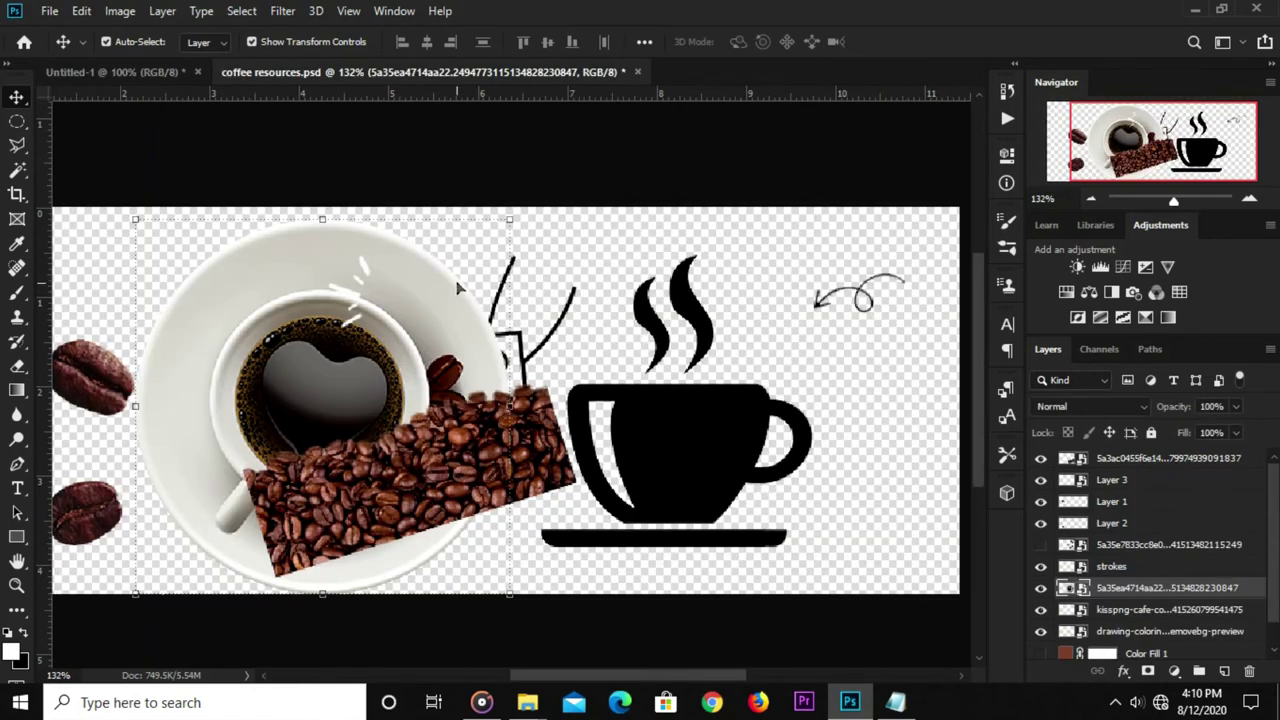
pyautogui.moveTo(390, 379); pyautogui.dragTo(148, 379)
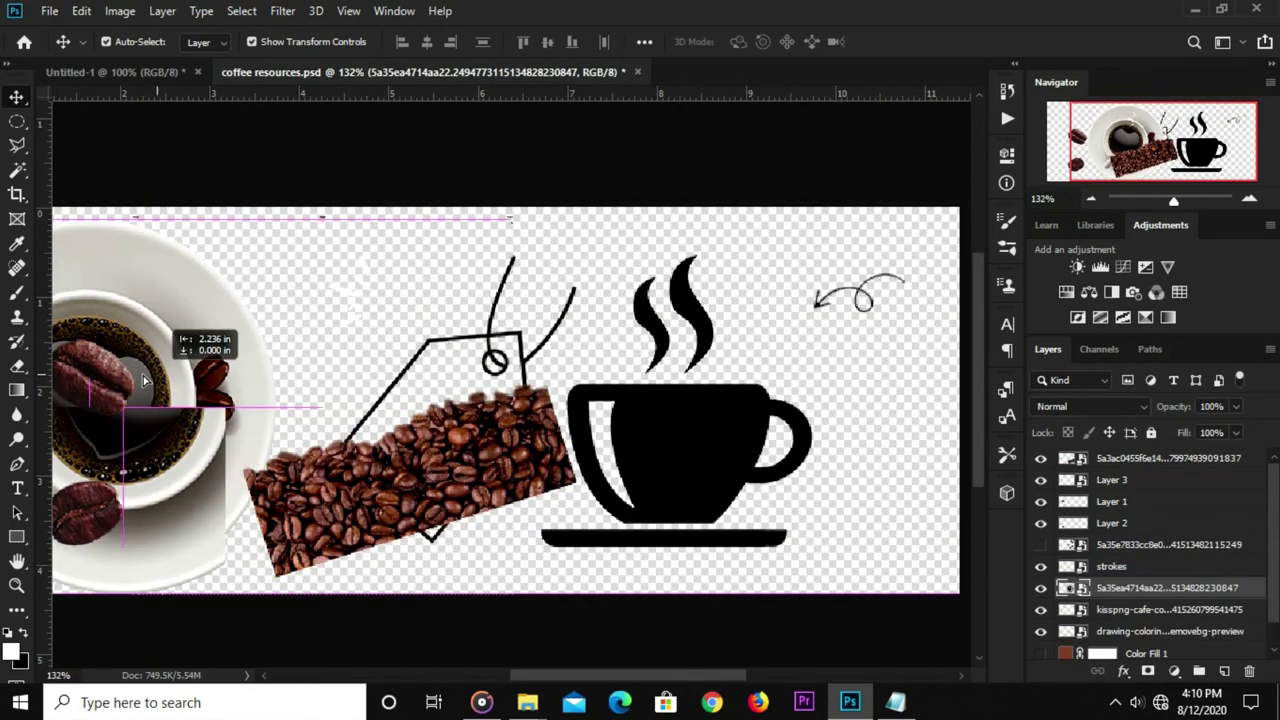
pyautogui.click(499, 347)
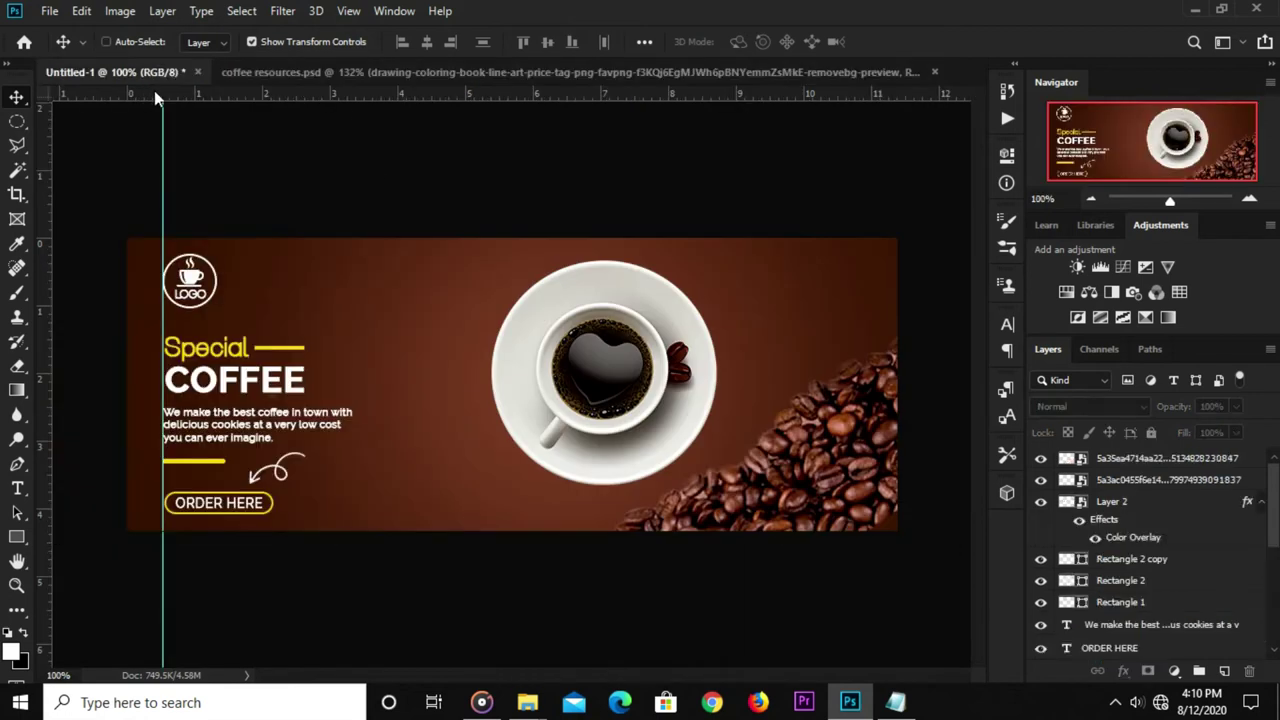
pyautogui.moveTo(157, 73); pyautogui.dragTo(448, 288)
pyautogui.hotkey('ctrl', 't')
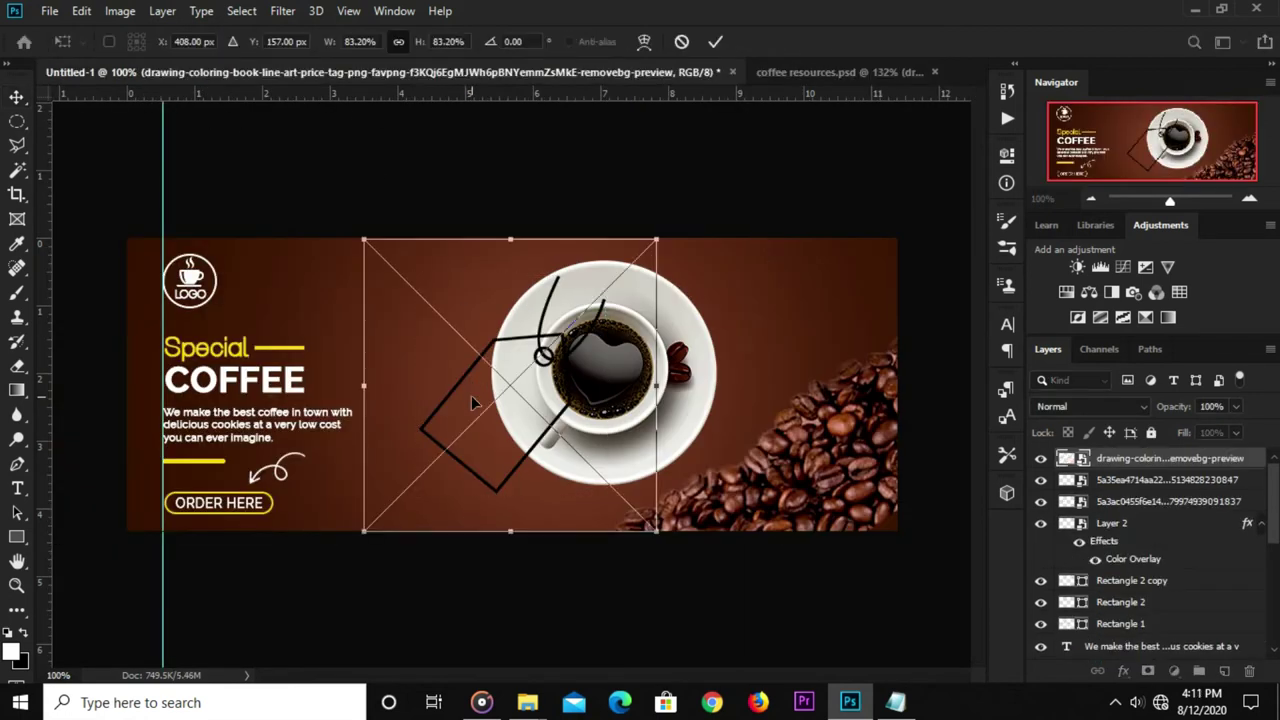
pyautogui.moveTo(471, 395); pyautogui.dragTo(763, 352)
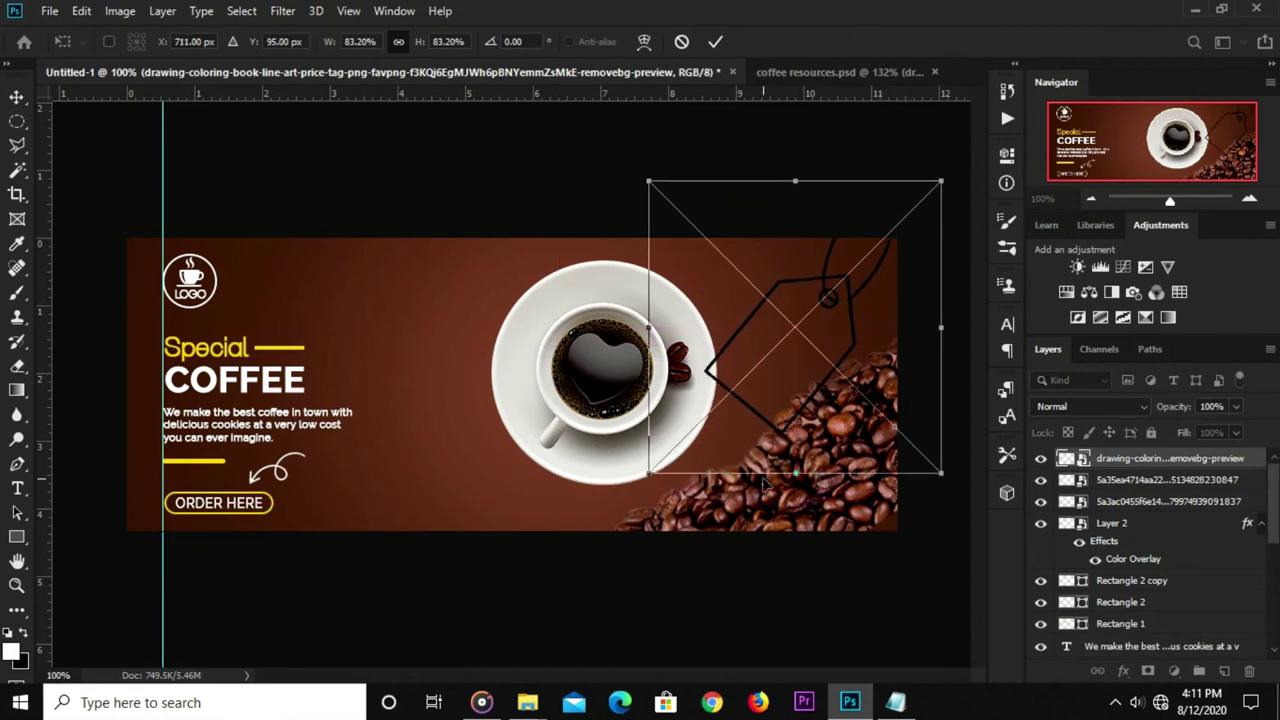
pyautogui.moveTo(795, 474); pyautogui.dragTo(795, 409)
pyautogui.moveTo(806, 307); pyautogui.dragTo(826, 302)
pyautogui.moveTo(816, 403); pyautogui.dragTo(845, 312)
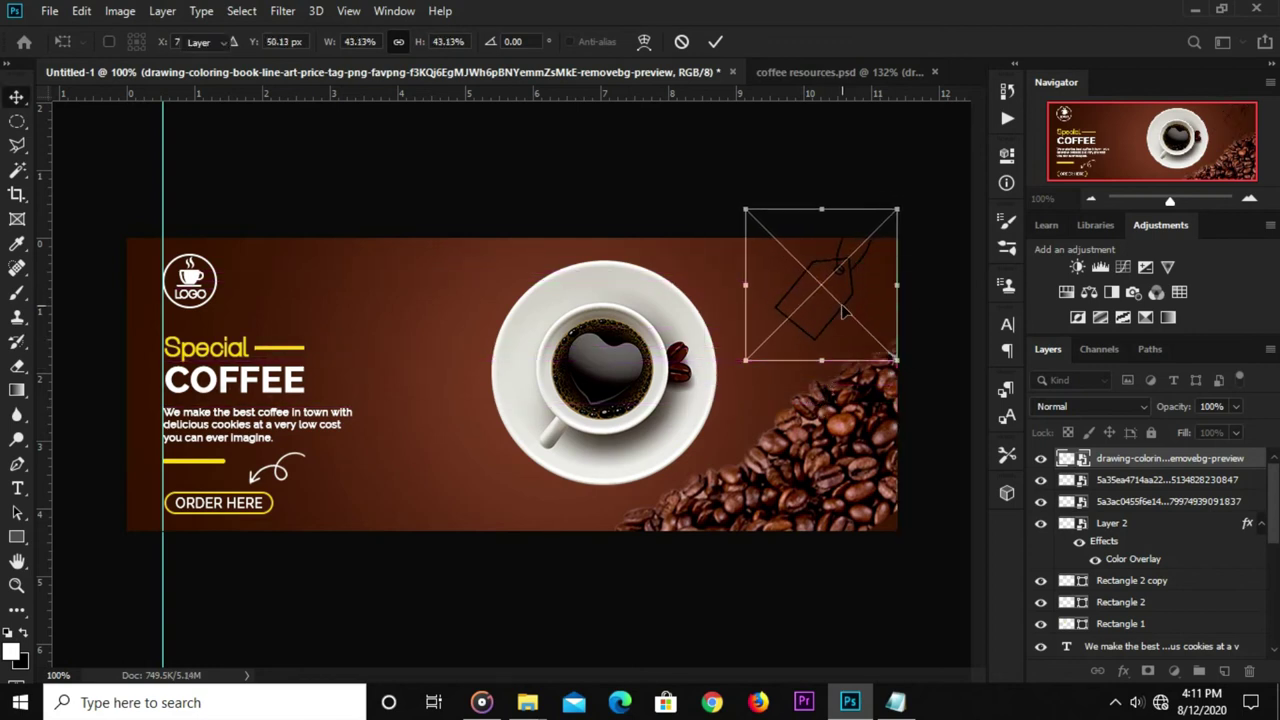
pyautogui.press('Return')
pyautogui.click(677, 172)
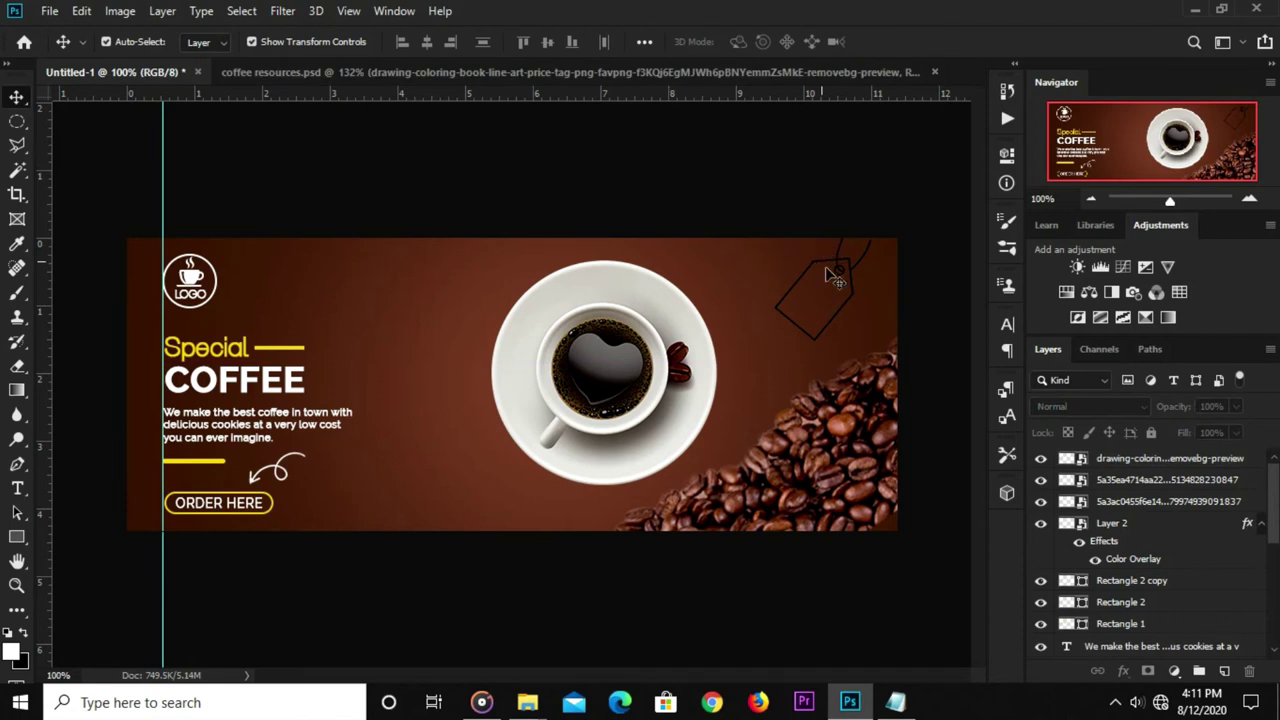
# Rotate the price tag about -7° and shift it slightly right.
pyautogui.click(848, 288)
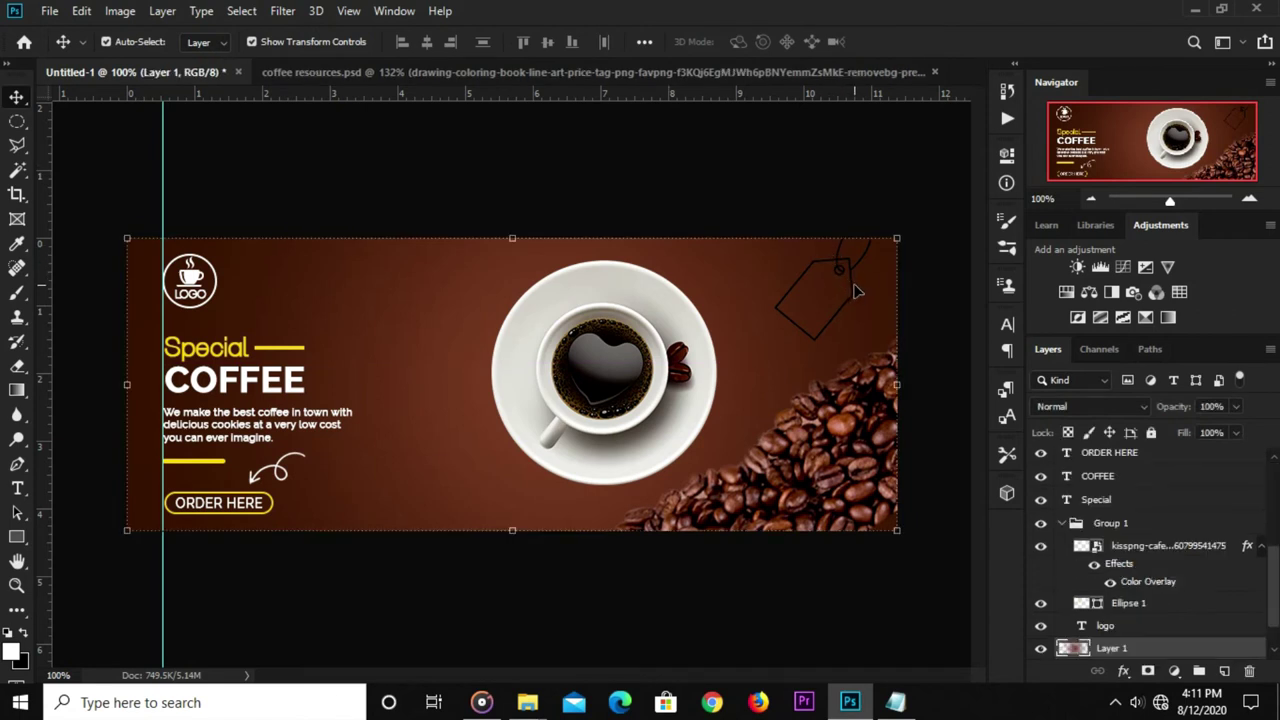
pyautogui.scroll(3, 1093, 470)
pyautogui.scroll(2, 1110, 468)
pyautogui.click(1141, 460)
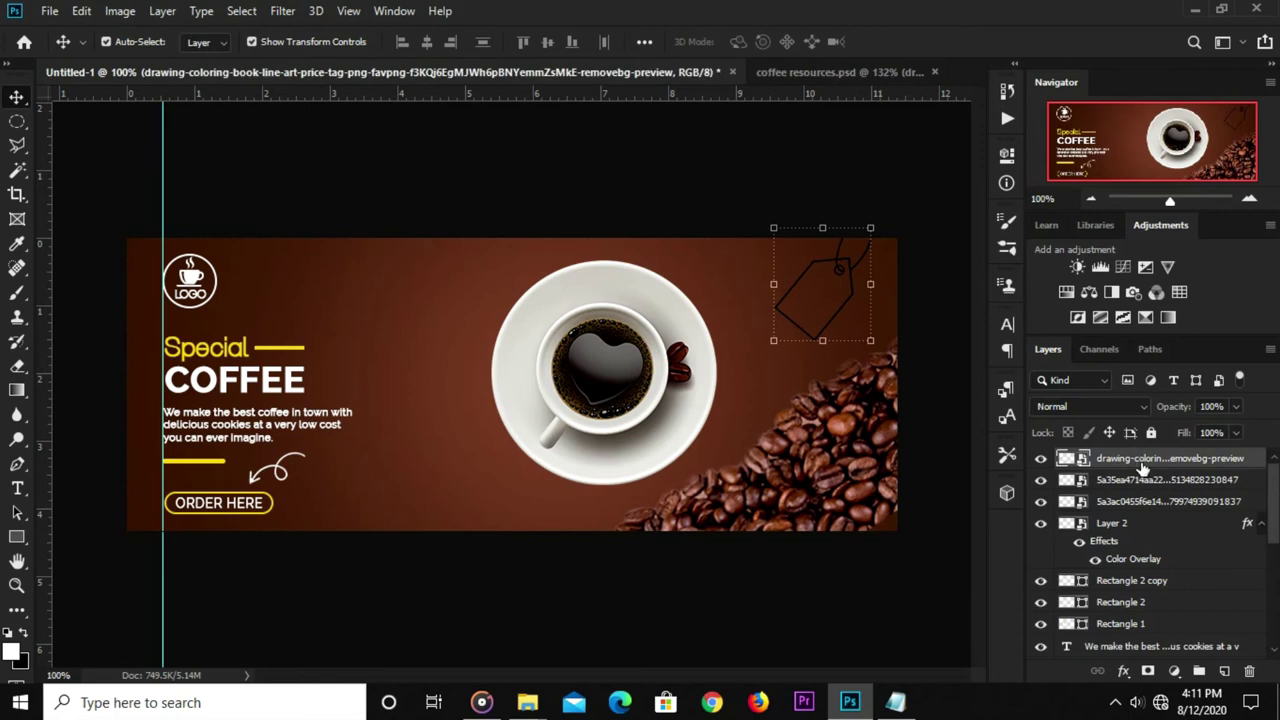
pyautogui.hotkey('ctrl', 't')
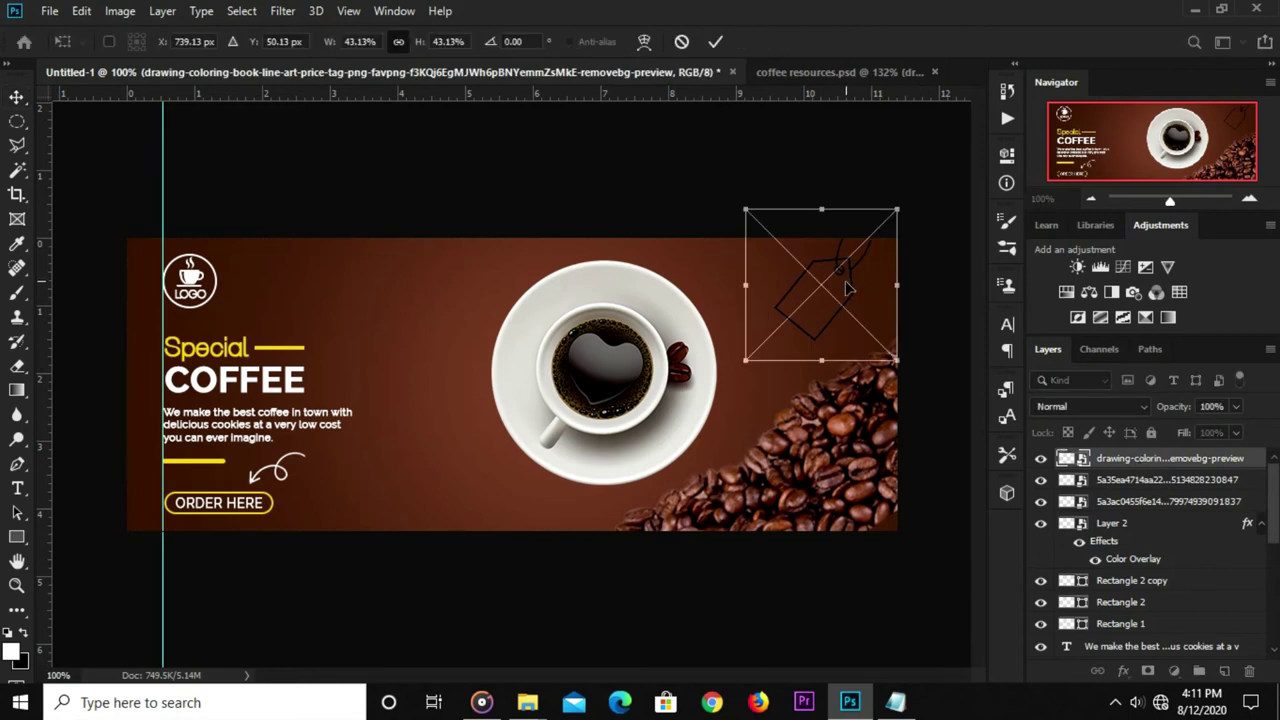
pyautogui.moveTo(840, 370); pyautogui.dragTo(851, 367)
pyautogui.moveTo(817, 300); pyautogui.dragTo(825, 305)
pyautogui.press('Return')
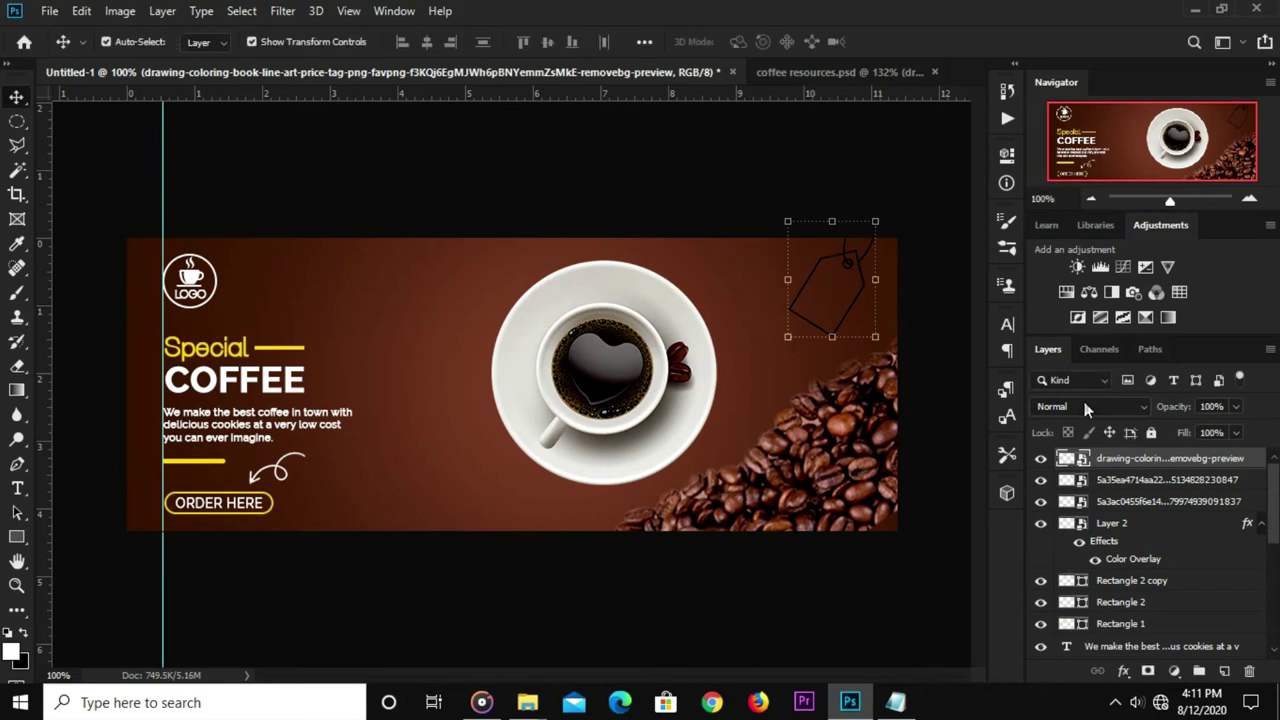
# Add a Color Overlay to the price tag and copy hex ecc906 from the notes.
pyautogui.rightClick(1107, 457)
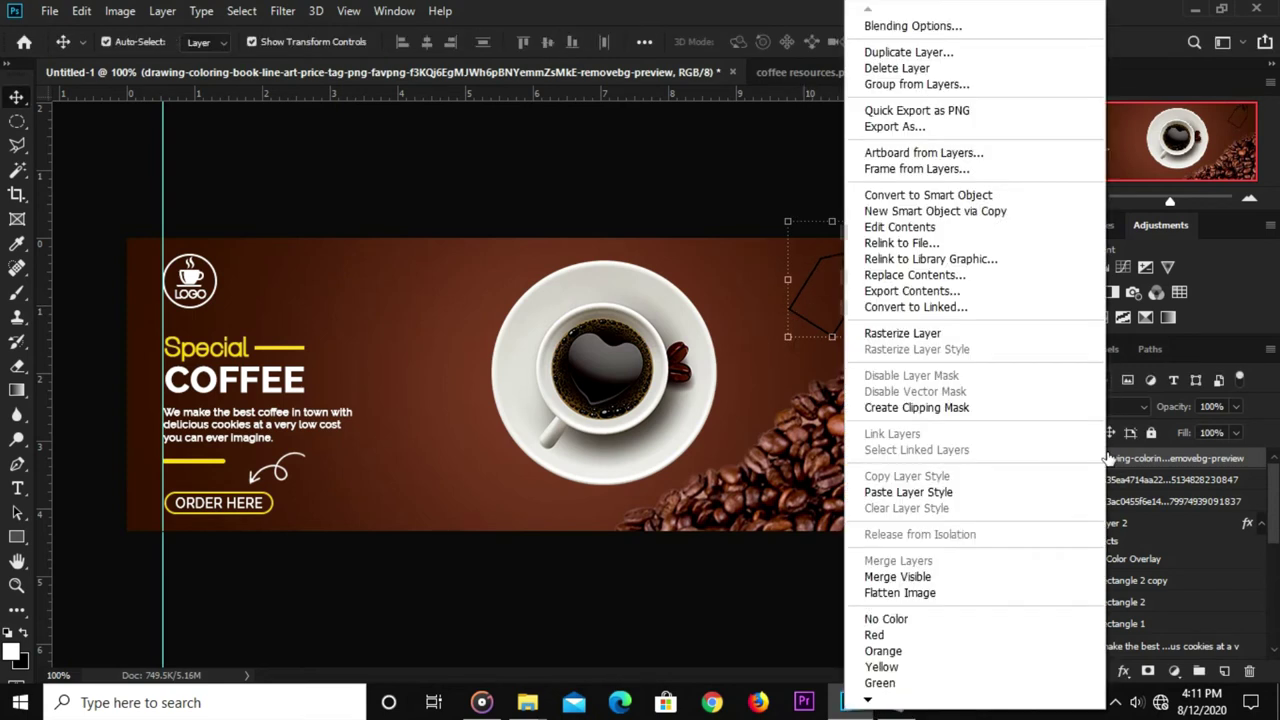
pyautogui.press('Escape')
pyautogui.press('space')
pyautogui.click(400, 484)
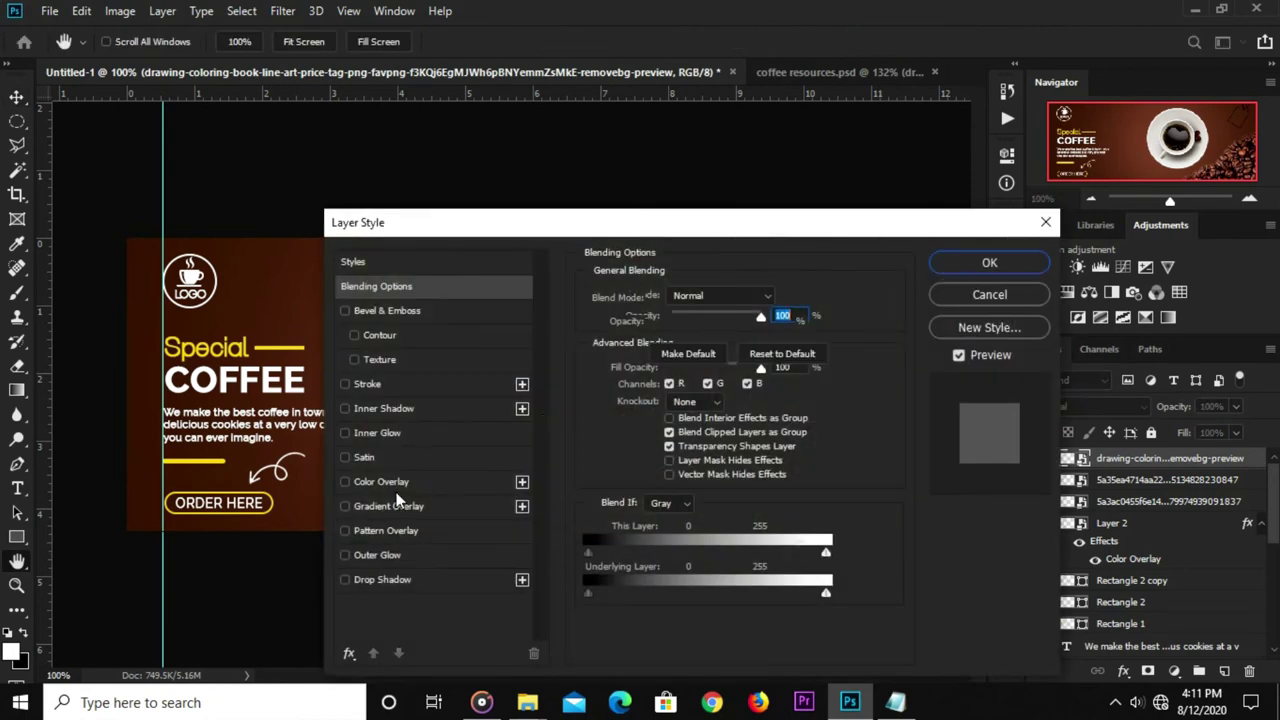
pyautogui.click(786, 300)
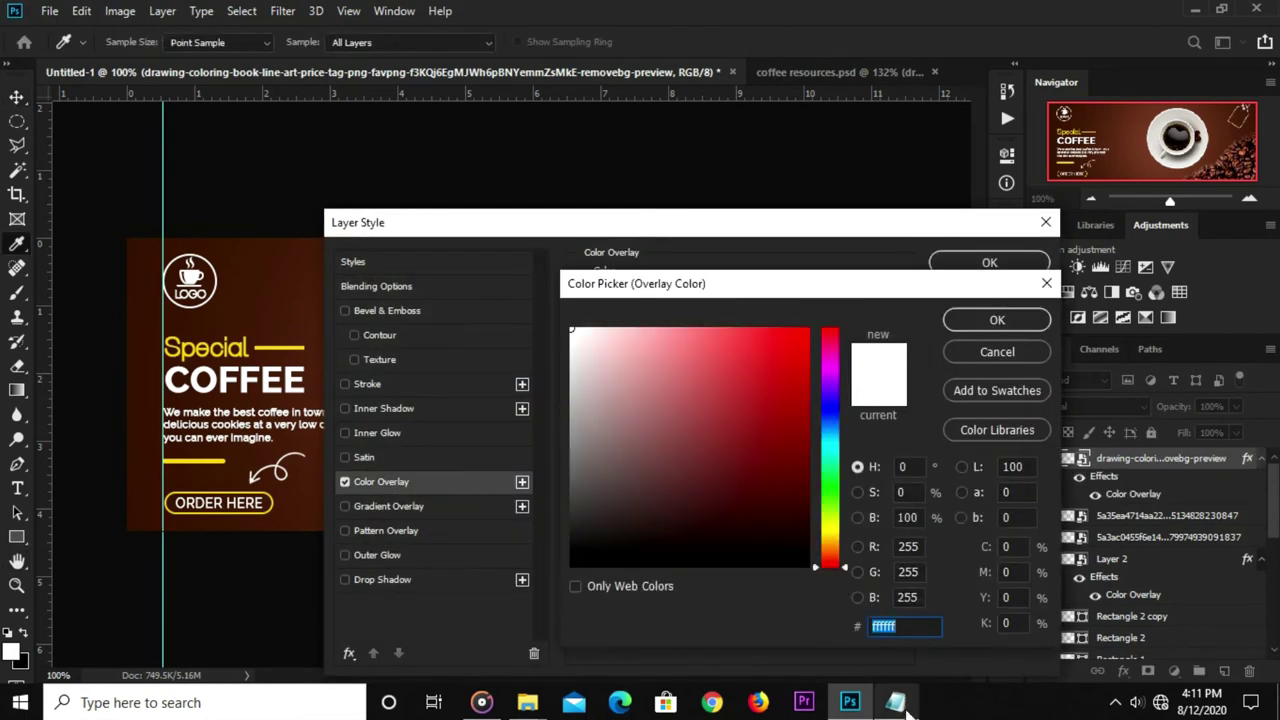
pyautogui.click(895, 702)
pyautogui.moveTo(500, 421); pyautogui.dragTo(429, 416)
pyautogui.rightClick(460, 416)
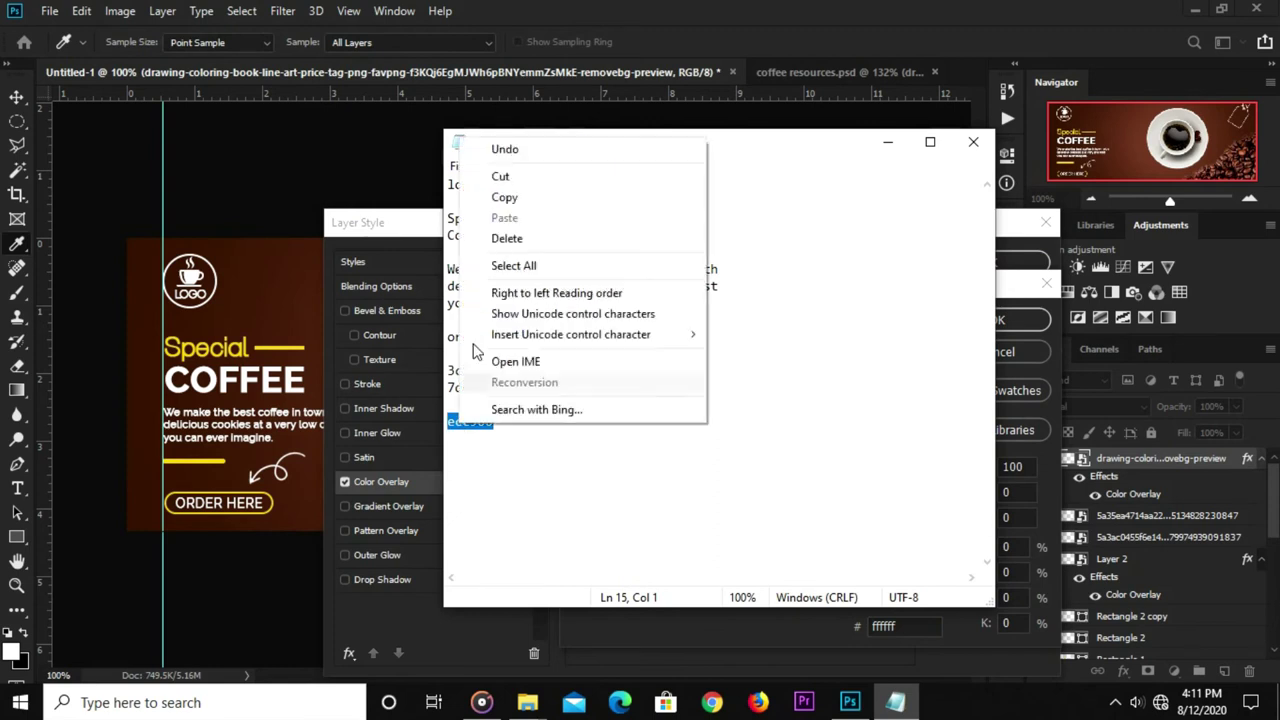
pyautogui.click(503, 197)
# Set the overlay colour to ecc906, confirm, and bring the notes back up.
pyautogui.click(850, 702)
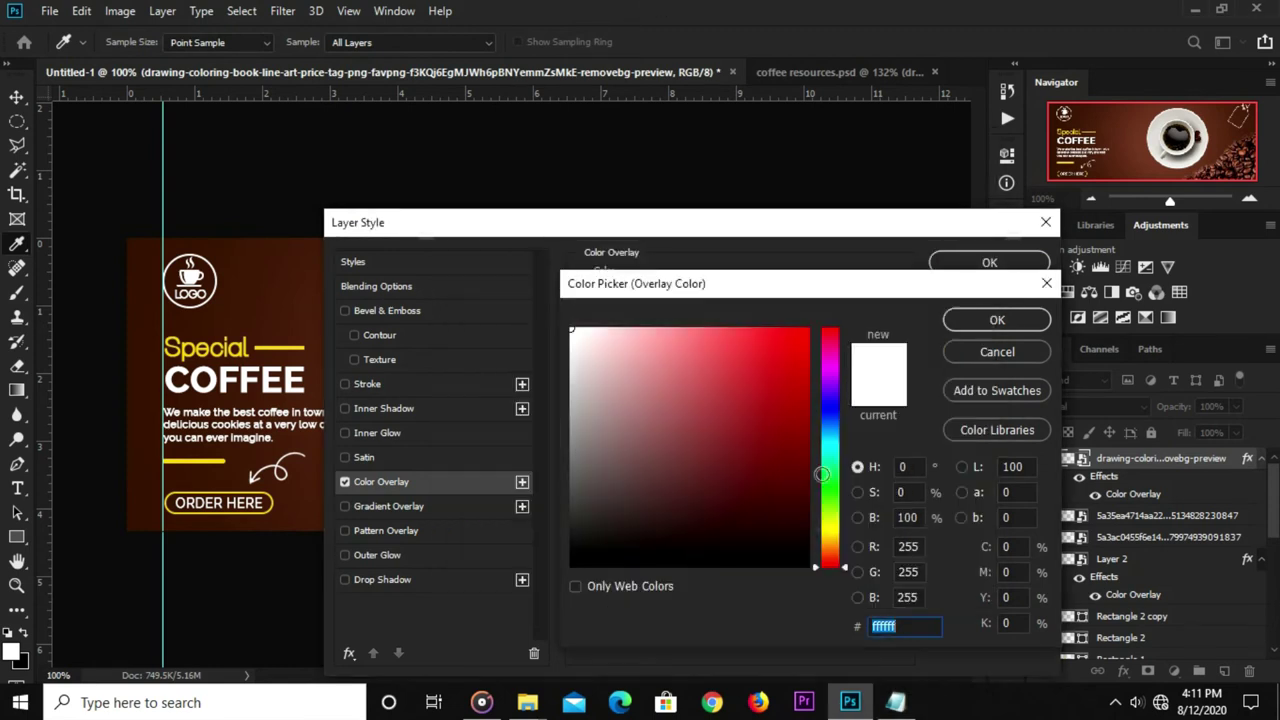
pyautogui.rightClick(877, 627)
pyautogui.click(935, 451)
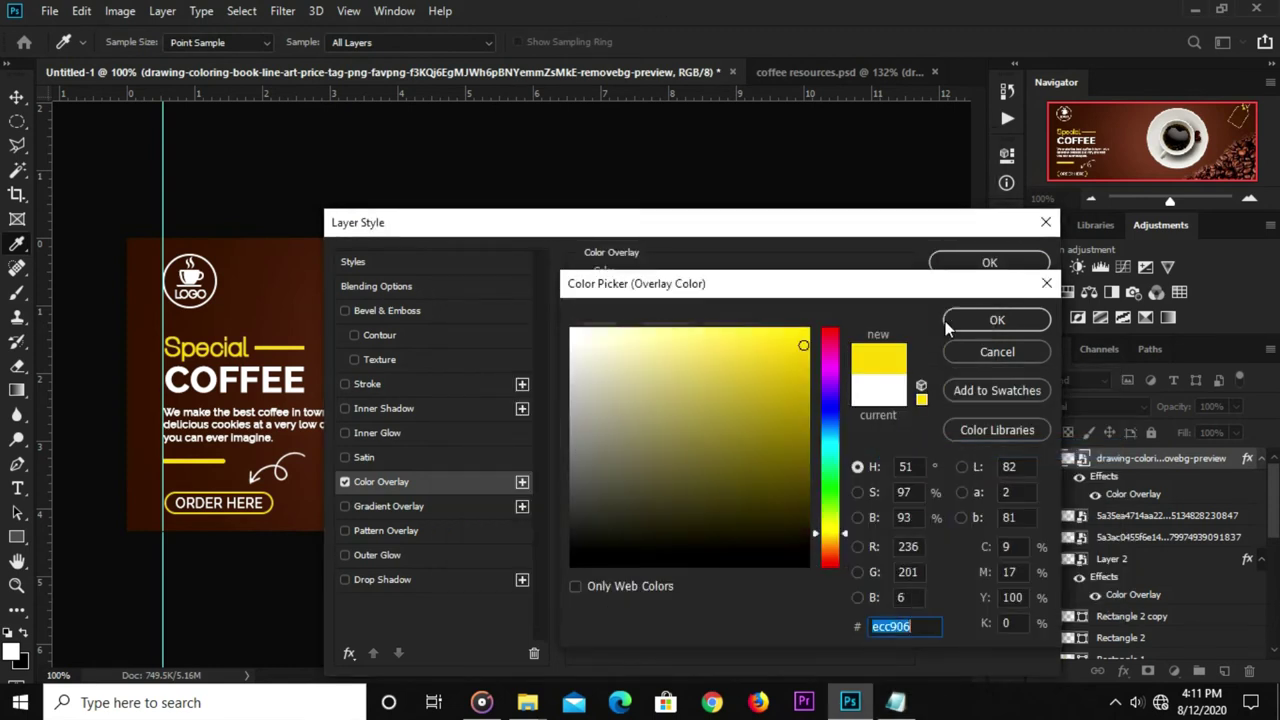
pyautogui.click(990, 320)
pyautogui.click(989, 262)
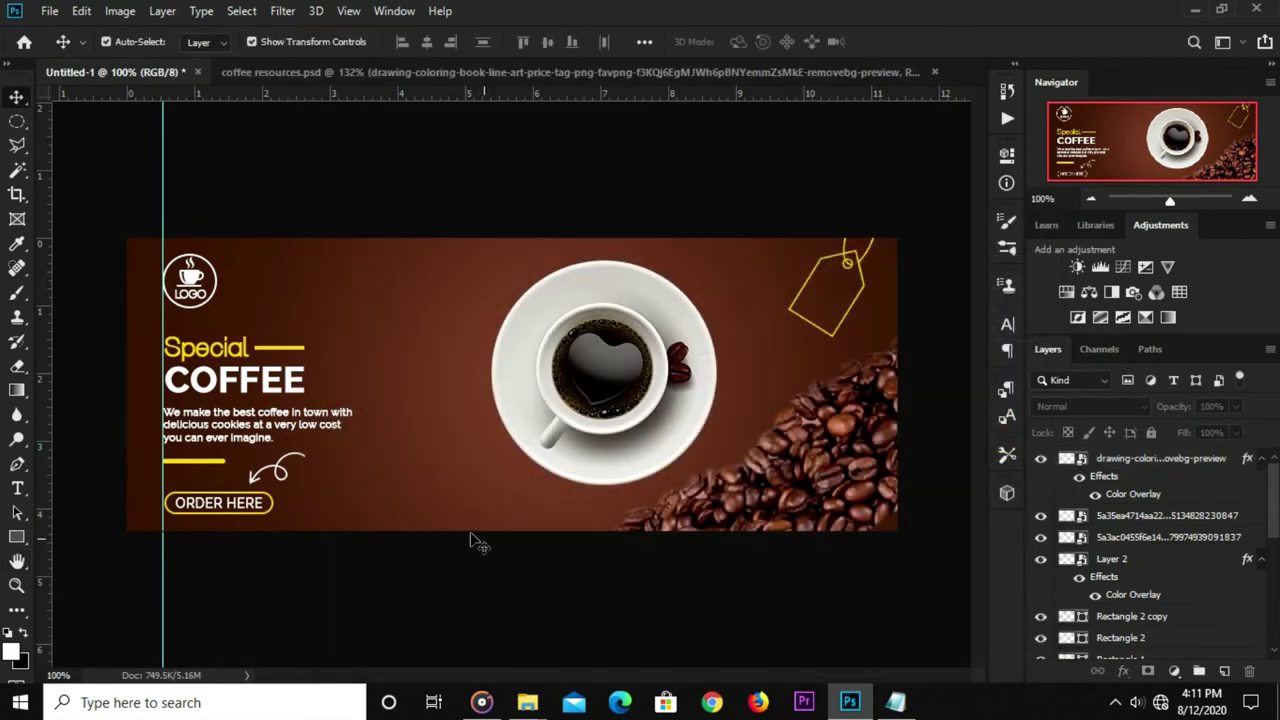
pyautogui.click(897, 702)
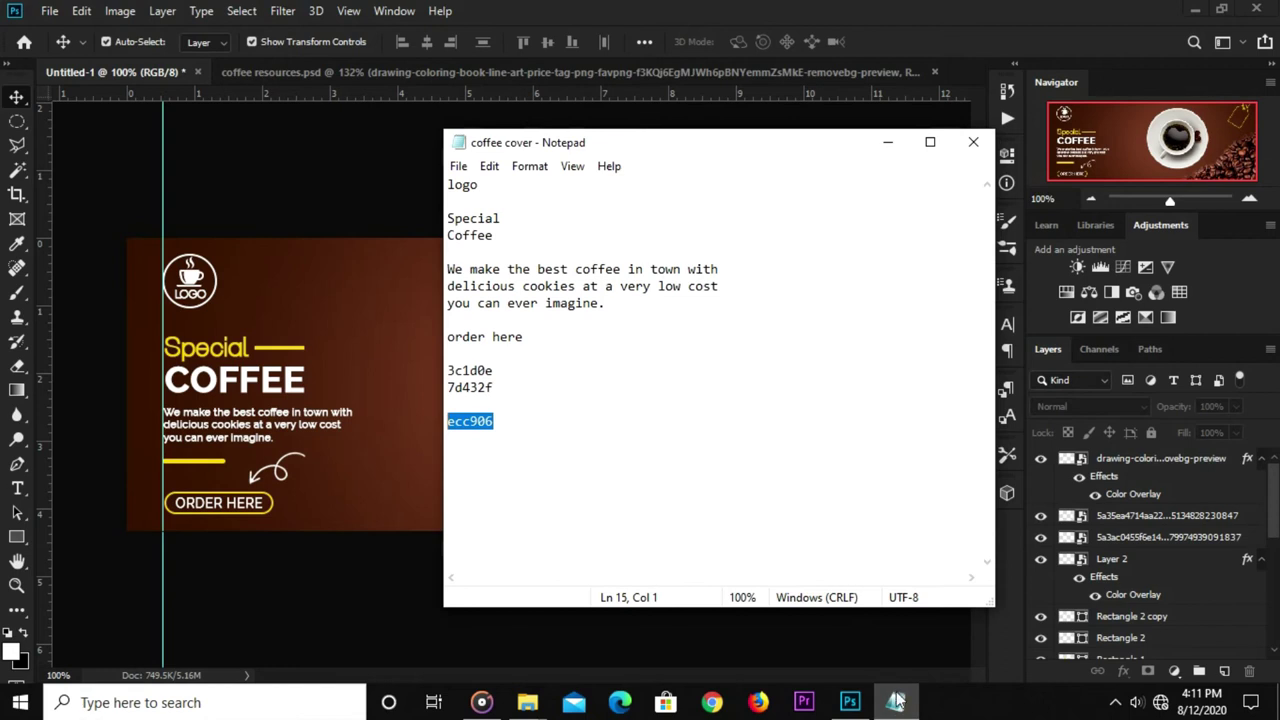
pyautogui.click(561, 404)
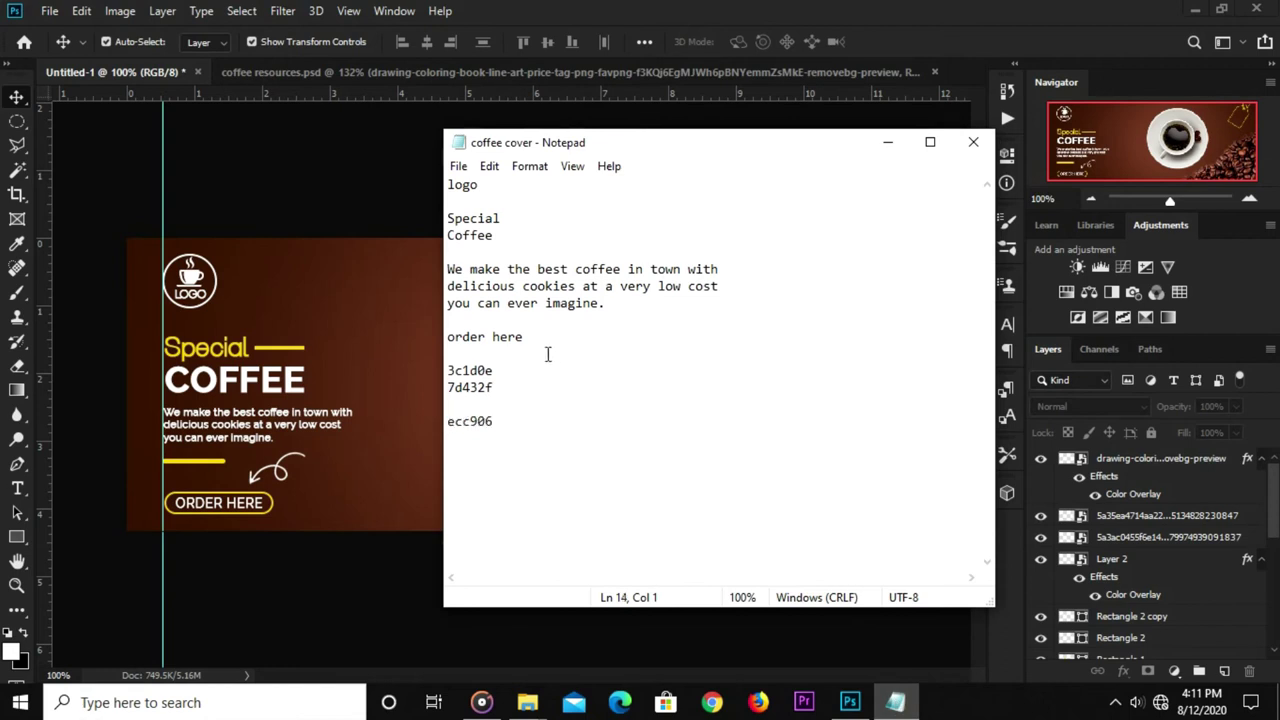
# Duplicate the COFFEE title near top centre and retype the copy as '70%'.
pyautogui.click(887, 142)
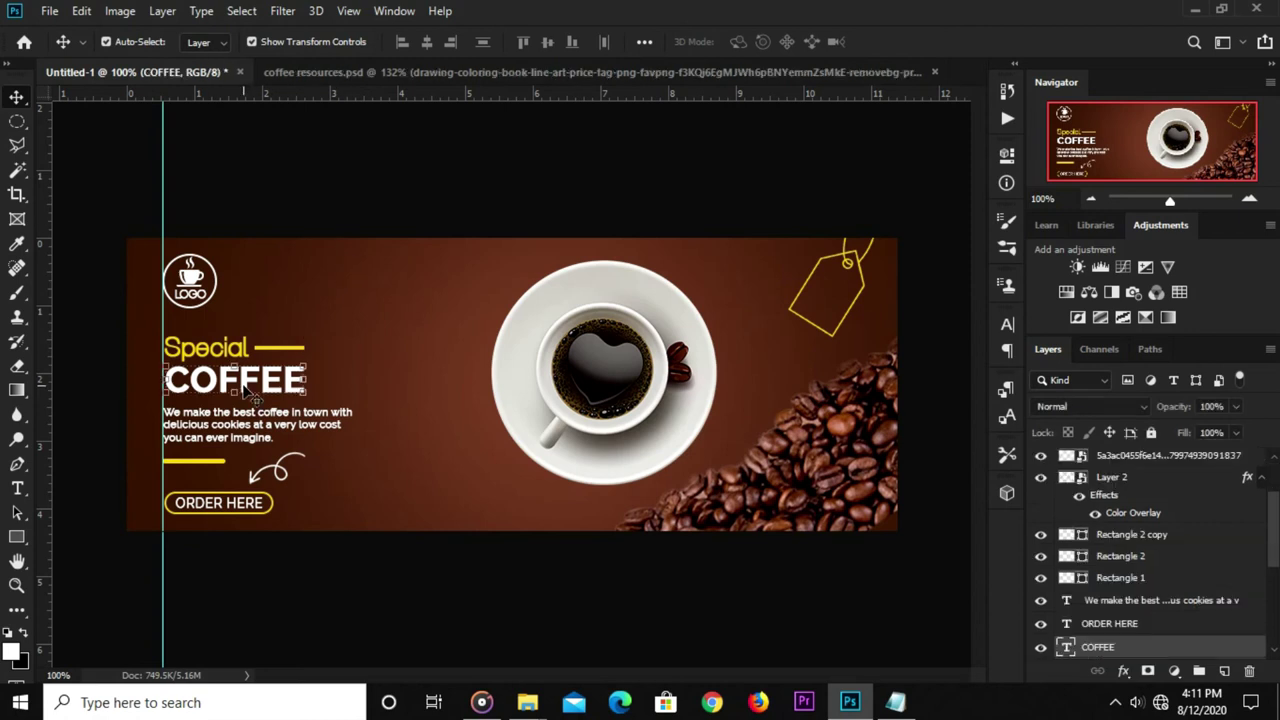
pyautogui.moveTo(253, 378); pyautogui.dragTo(418, 289)
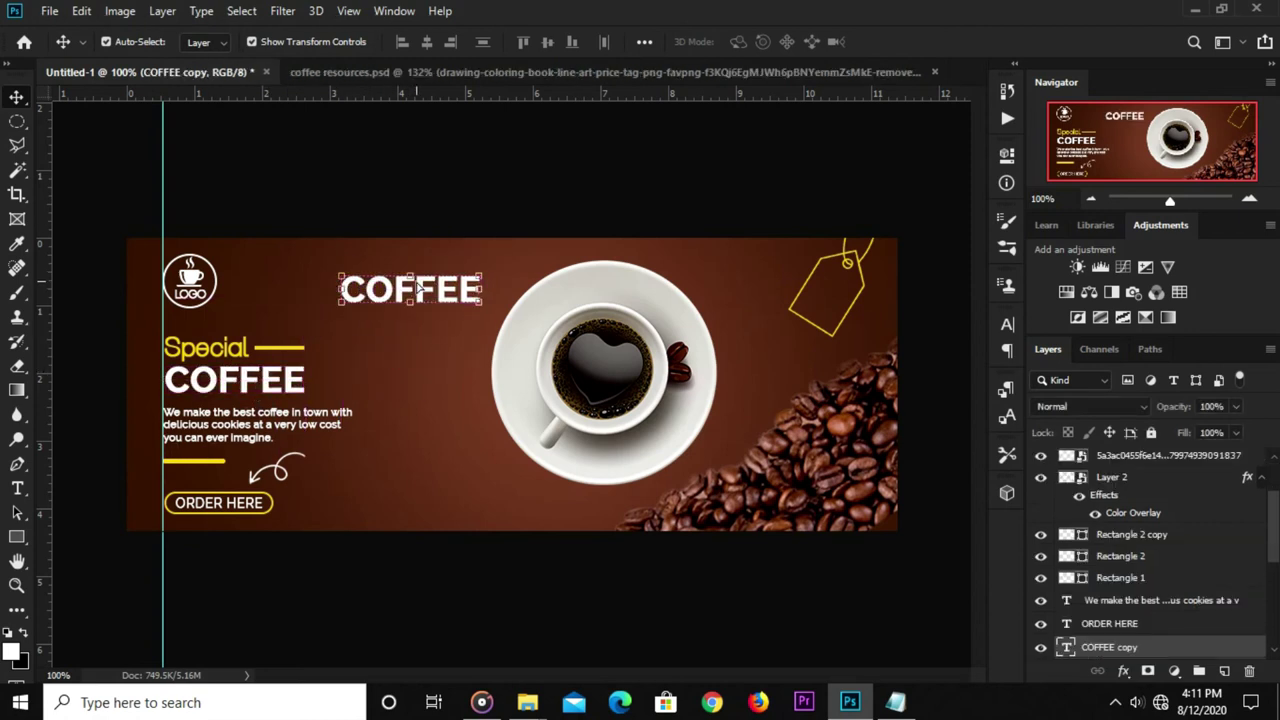
pyautogui.click(17, 488)
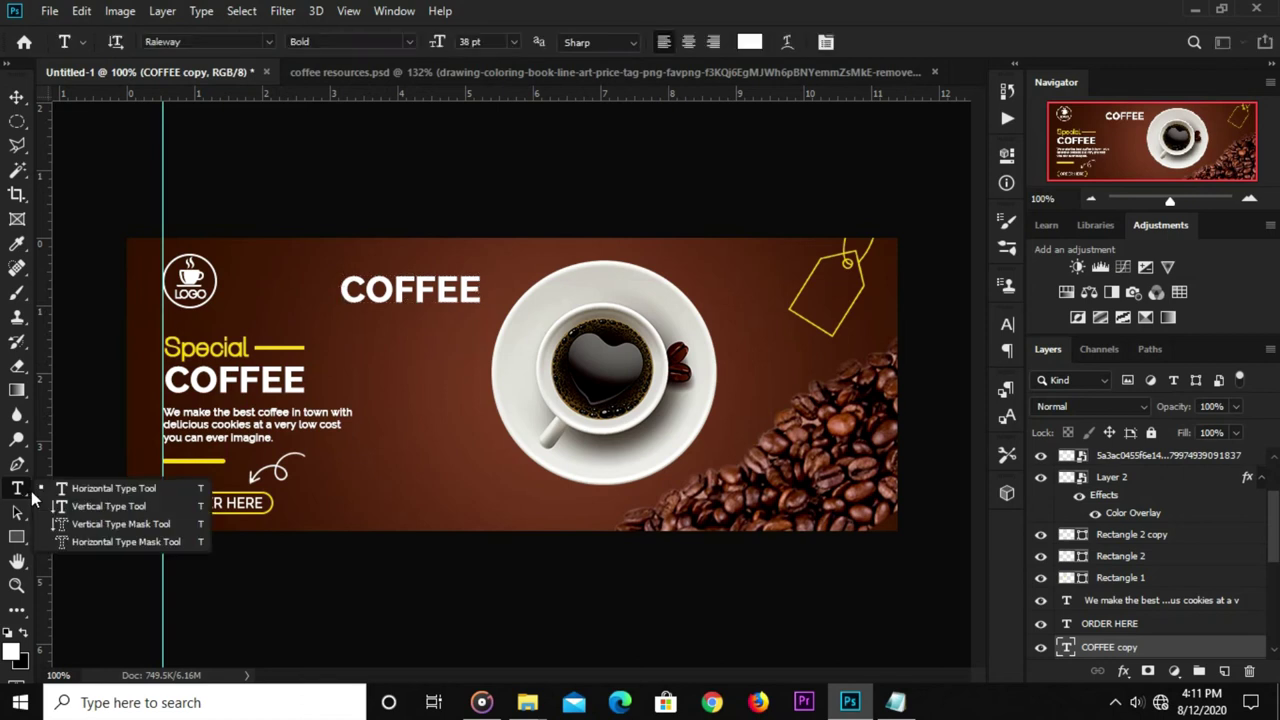
pyautogui.click(90, 489)
pyautogui.click(438, 298)
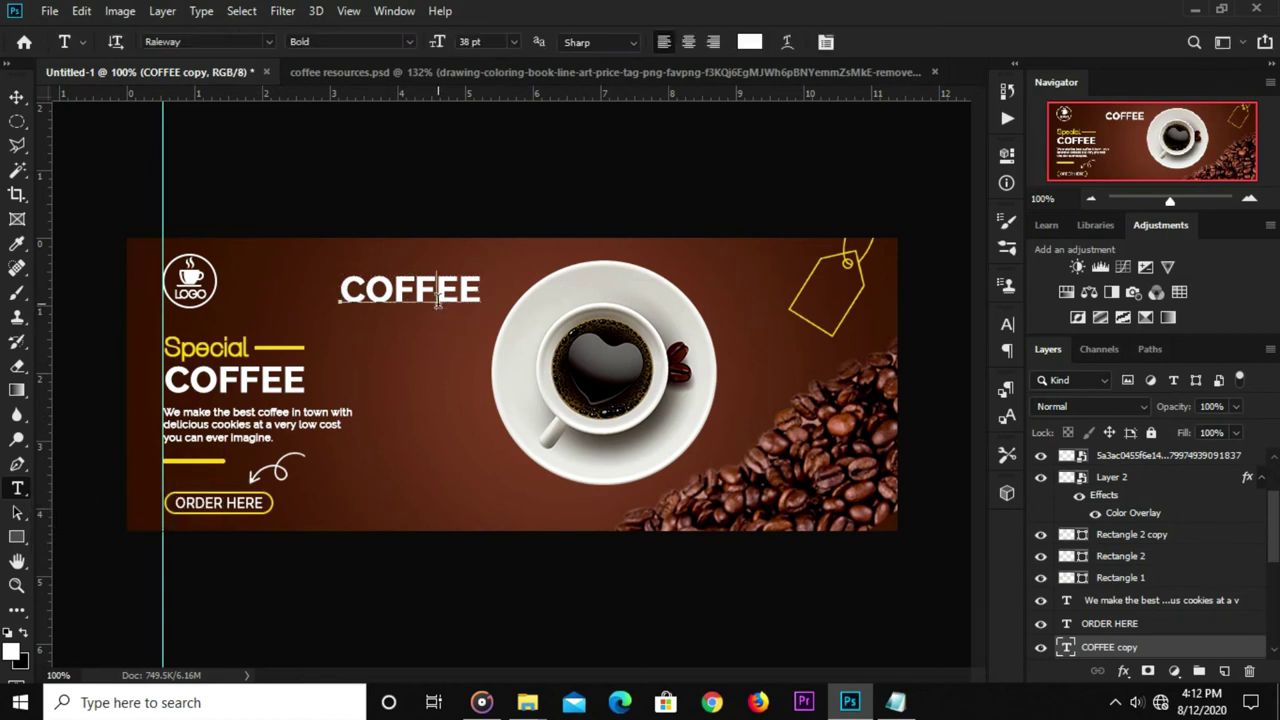
pyautogui.doubleClick(437, 302)
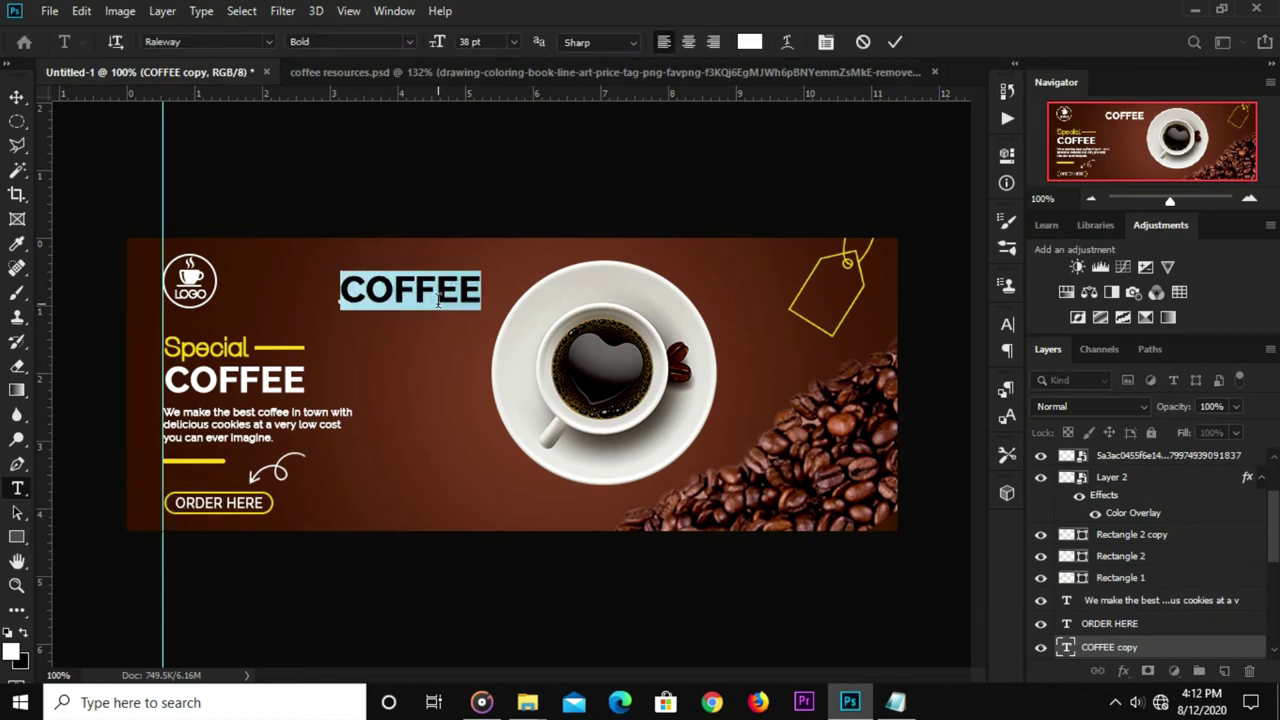
pyautogui.write('70%')
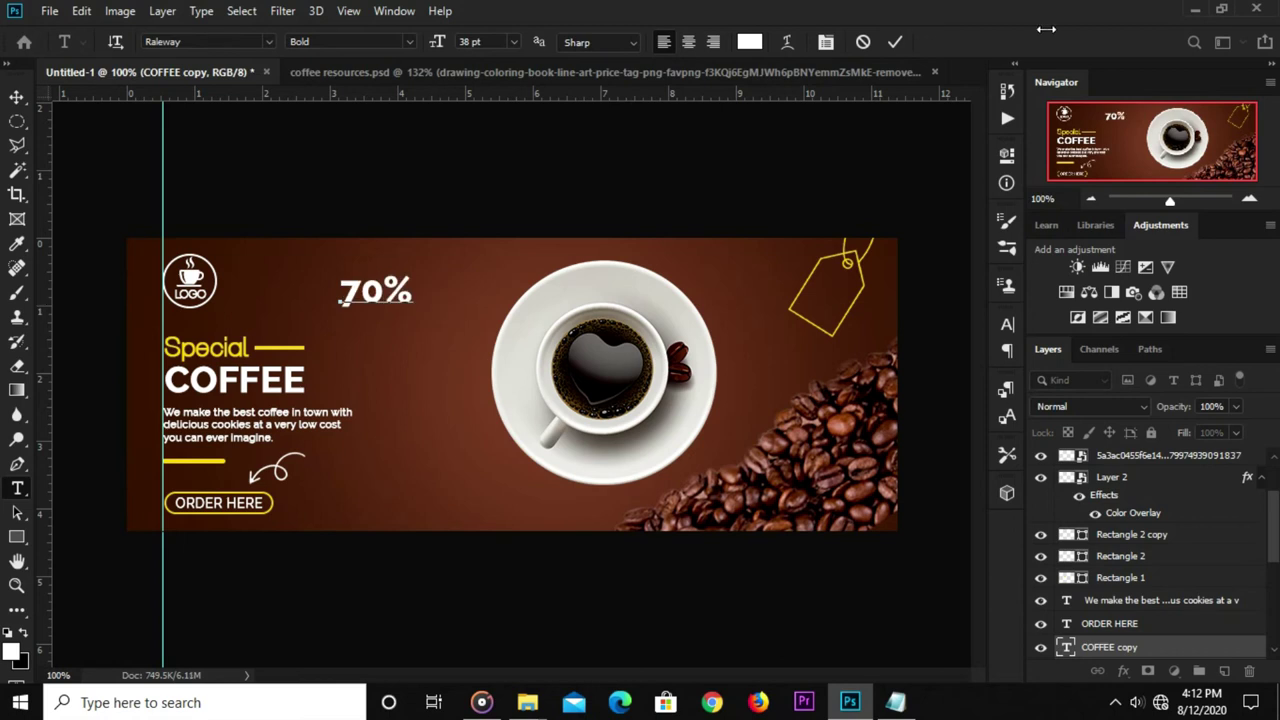
pyautogui.hotkey('ctrl', 'Return')
# Check the 70% font family, keeping Accidental Presidency unchanged.
pyautogui.press('v')
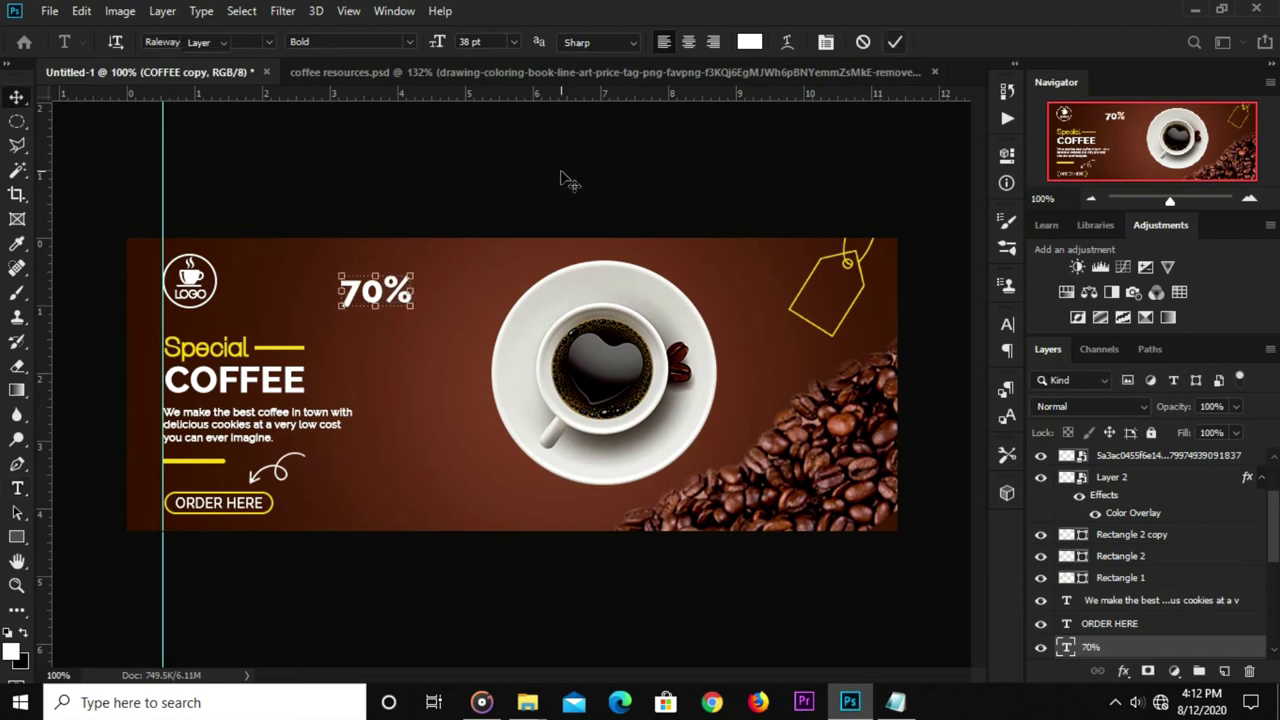
pyautogui.click(1006, 325)
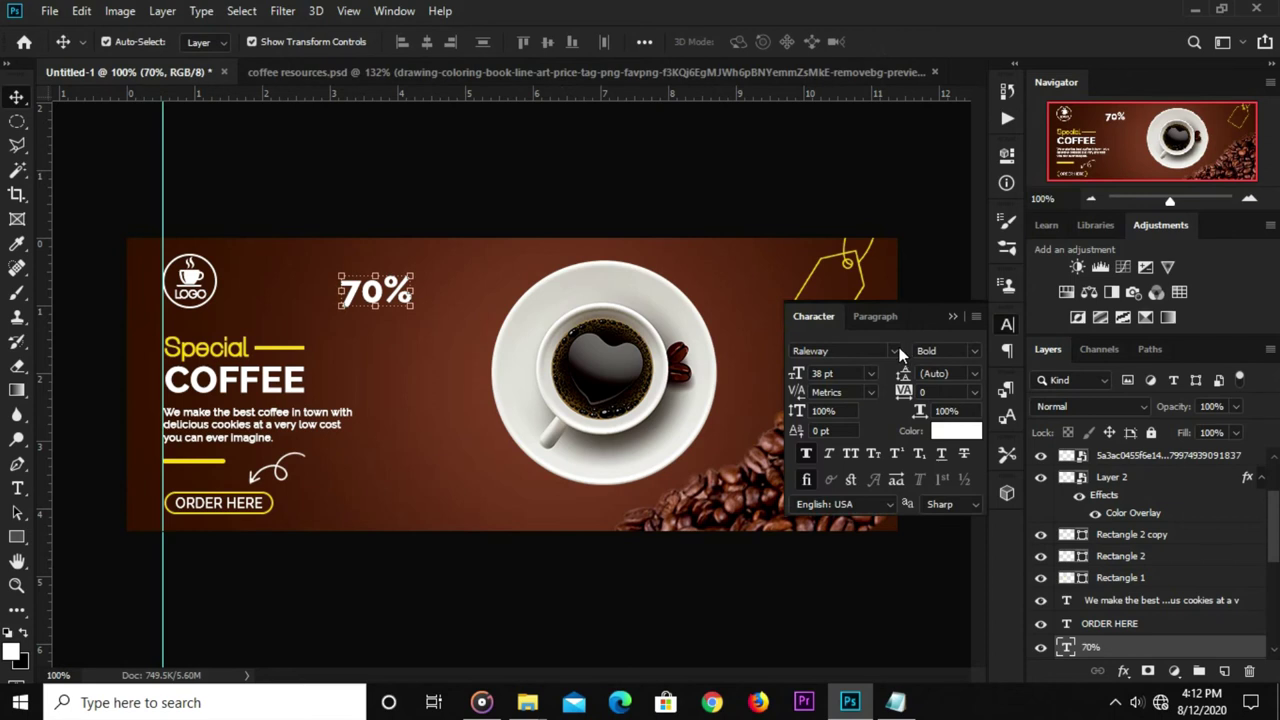
pyautogui.click(894, 351)
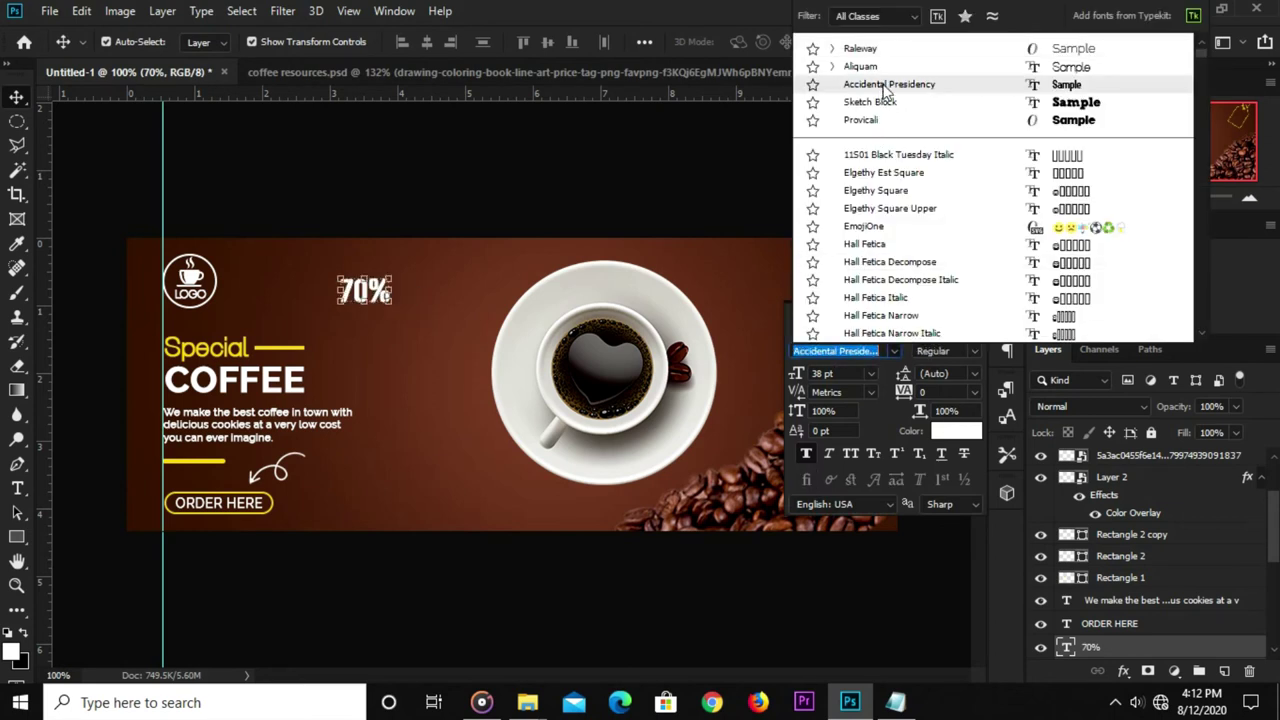
pyautogui.press('Escape')
pyautogui.click(466, 186)
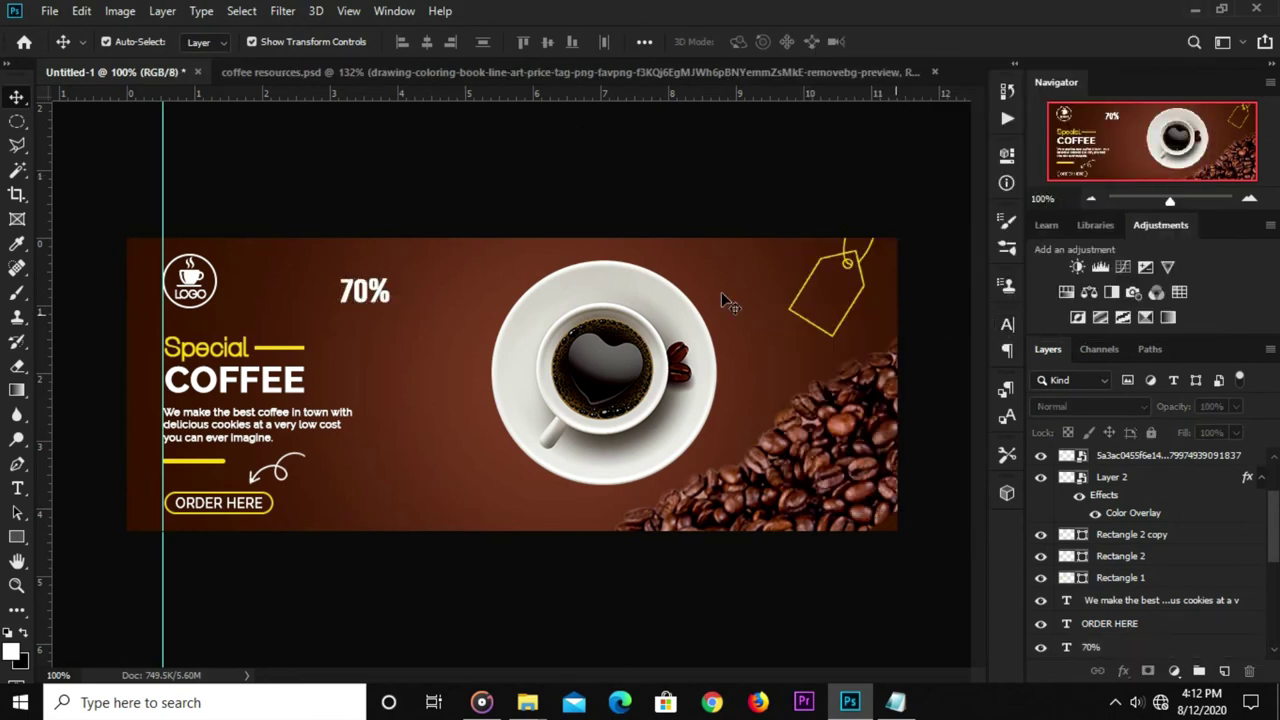
# Move 70% beside the cup and add a copy below retyped as 'OFF'.
pyautogui.moveTo(350, 292)
pyautogui.mouseDown()
pyautogui.moveTo(413, 283)
pyautogui.moveTo(424, 313)
pyautogui.mouseUp()
pyautogui.press('t')
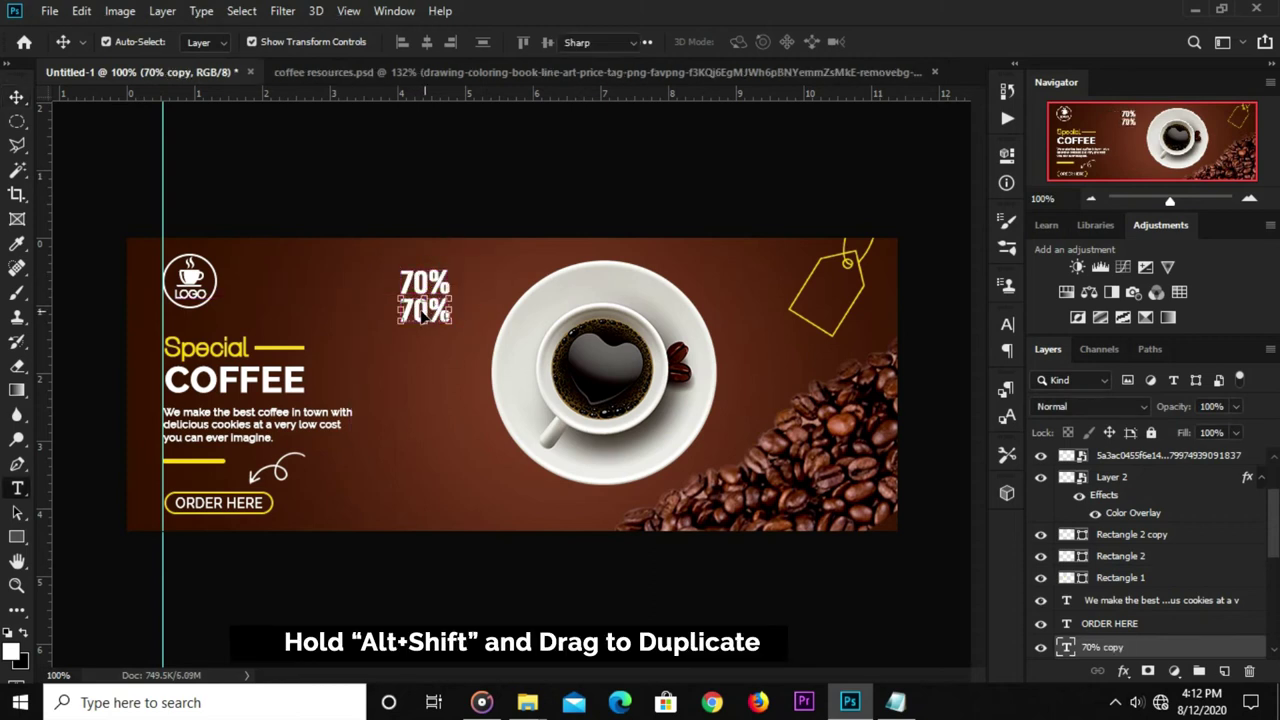
pyautogui.click(423, 314)
pyautogui.hotkey('ctrl', 'a')
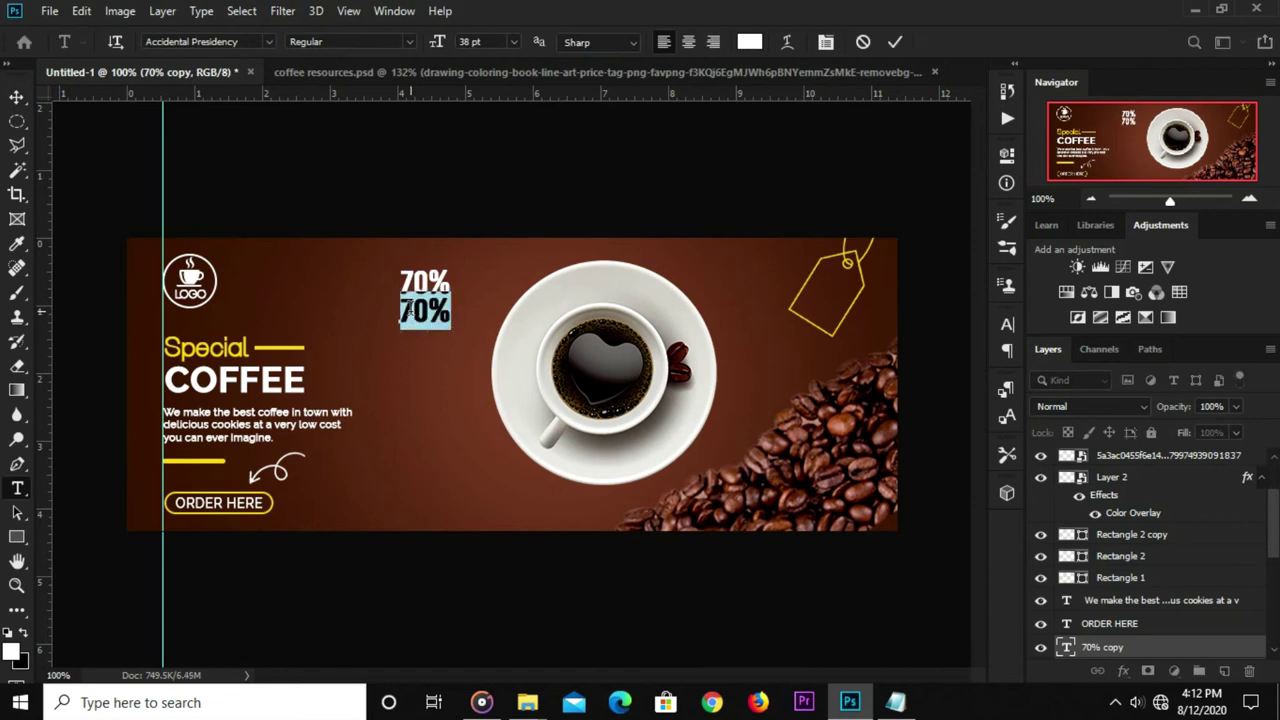
pyautogui.write('OFF')
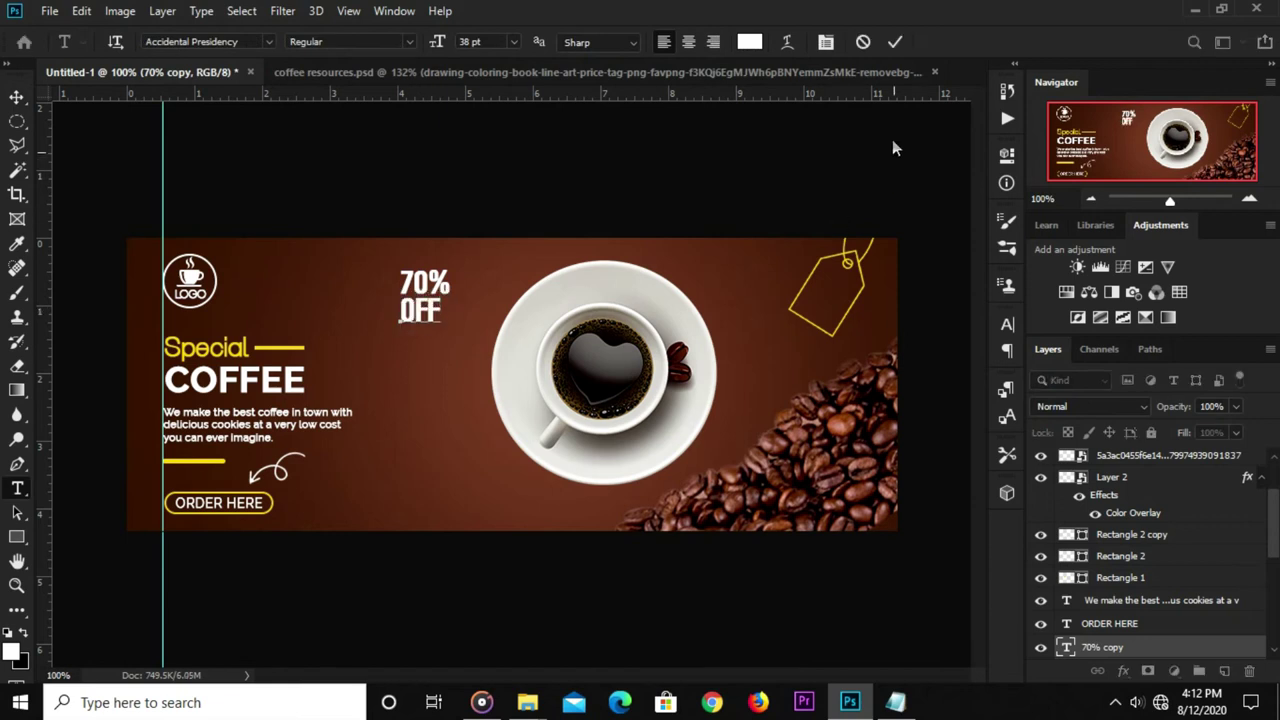
pyautogui.click(894, 41)
# Enlarge the OFF text to about 125%.
pyautogui.press('v')
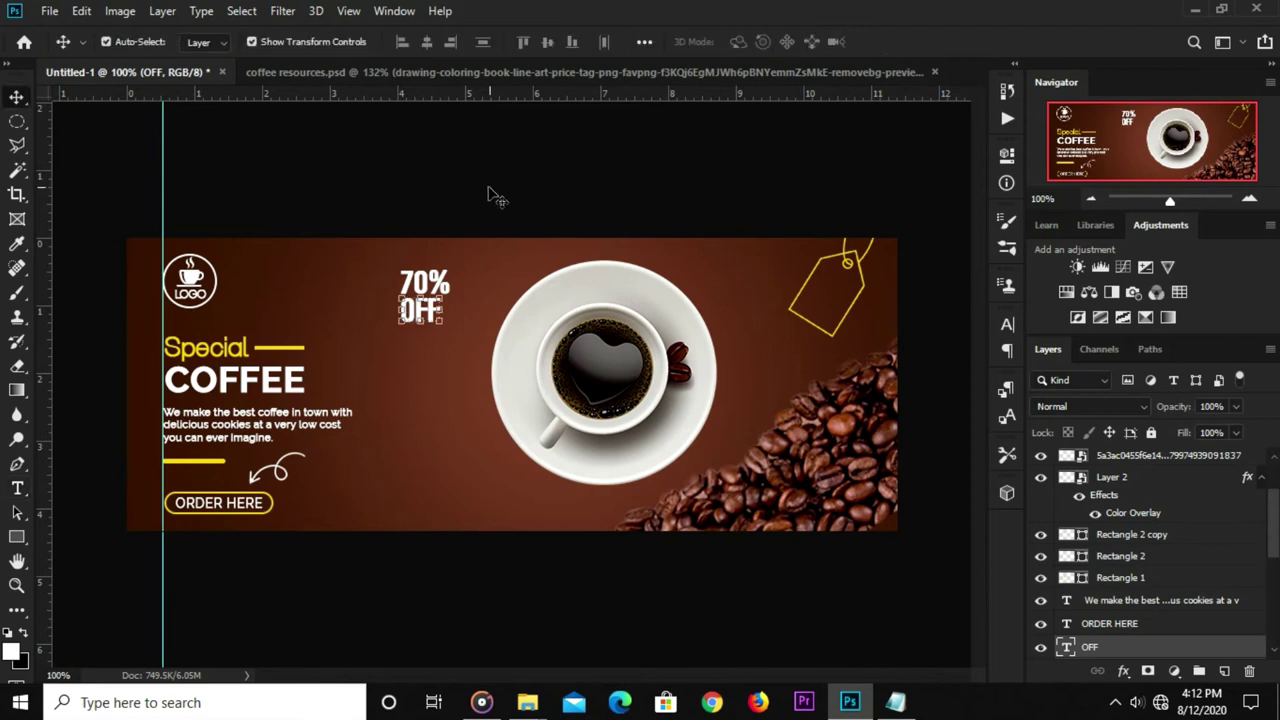
pyautogui.hotkey('ctrl', 't')
pyautogui.moveTo(440, 335); pyautogui.dragTo(450, 344)
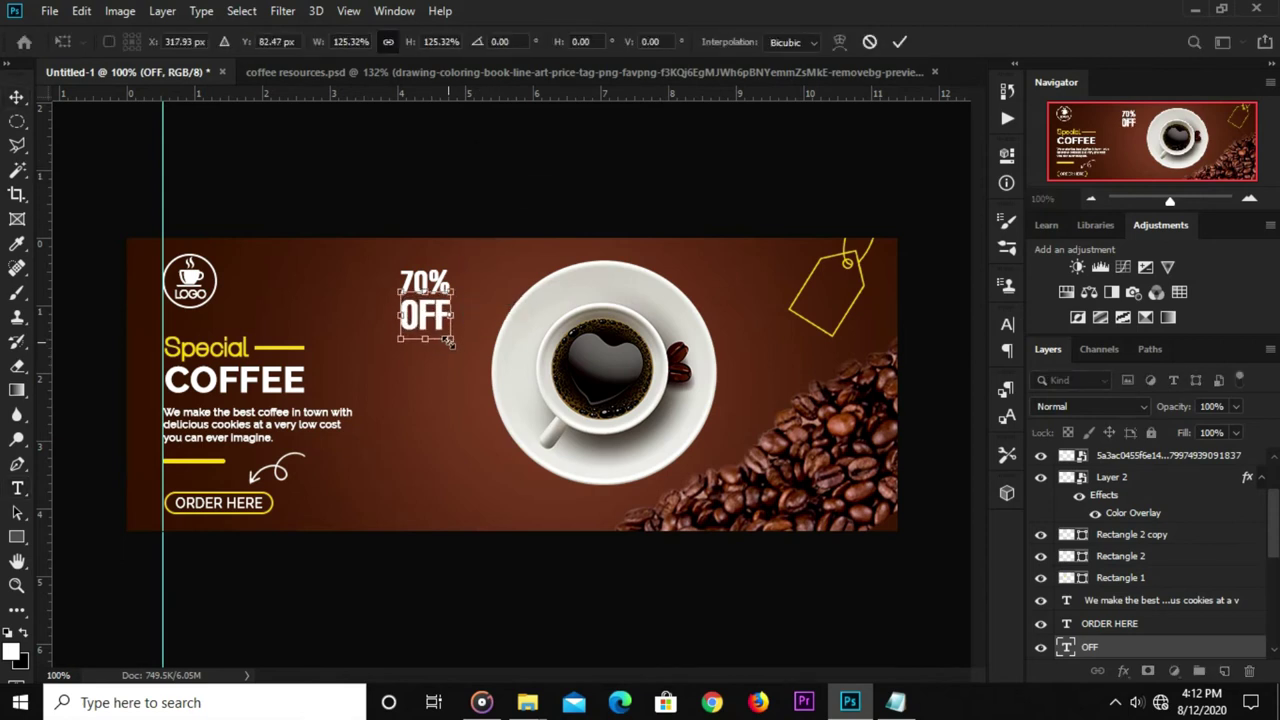
pyautogui.press('Return')
pyautogui.click(482, 230)
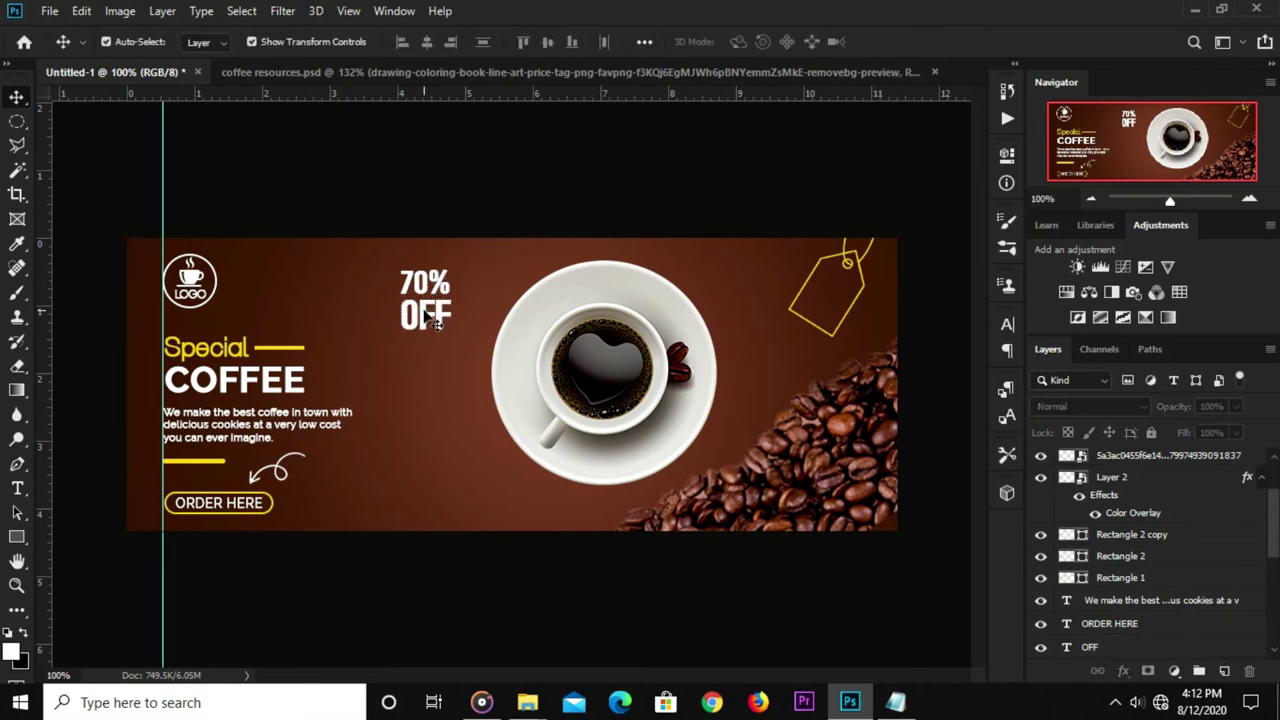
# Select the 70% and OFF text layers together and drag them above the other layers.
pyautogui.click(1104, 495)
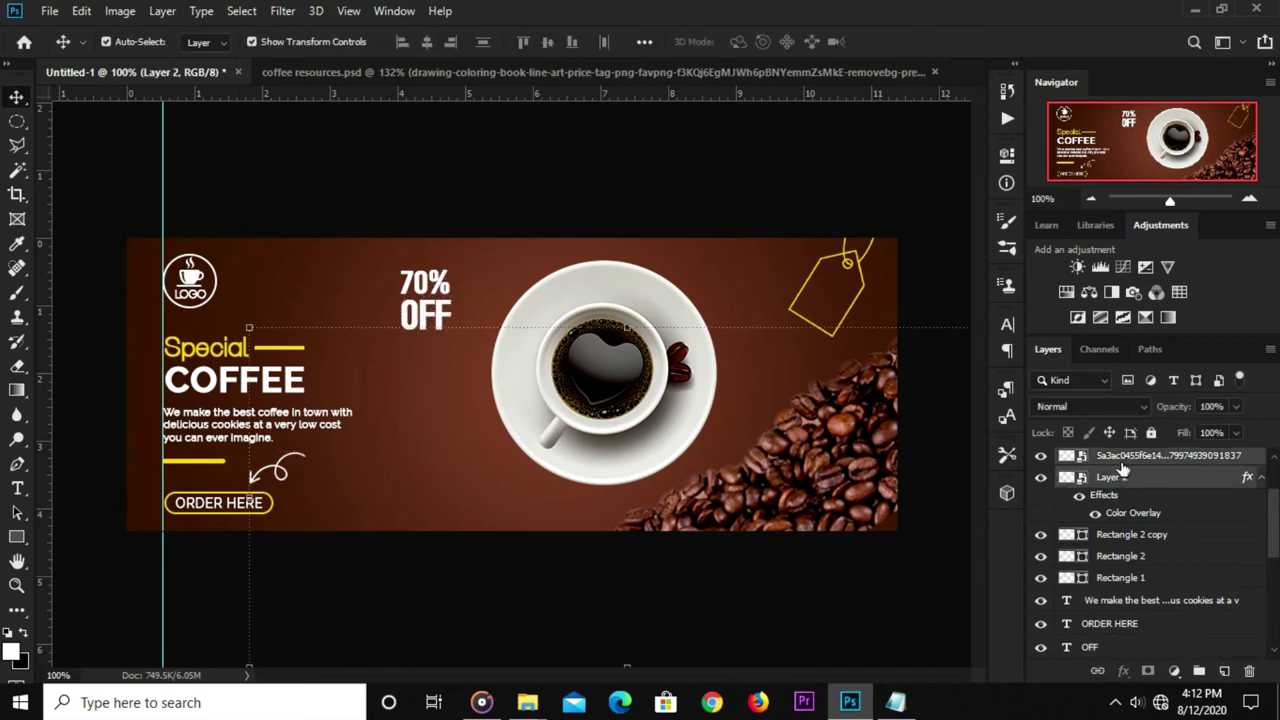
pyautogui.click(608, 190)
pyautogui.click(420, 296)
pyautogui.scroll(-3, 1150, 505)
pyautogui.scroll(-3, 1158, 508)
pyautogui.scroll(4, 1138, 524)
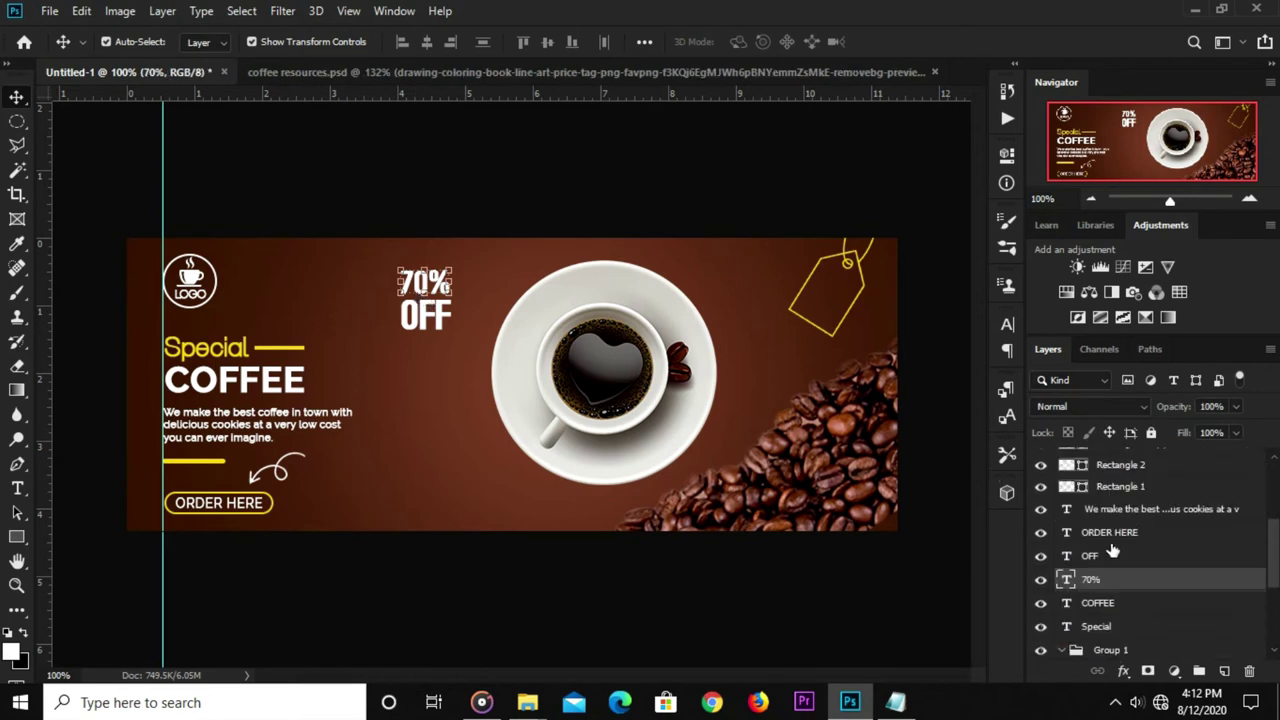
pyautogui.keyDown('shift'); pyautogui.click(1105, 556); pyautogui.keyUp('shift')
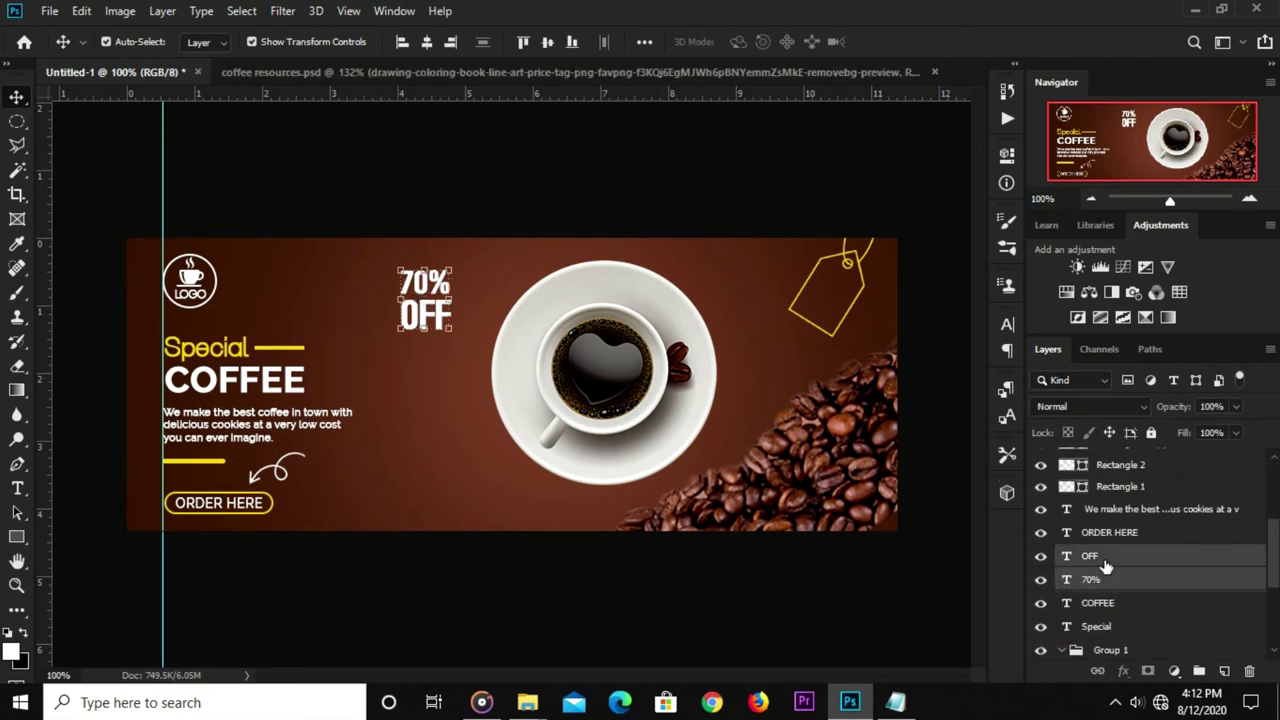
pyautogui.moveTo(1108, 579); pyautogui.dragTo(1107, 406)
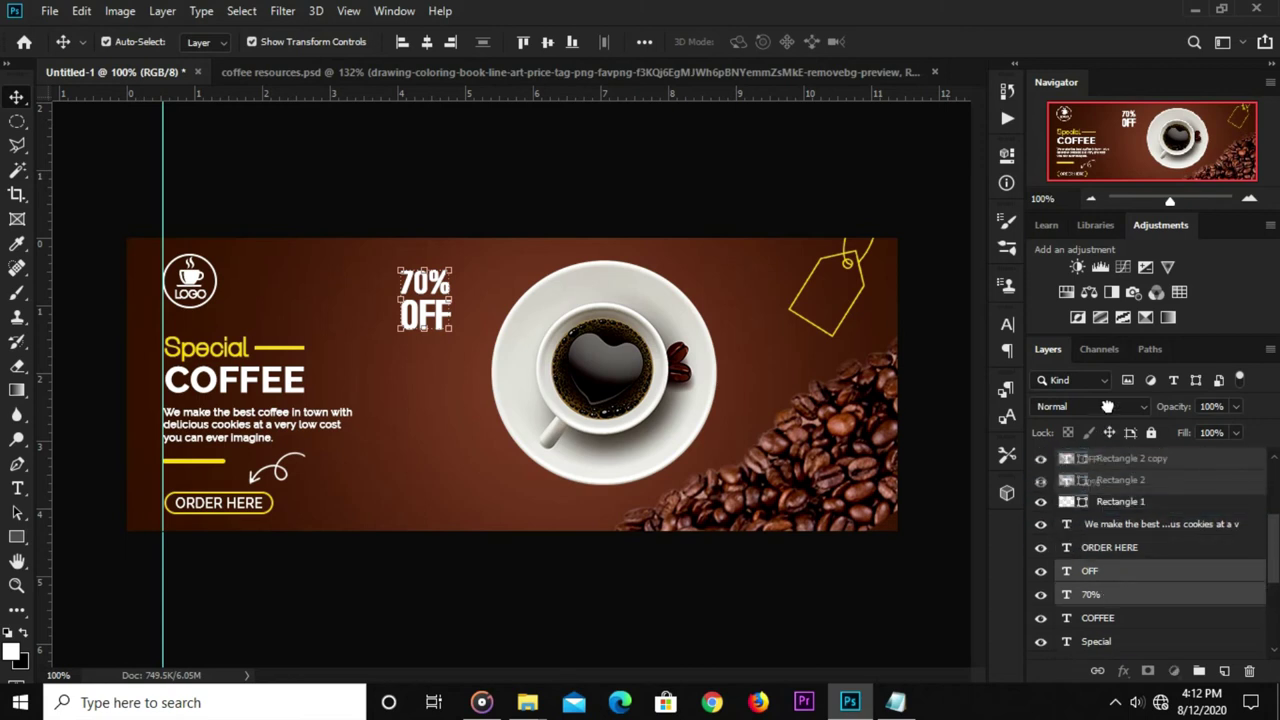
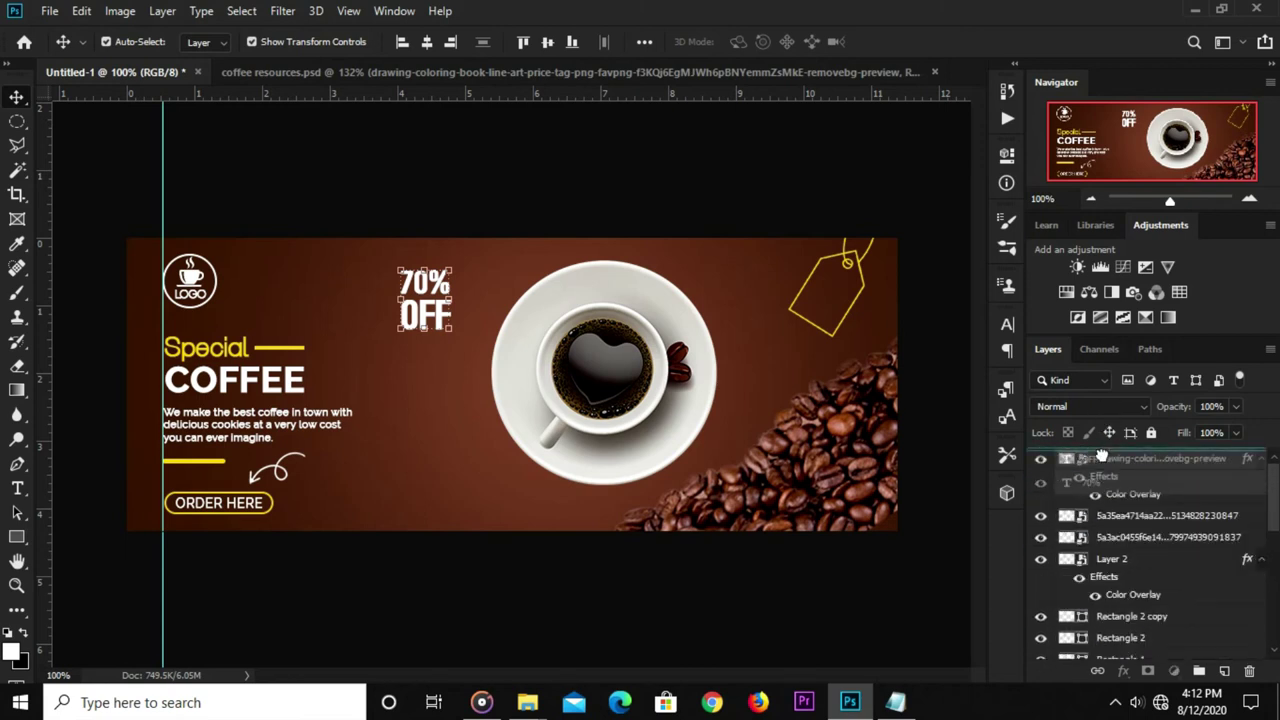
# Group the 70% and OFF text and fit it onto the price tag, scaled ~81% and rotated ~32°.
pyautogui.moveTo(1105, 434); pyautogui.dragTo(1075, 462)
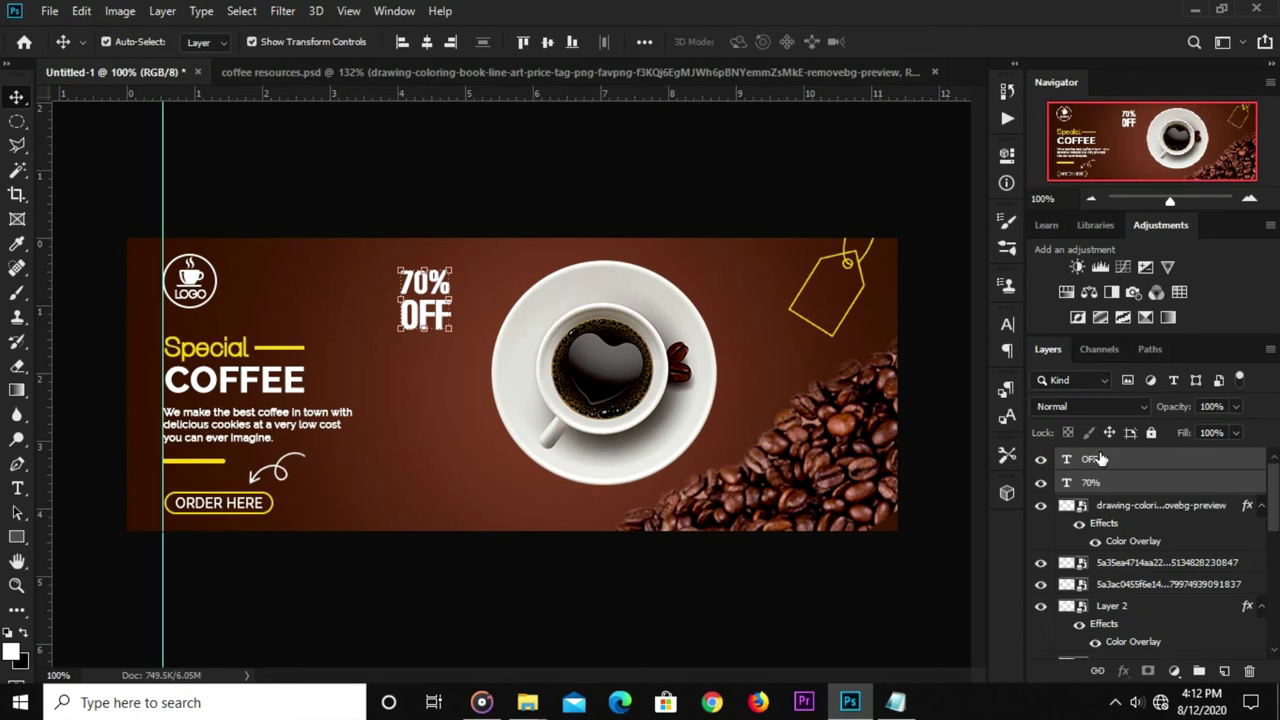
pyautogui.hotkey('ctrl', 'g')
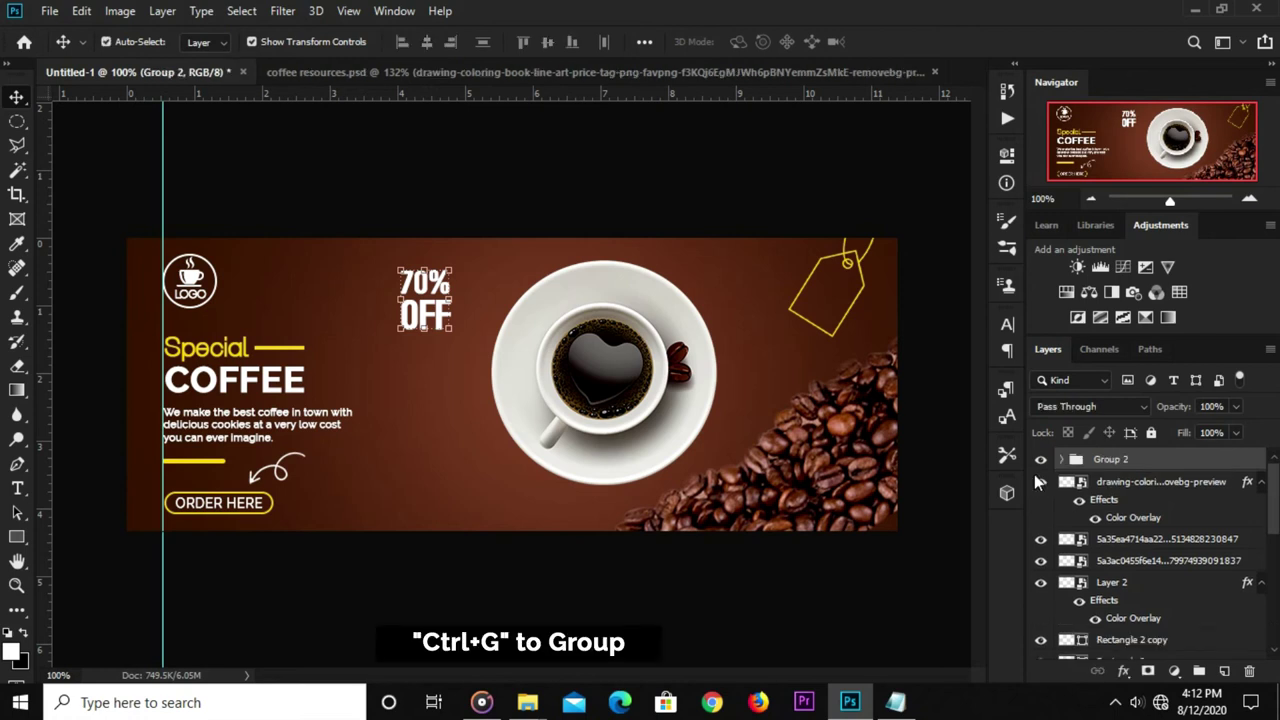
pyautogui.moveTo(428, 297)
pyautogui.mouseDown()
pyautogui.moveTo(904, 318)
pyautogui.moveTo(826, 302)
pyautogui.mouseUp()
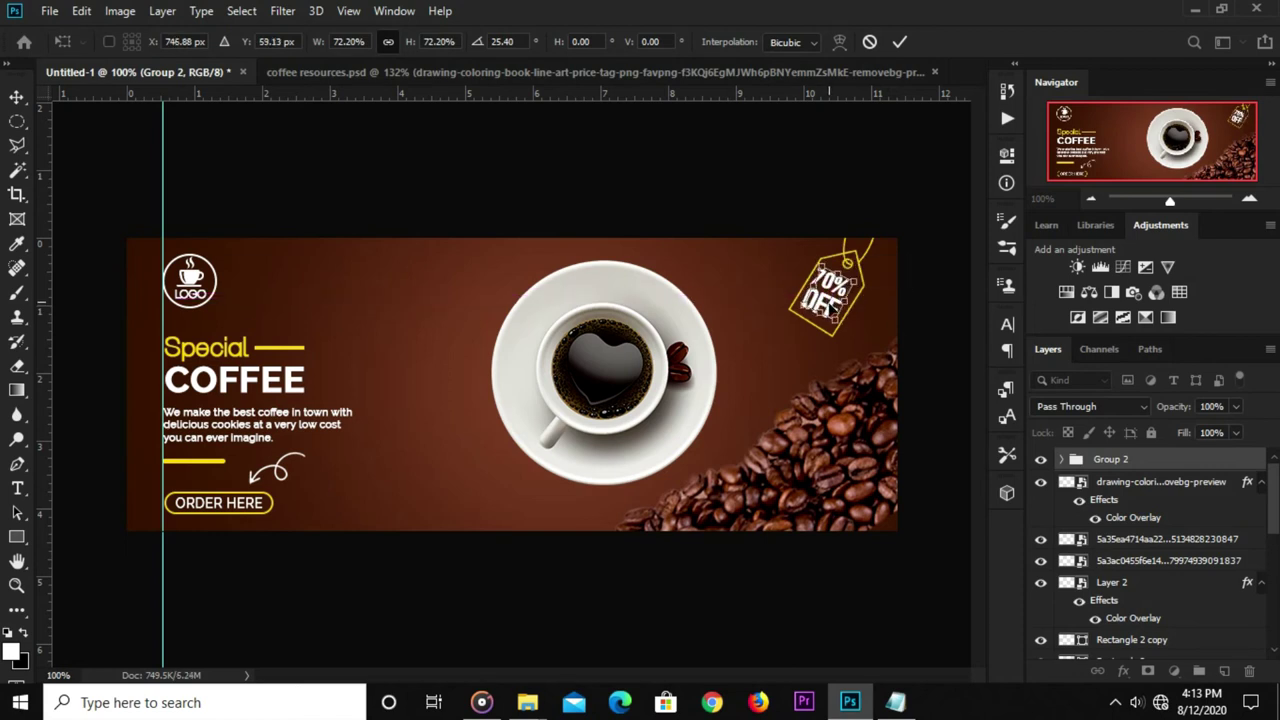
pyautogui.moveTo(840, 328); pyautogui.dragTo(846, 345)
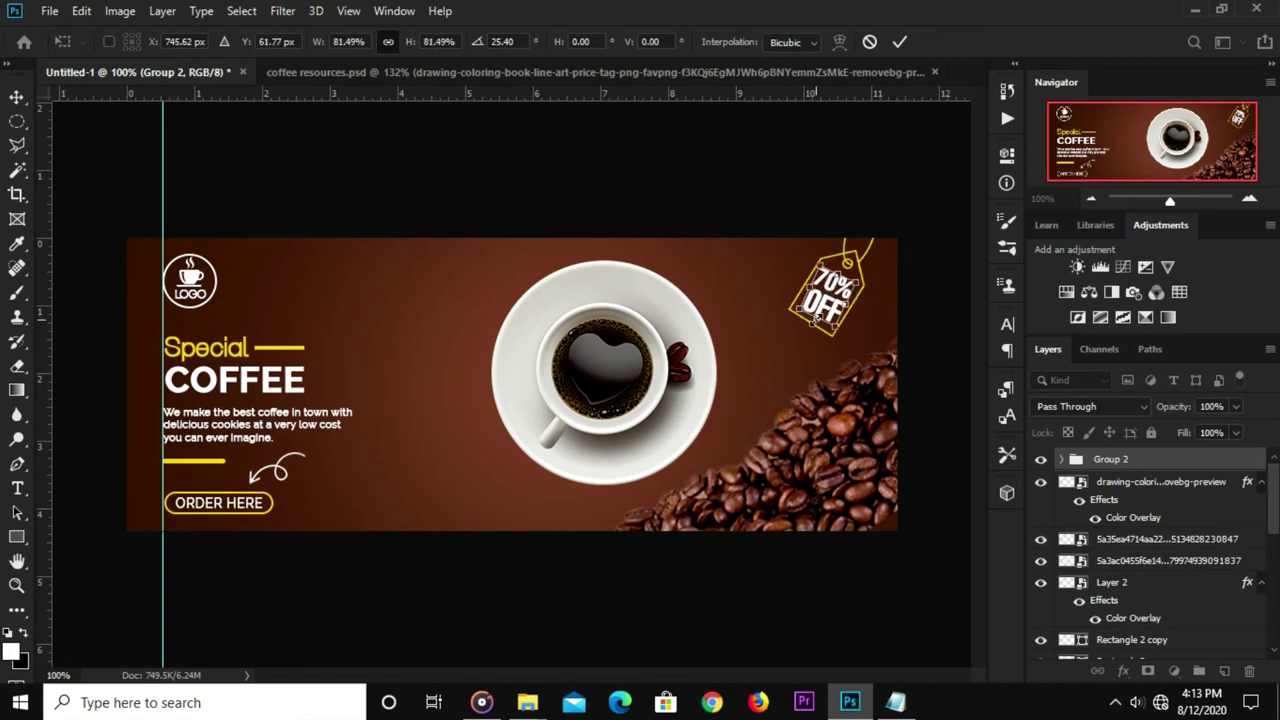
pyautogui.moveTo(875, 274); pyautogui.dragTo(876, 281)
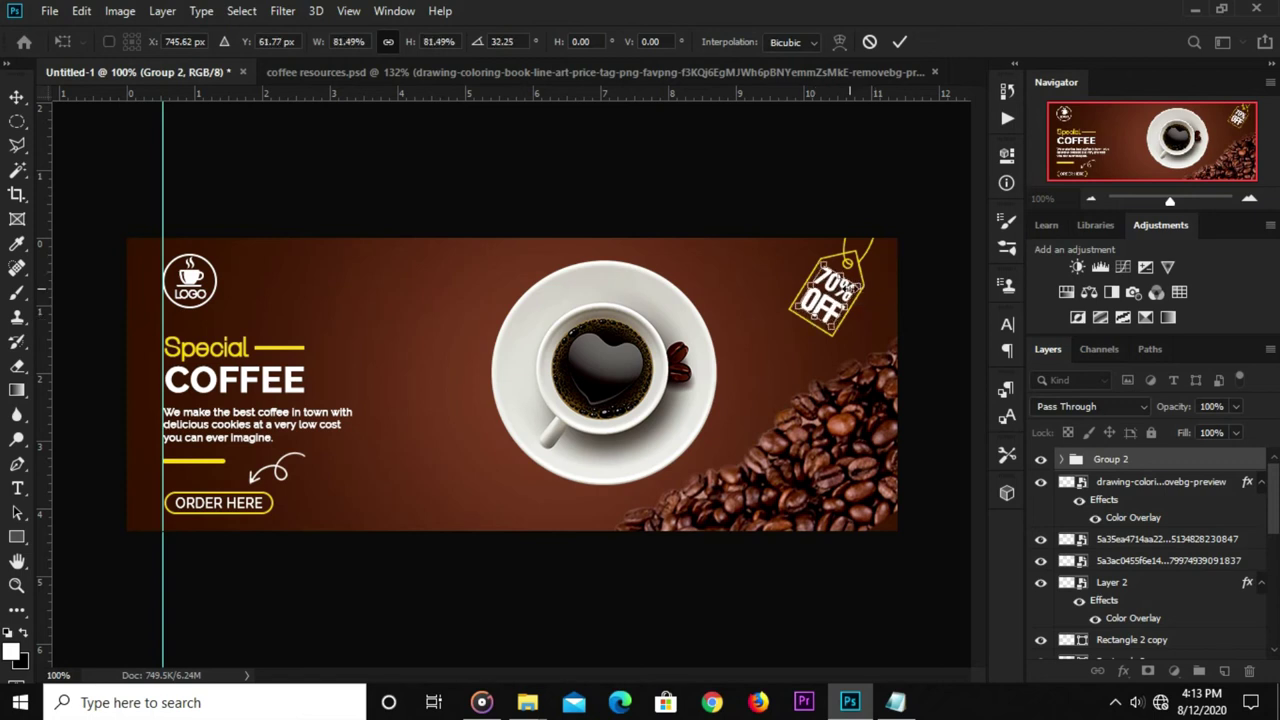
pyautogui.press('Return')
pyautogui.click(862, 218)
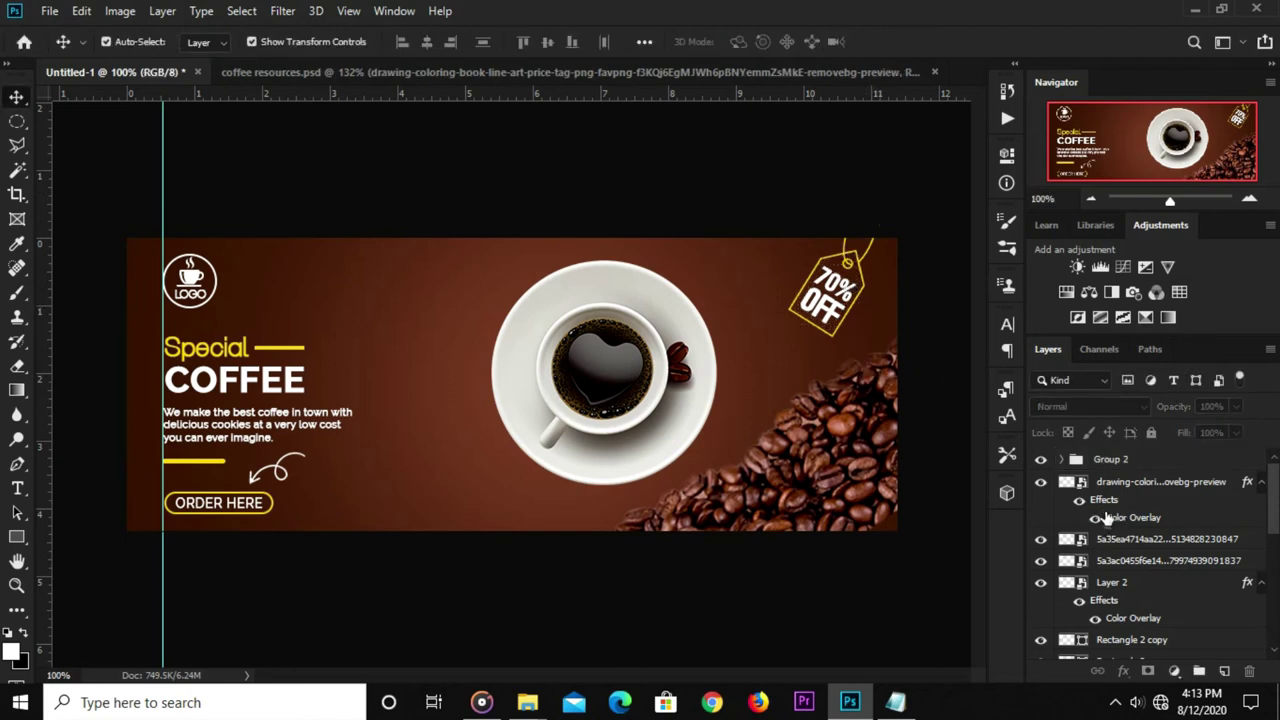
# Rotate the 70% OFF text group slightly back to straighten it on the tag.
pyautogui.click(1105, 462)
pyautogui.scroll(4, 762, 296)
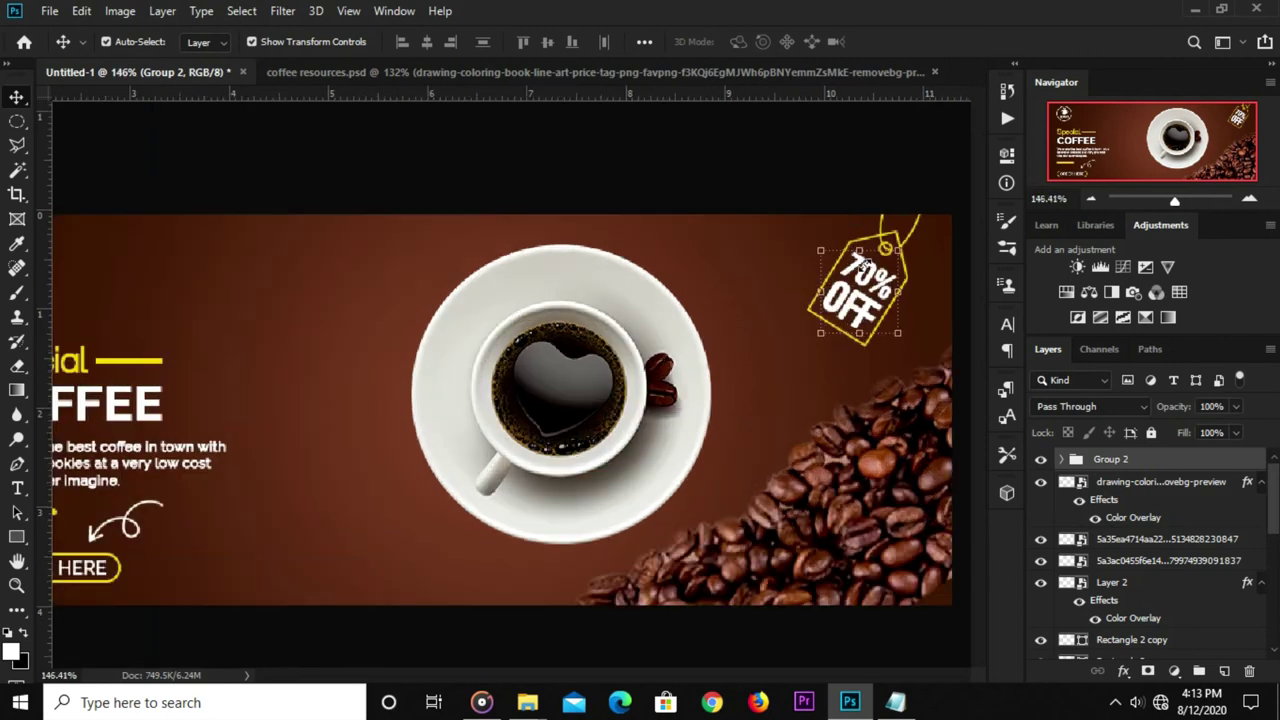
pyautogui.moveTo(917, 265); pyautogui.dragTo(910, 265)
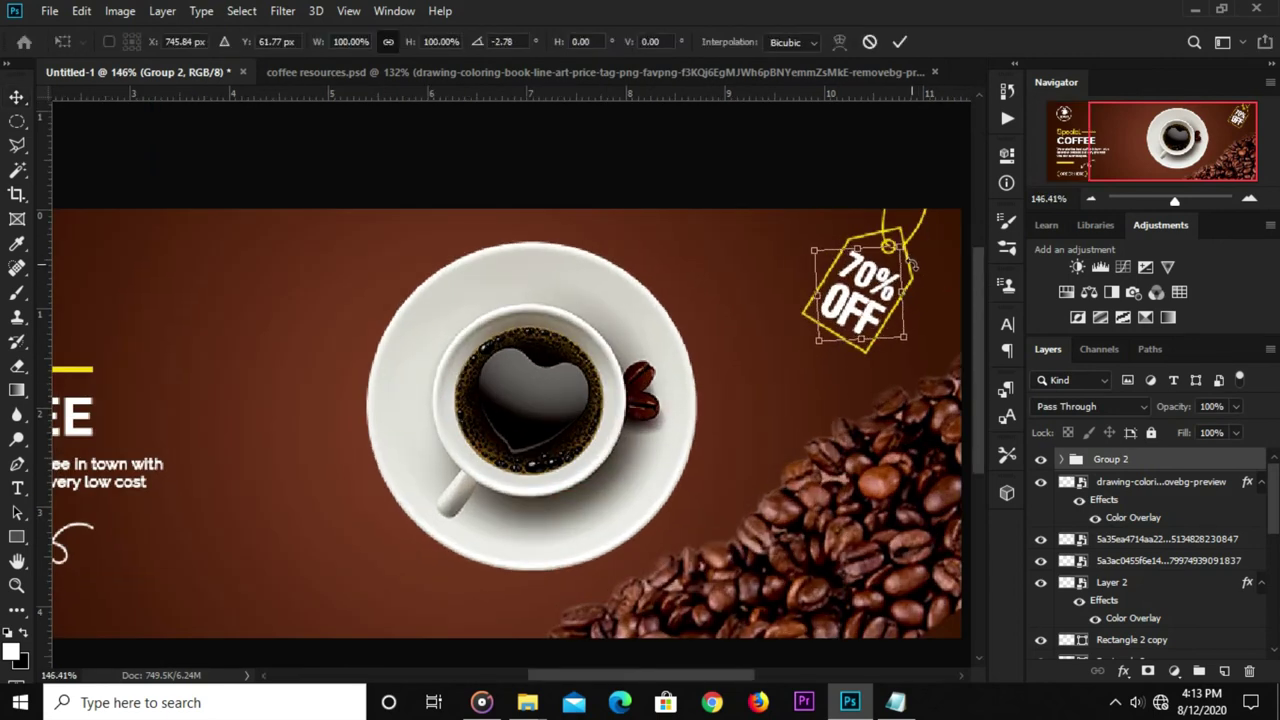
pyautogui.press('Return')
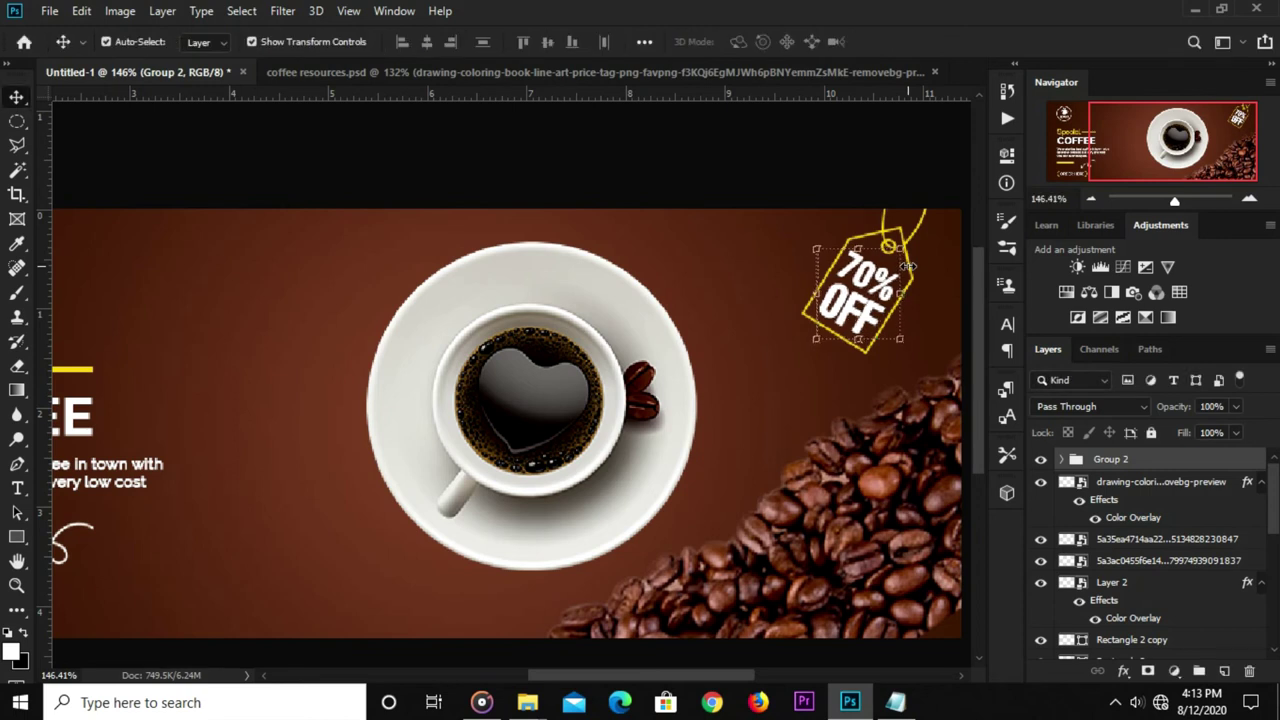
# Group the 70% OFF text with the price tag outline as Group 3.
pyautogui.hotkey('ctrl', '1')
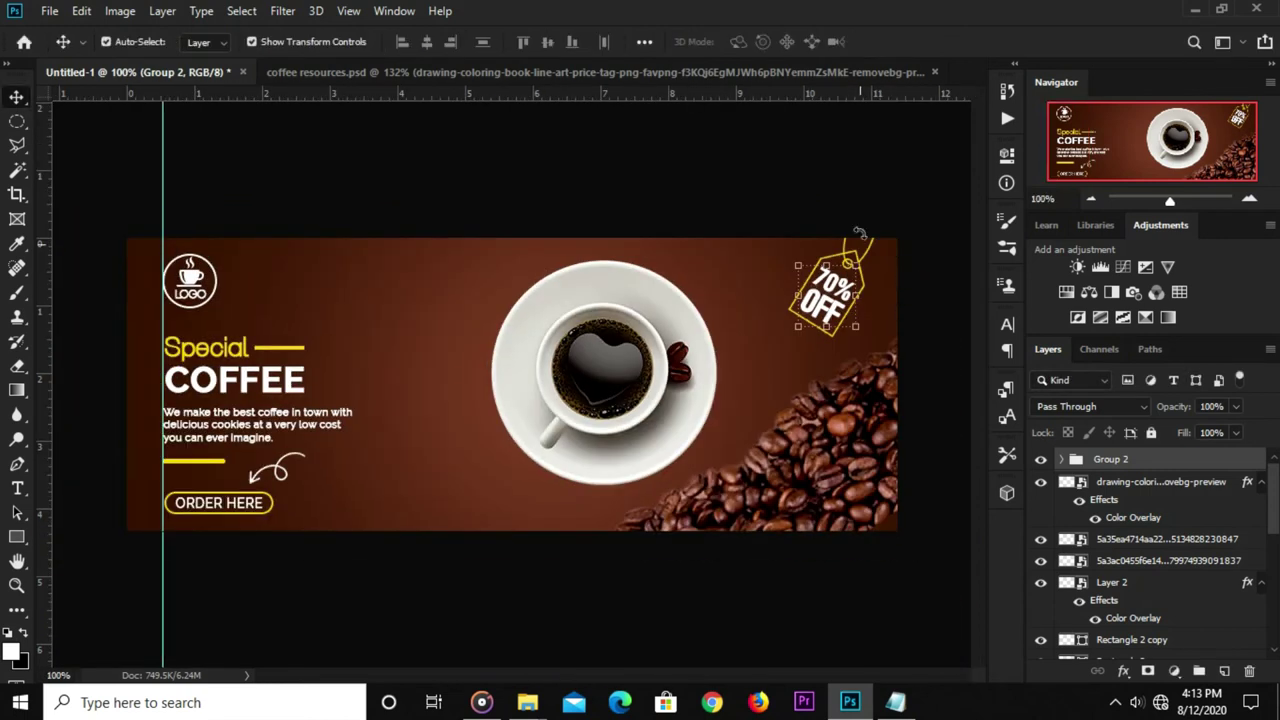
pyautogui.keyDown('ctrl'); pyautogui.click(1110, 460); pyautogui.keyUp('ctrl')
pyautogui.click(1110, 460)
pyautogui.keyDown('shift'); pyautogui.click(1100, 484); pyautogui.keyUp('shift')
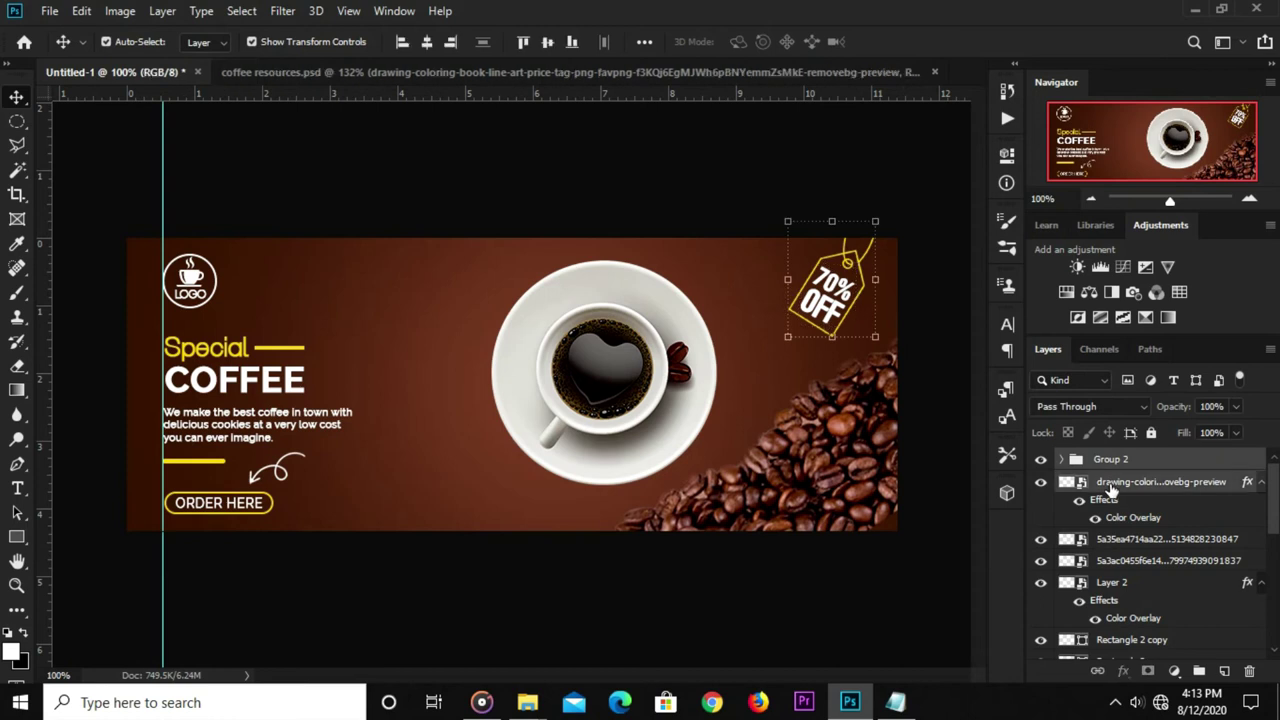
pyautogui.hotkey('ctrl', 'g')
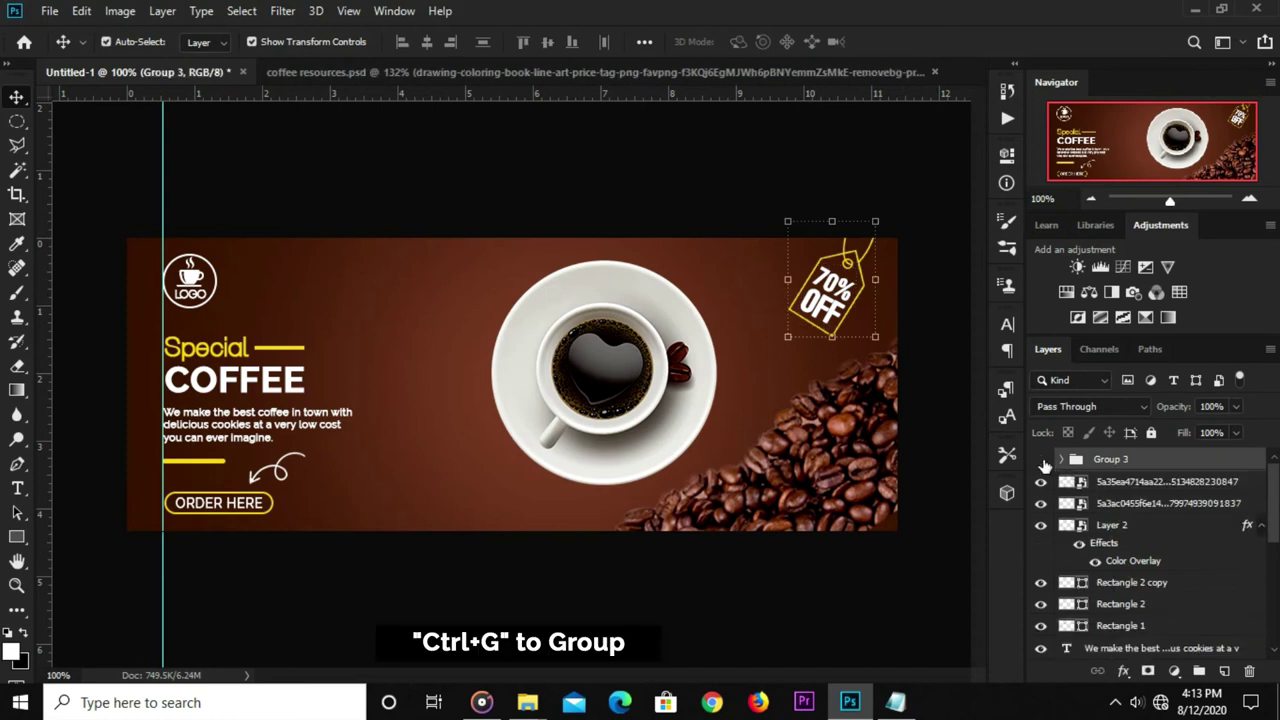
pyautogui.click(570, 350)
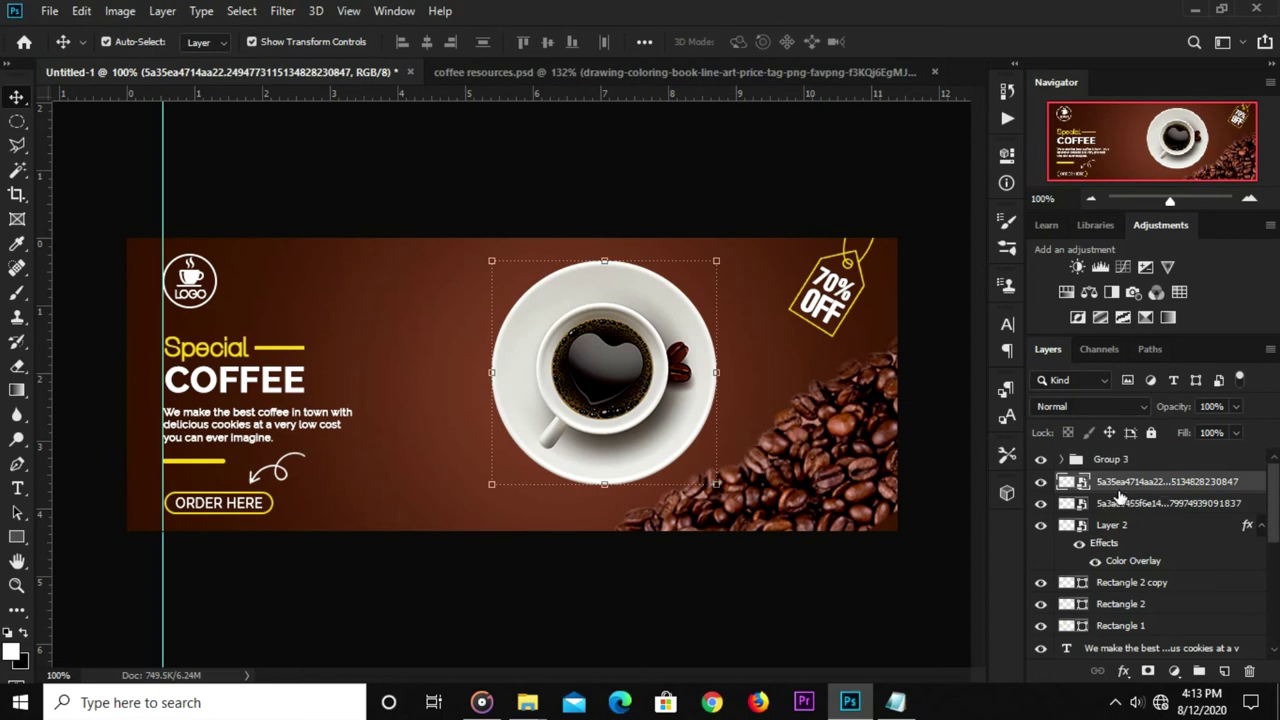
# Add a new layer beneath the coffee cup and set up a soft brush at size 300.
pyautogui.click(1224, 671)
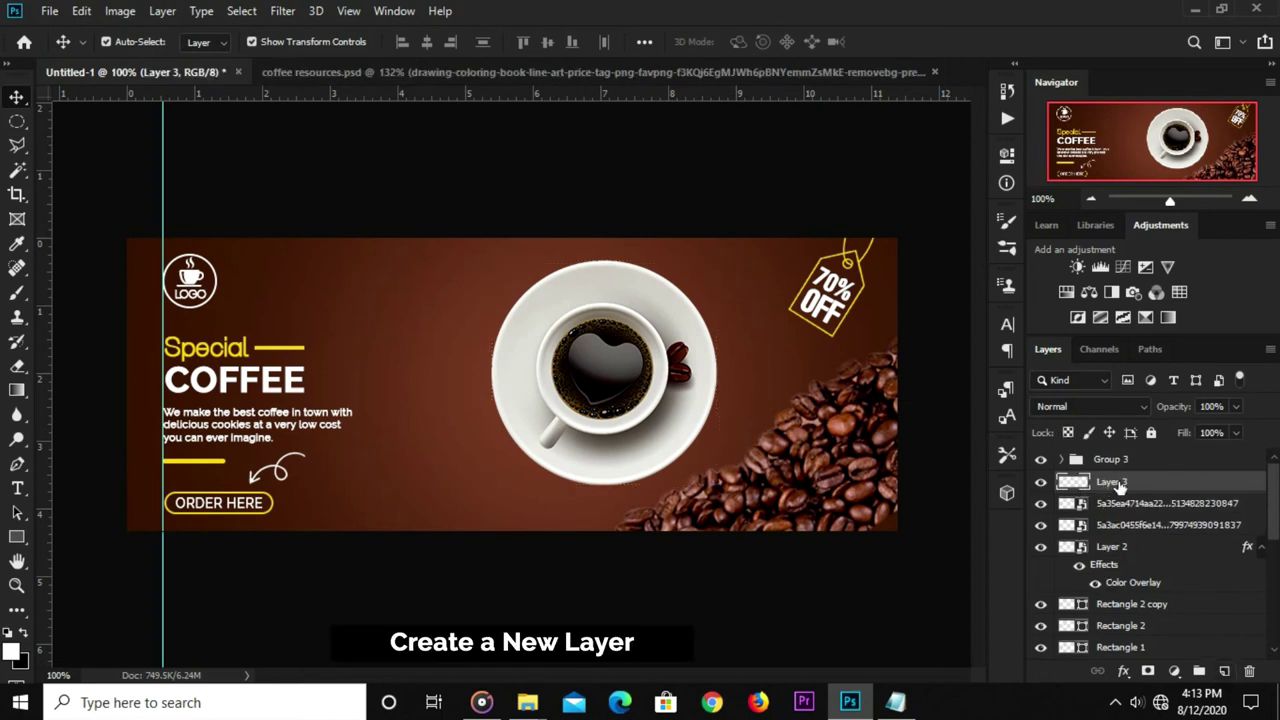
pyautogui.moveTo(1118, 483); pyautogui.dragTo(1112, 510)
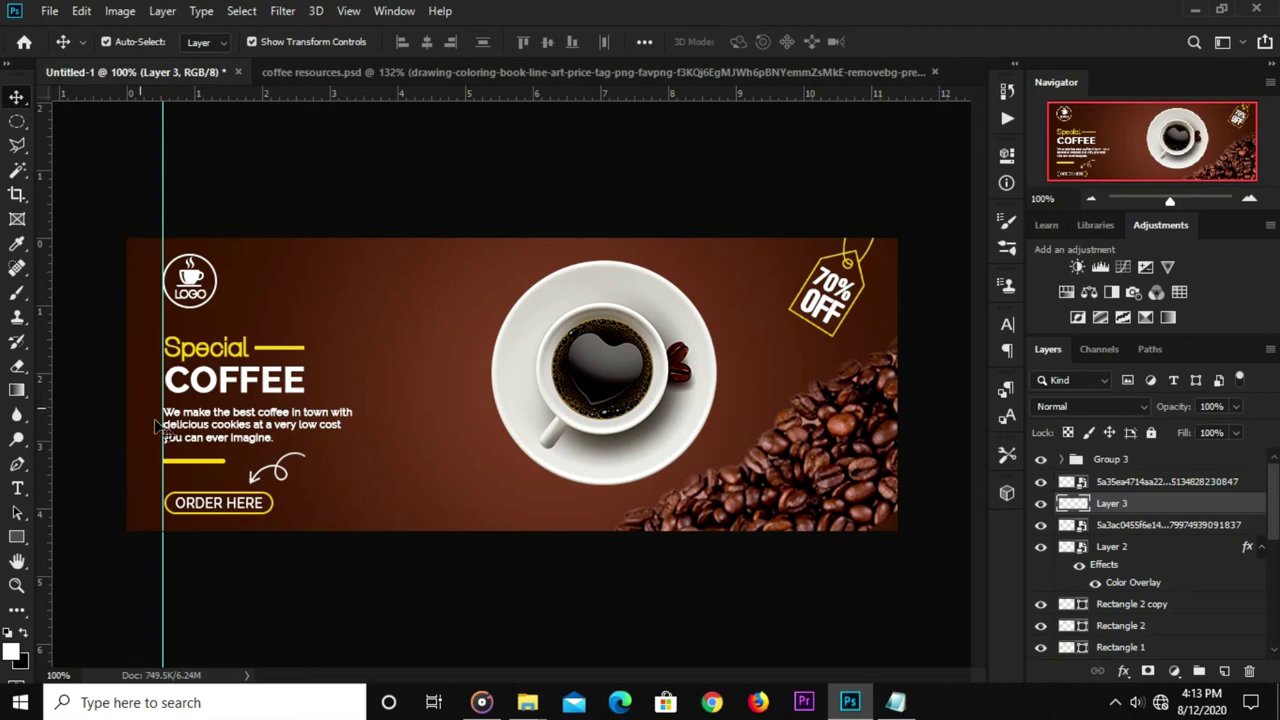
pyautogui.moveTo(16, 297); pyautogui.dragTo(78, 293)
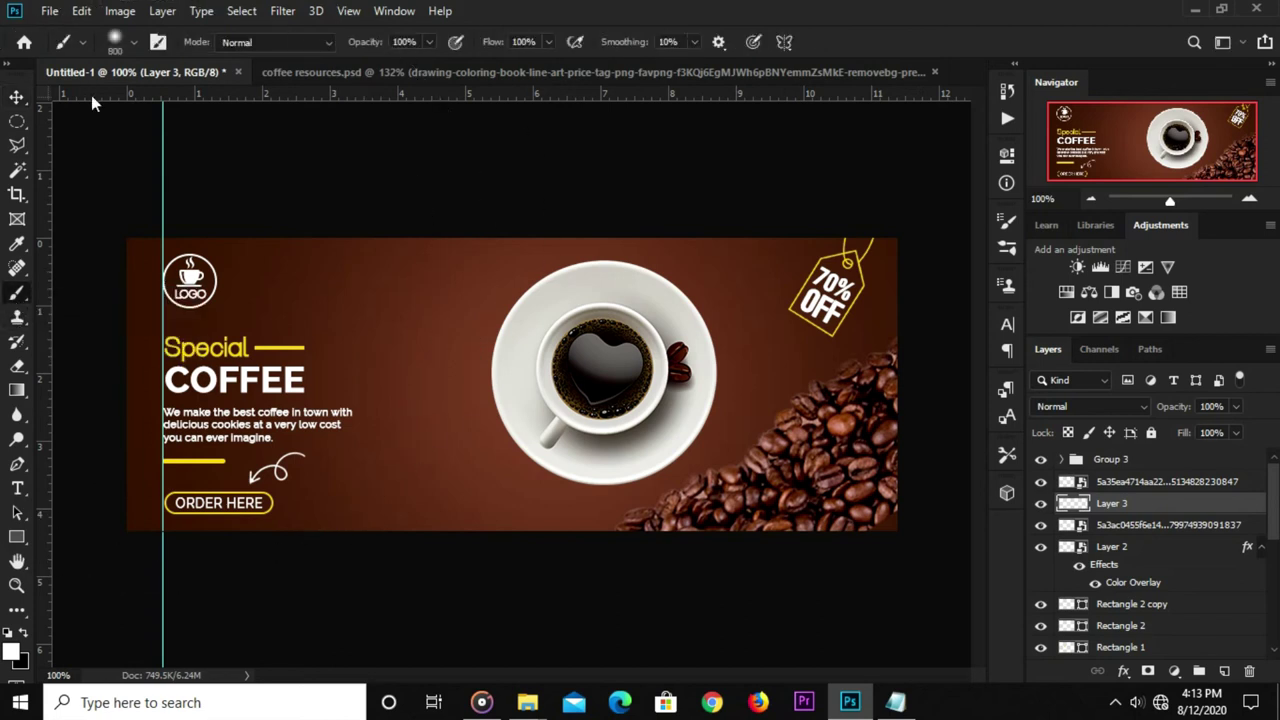
pyautogui.click(117, 42)
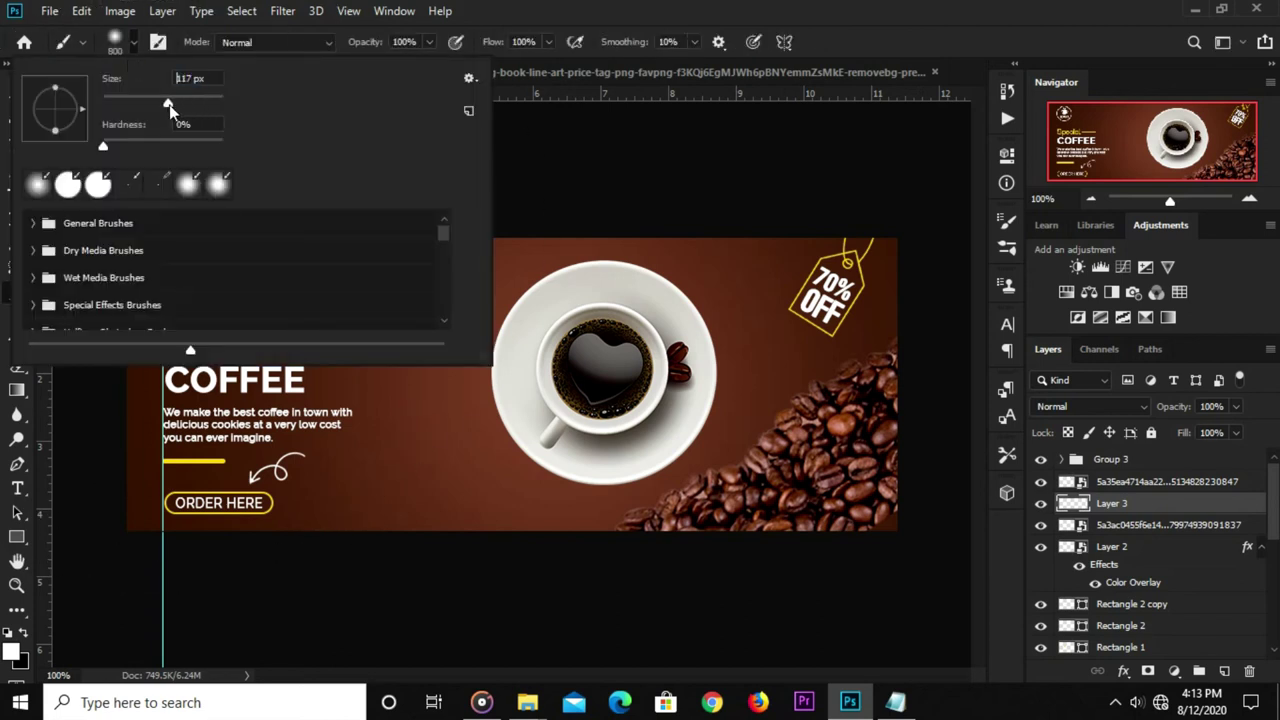
pyautogui.press('Return')
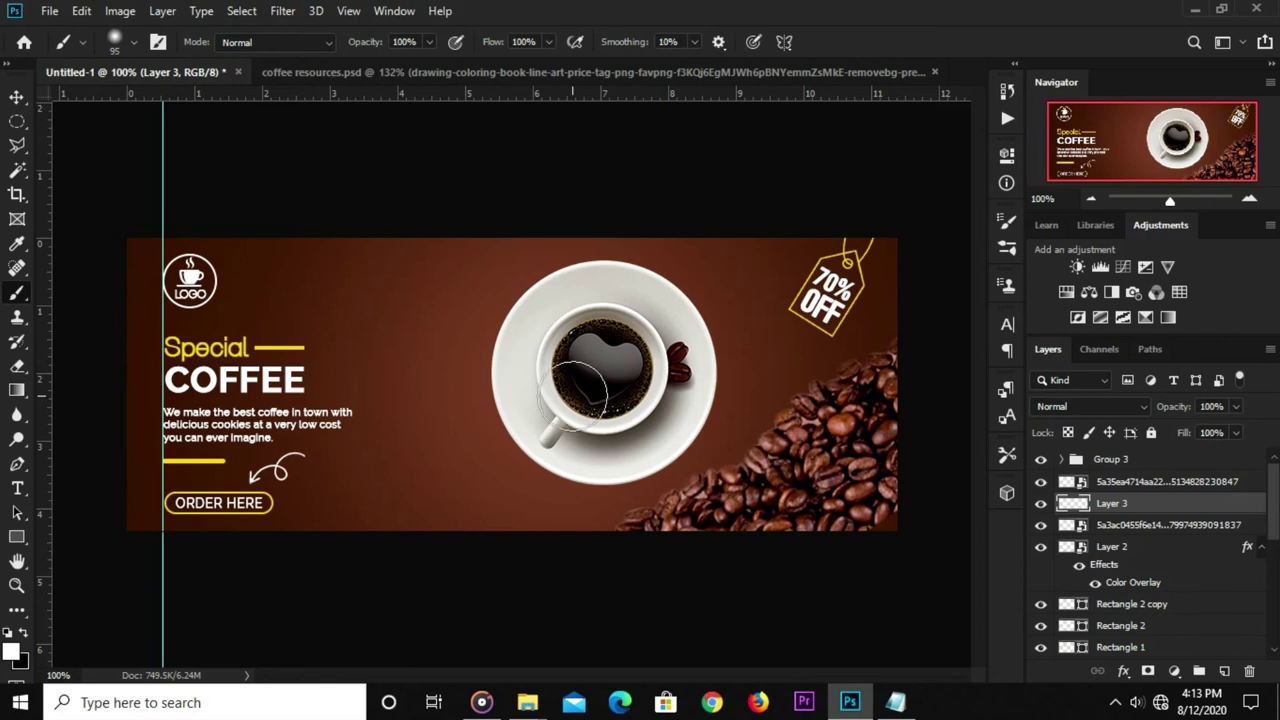
pyautogui.press(']')
pyautogui.press(']')
pyautogui.press(']')
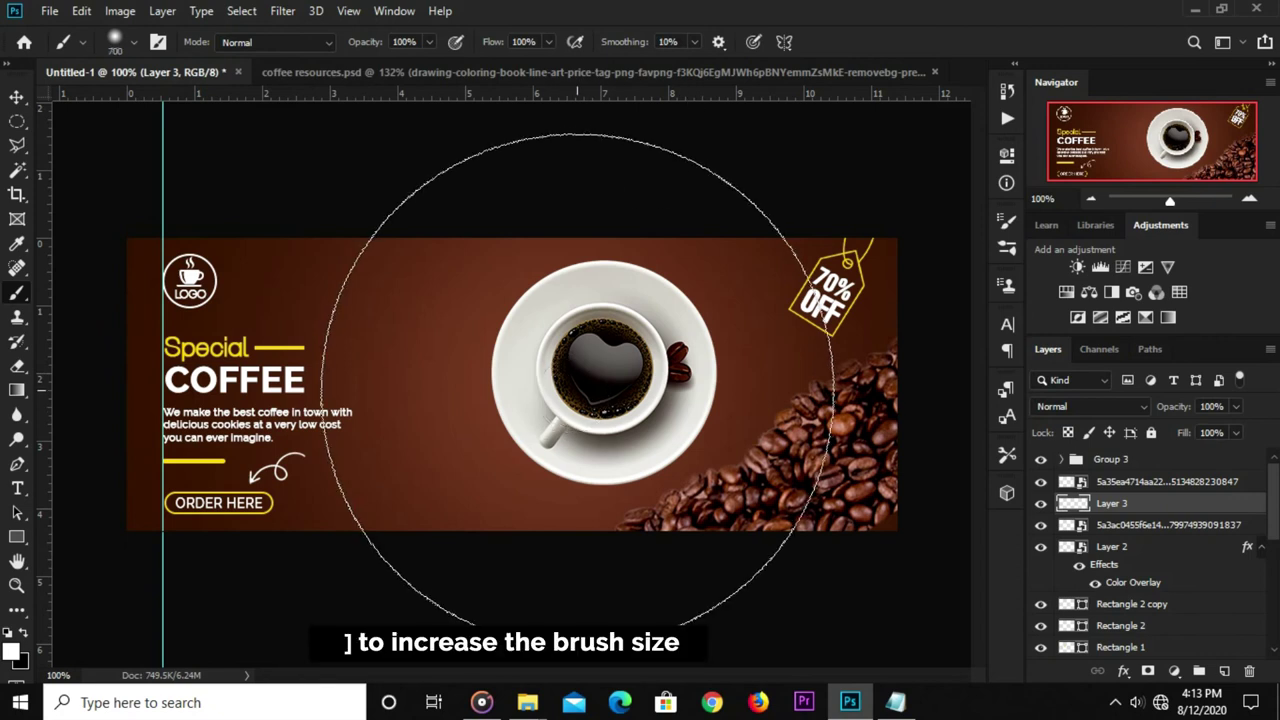
# Paint a soft dark shadow around the saucer with a 400 px black brush.
pyautogui.click(24, 636)
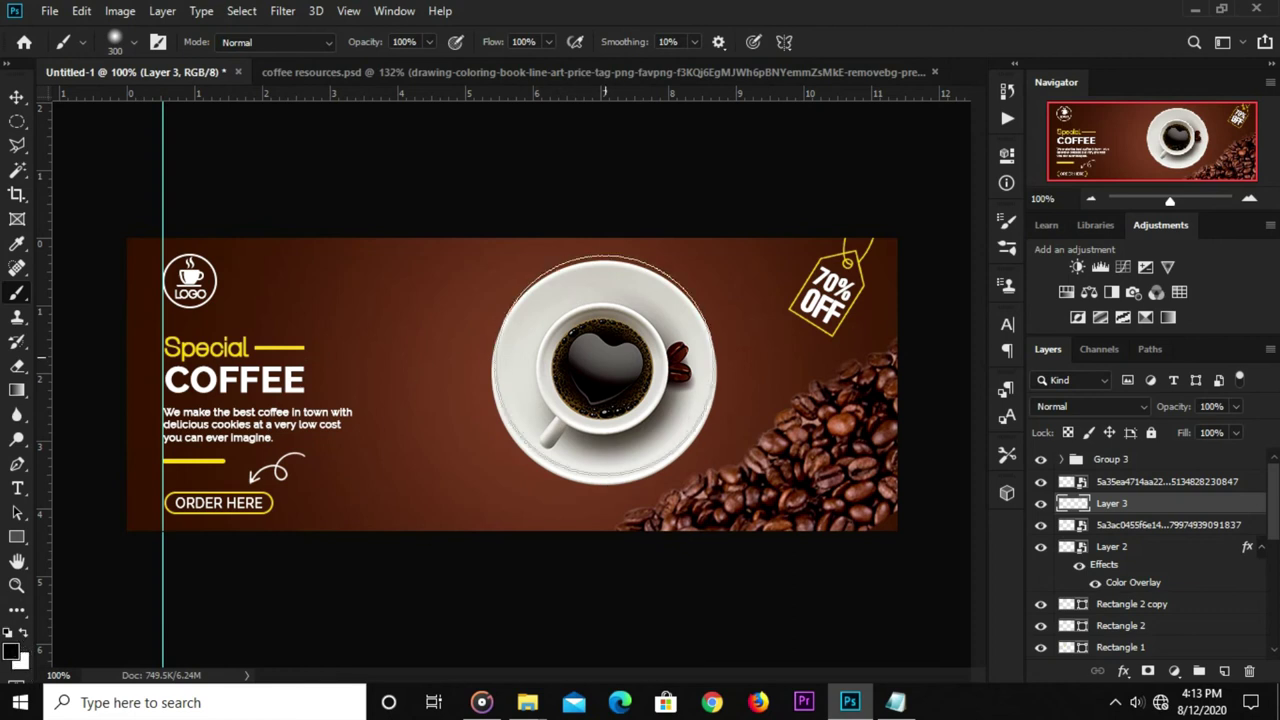
pyautogui.press(']')
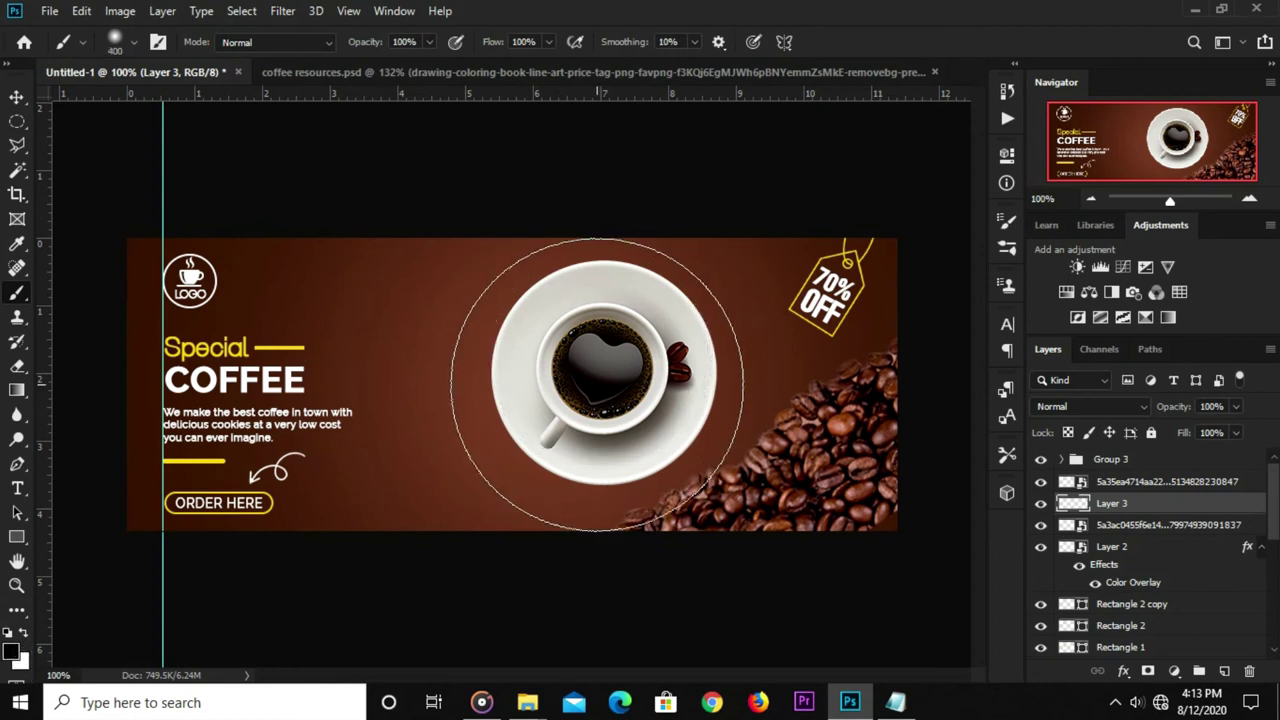
pyautogui.press('[')
pyautogui.press(']')
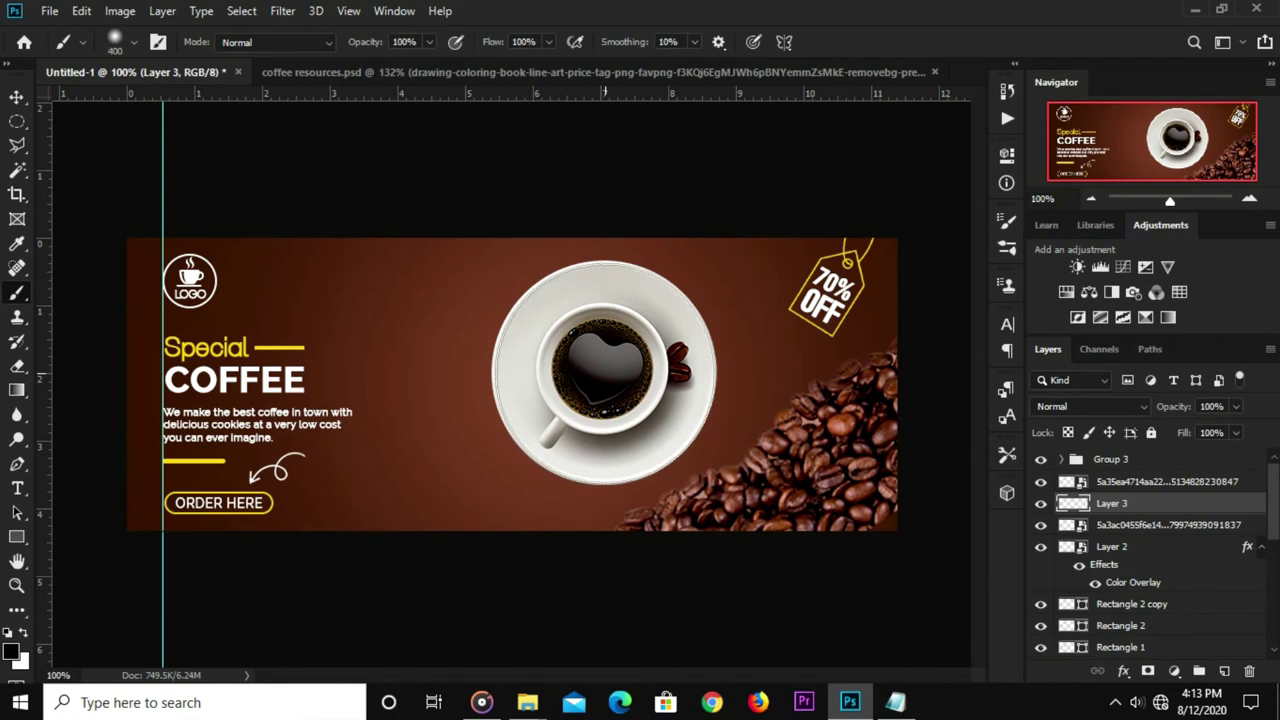
pyautogui.click(605, 373)
pyautogui.click(606, 373)
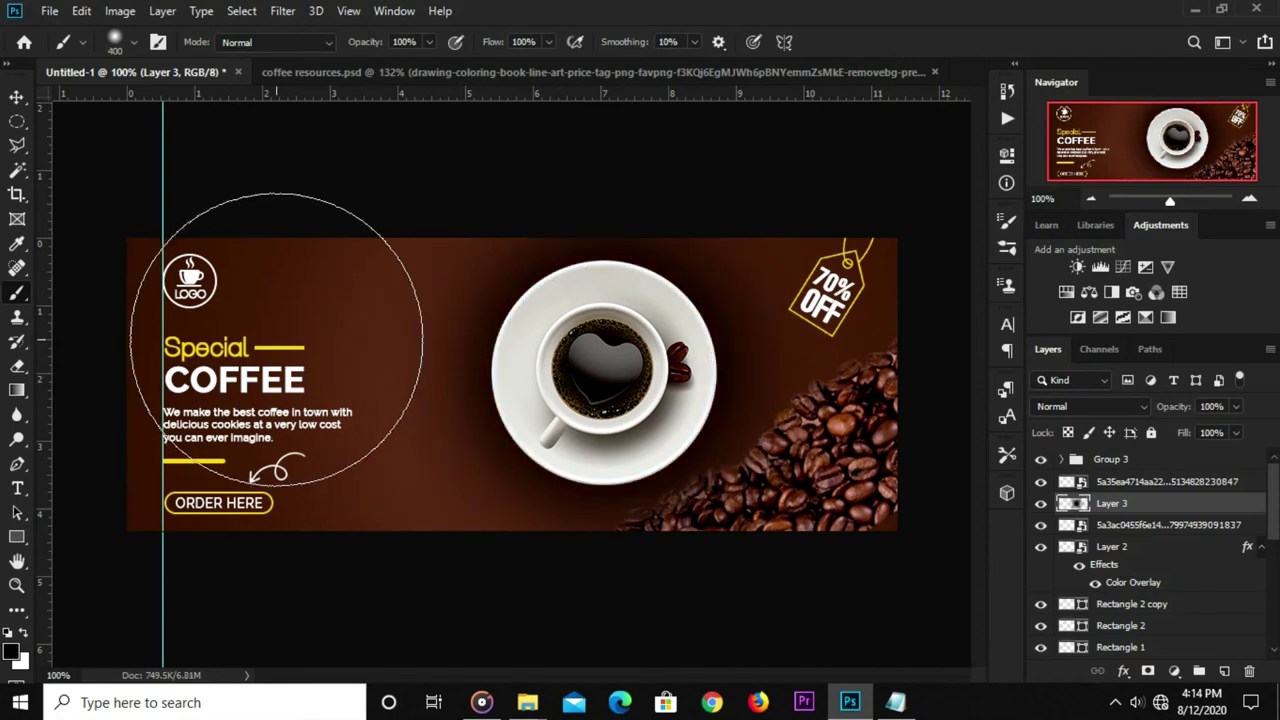
# Lower the shadow layer's opacity to 68%.
pyautogui.press('v')
pyautogui.click(1236, 407)
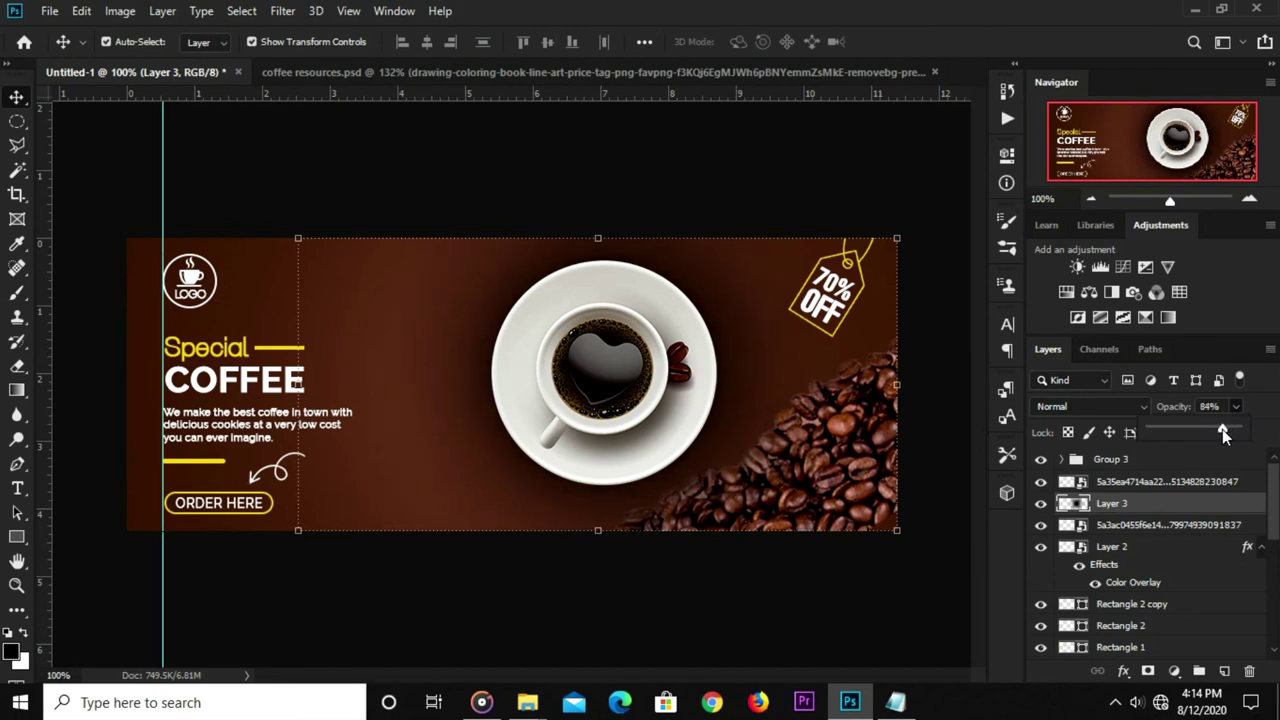
pyautogui.moveTo(1221, 429); pyautogui.dragTo(1211, 440)
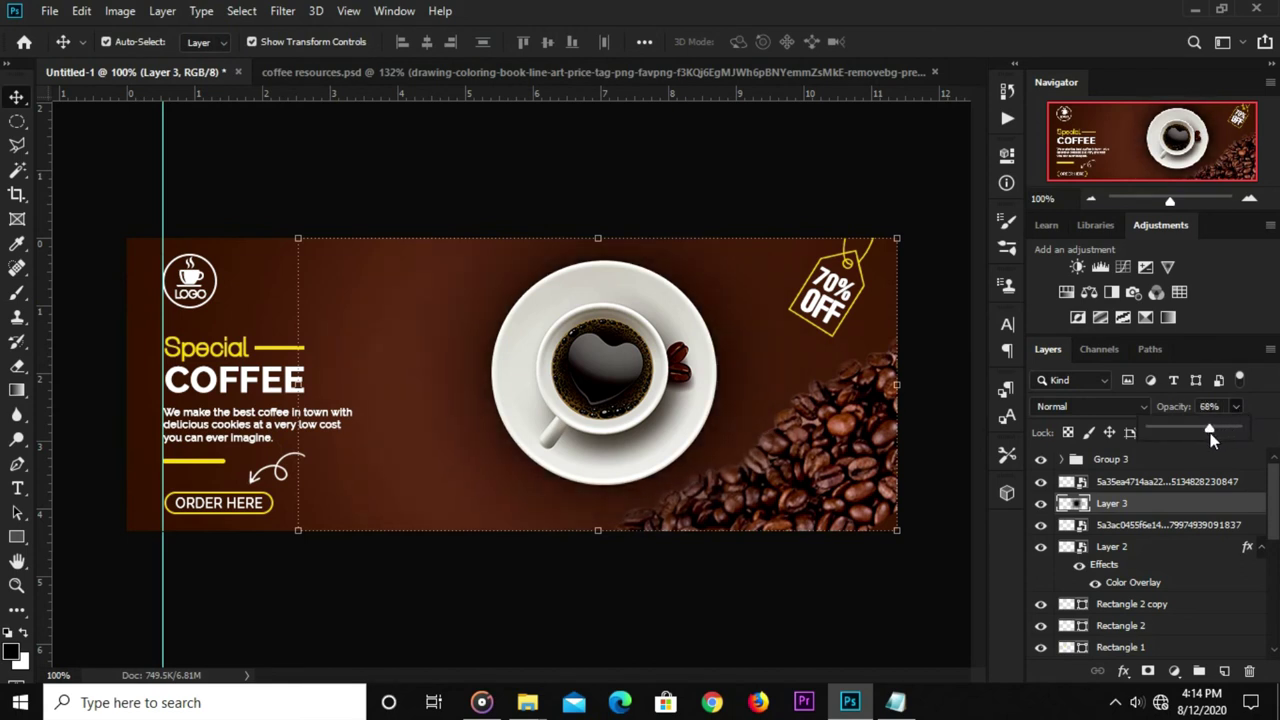
pyautogui.click(597, 548)
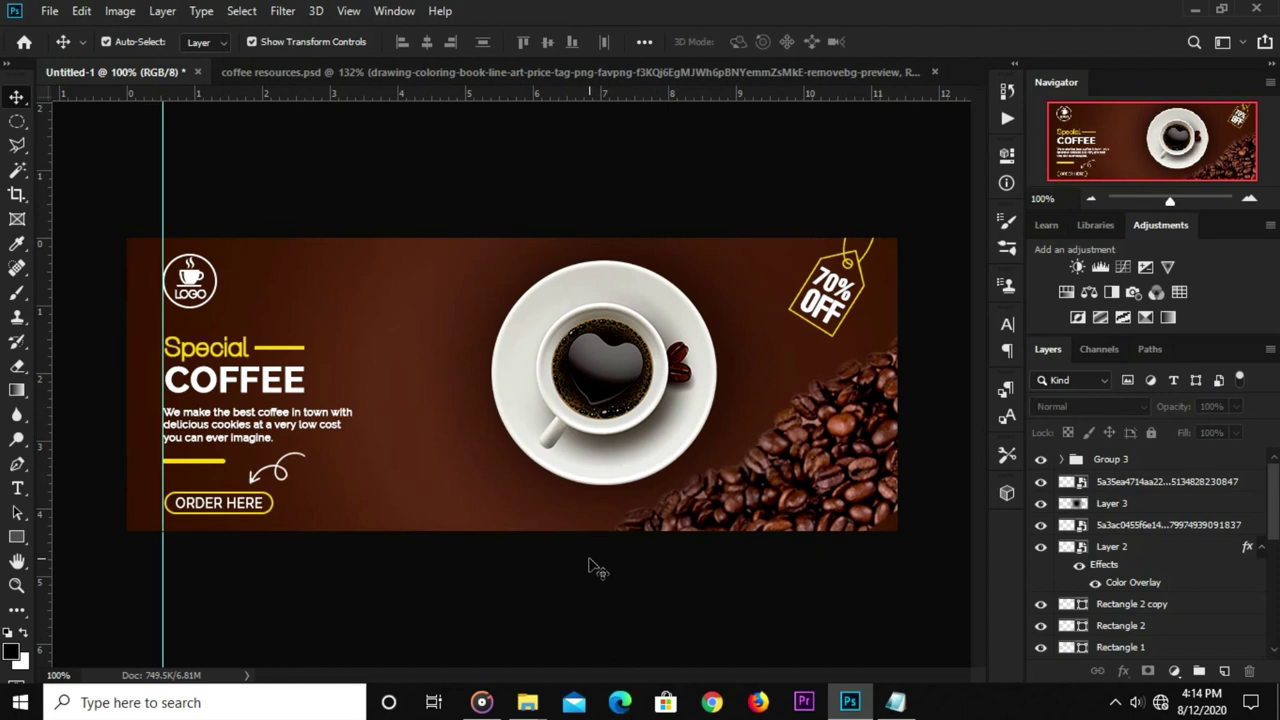
# Drag the single coffee bean from coffee resources.psd into the banner above the saucer's upper right.
pyautogui.hotkey('ctrl', 'Tab')
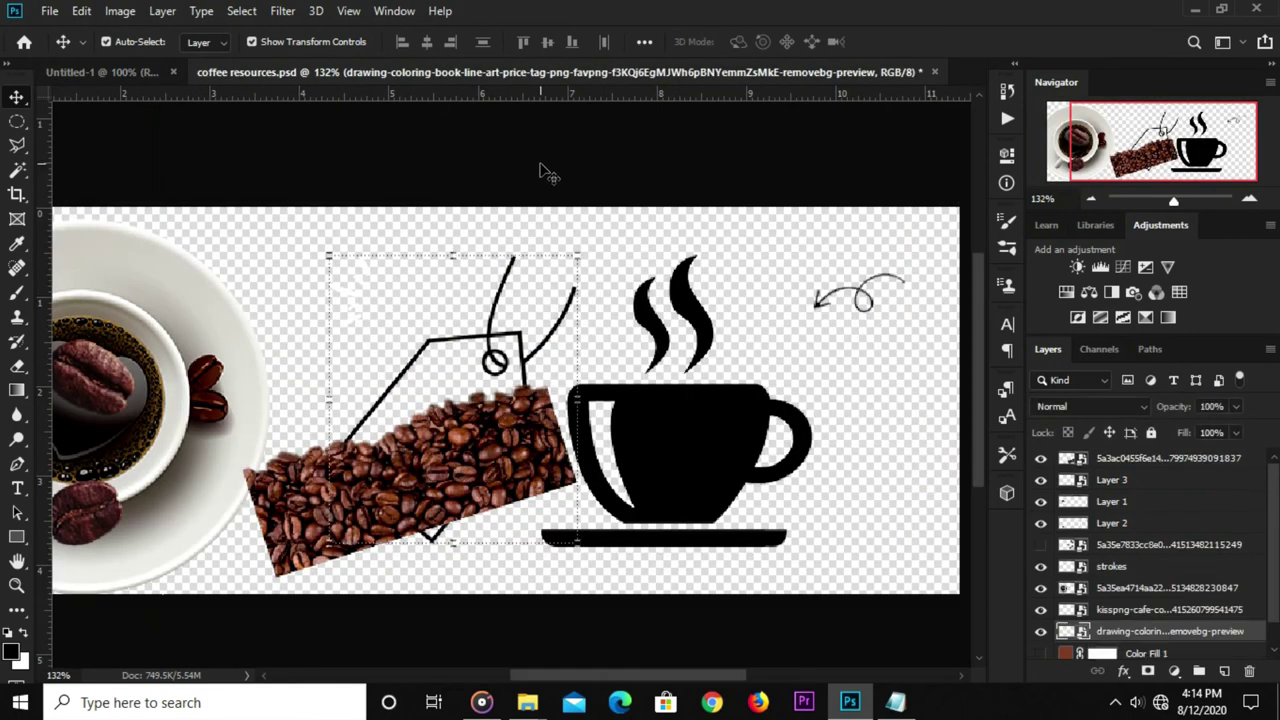
pyautogui.scroll(-2, 325, 478)
pyautogui.click(200, 487)
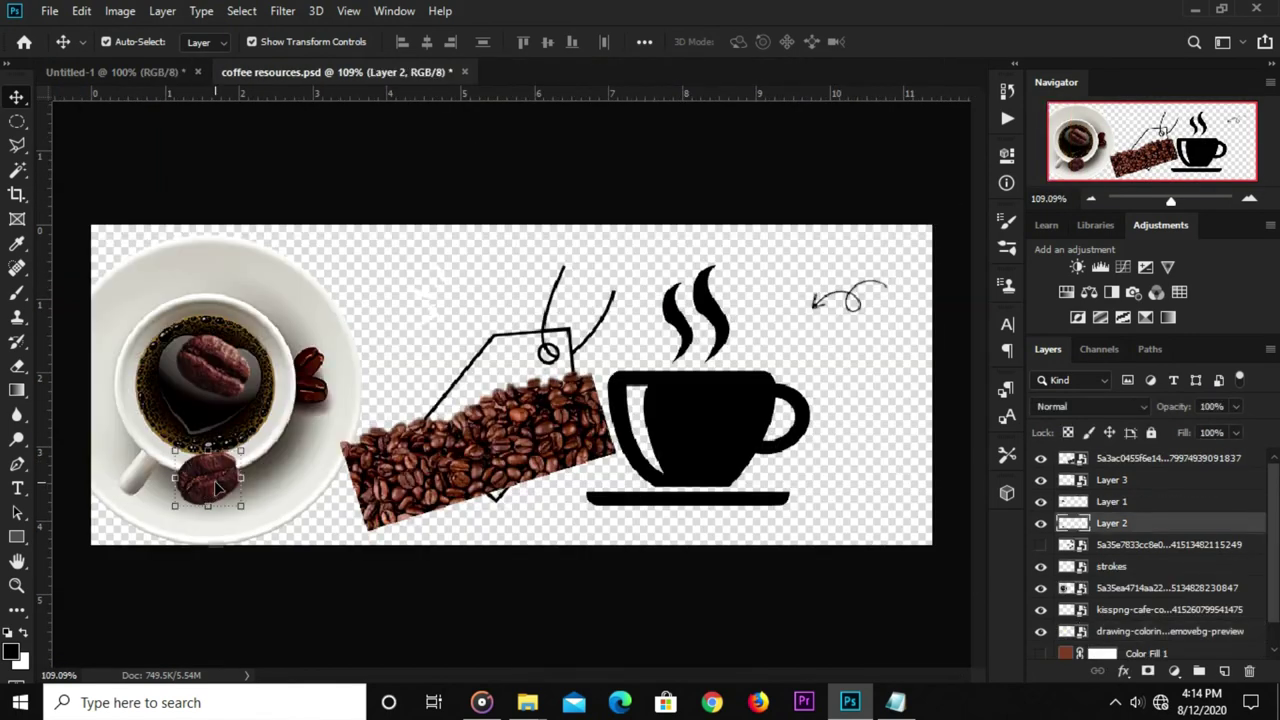
pyautogui.click(106, 42)
pyautogui.click(115, 72)
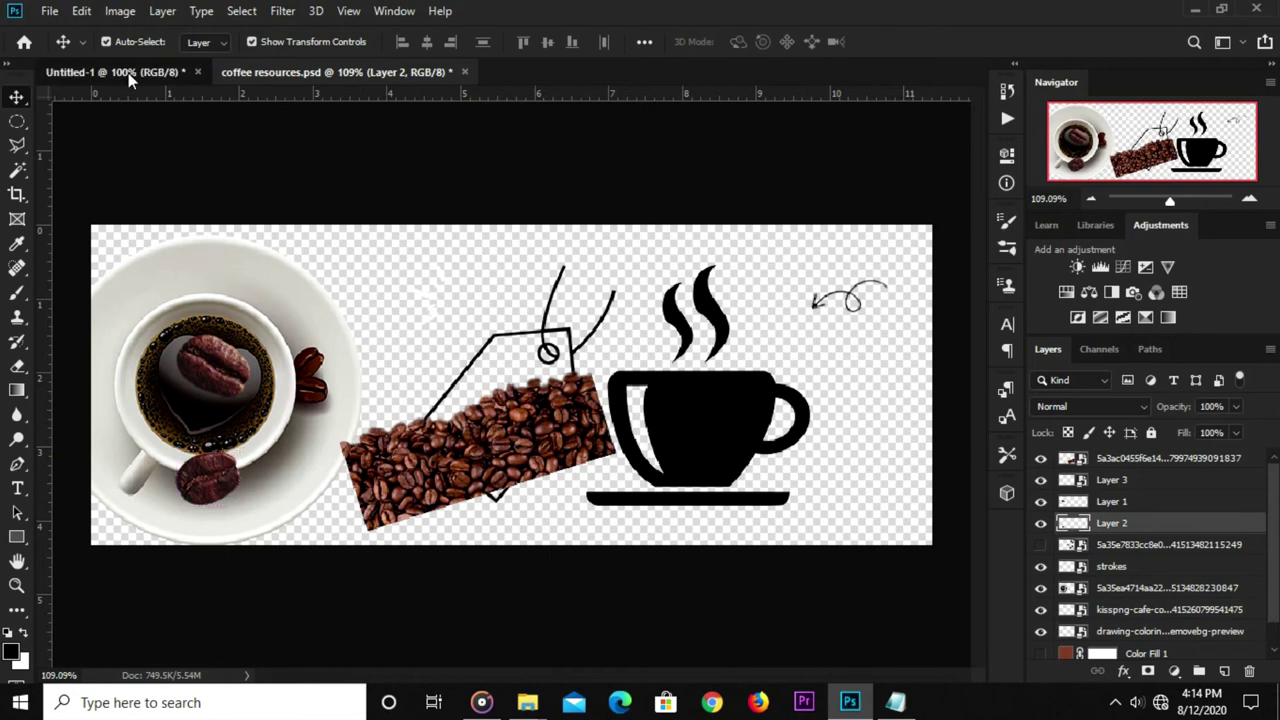
pyautogui.moveTo(460, 398)
pyautogui.mouseDown()
pyautogui.moveTo(512, 398)
pyautogui.moveTo(690, 254)
pyautogui.mouseUp()
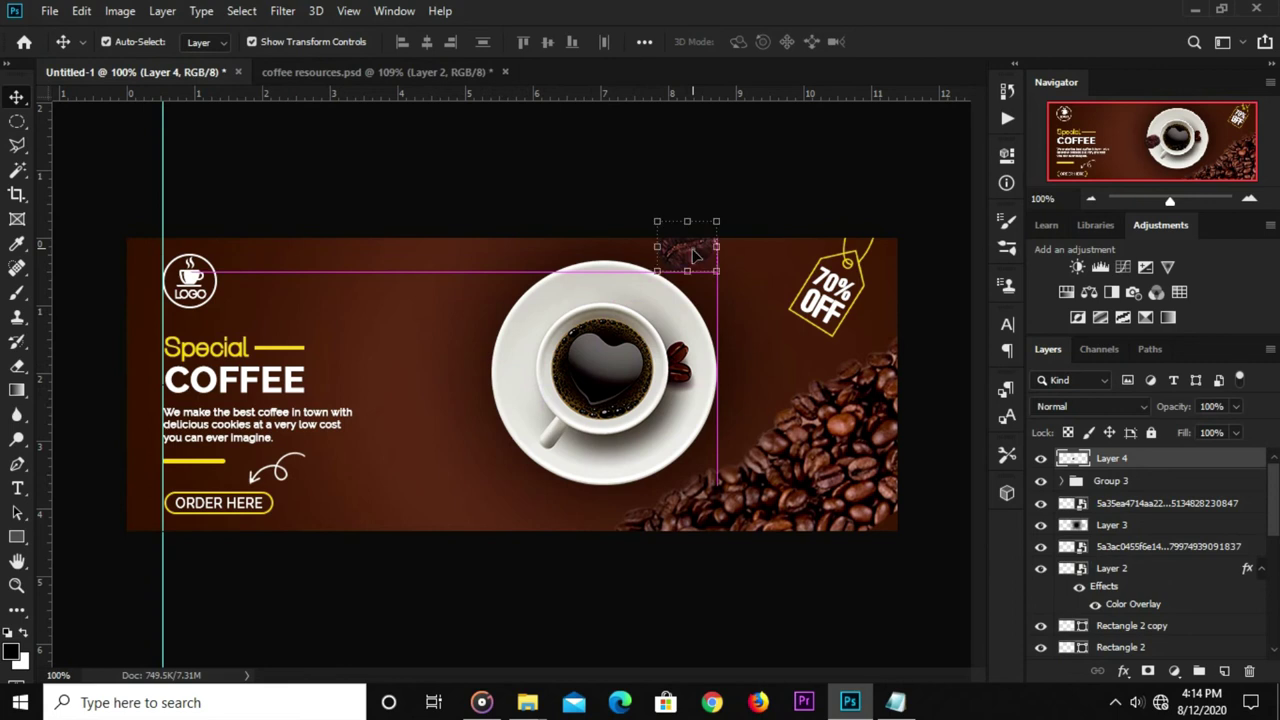
pyautogui.click(283, 11)
pyautogui.click(700, 165)
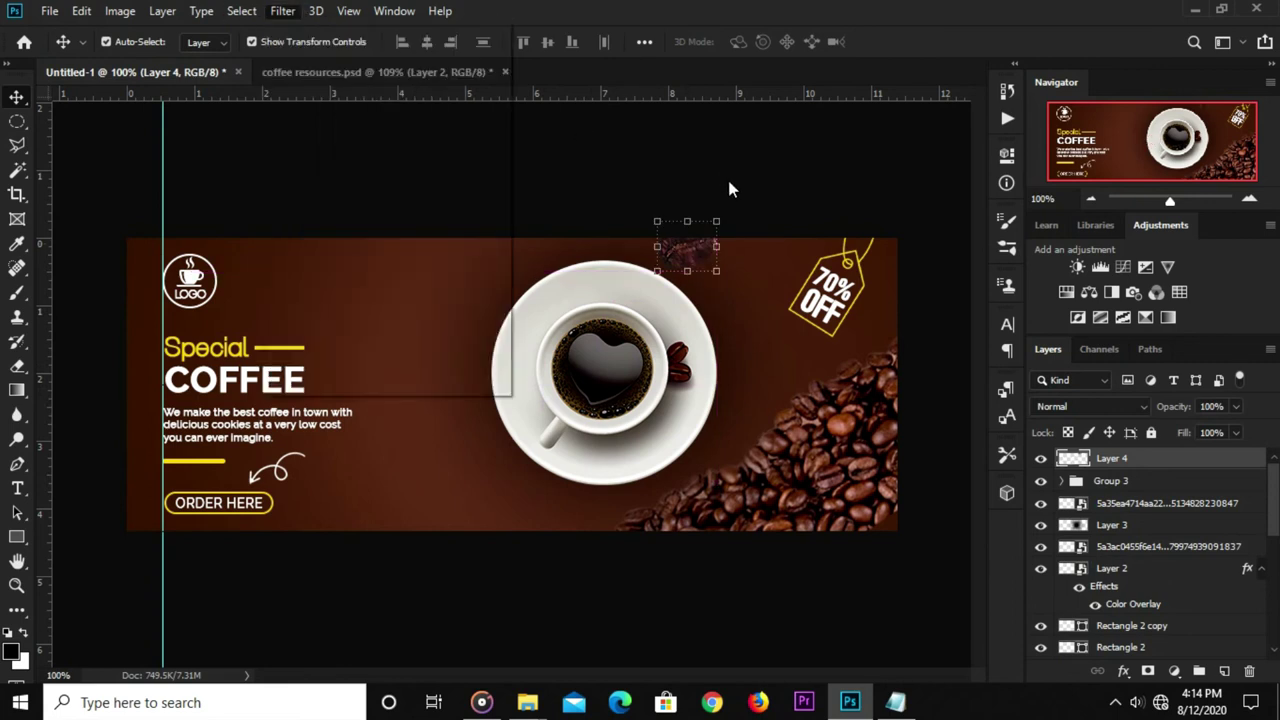
# Convert the bean's Layer 4 to a smart object and apply a Gaussian Blur filter.
pyautogui.rightClick(1100, 460)
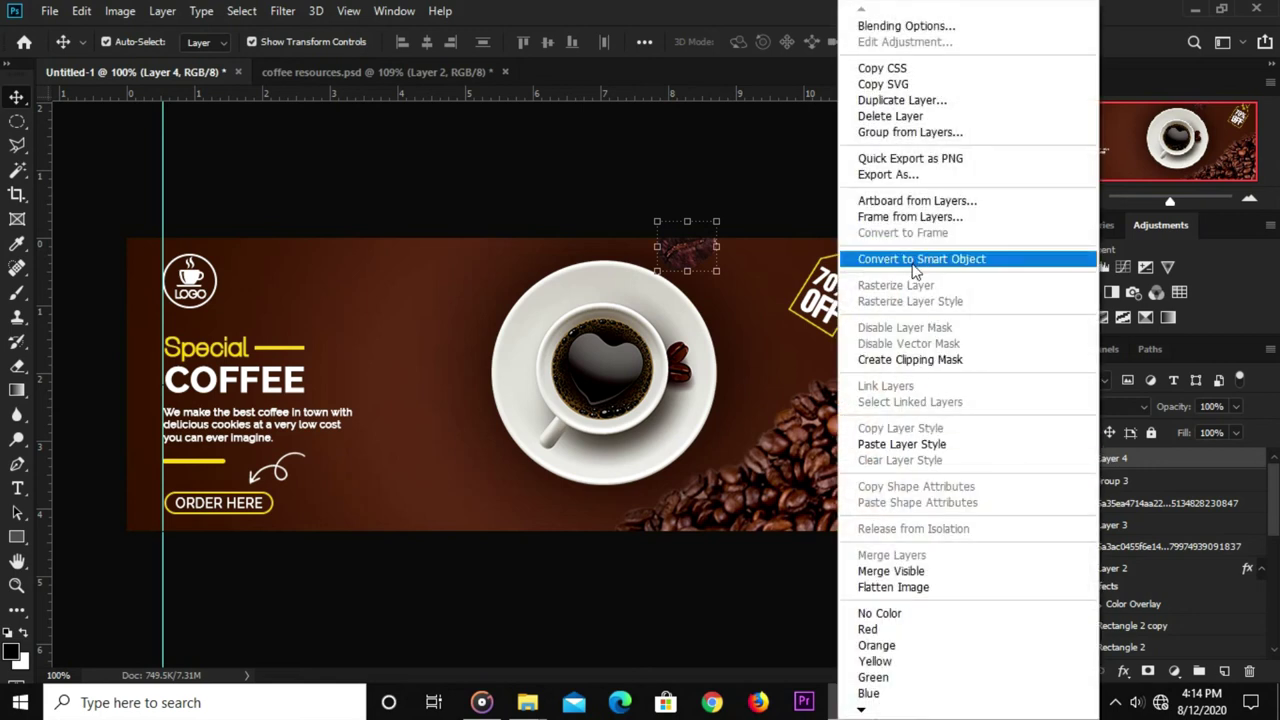
pyautogui.click(920, 258)
pyautogui.click(283, 11)
pyautogui.moveTo(292, 224)
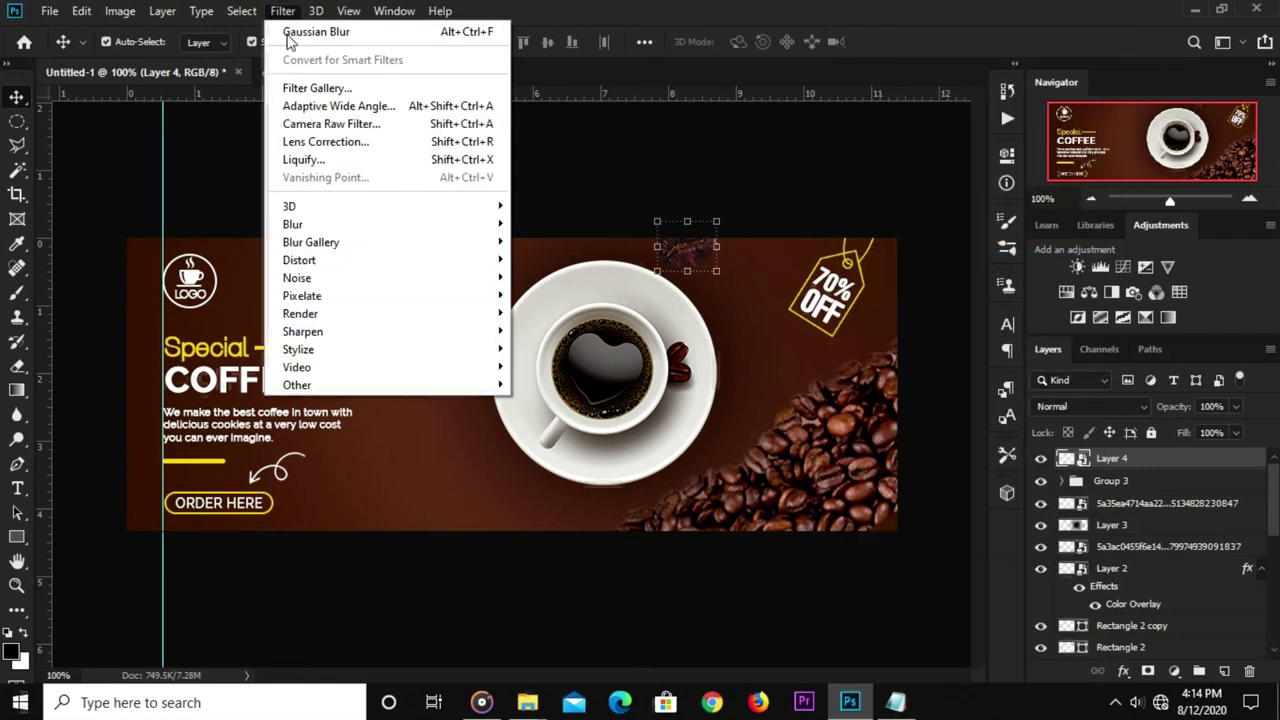
pyautogui.click(572, 296)
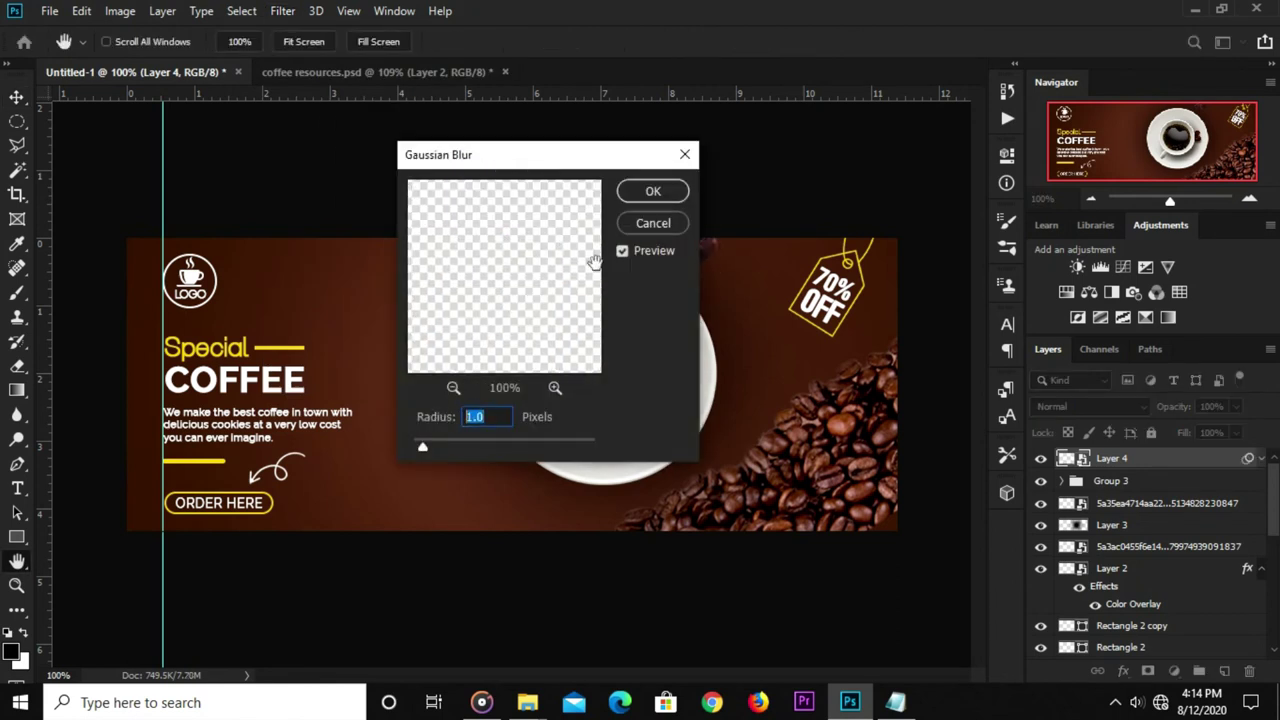
pyautogui.click(653, 191)
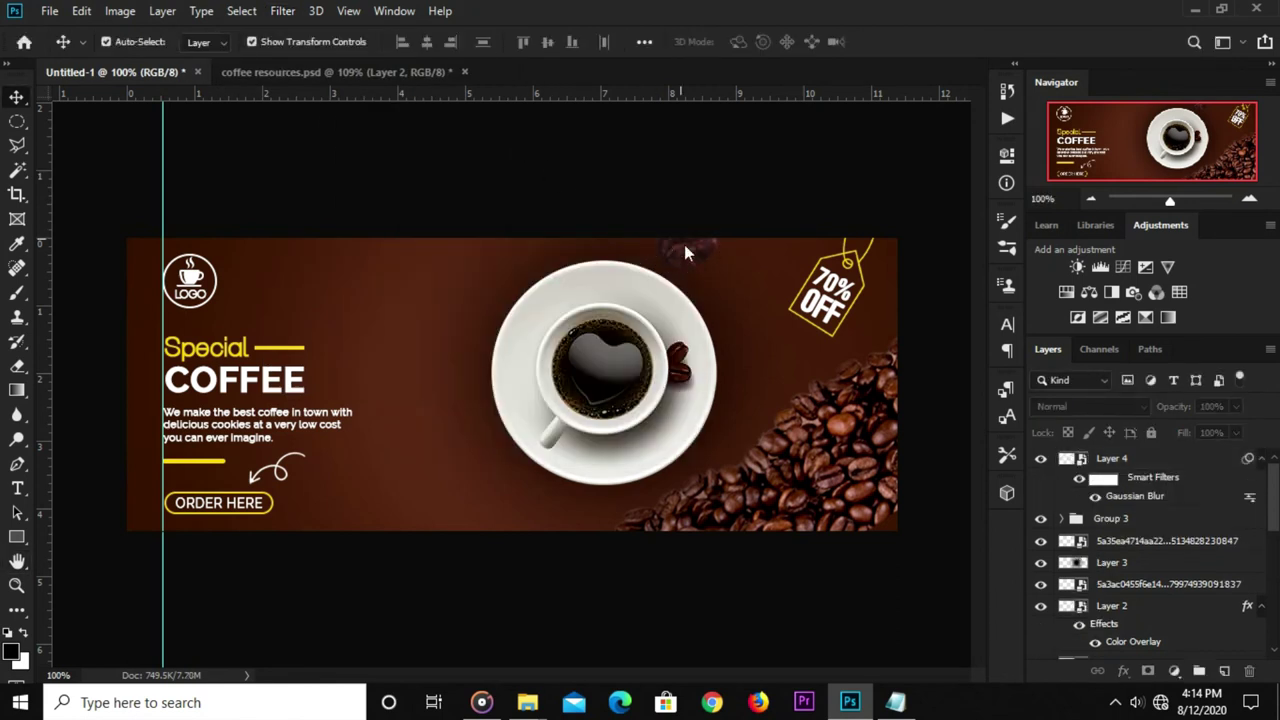
# Duplicate the blurred bean beside Special at the left edge, rotated about -58 degrees.
pyautogui.hotkey('ctrl', 'j')
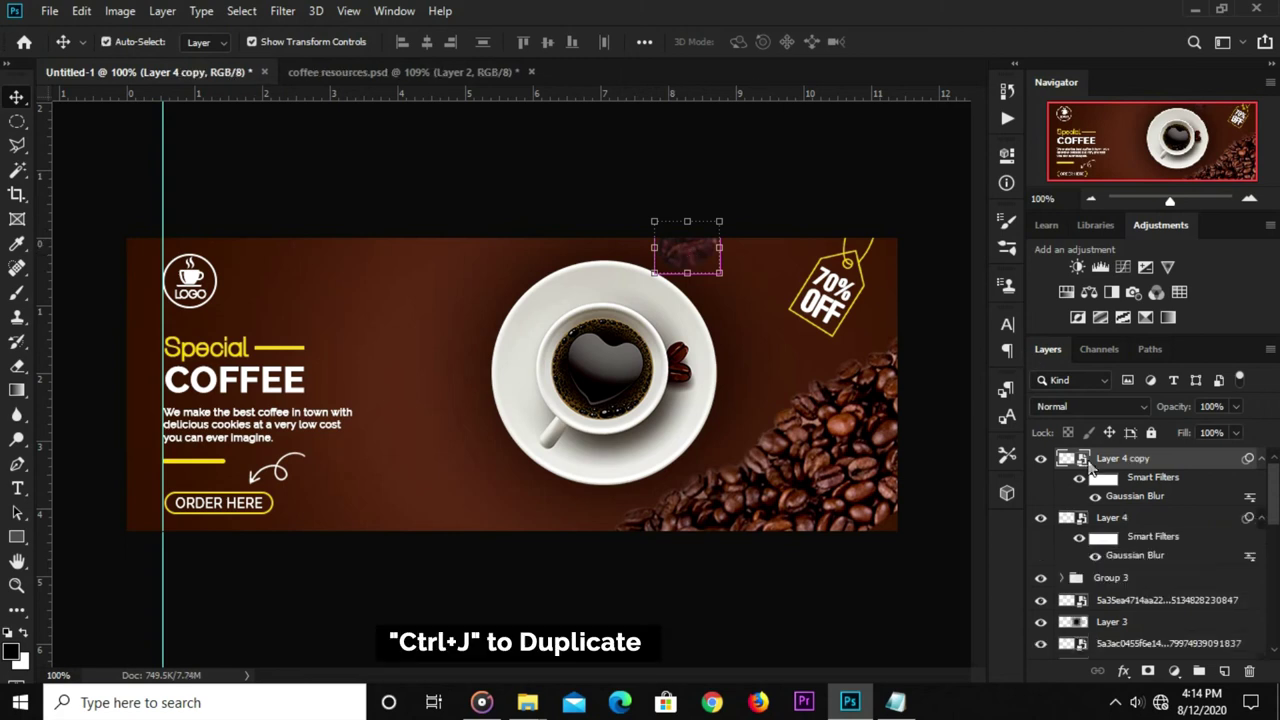
pyautogui.moveTo(714, 243); pyautogui.dragTo(160, 357)
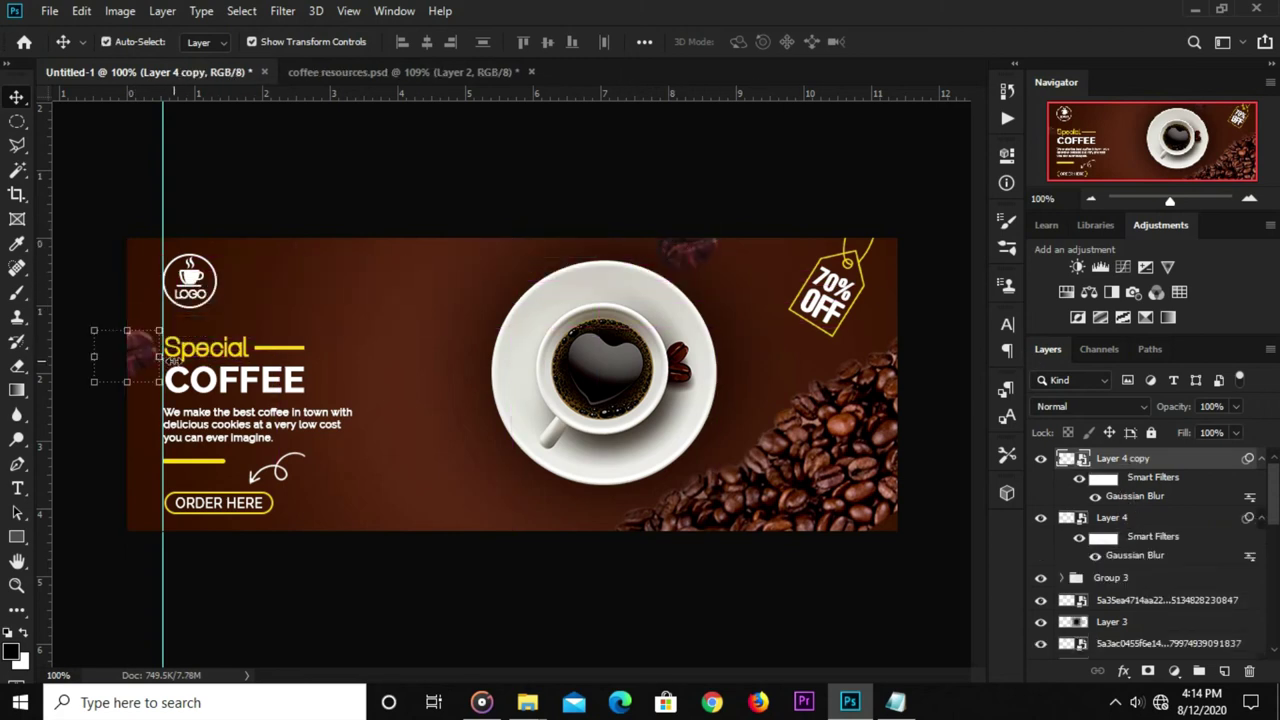
pyautogui.hotkey('ctrl', 't')
pyautogui.click(662, 288)
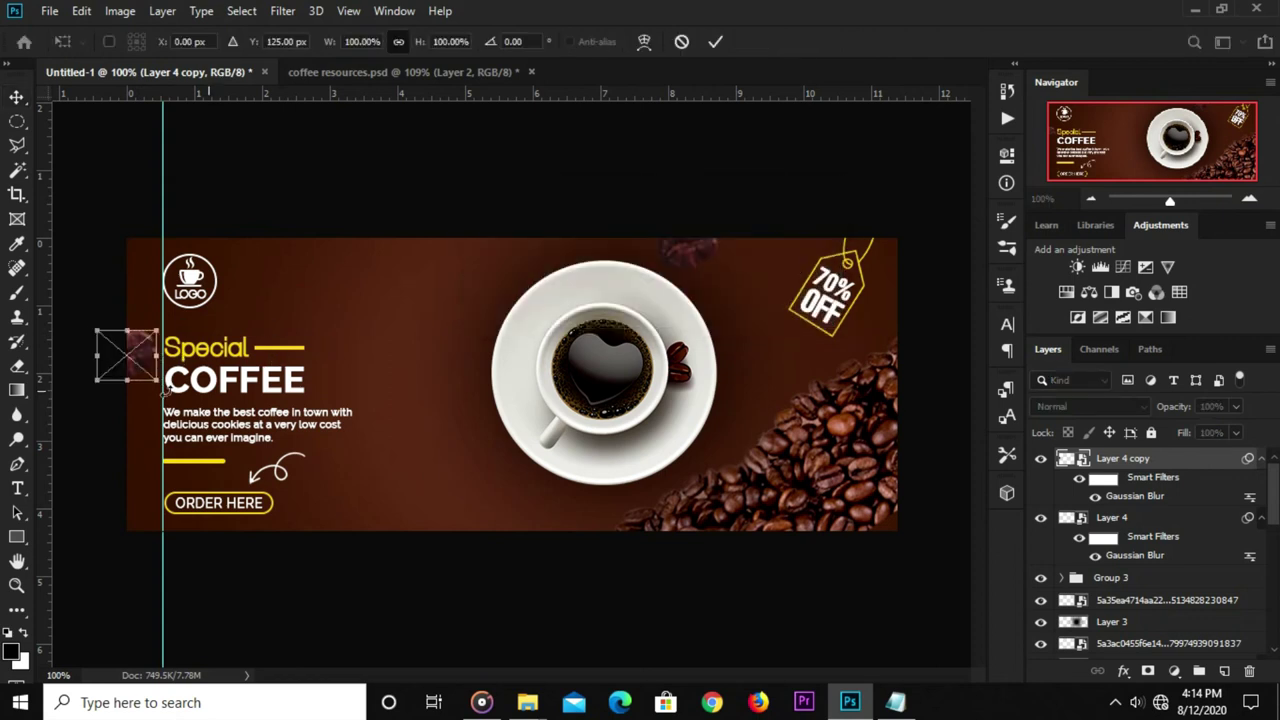
pyautogui.moveTo(166, 388)
pyautogui.mouseDown()
pyautogui.moveTo(172, 341)
pyautogui.moveTo(143, 364)
pyautogui.moveTo(134, 342)
pyautogui.mouseUp()
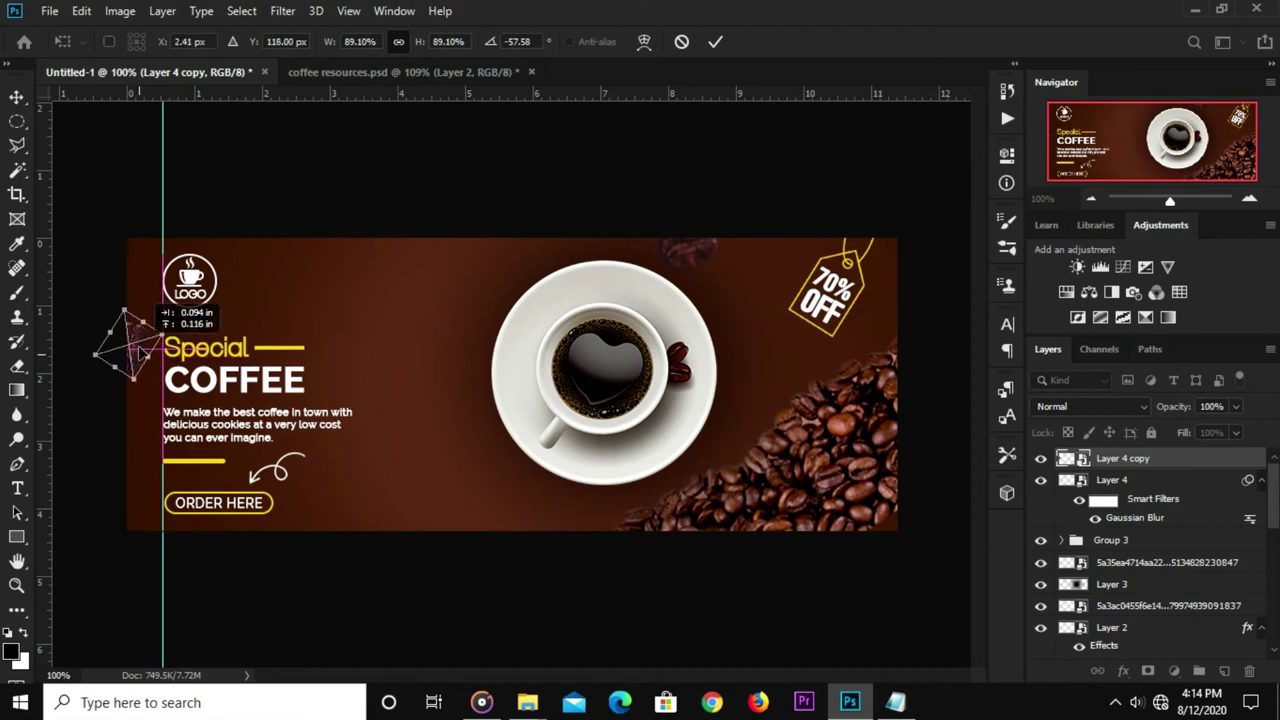
pyautogui.press('Return')
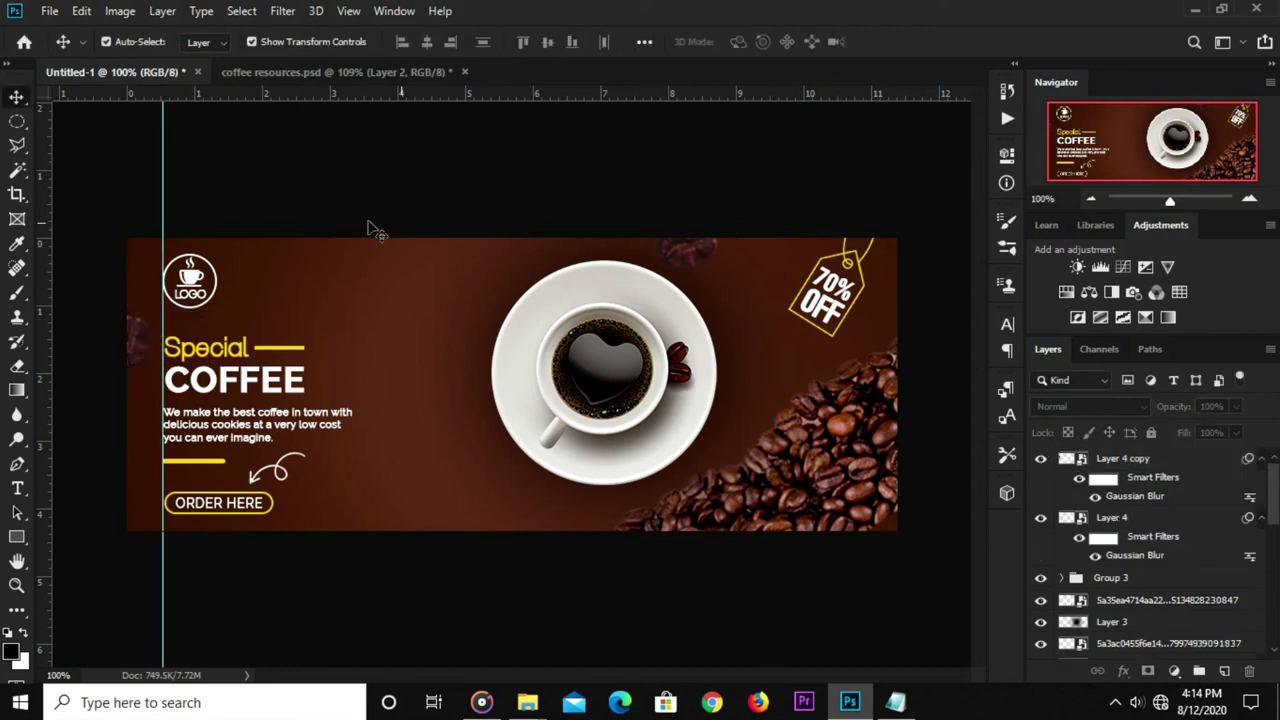
# Place another copy of the blurred bean at the banner's bottom edge.
pyautogui.keyDown('ctrl'); pyautogui.click(698, 257); pyautogui.keyUp('ctrl')
pyautogui.moveTo(687, 262); pyautogui.dragTo(491, 546)
pyautogui.click(580, 580)
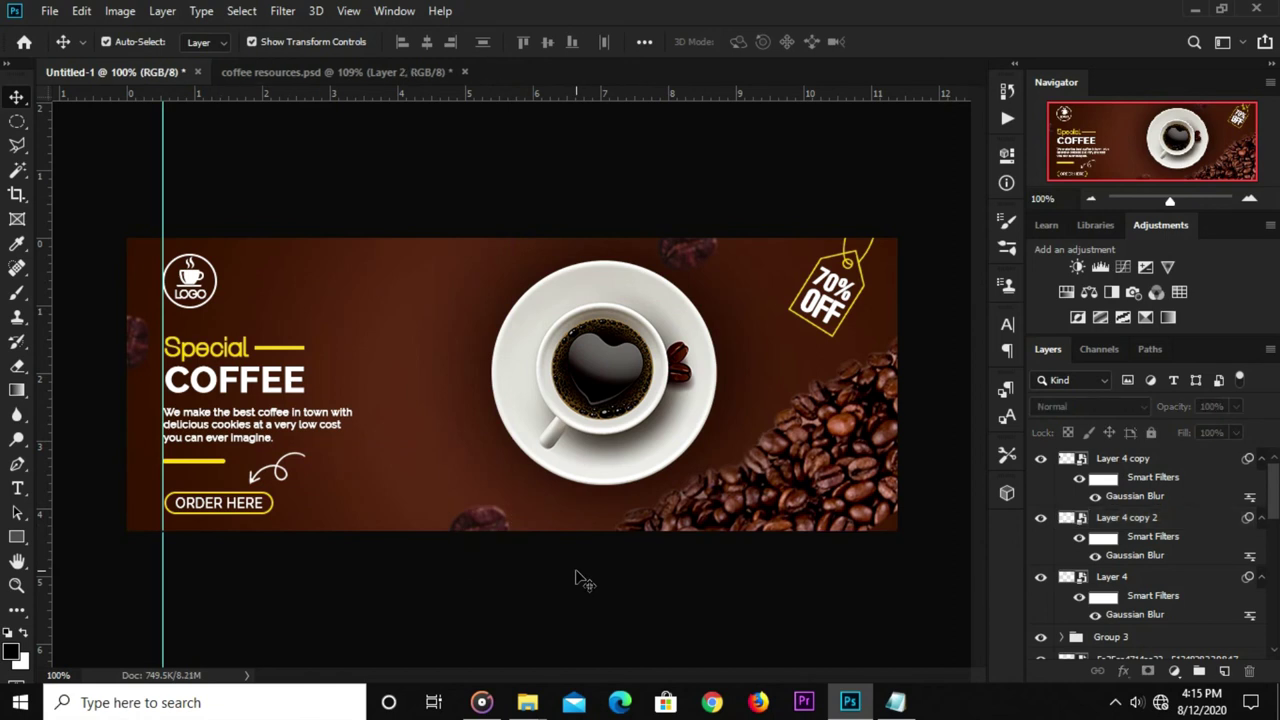
pyautogui.click(478, 532)
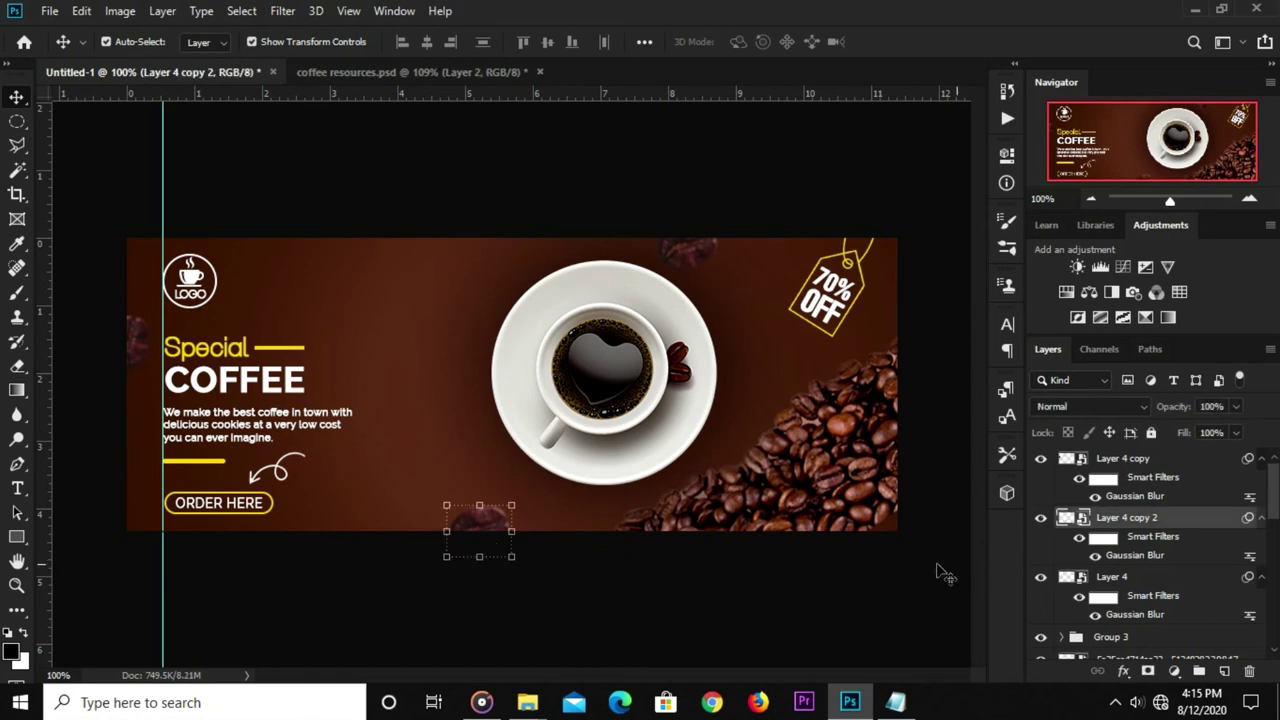
# Add Layer 5 below the bottom bean copy and paint a dark shadow under that bean.
pyautogui.click(1224, 671)
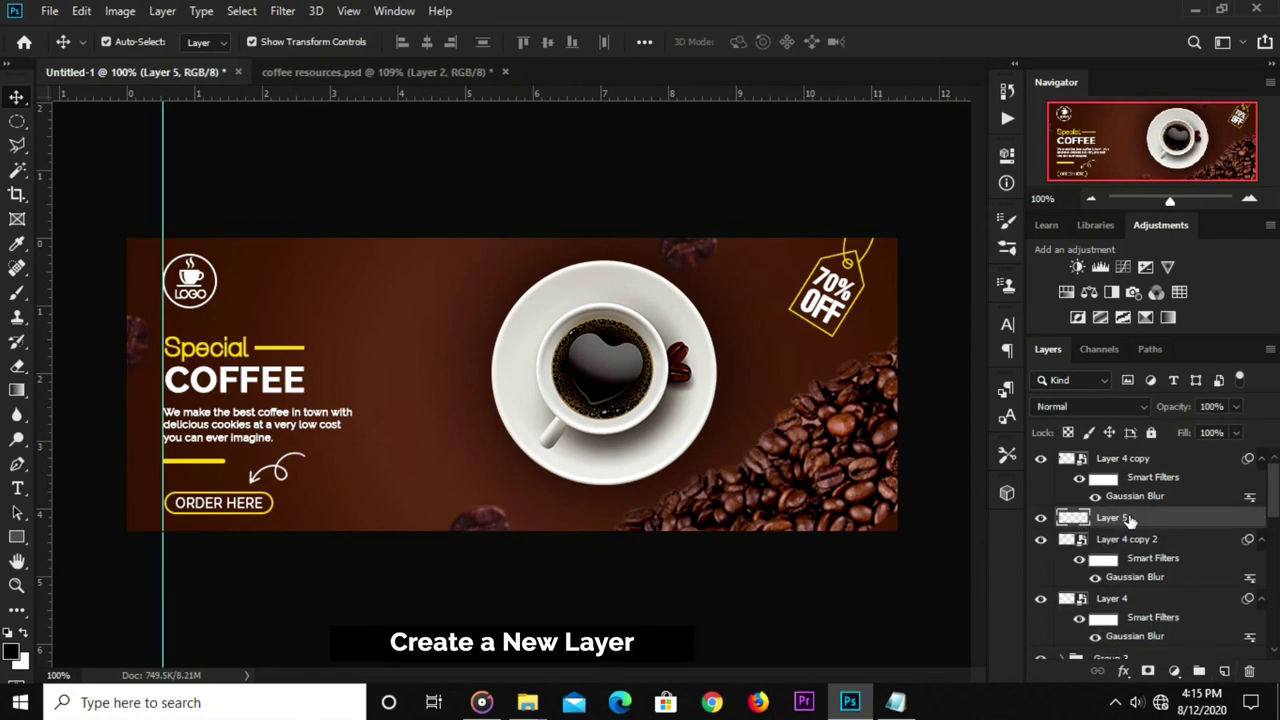
pyautogui.moveTo(1145, 520); pyautogui.dragTo(1140, 588)
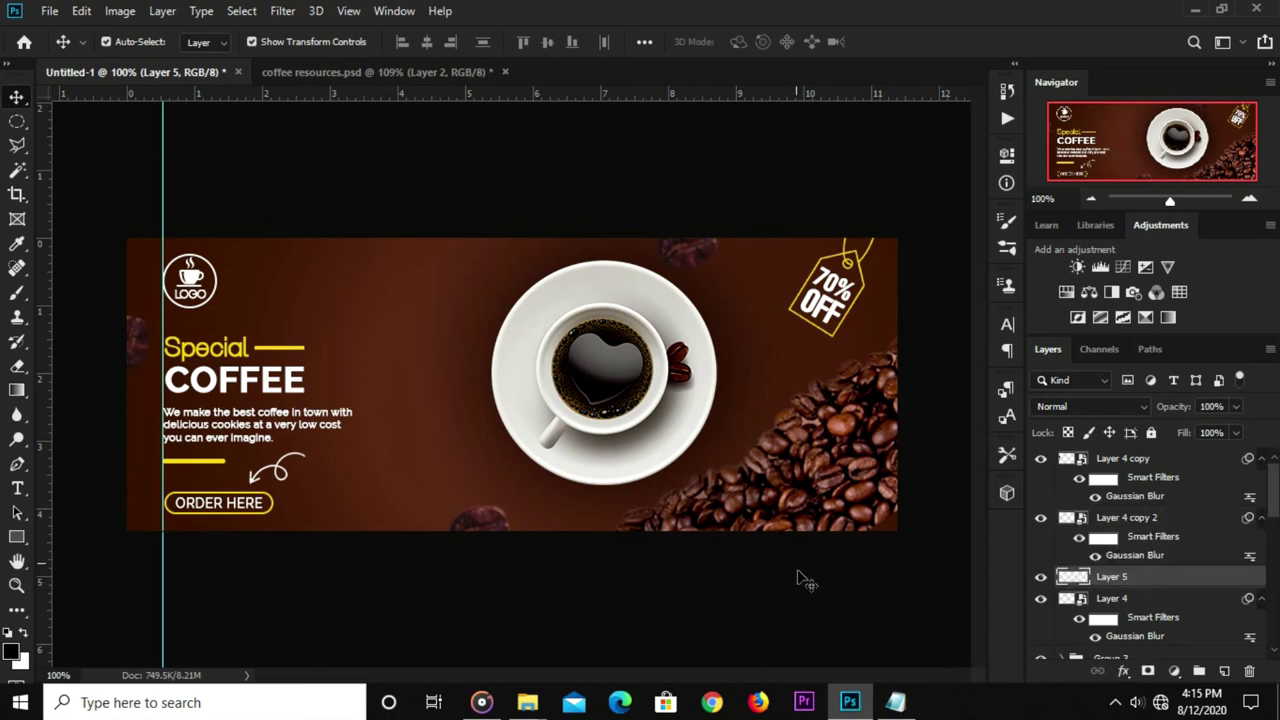
pyautogui.rightClick(23, 292)
pyautogui.click(100, 290)
pyautogui.press('[')
pyautogui.press('[')
pyautogui.press('[')
pyautogui.press('[')
pyautogui.press('[')
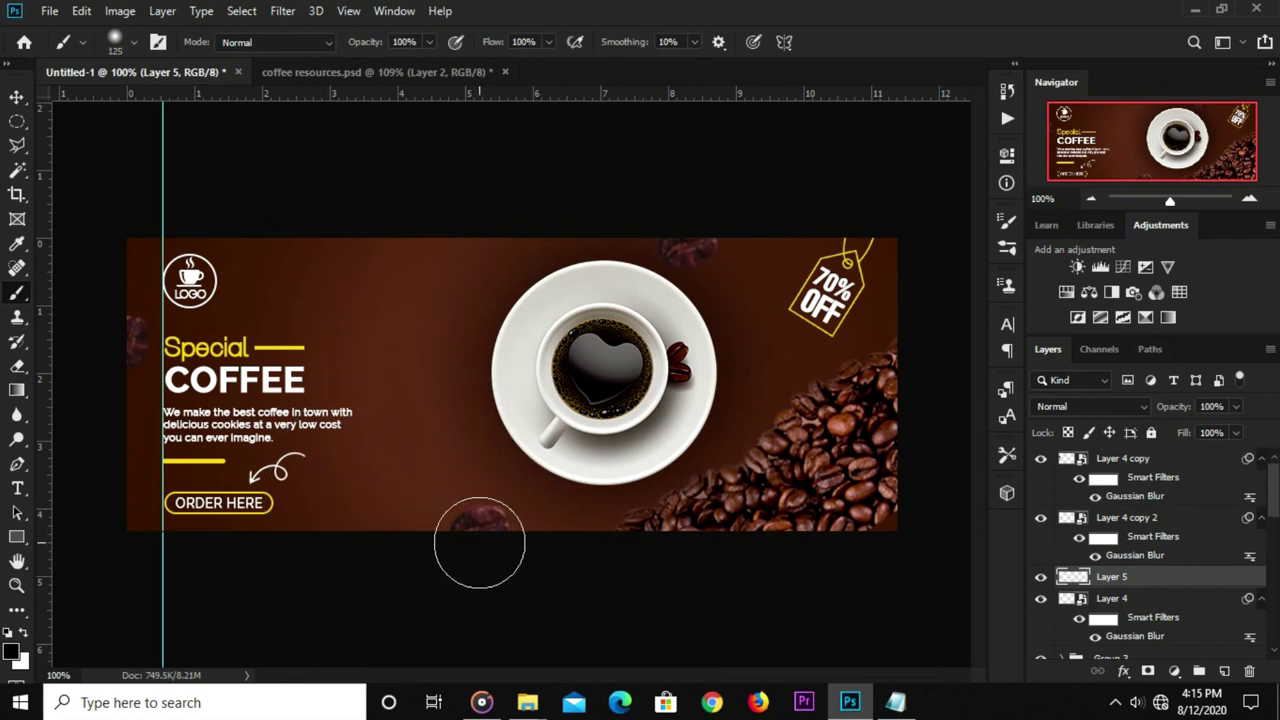
pyautogui.click(481, 539)
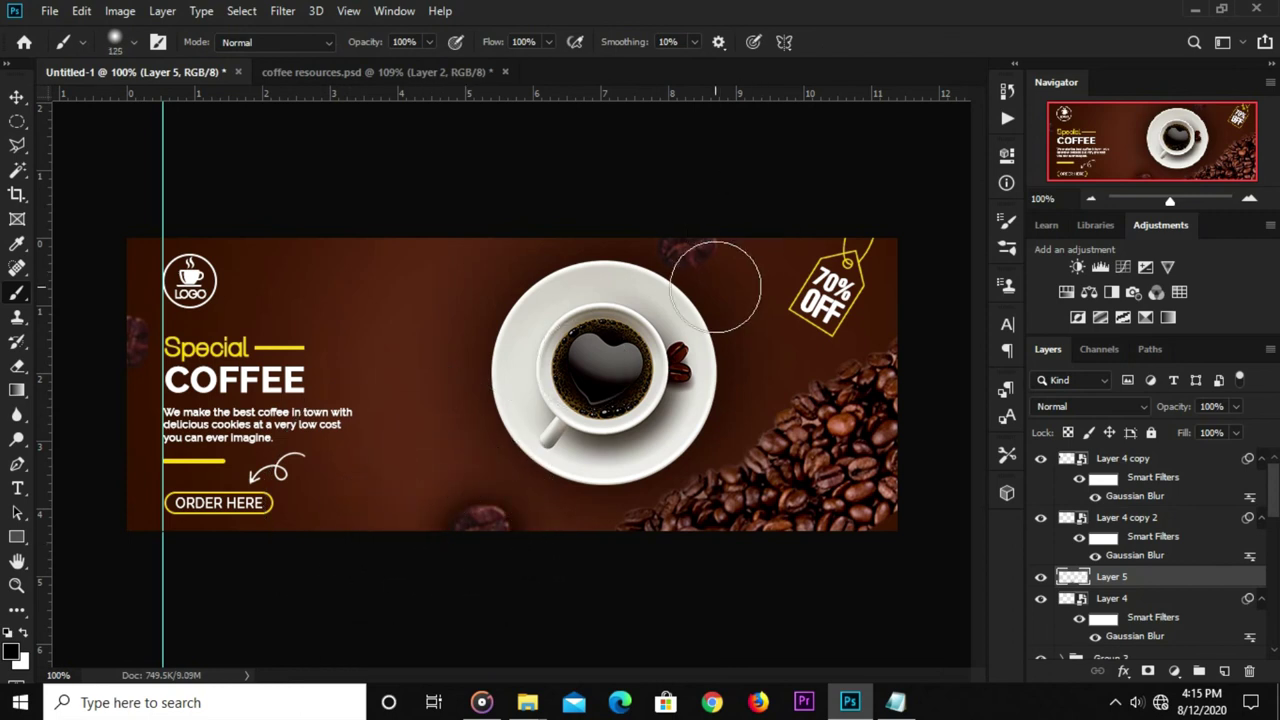
pyautogui.press('v')
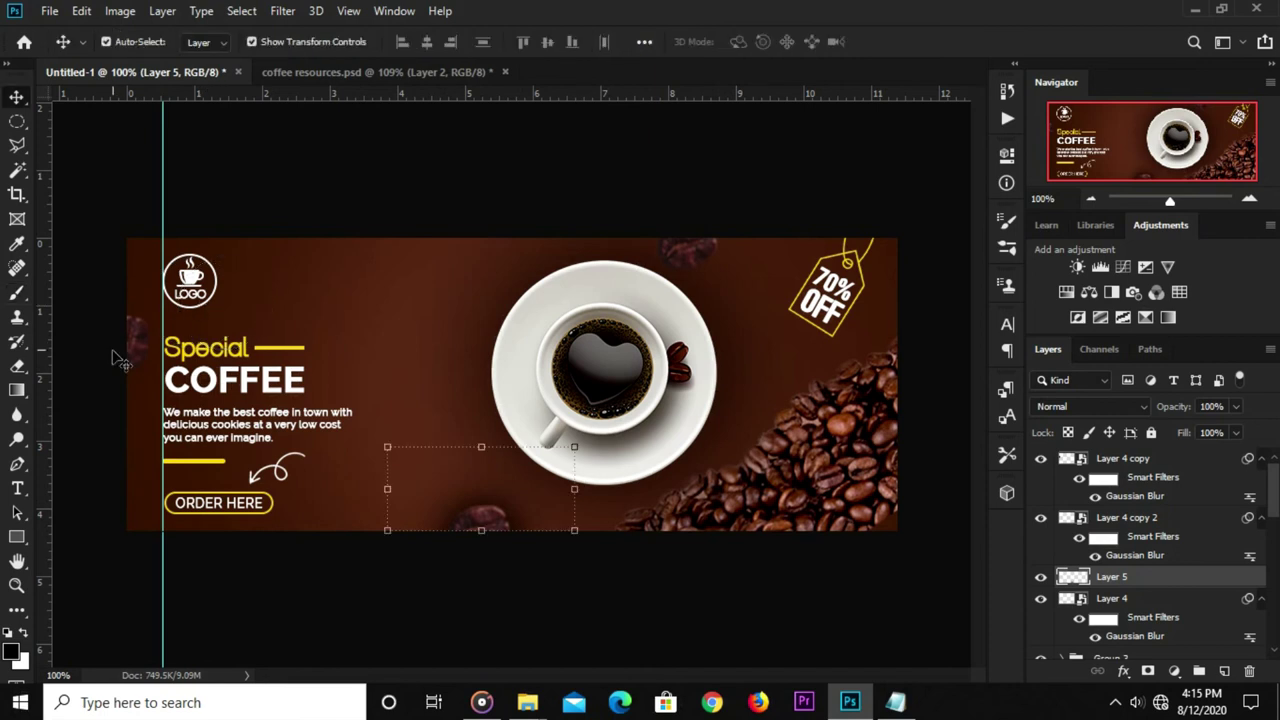
# Add Layer 6 below Layer 4 copy and paint a dark shadow by the left bean.
pyautogui.click(130, 350)
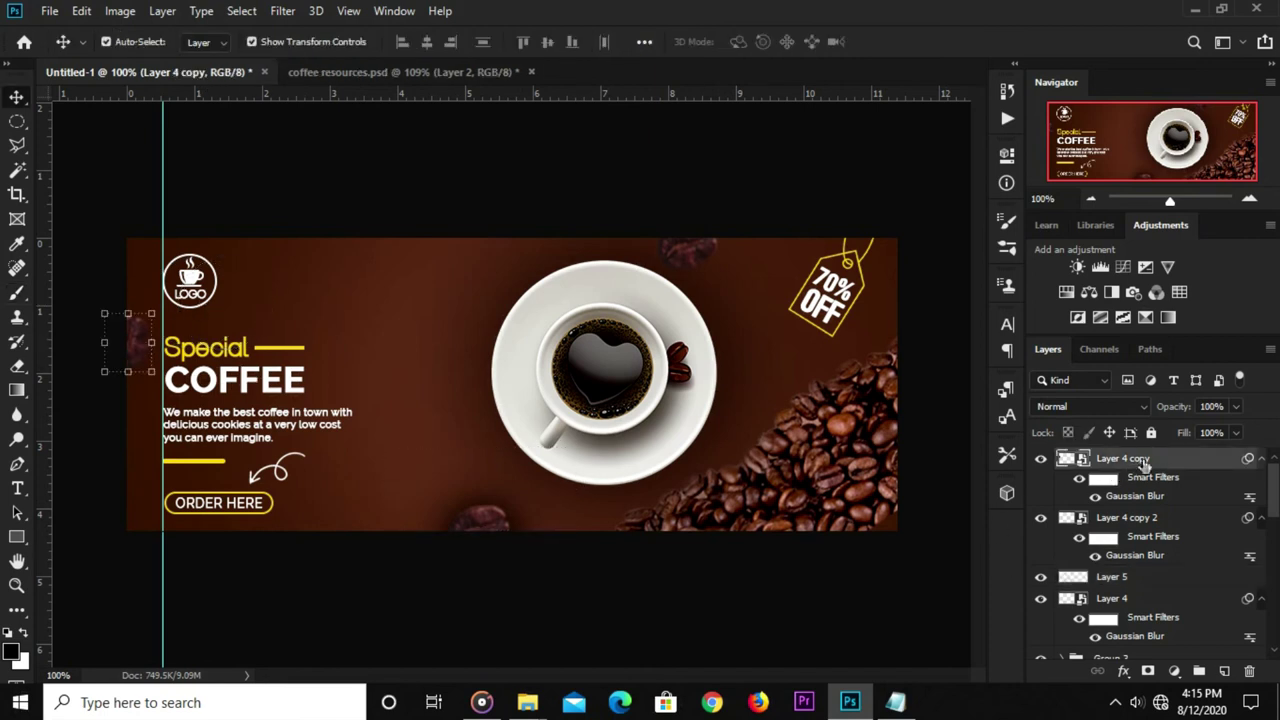
pyautogui.click(1226, 671)
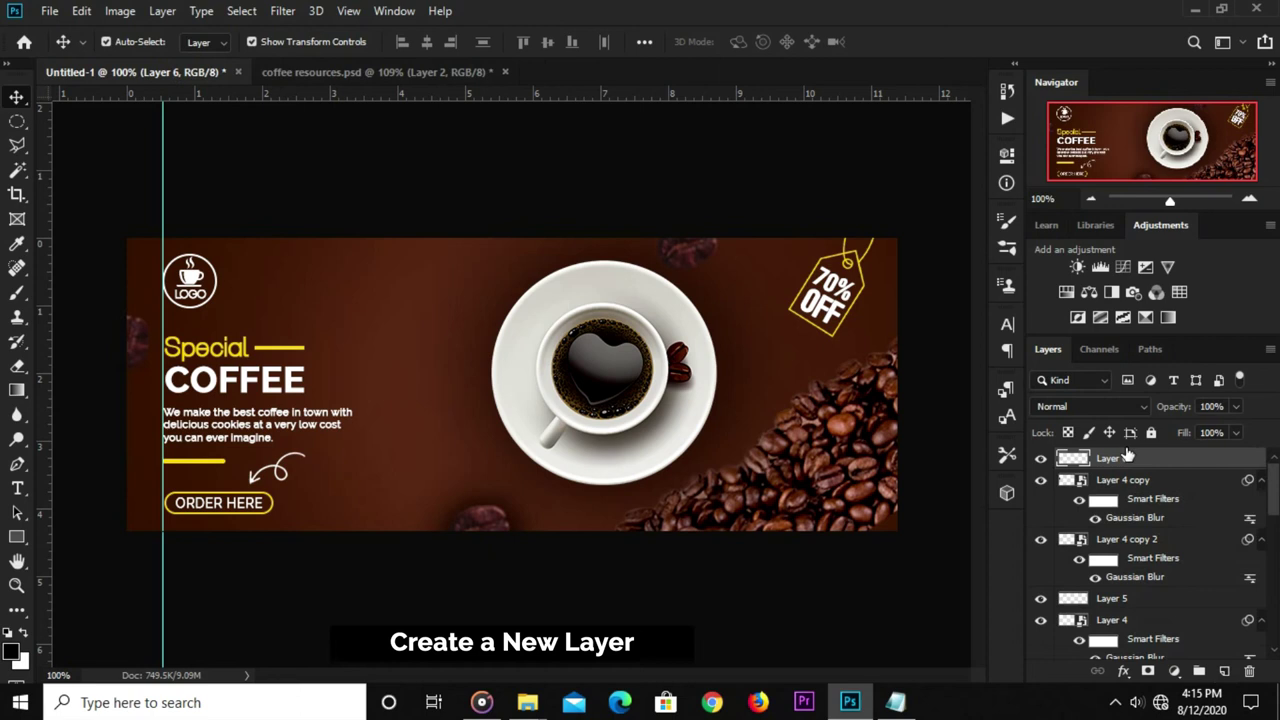
pyautogui.press('b')
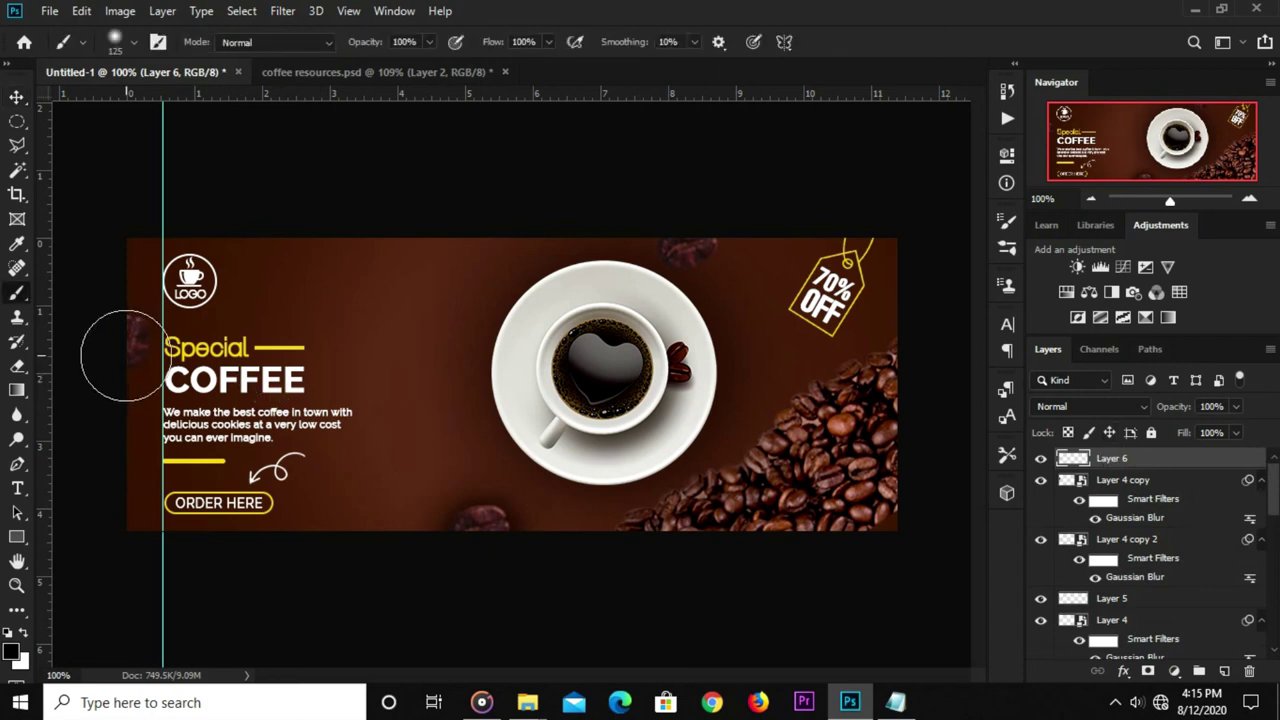
pyautogui.click(115, 345)
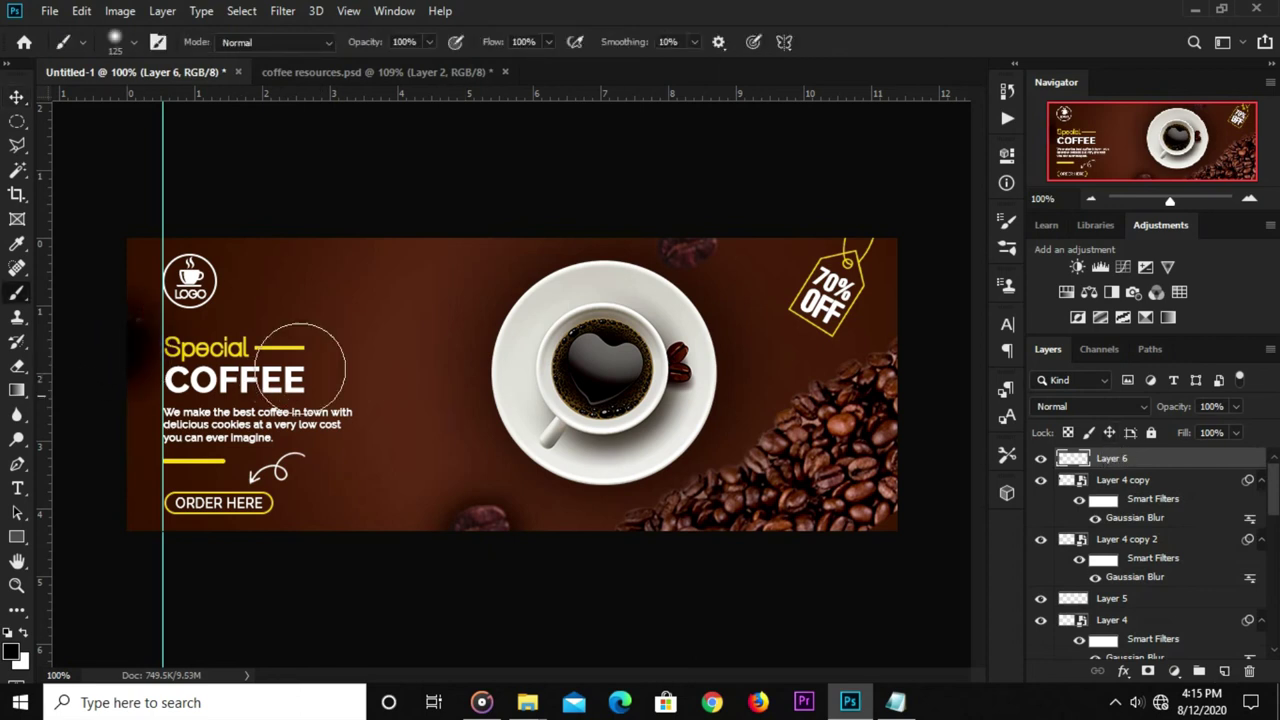
pyautogui.moveTo(1160, 462); pyautogui.dragTo(1166, 526)
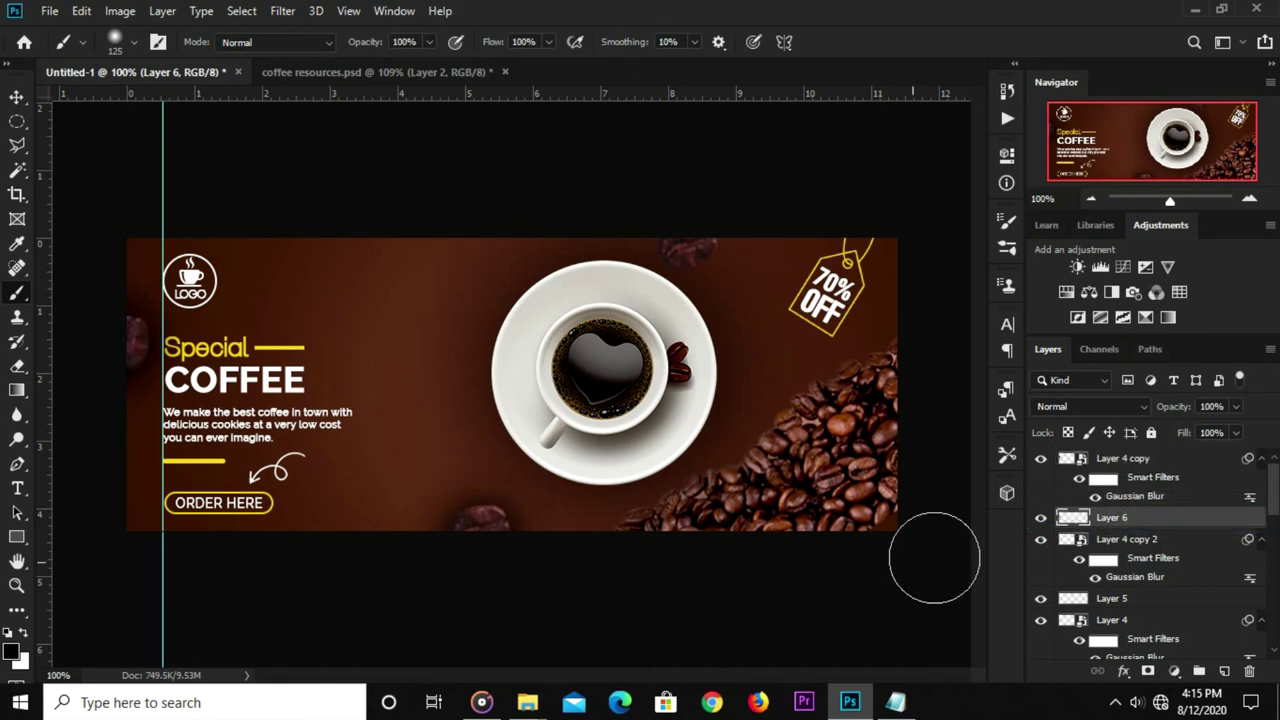
pyautogui.press('v')
# Add Layer 7 and place it just below the top bean's Layer 4.
pyautogui.click(733, 263)
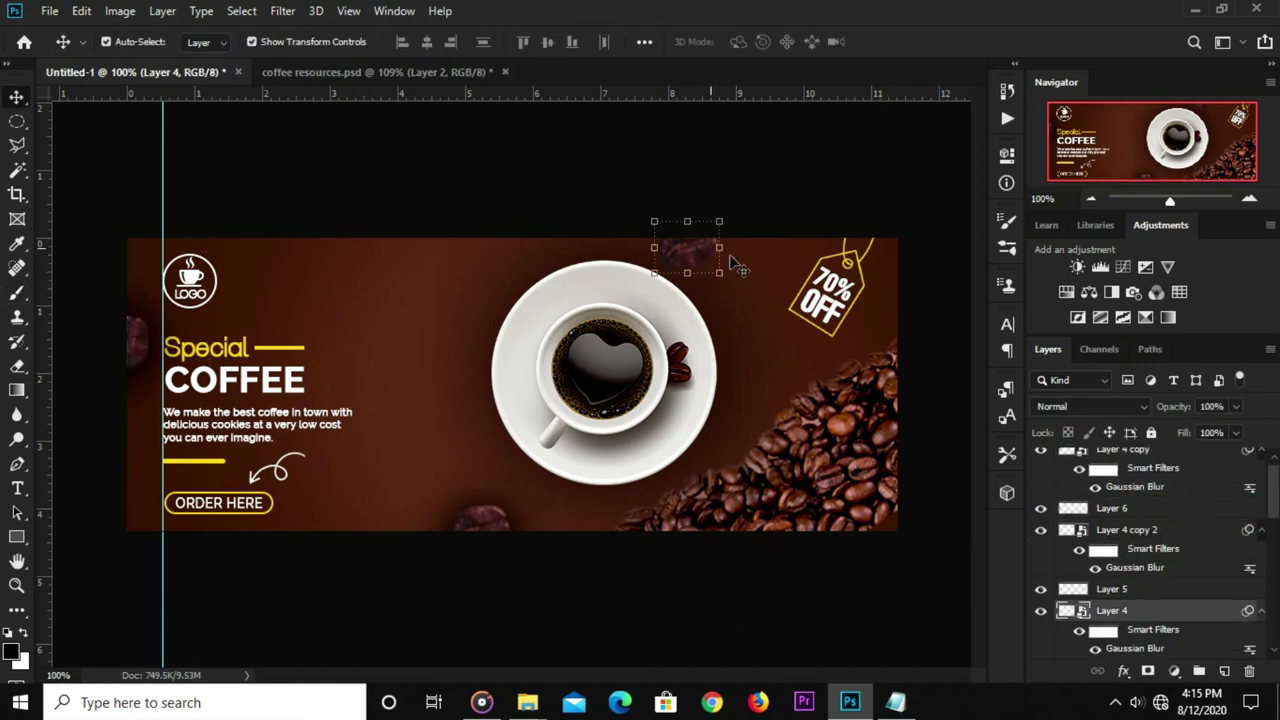
pyautogui.click(1226, 674)
pyautogui.moveTo(1160, 612); pyautogui.dragTo(1156, 650)
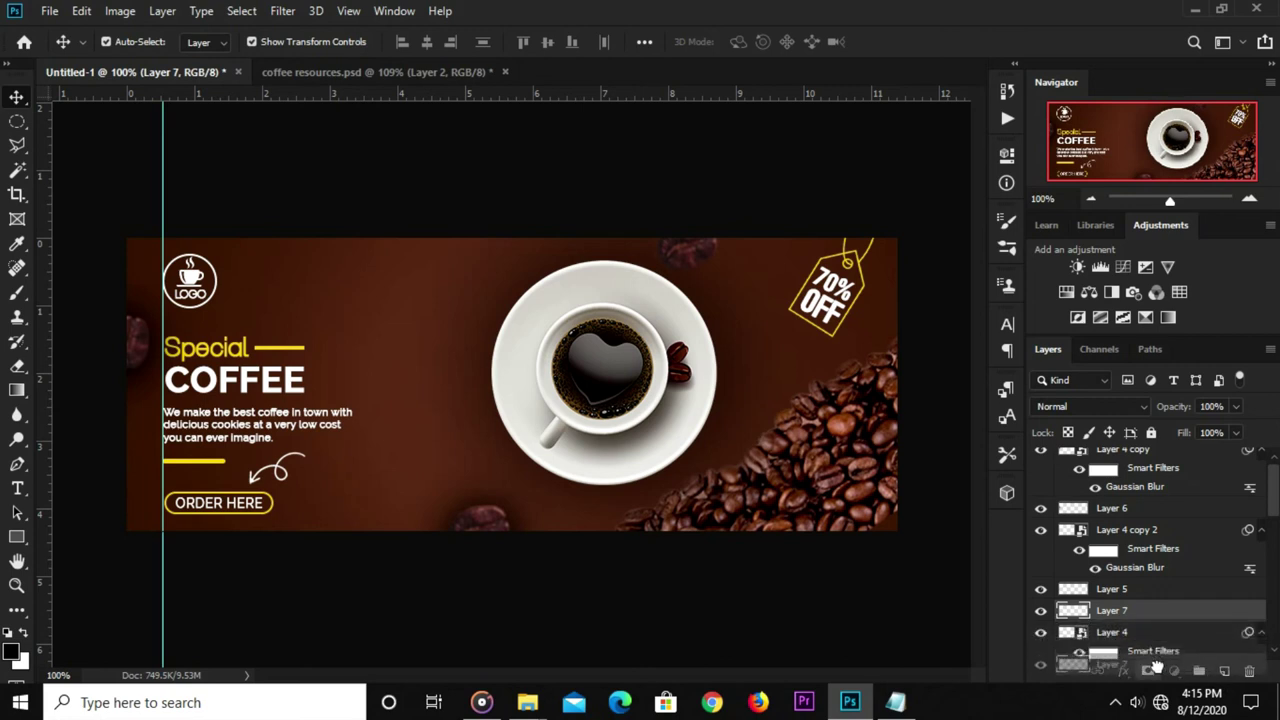
pyautogui.scroll(-1, 1160, 560)
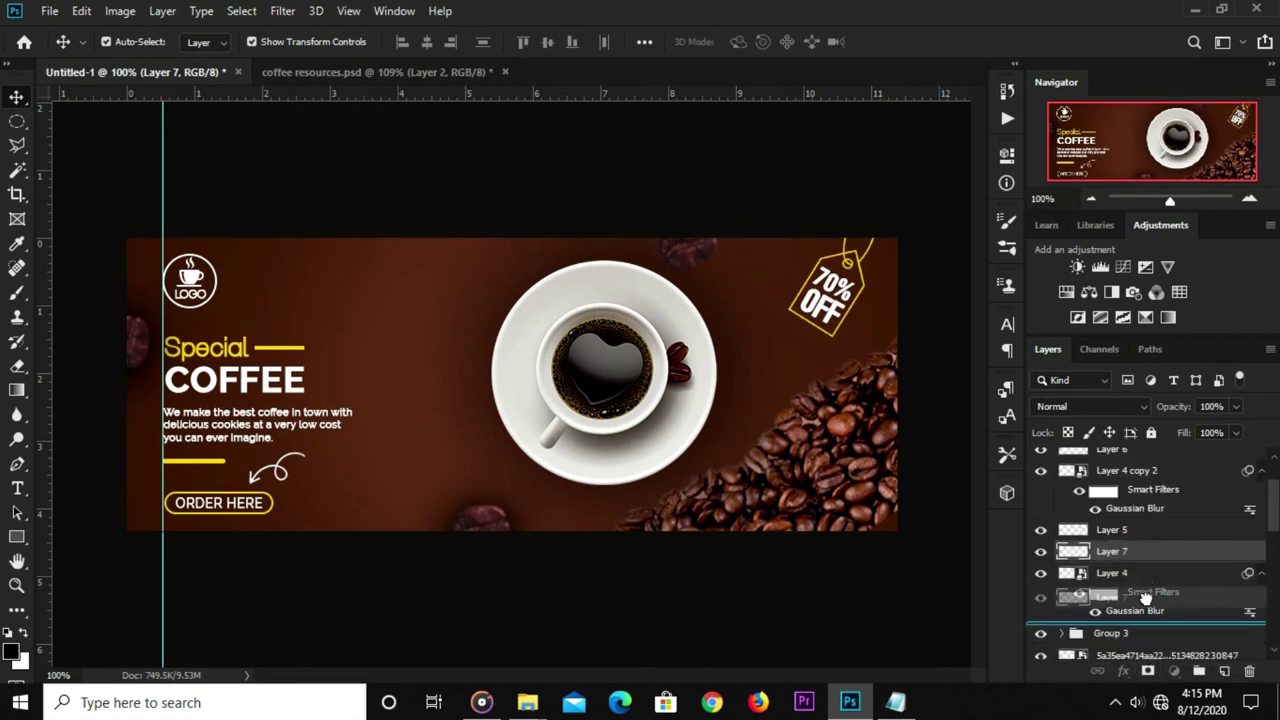
pyautogui.moveTo(1148, 576); pyautogui.dragTo(1130, 614)
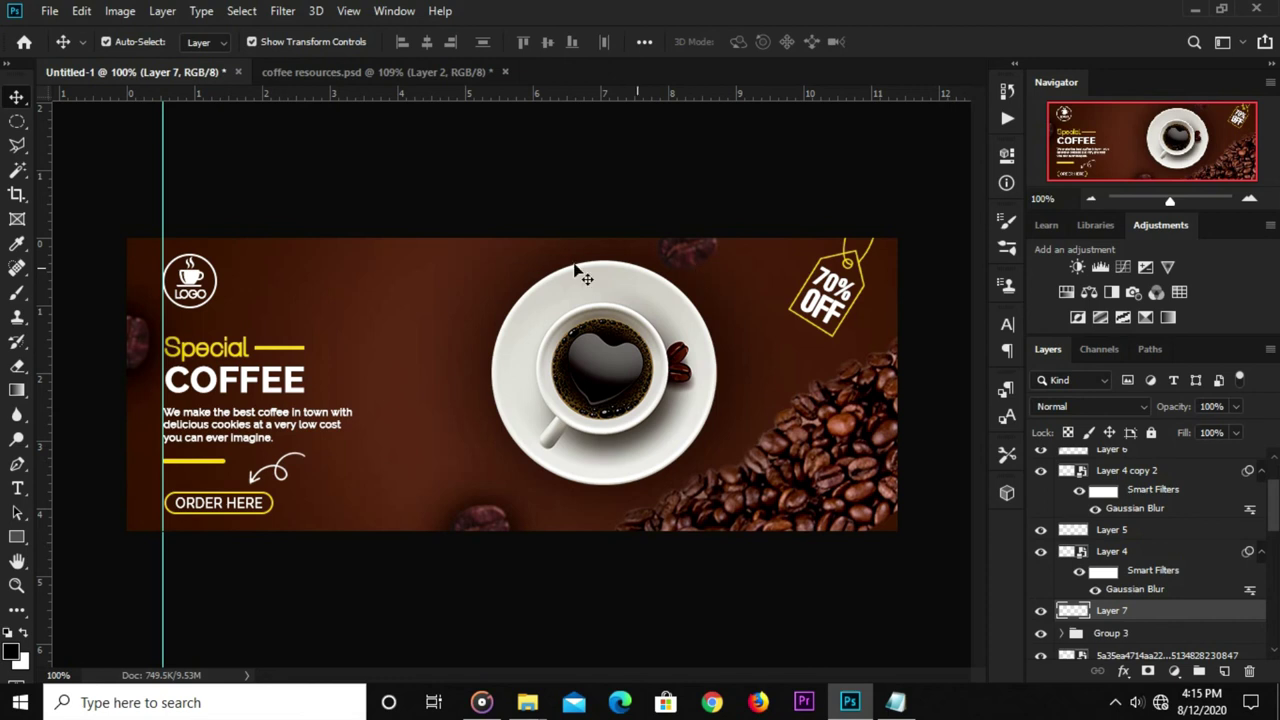
pyautogui.press('b')
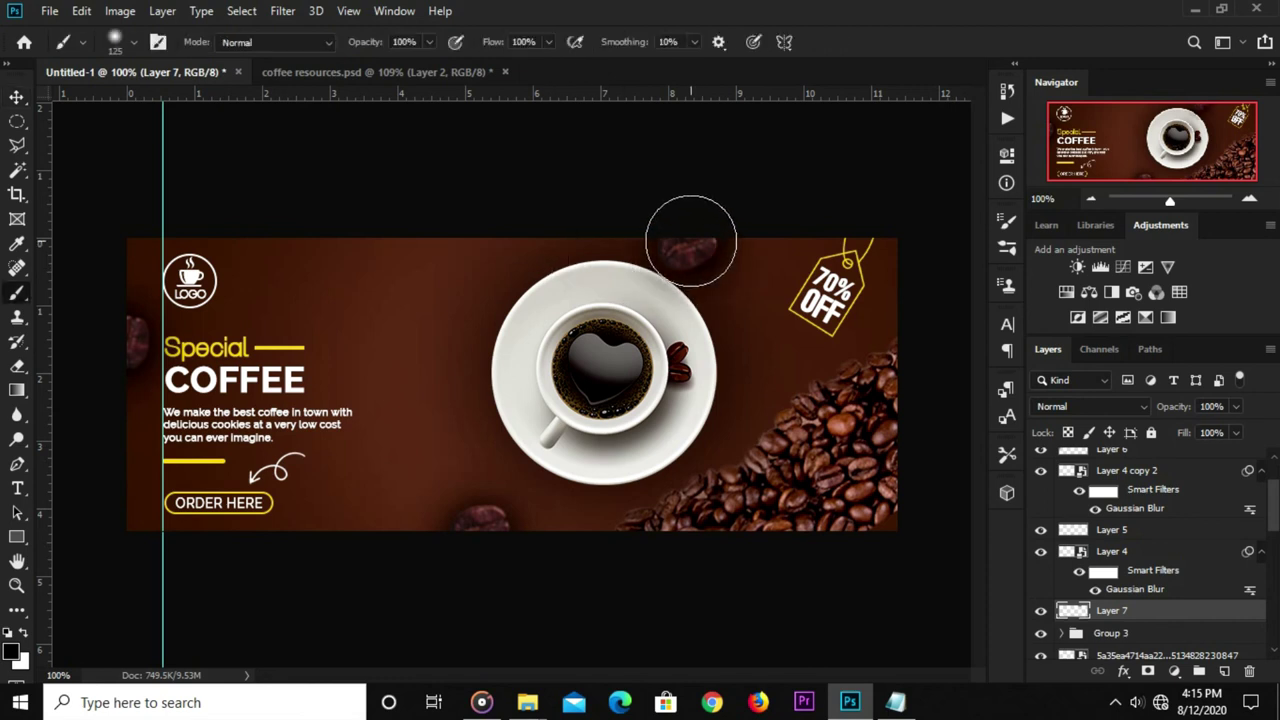
# Nudge the Layer 7 artwork up by one pixel.
pyautogui.press('v')
pyautogui.click(630, 262)
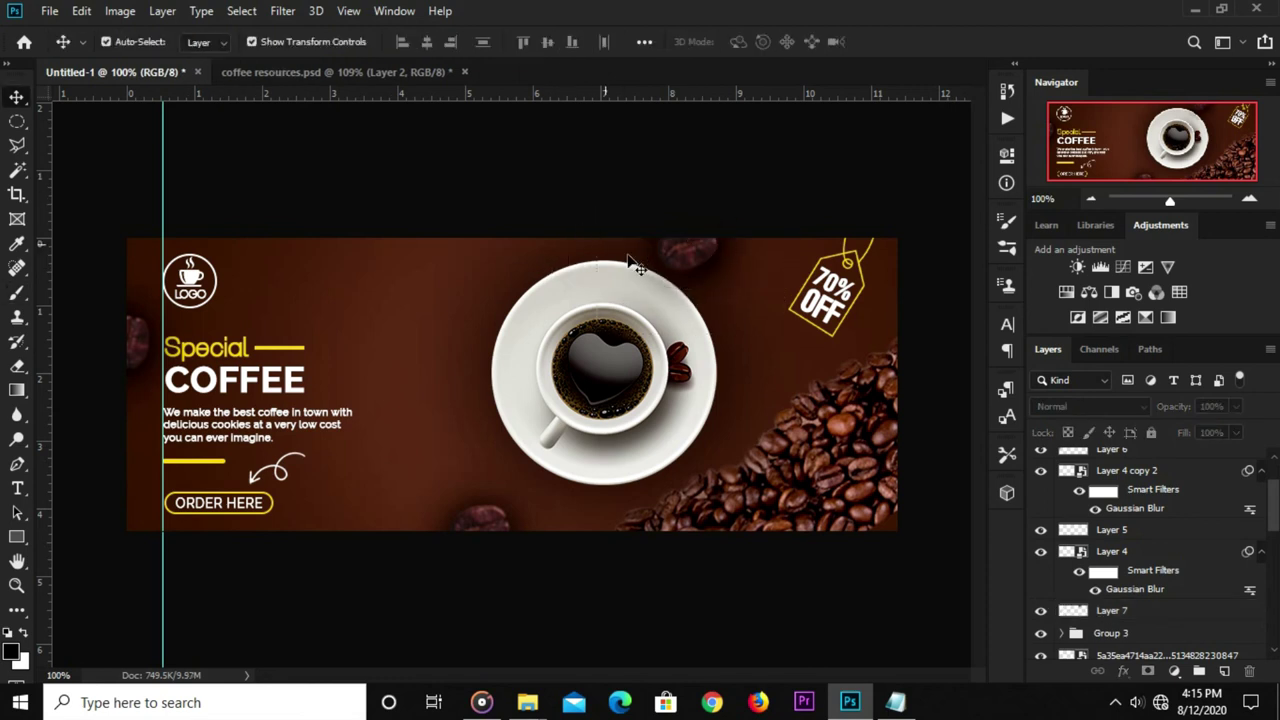
pyautogui.click(705, 274)
pyautogui.press('Up')
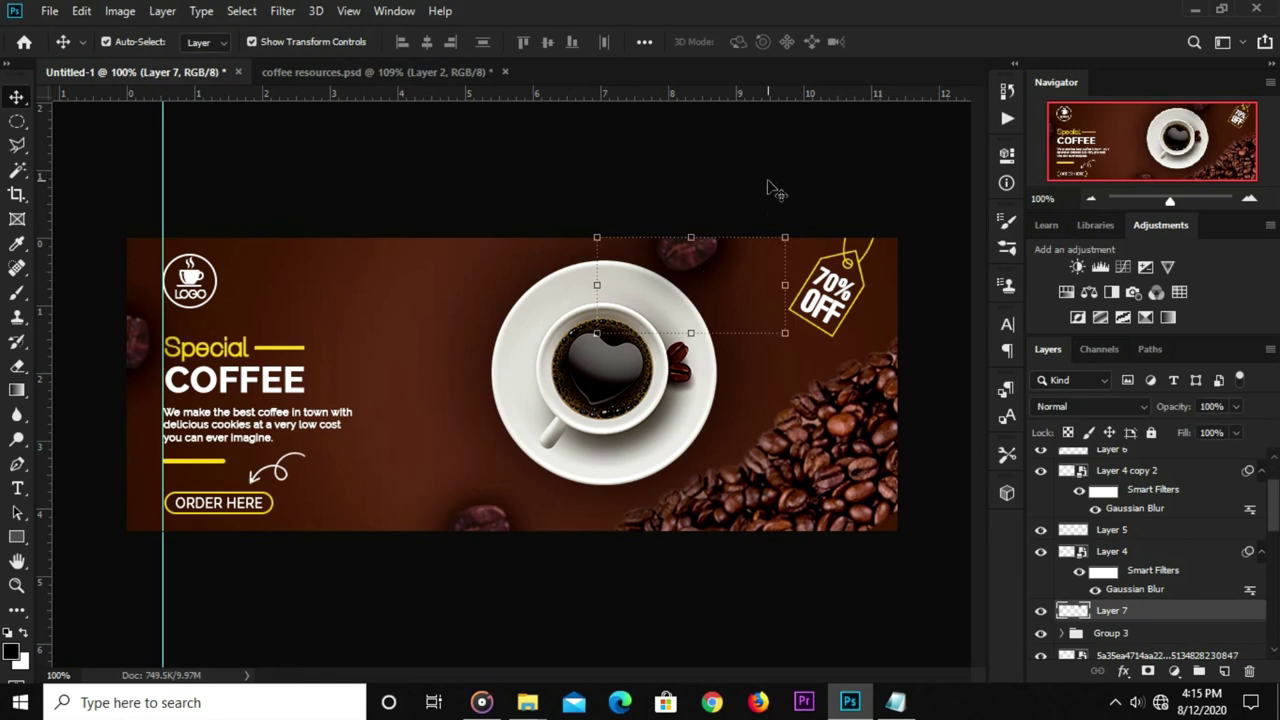
pyautogui.click(776, 186)
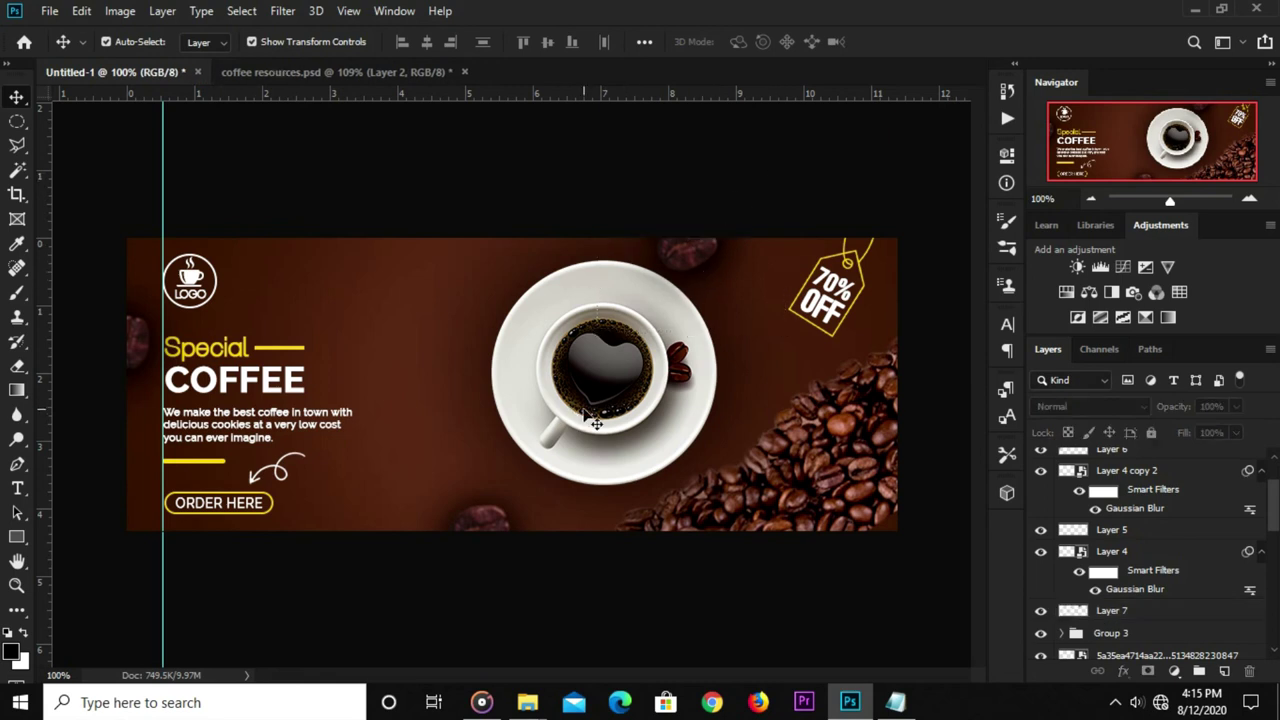
# Bring the white strokes graphic from coffee resources.psd into the banner, undoing an accidental cup move.
pyautogui.click(302, 76)
pyautogui.click(1140, 545)
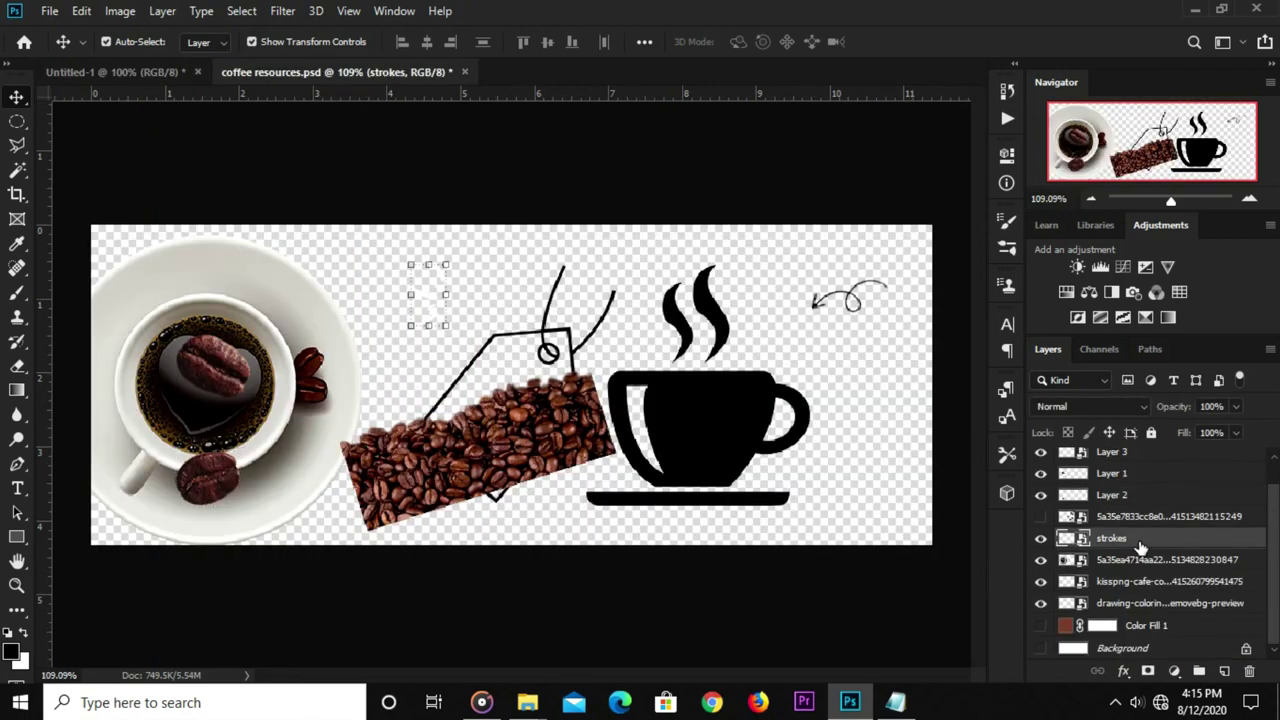
pyautogui.press('ctrl')
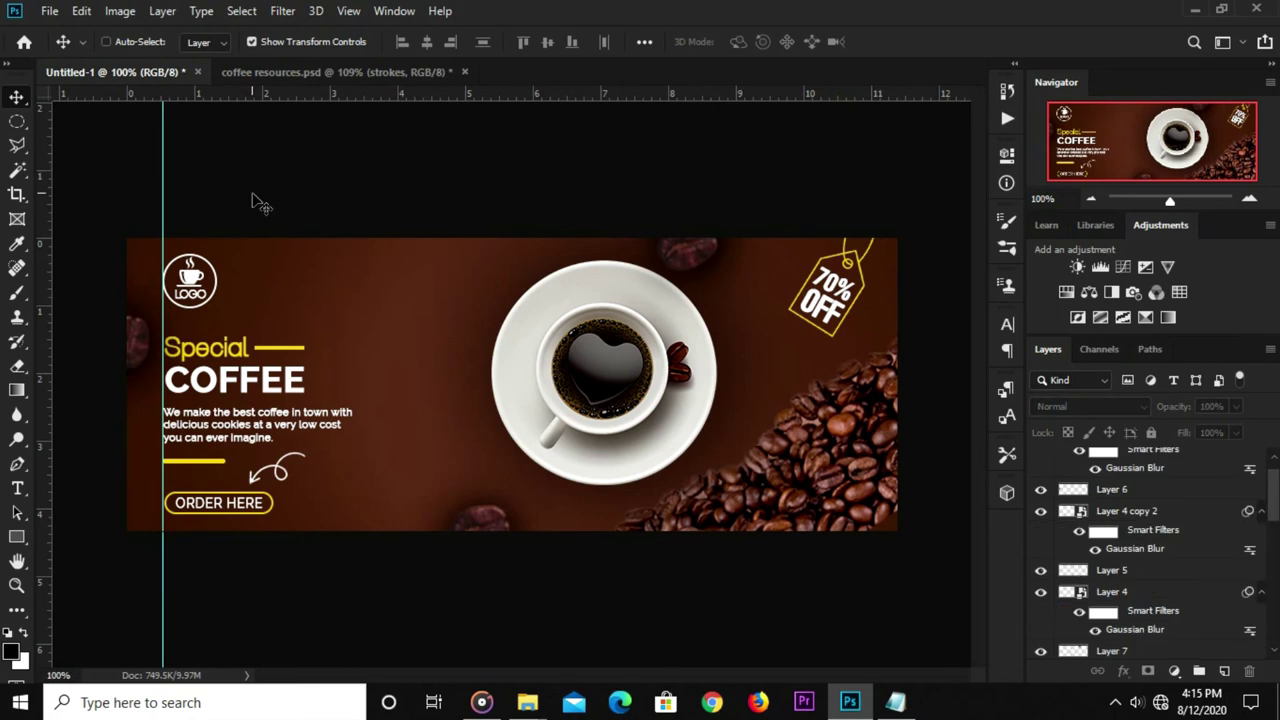
pyautogui.moveTo(98, 71); pyautogui.dragTo(525, 300)
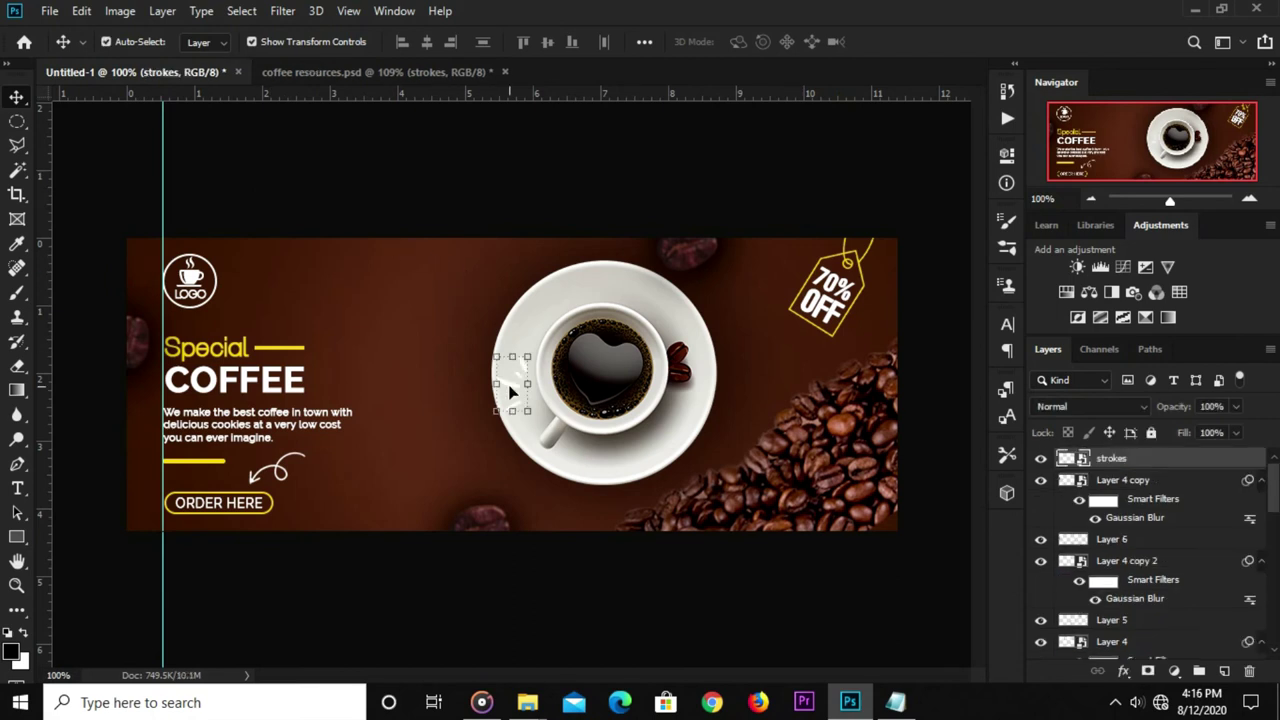
pyautogui.moveTo(510, 392); pyautogui.dragTo(479, 345)
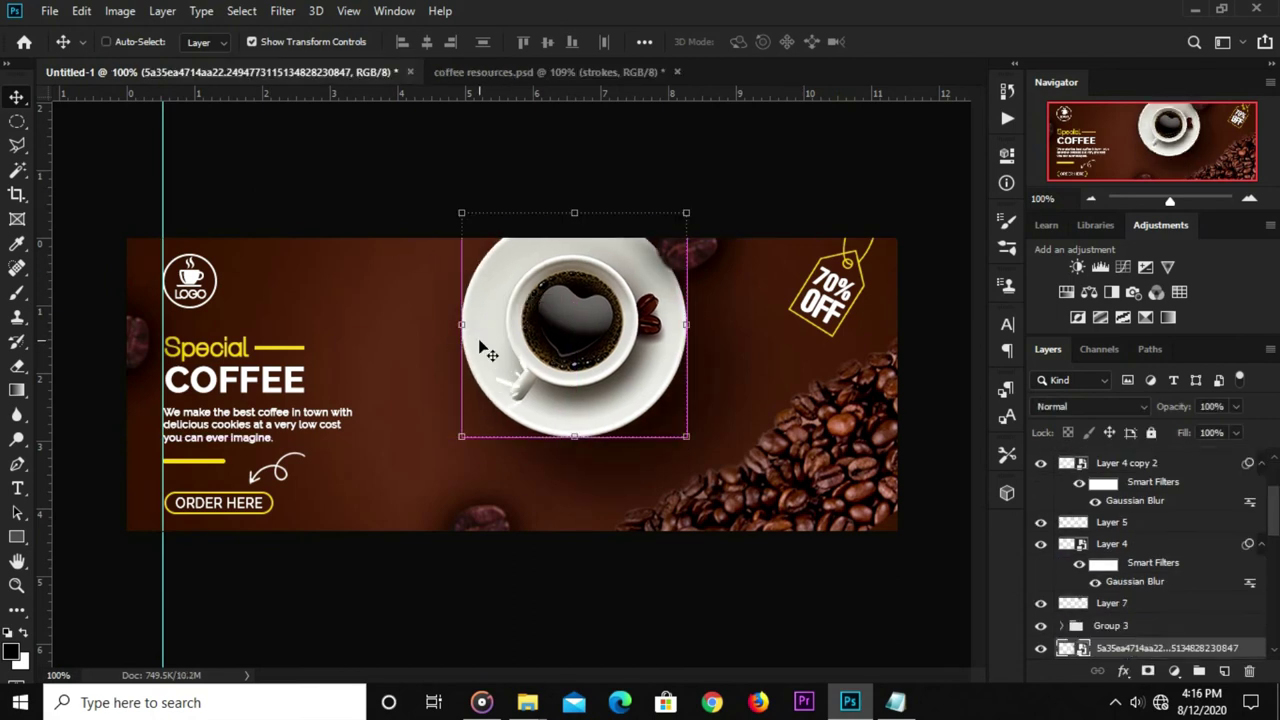
pyautogui.hotkey('ctrl', 'z')
pyautogui.hotkey('ctrl', 'z')
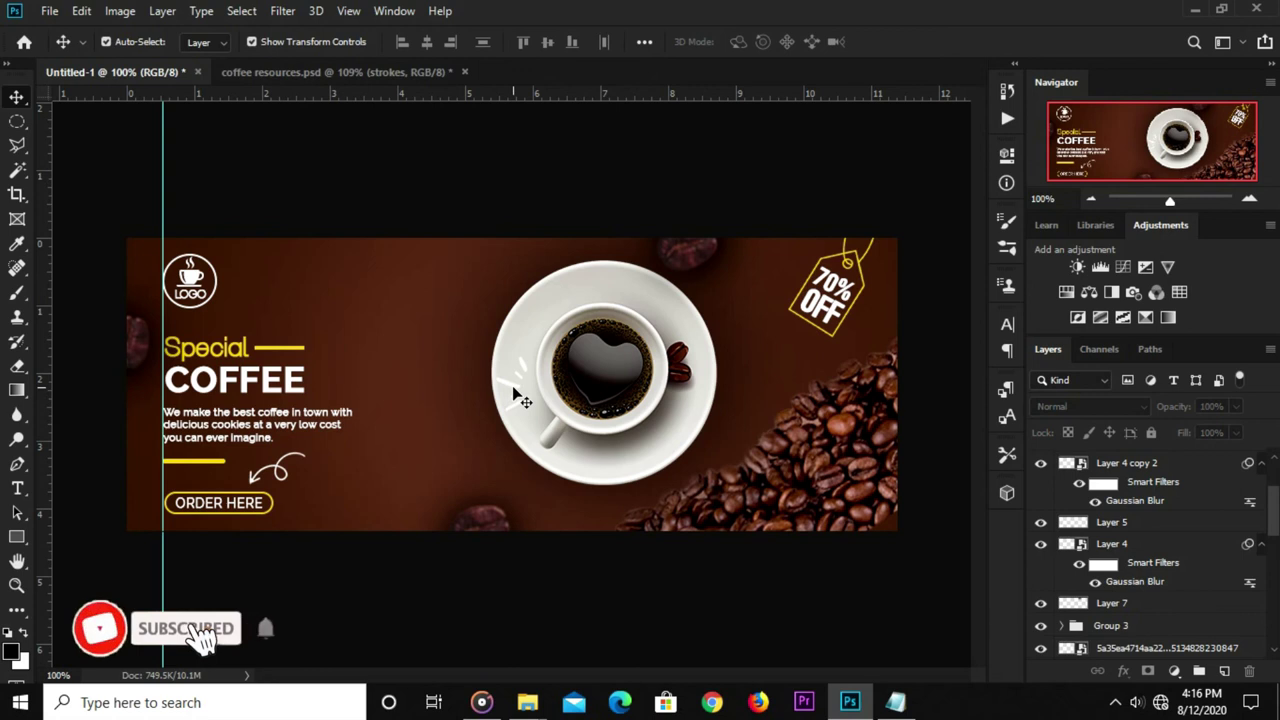
pyautogui.hotkey('ctrl', 'shift', 'z')
# Position the strokes at the cup's upper left, rotated about 14.75 degrees.
pyautogui.hotkey('ctrl', 't')
pyautogui.moveTo(513, 393)
pyautogui.mouseDown()
pyautogui.moveTo(475, 315)
pyautogui.moveTo(511, 267)
pyautogui.mouseUp()
pyautogui.moveTo(476, 310)
pyautogui.mouseDown()
pyautogui.moveTo(497, 287)
pyautogui.moveTo(490, 300)
pyautogui.mouseUp()
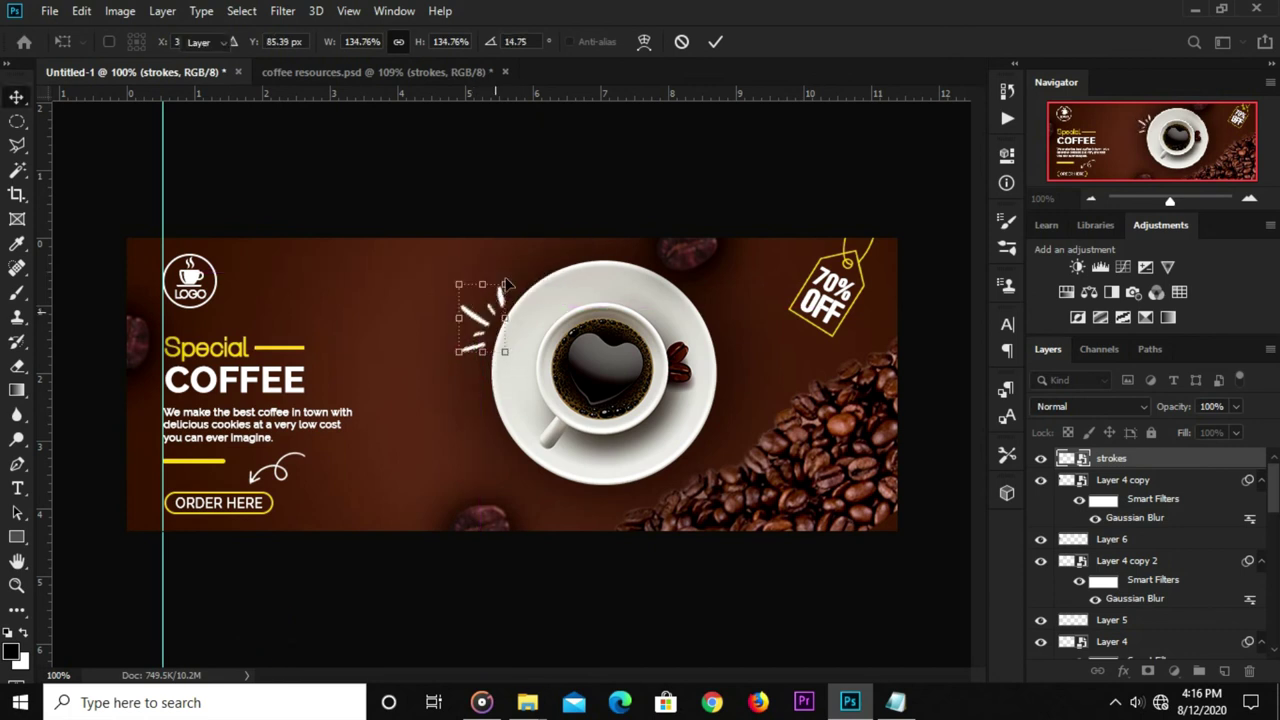
pyautogui.press('Return')
pyautogui.click(550, 222)
pyautogui.click(478, 322)
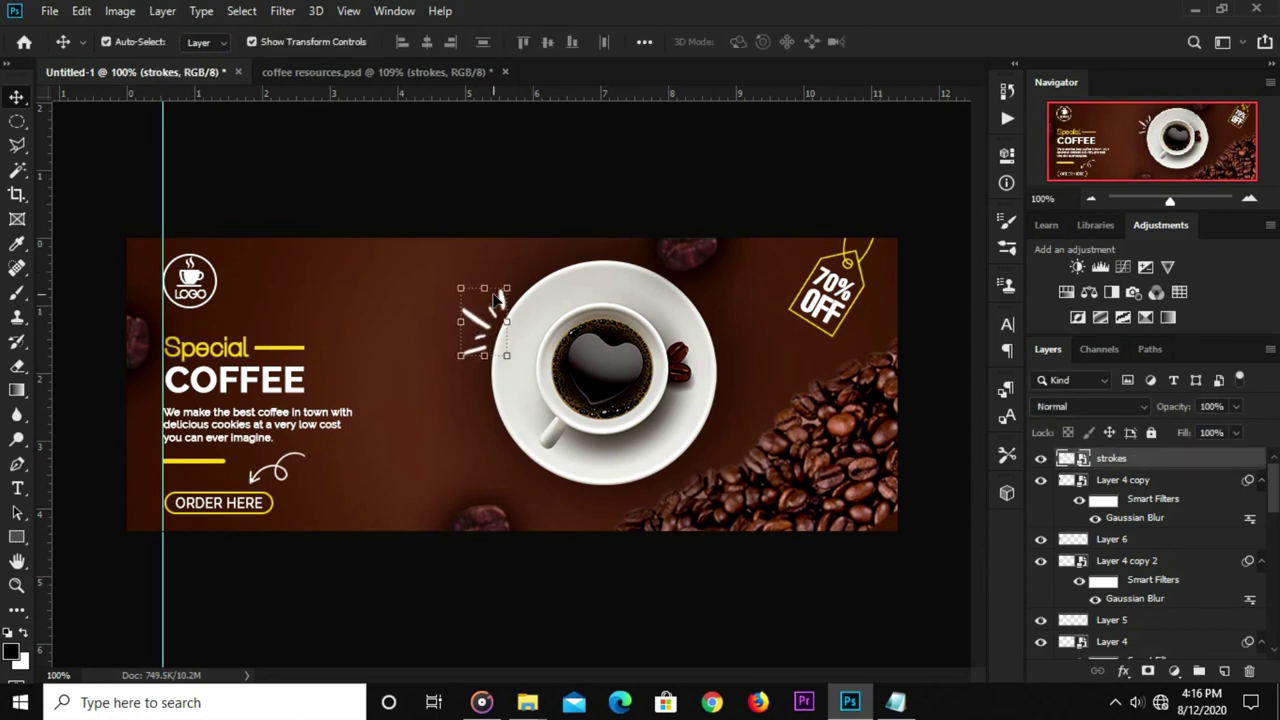
pyautogui.click(519, 212)
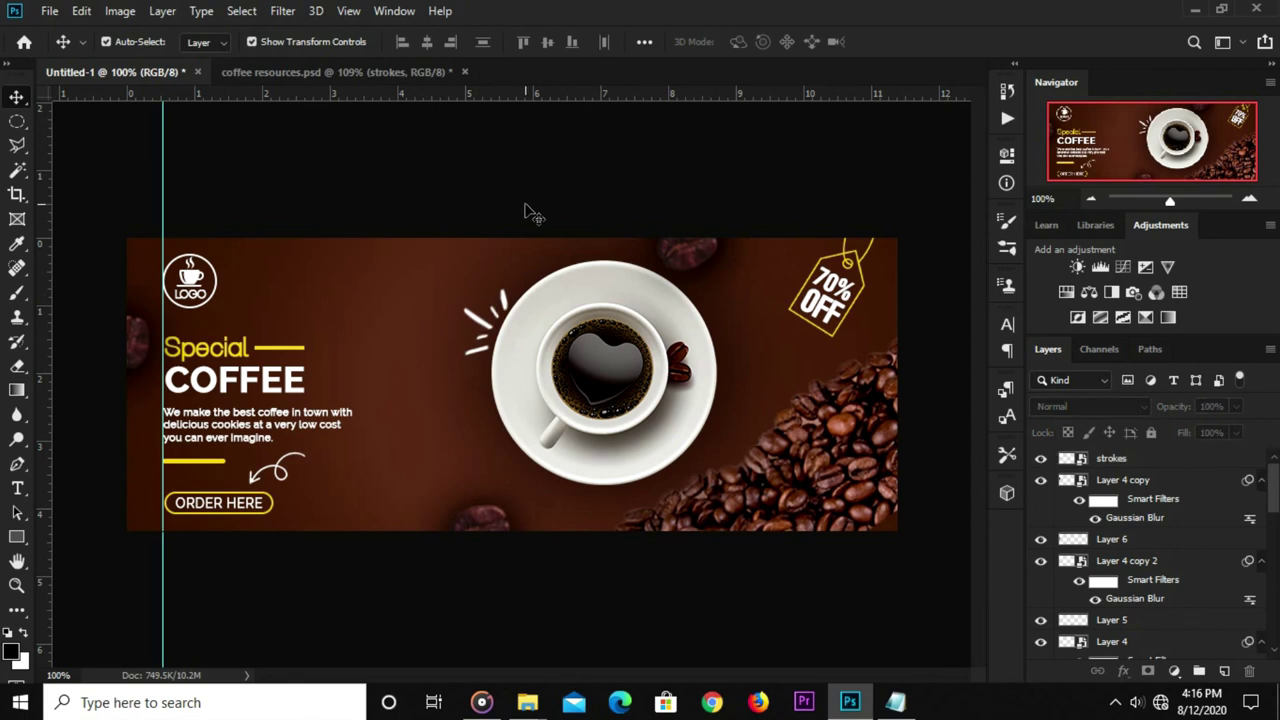
pyautogui.click(597, 318)
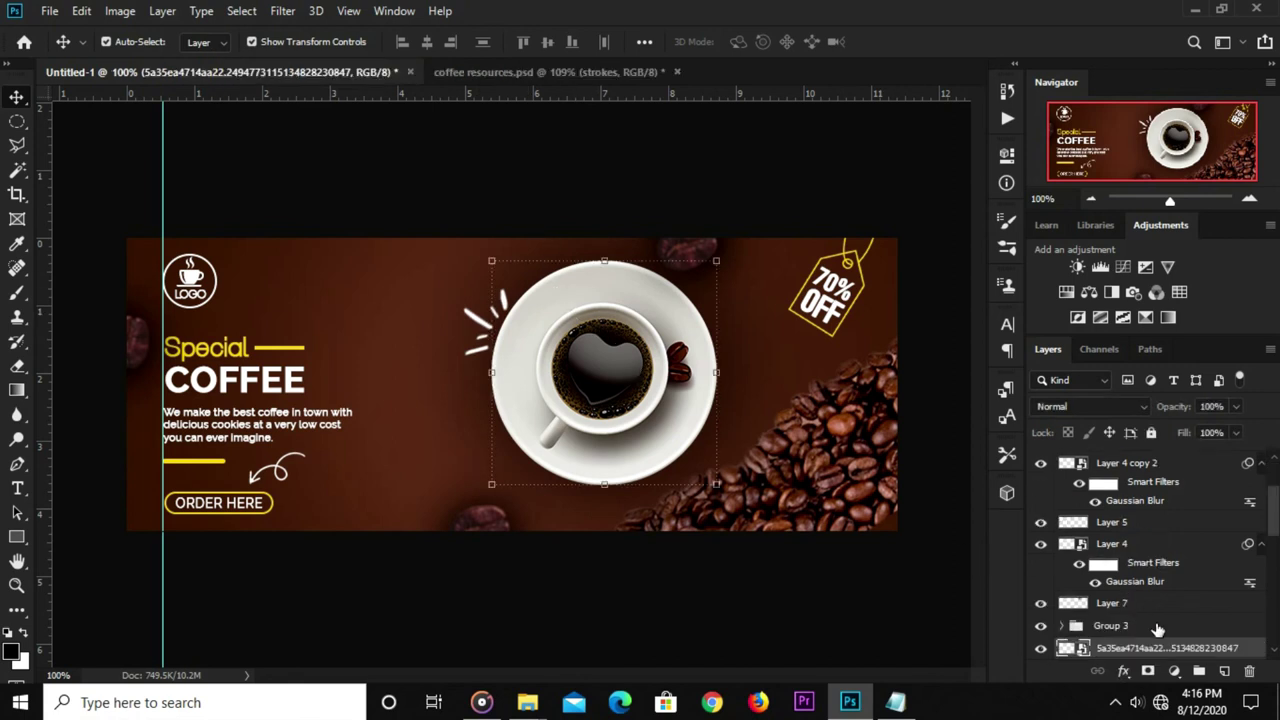
# Add a new empty Layer 8 at the top of the layer stack.
pyautogui.scroll(-2, 1152, 620)
pyautogui.scroll(2, 1147, 575)
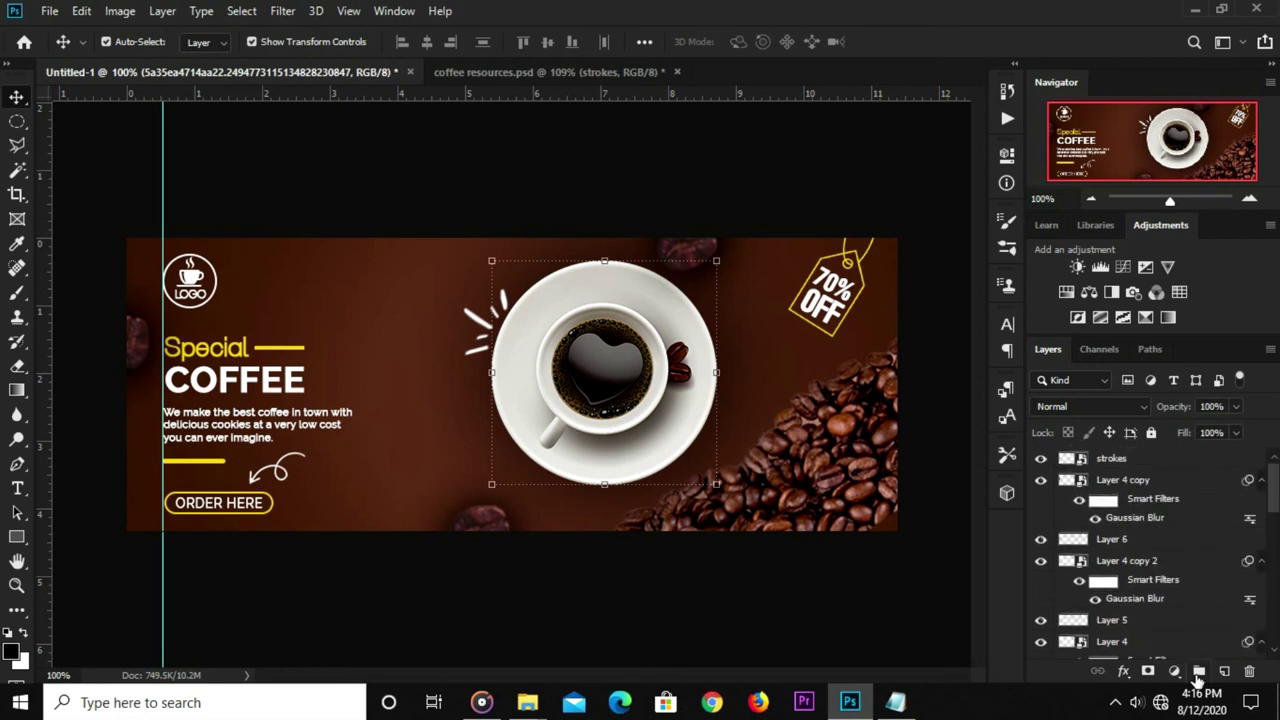
pyautogui.click(1222, 671)
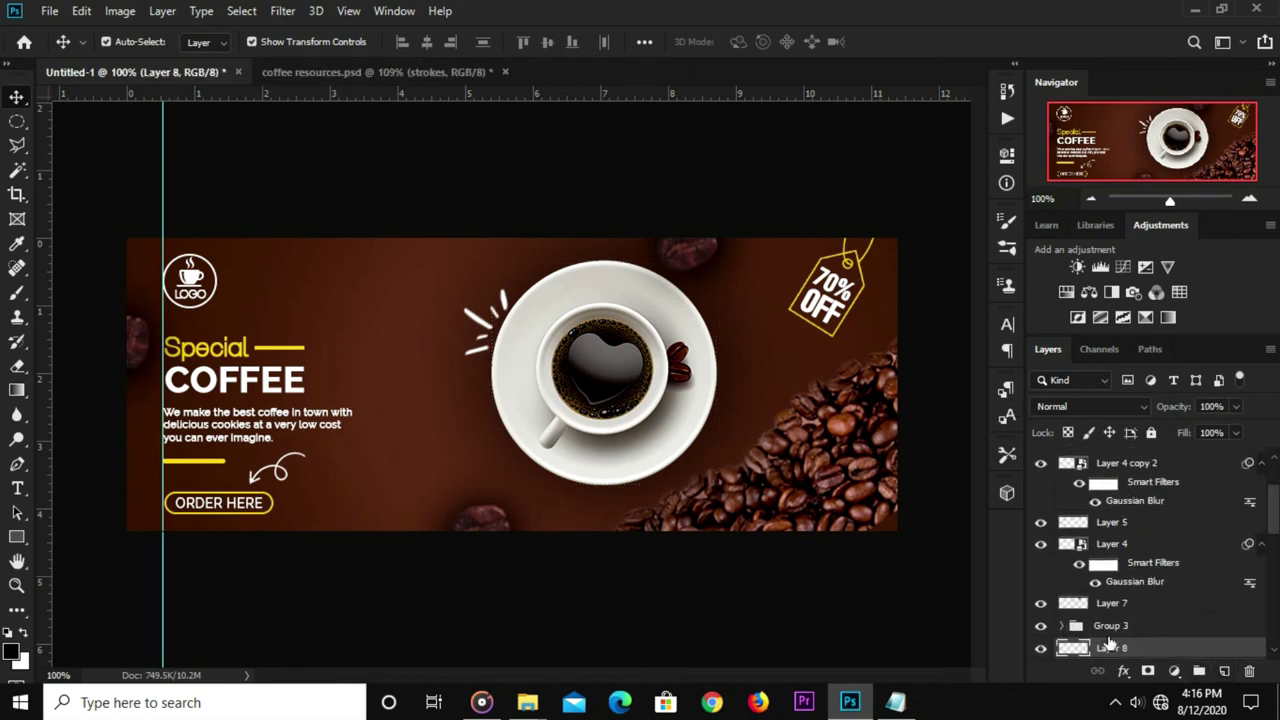
pyautogui.moveTo(1118, 651); pyautogui.dragTo(1118, 457)
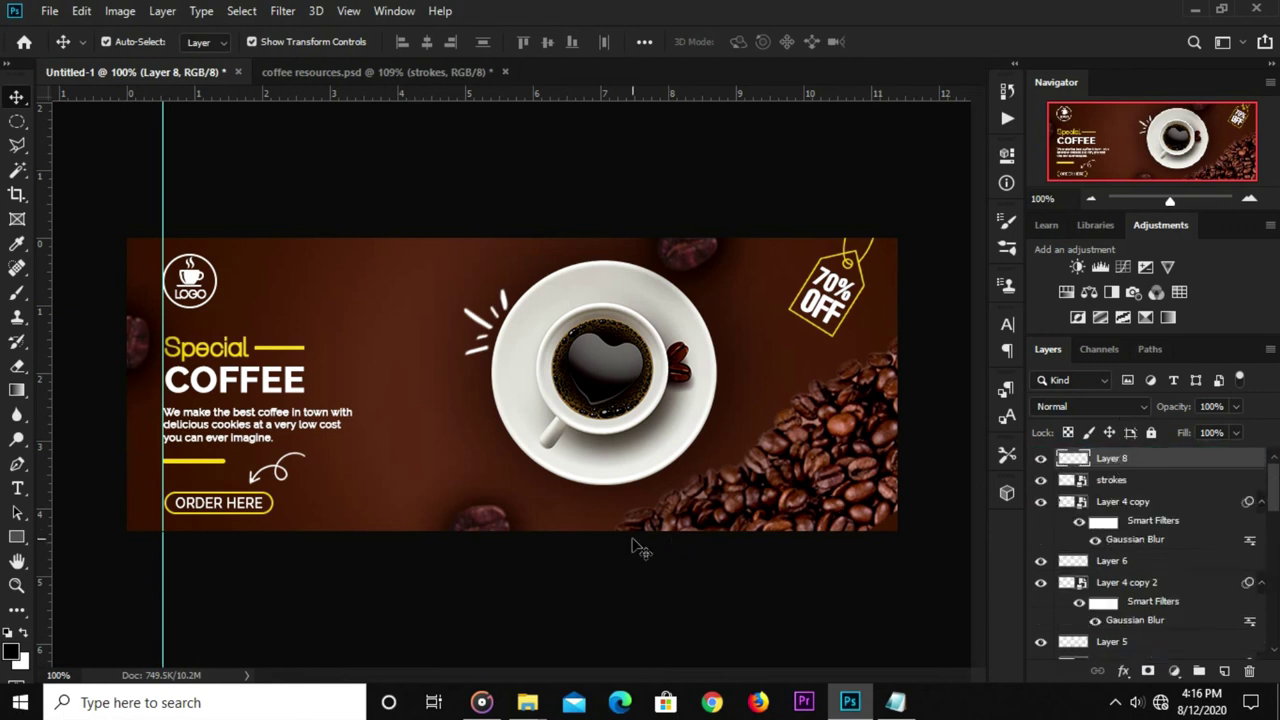
# Draw a curved pen path along the saucer's right edge.
pyautogui.click(16, 465)
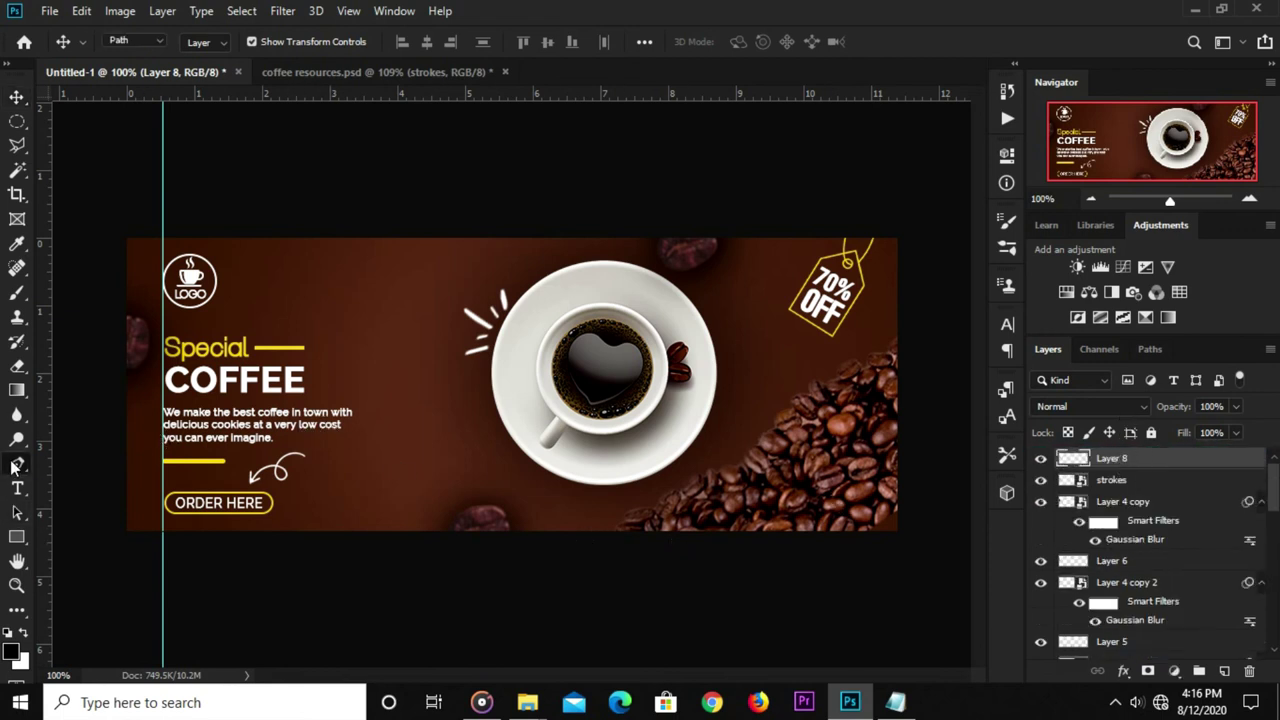
pyautogui.moveTo(16, 465); pyautogui.dragTo(79, 462)
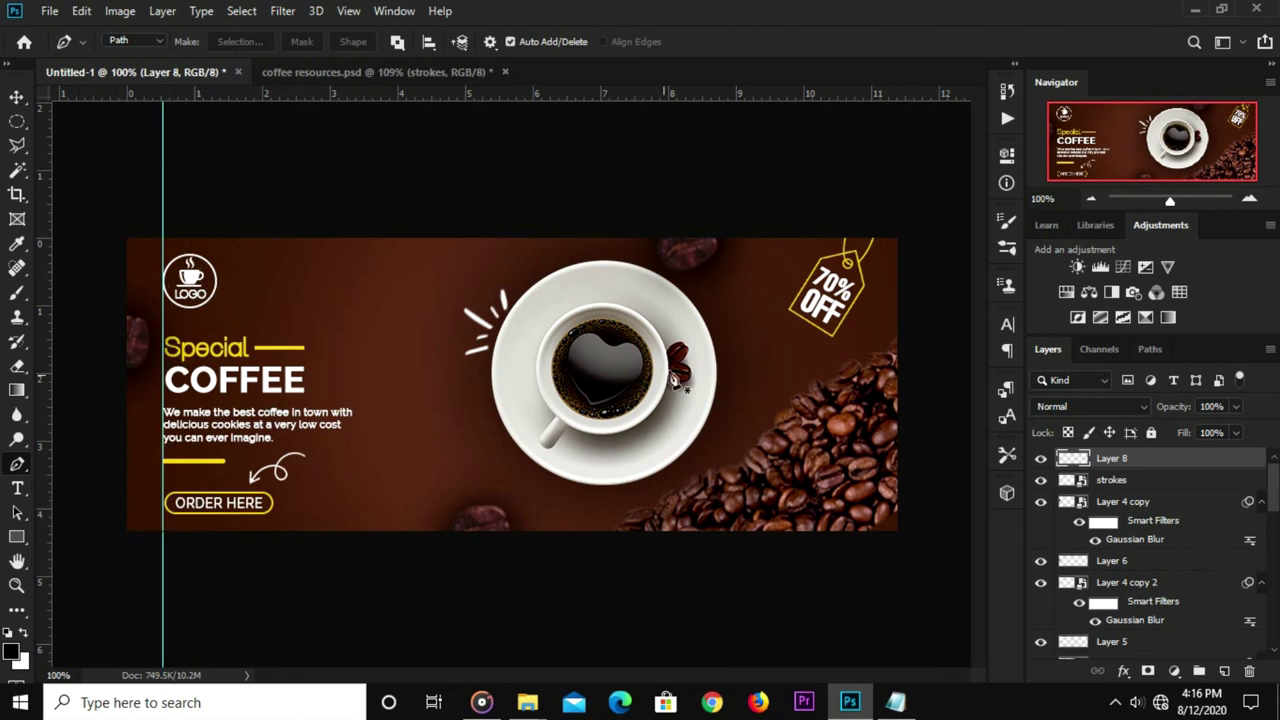
pyautogui.click(696, 299)
pyautogui.moveTo(710, 431)
pyautogui.mouseDown()
pyautogui.moveTo(673, 476)
pyautogui.moveTo(665, 534)
pyautogui.mouseUp()
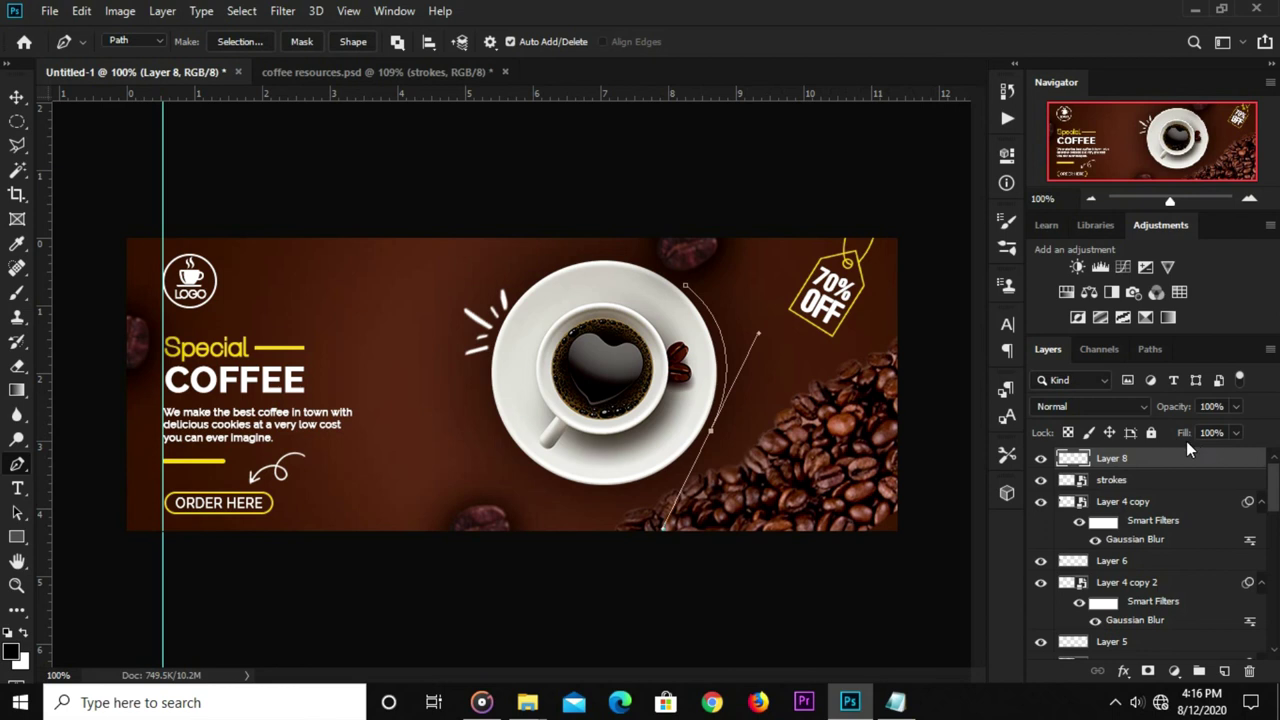
# Select the Brush tool and set its size to 2 px.
pyautogui.click(16, 96)
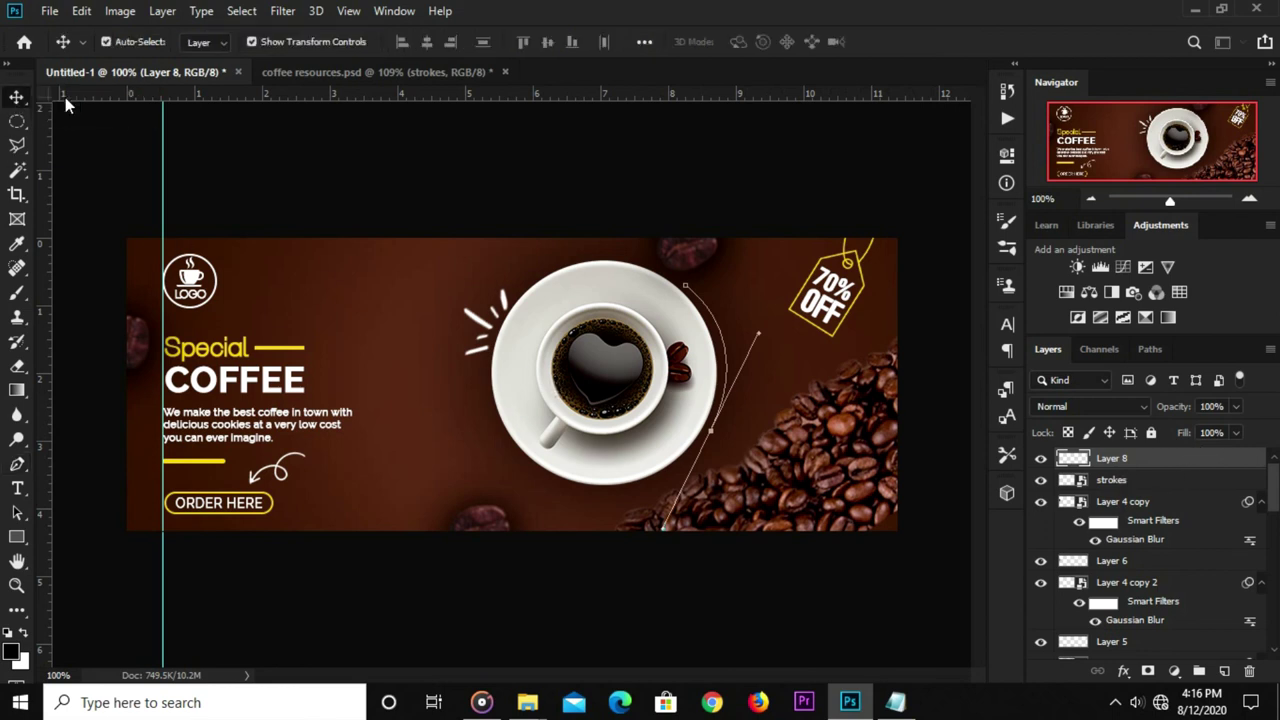
pyautogui.click(16, 295)
pyautogui.click(93, 288)
pyautogui.click(116, 42)
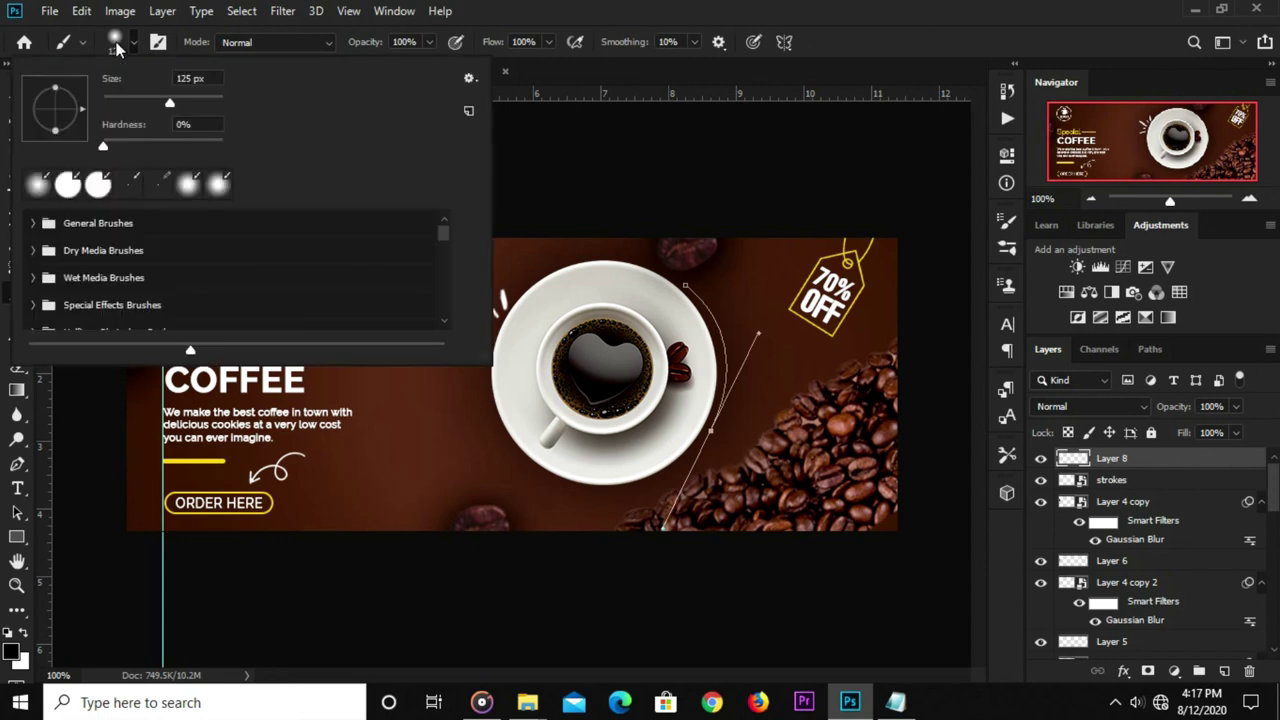
pyautogui.moveTo(218, 80); pyautogui.dragTo(148, 76)
pyautogui.write('2')
pyautogui.press('Return')
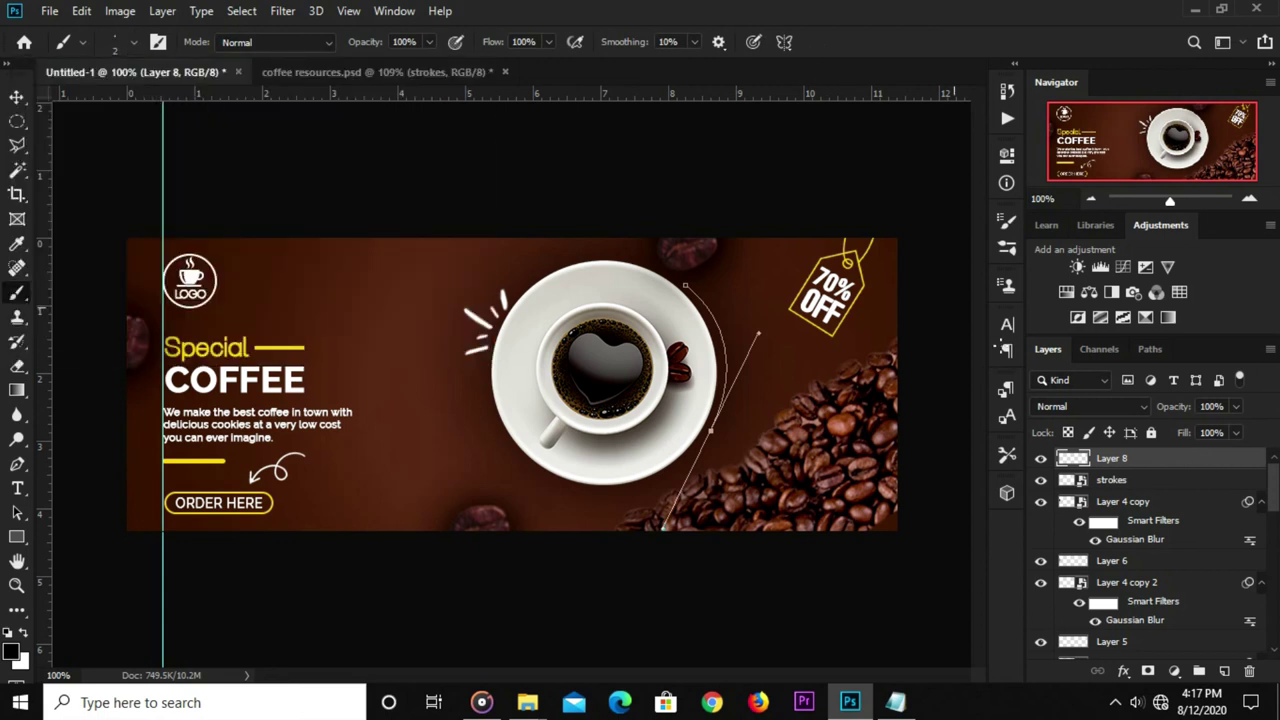
pyautogui.click(1150, 350)
# Stroke the work path with a white brush, then delete the work path.
pyautogui.rightClick(1103, 383)
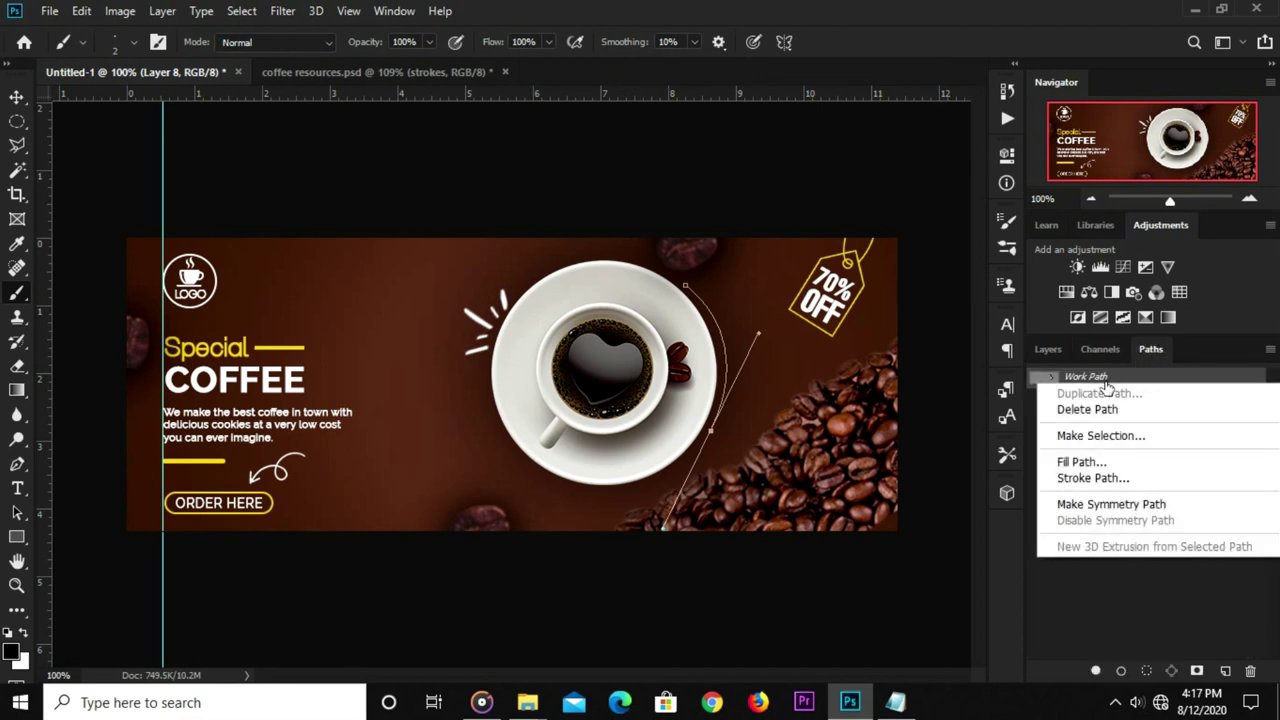
pyautogui.click(1116, 480)
pyautogui.click(756, 211)
pyautogui.press('b')
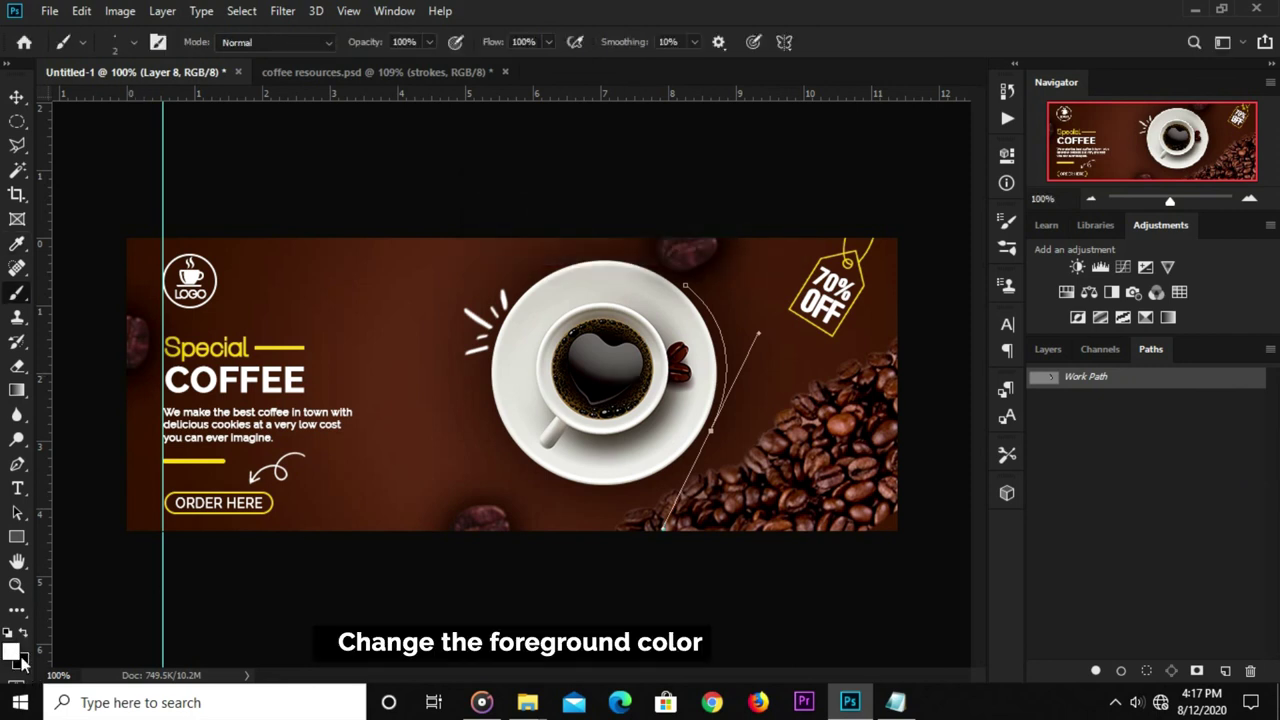
pyautogui.rightClick(1108, 378)
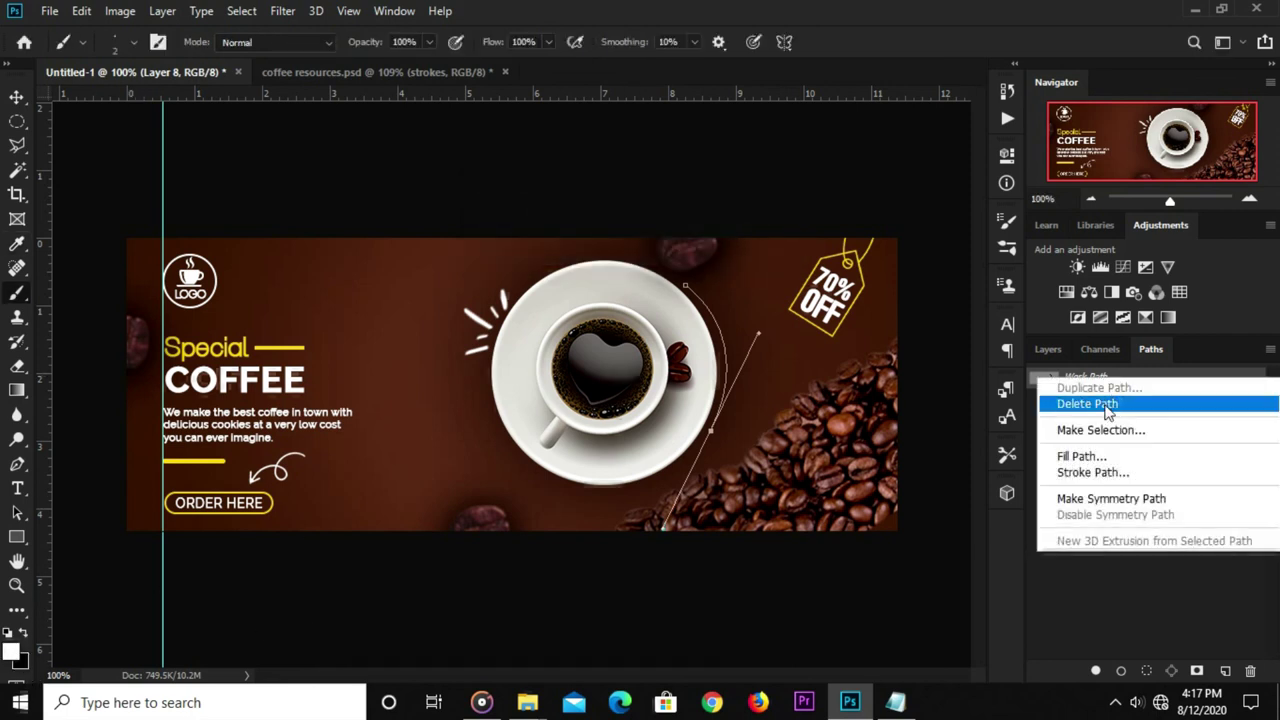
pyautogui.click(1102, 472)
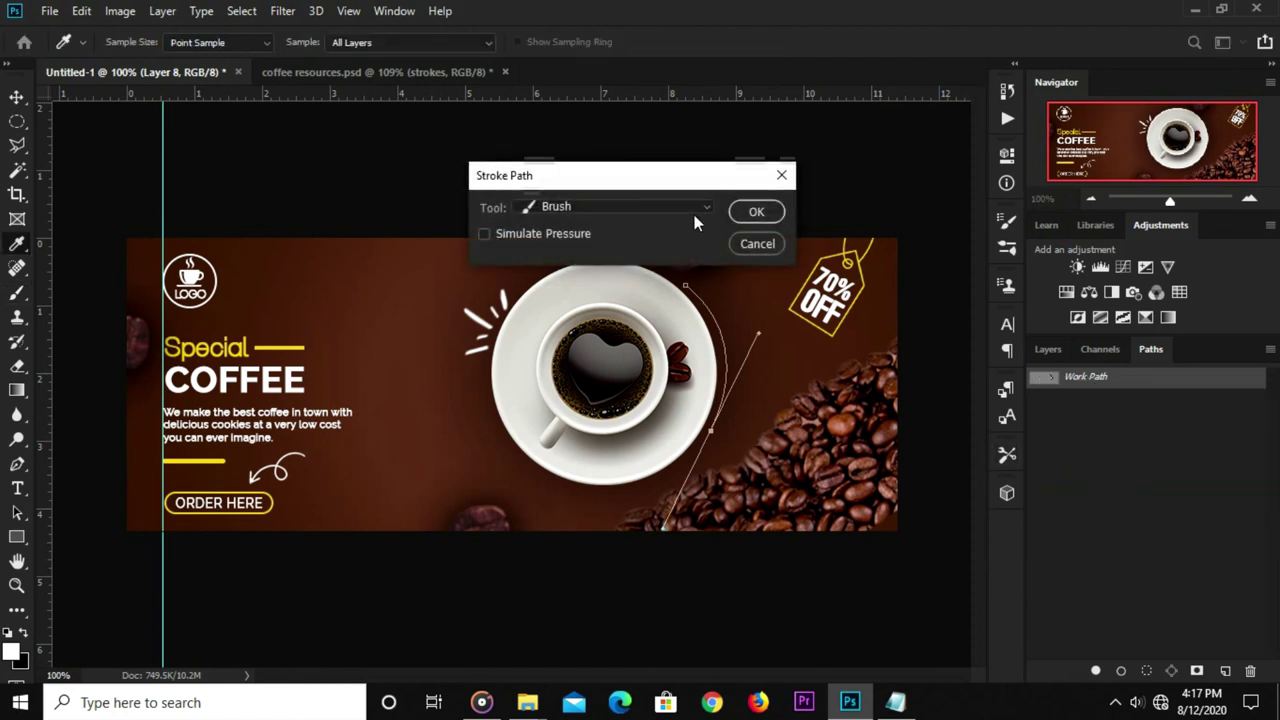
pyautogui.click(697, 210)
pyautogui.click(567, 245)
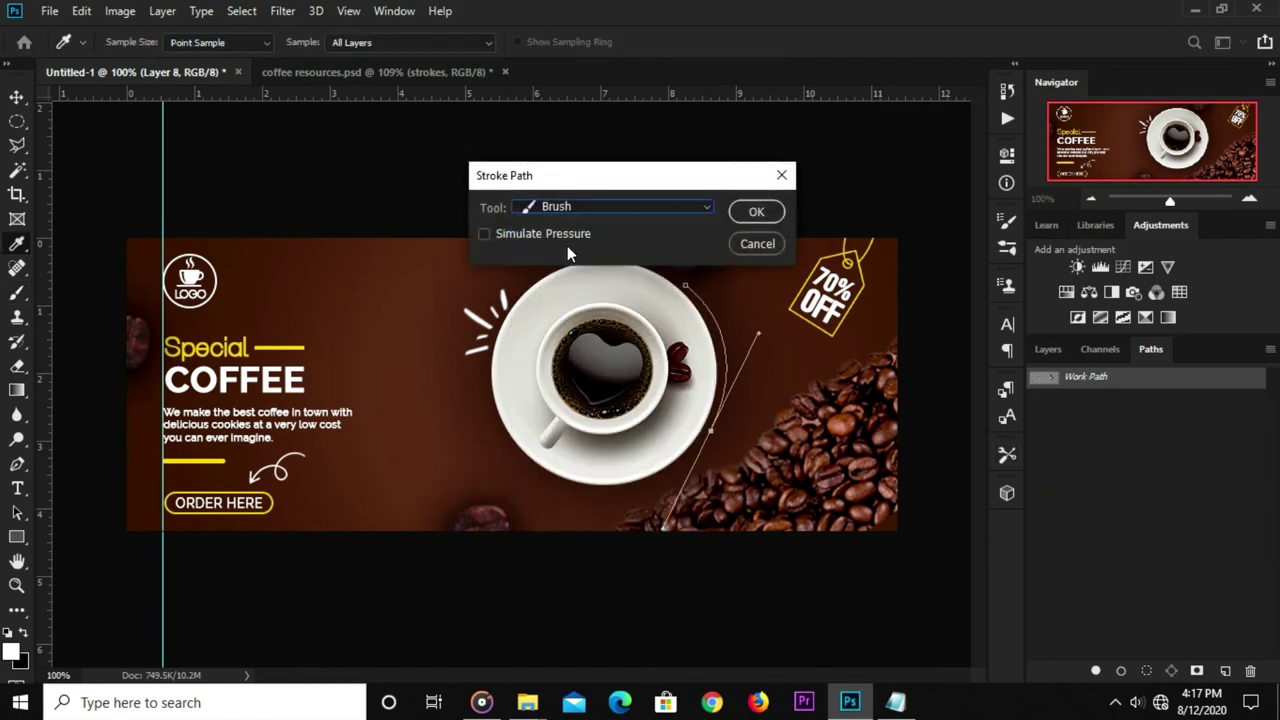
pyautogui.click(757, 212)
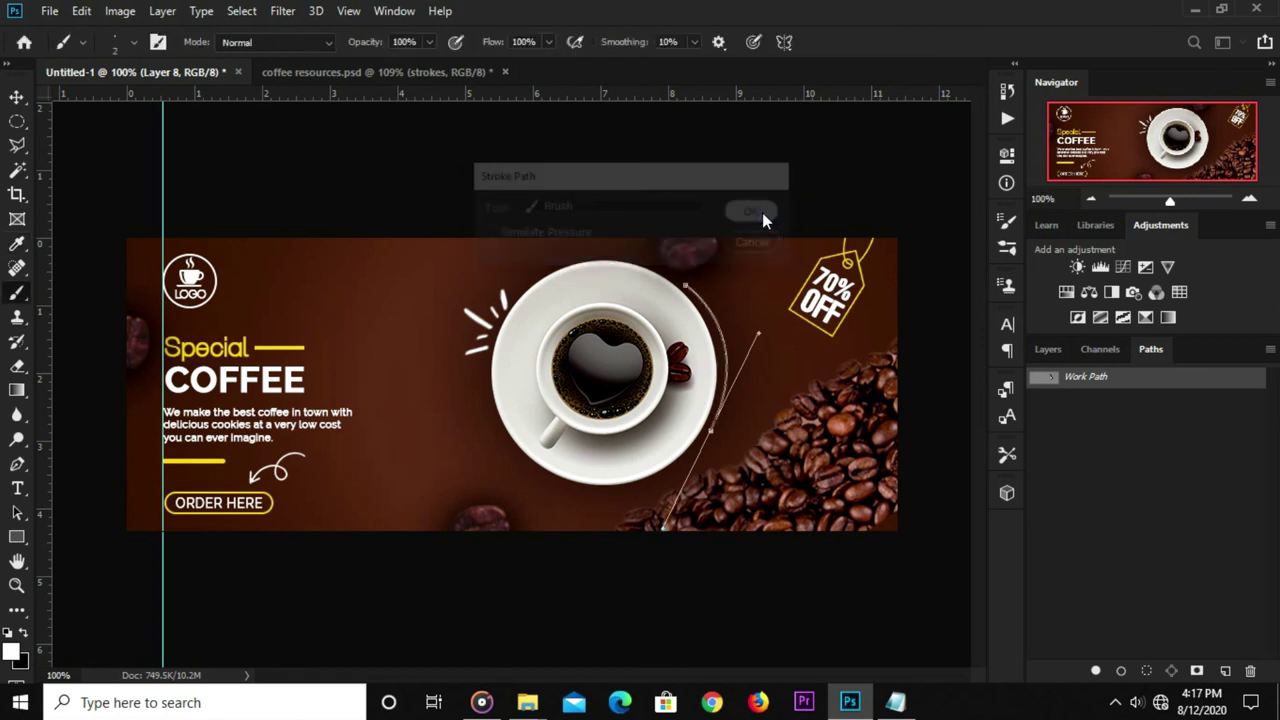
pyautogui.click(16, 97)
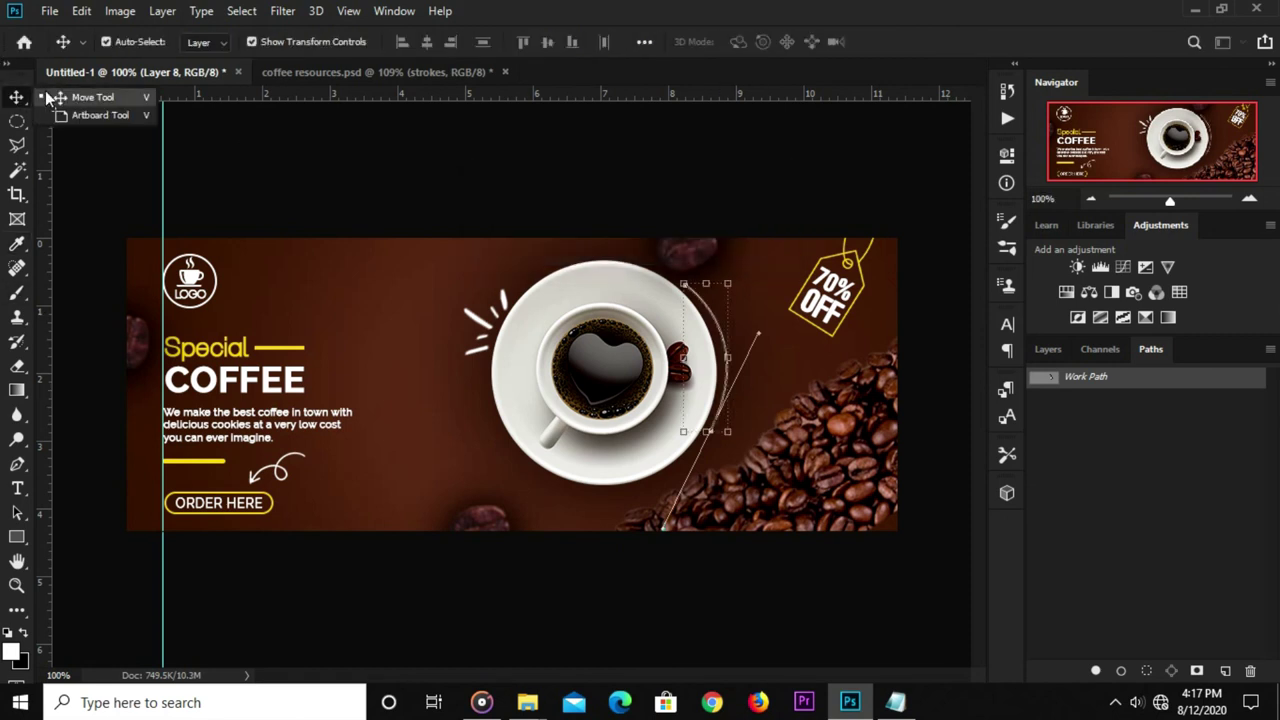
pyautogui.rightClick(1115, 376)
pyautogui.click(1114, 398)
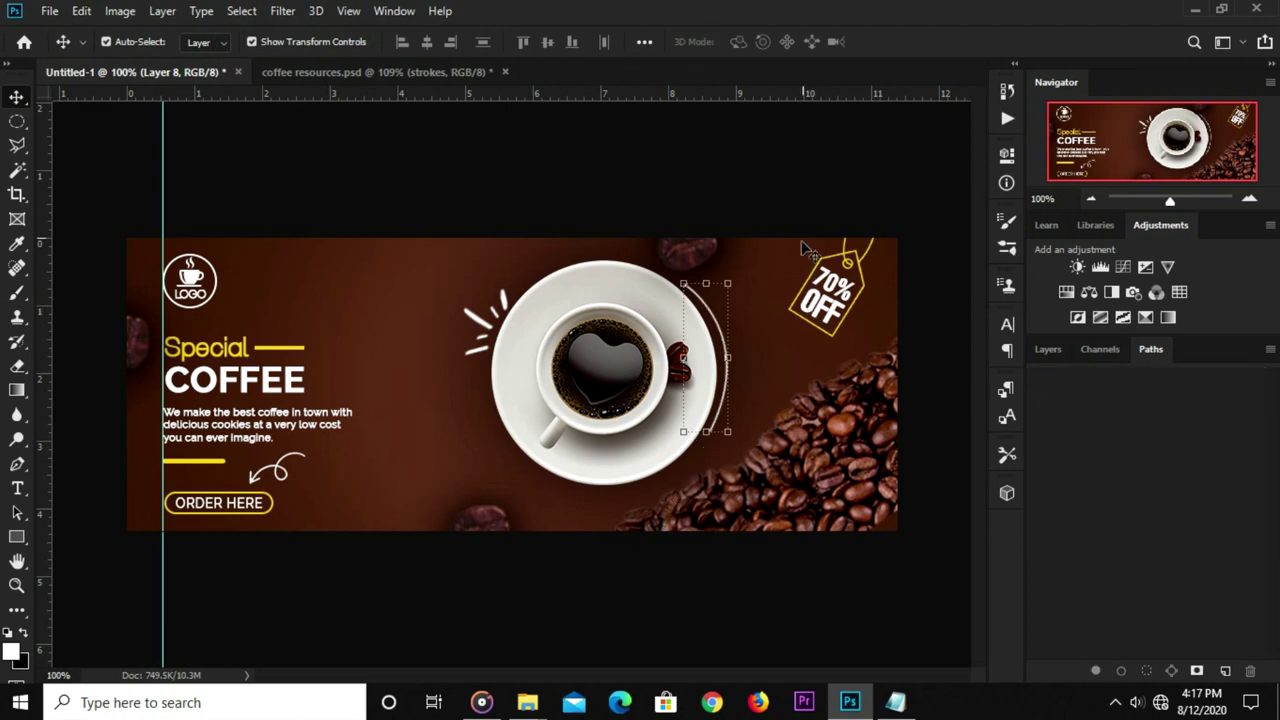
# Select Layer 8 and toggle its visibility to check the white arc.
pyautogui.click(801, 240)
pyautogui.click(738, 362)
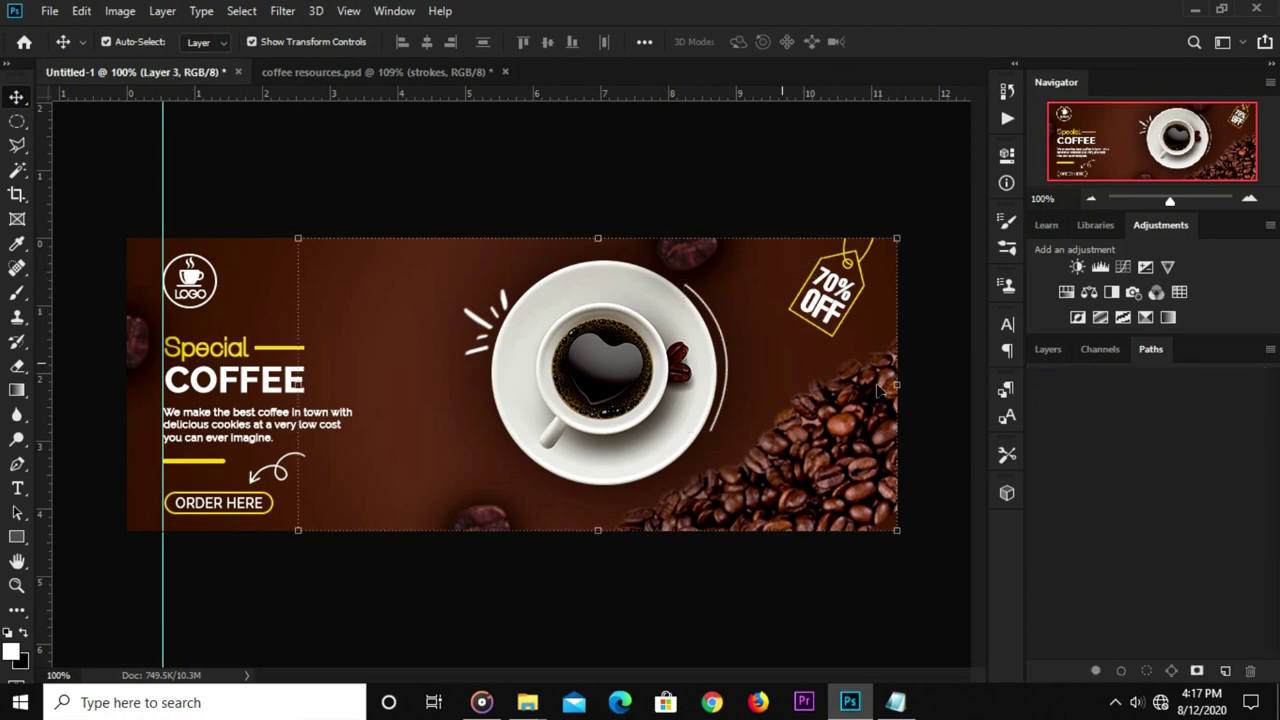
pyautogui.click(1049, 351)
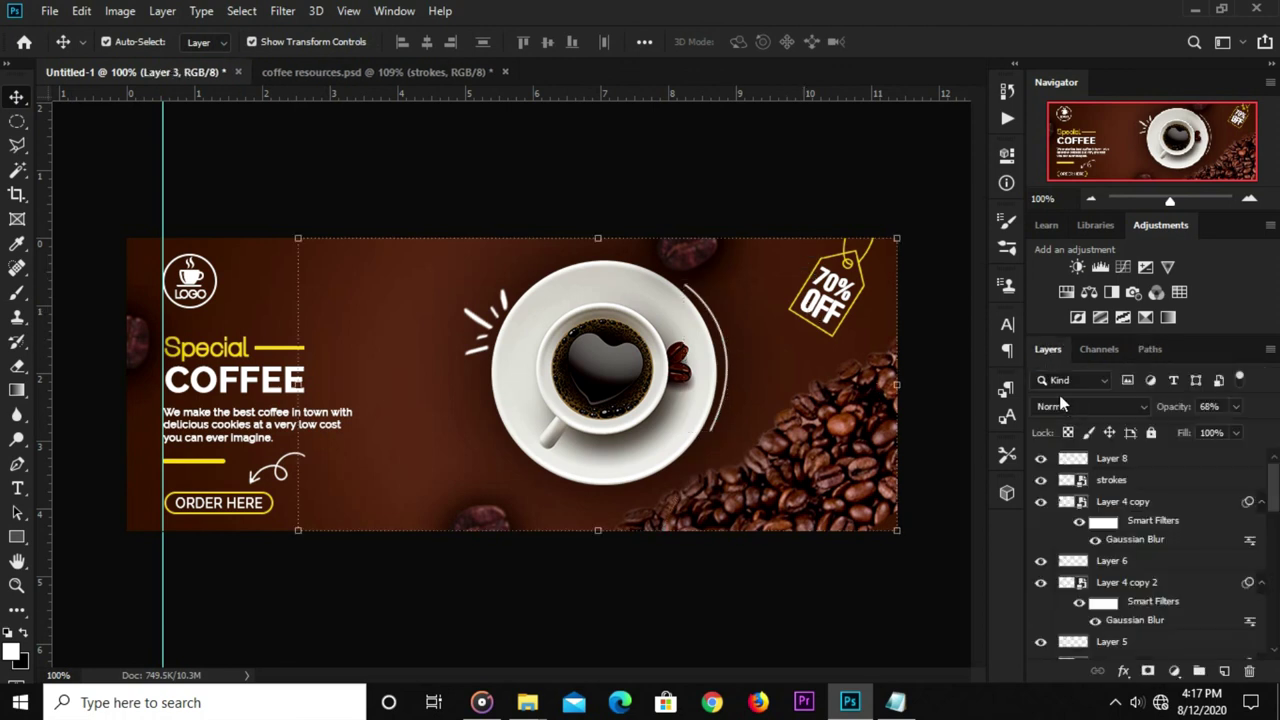
pyautogui.click(1137, 460)
pyautogui.click(1041, 458)
pyautogui.click(1041, 458)
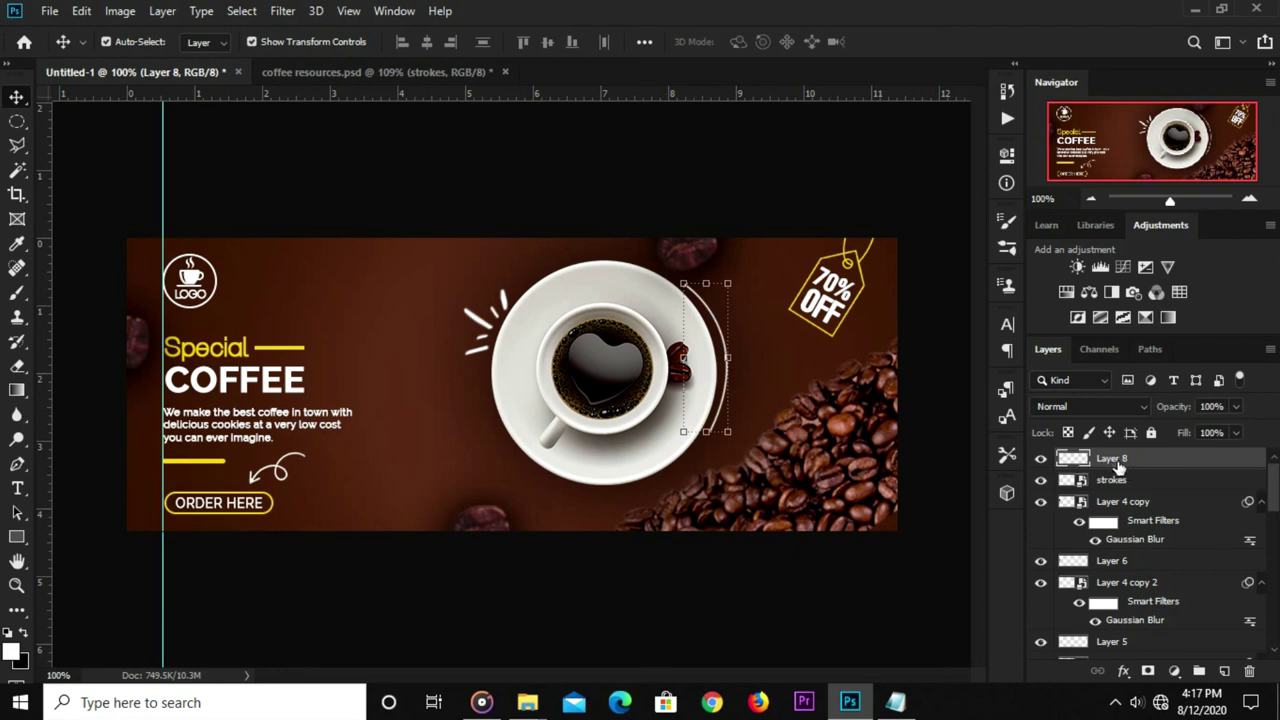
# Add a layer mask to Layer 8 and set up a black brush with adjusted hardness.
pyautogui.click(1147, 671)
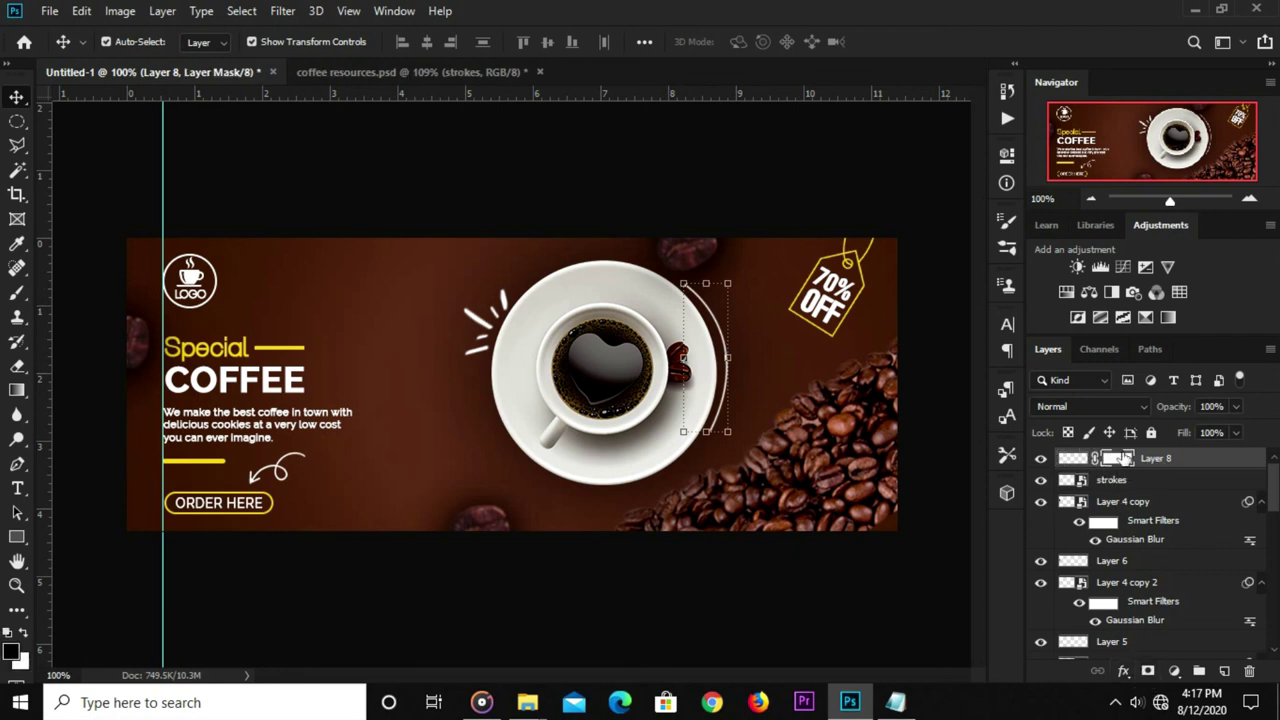
pyautogui.click(16, 293)
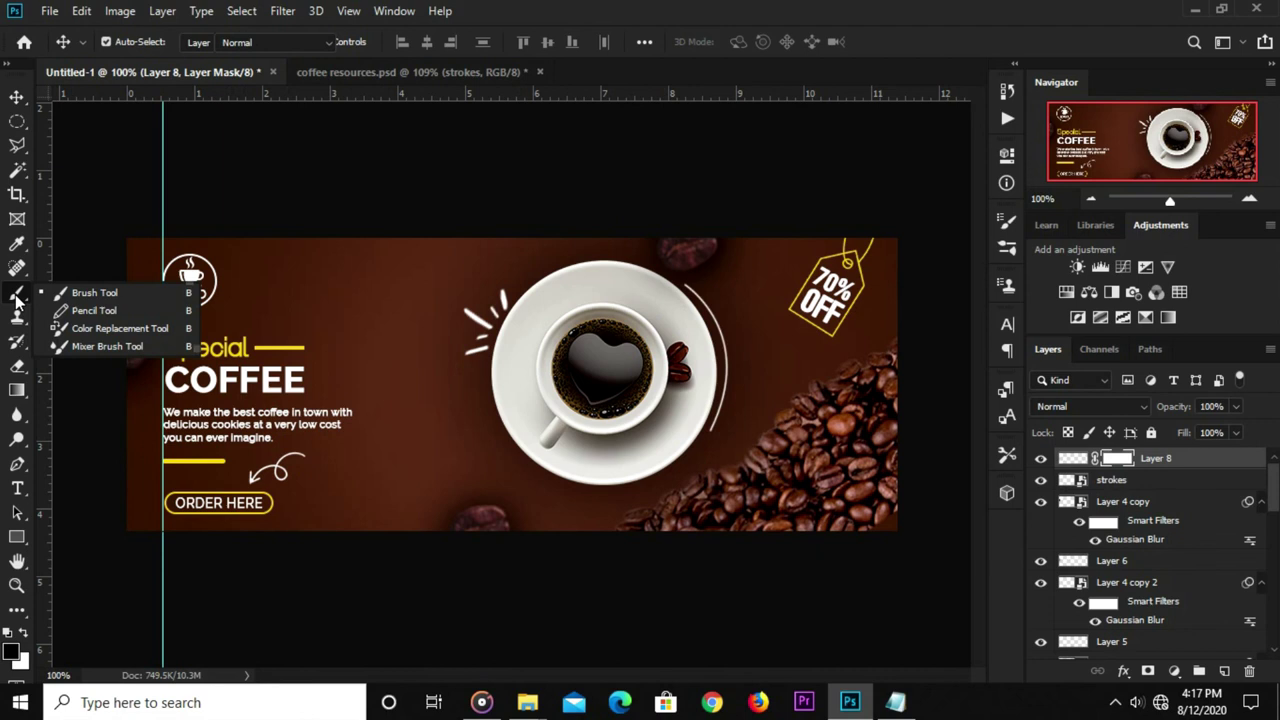
pyautogui.click(83, 295)
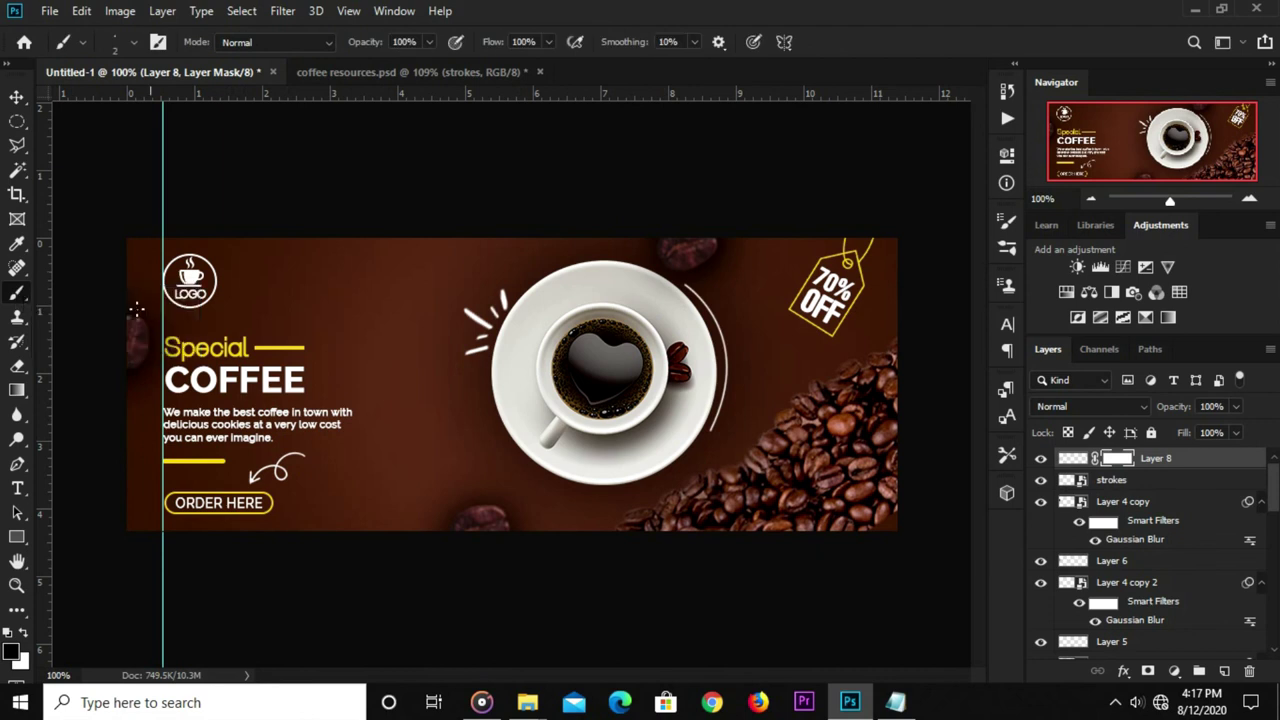
pyautogui.click(12, 652)
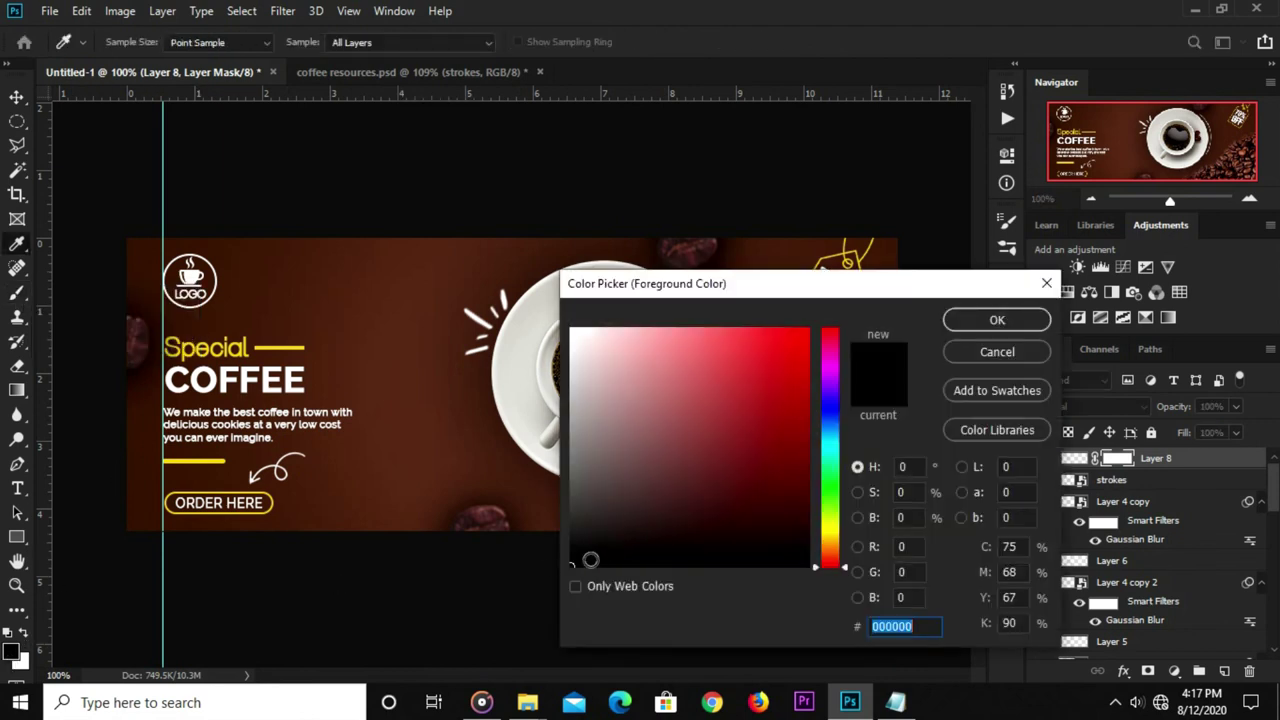
pyautogui.click(956, 327)
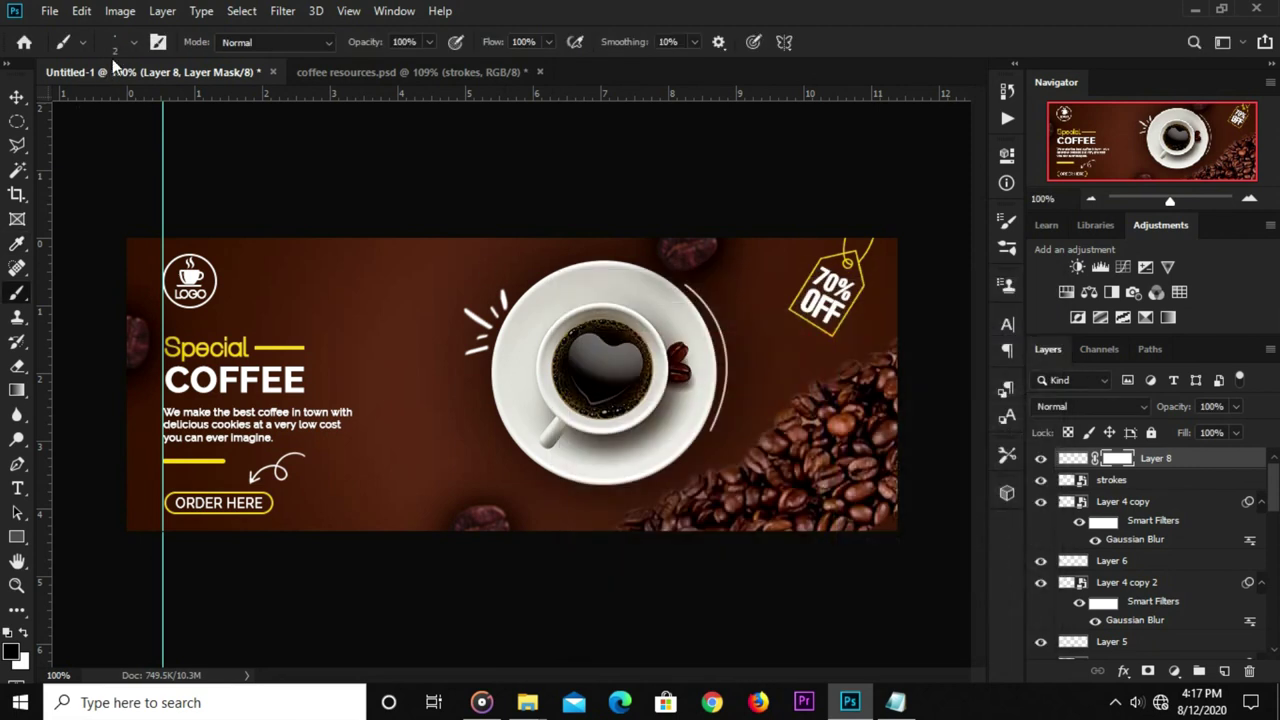
pyautogui.click(116, 45)
pyautogui.click(105, 140)
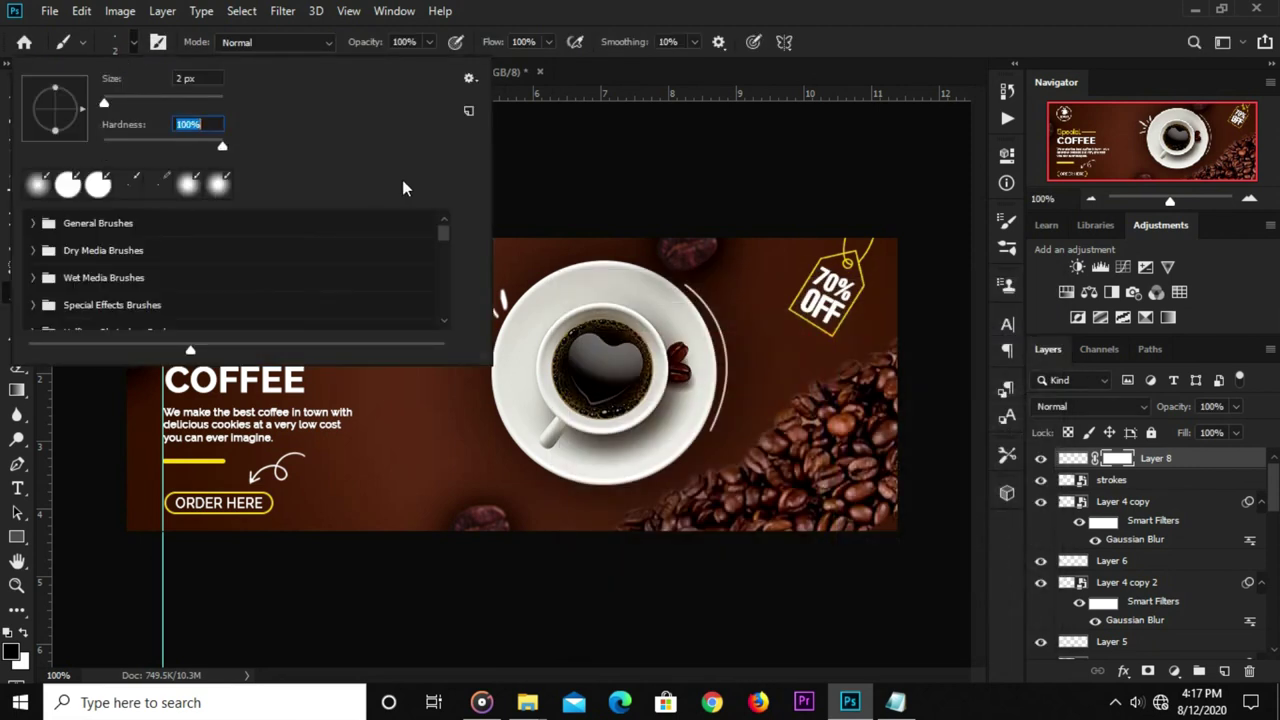
pyautogui.click(713, 222)
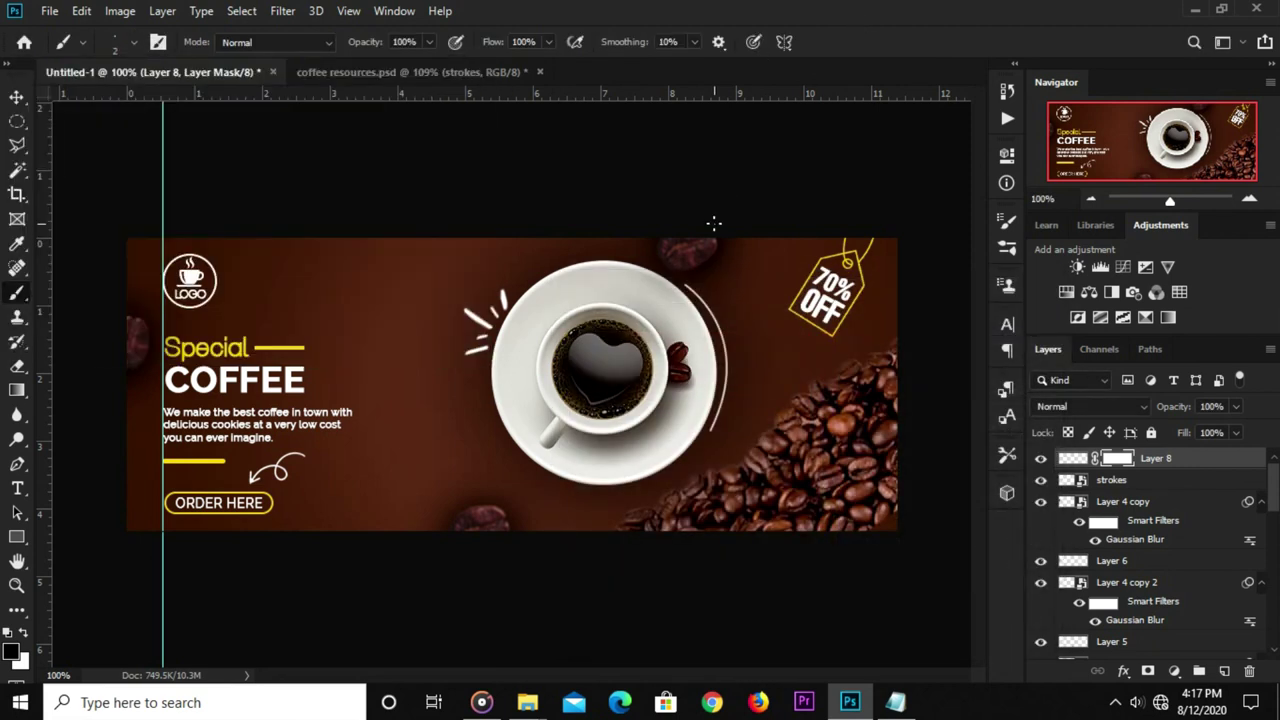
# Enlarge the brush and paint out the white arc's lower end beside the saucer.
pyautogui.press(']')
pyautogui.press(']')
pyautogui.press(']')
pyautogui.press(']')
pyautogui.press(']')
pyautogui.press(']')
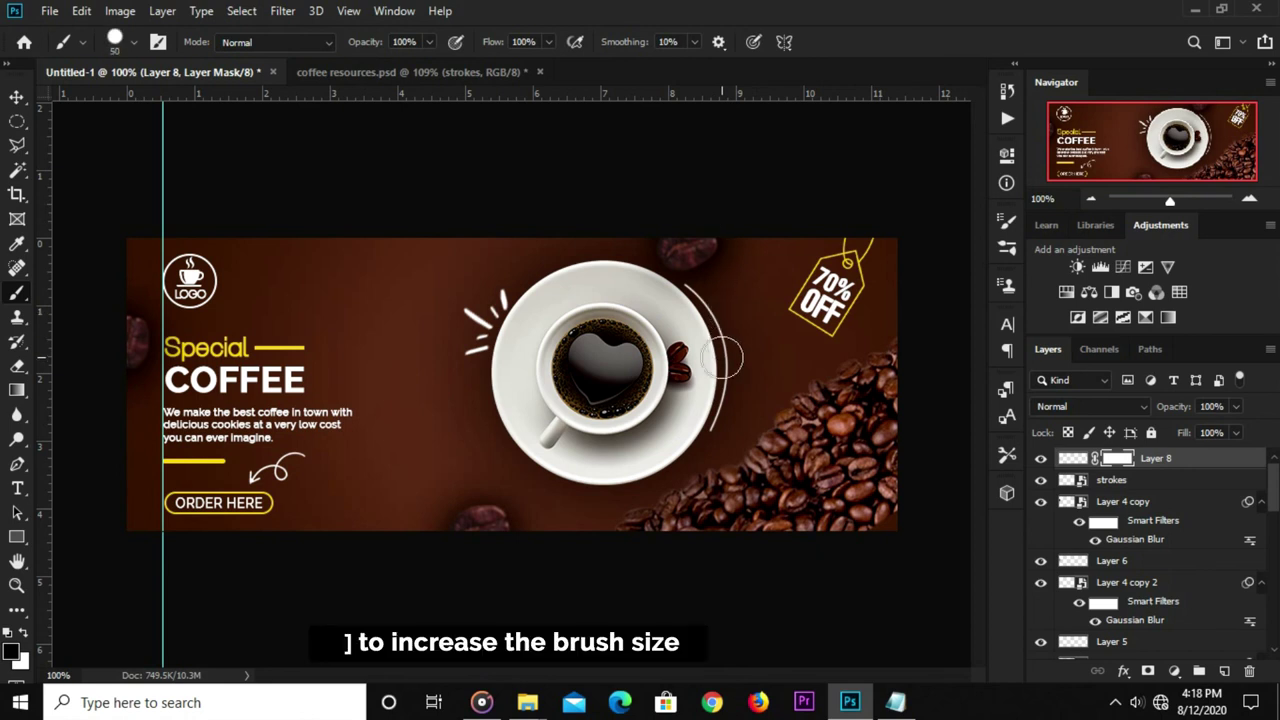
pyautogui.moveTo(720, 330); pyautogui.dragTo(722, 380)
pyautogui.press(']')
pyautogui.press('v')
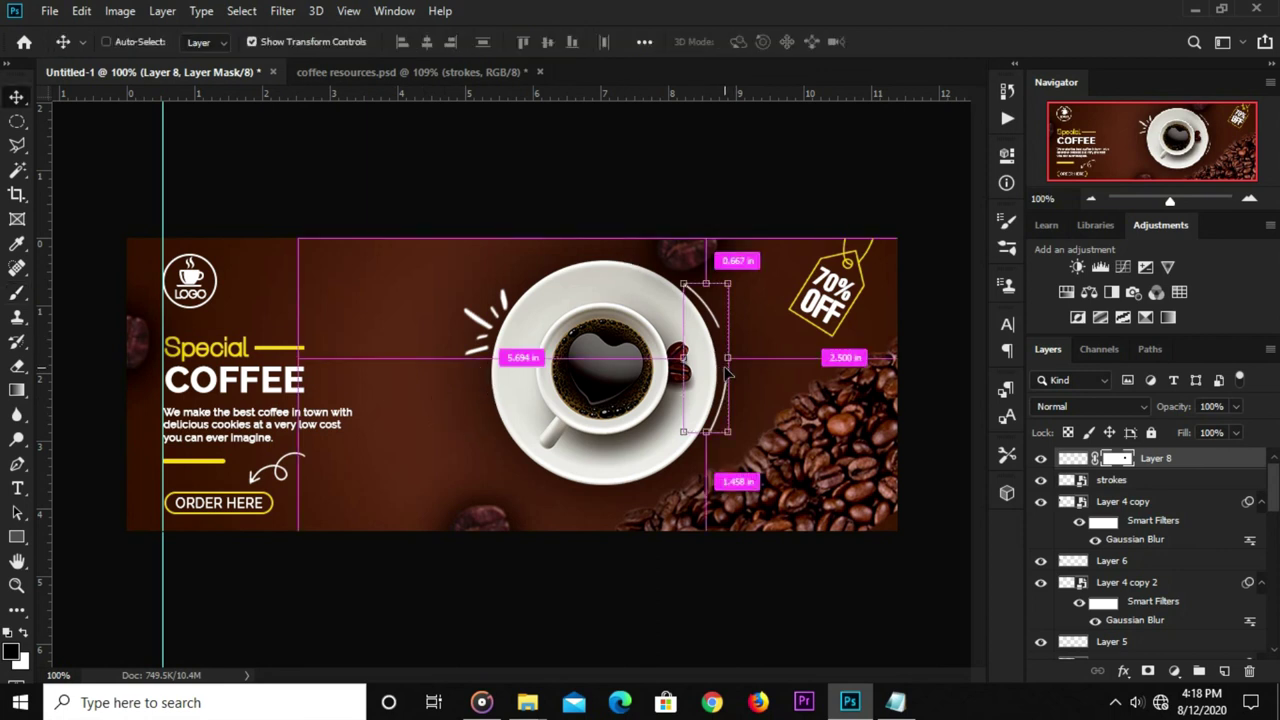
# Duplicate Layer 8, flip the copy horizontally and move it to the cup's lower left.
pyautogui.hotkey('ctrl', 'j')
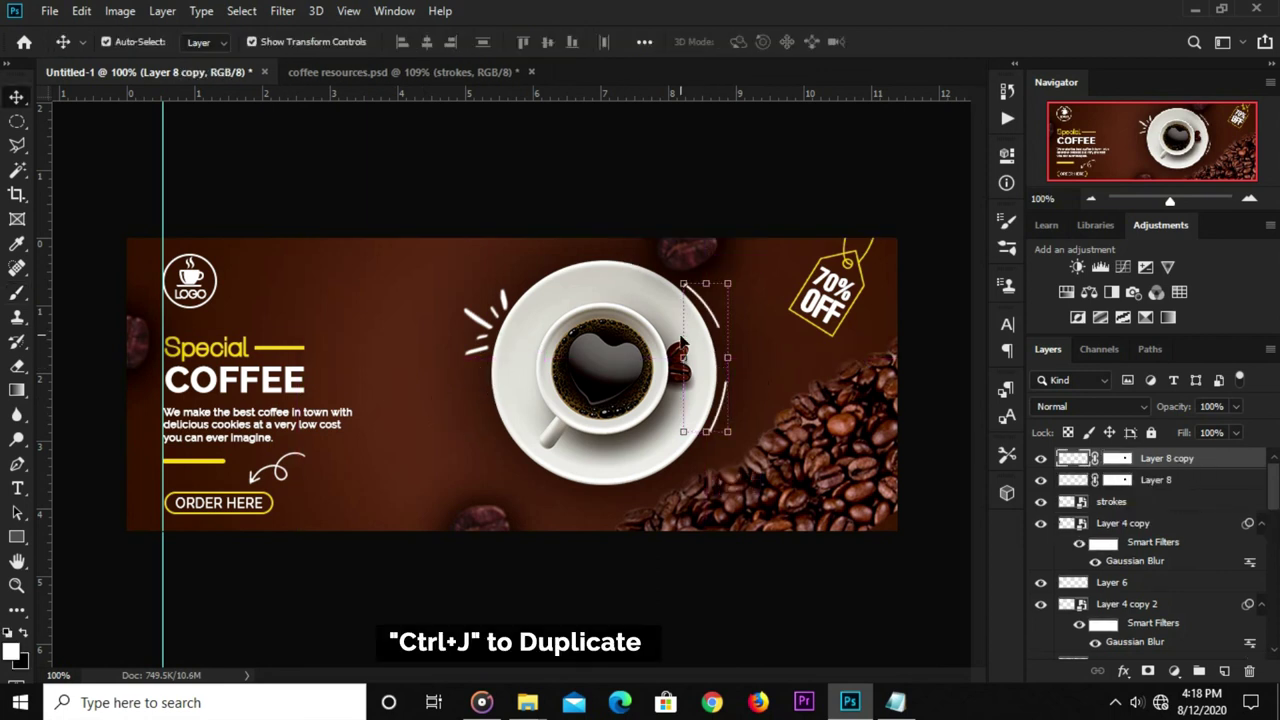
pyautogui.hotkey('ctrl', 't')
pyautogui.rightClick(700, 342)
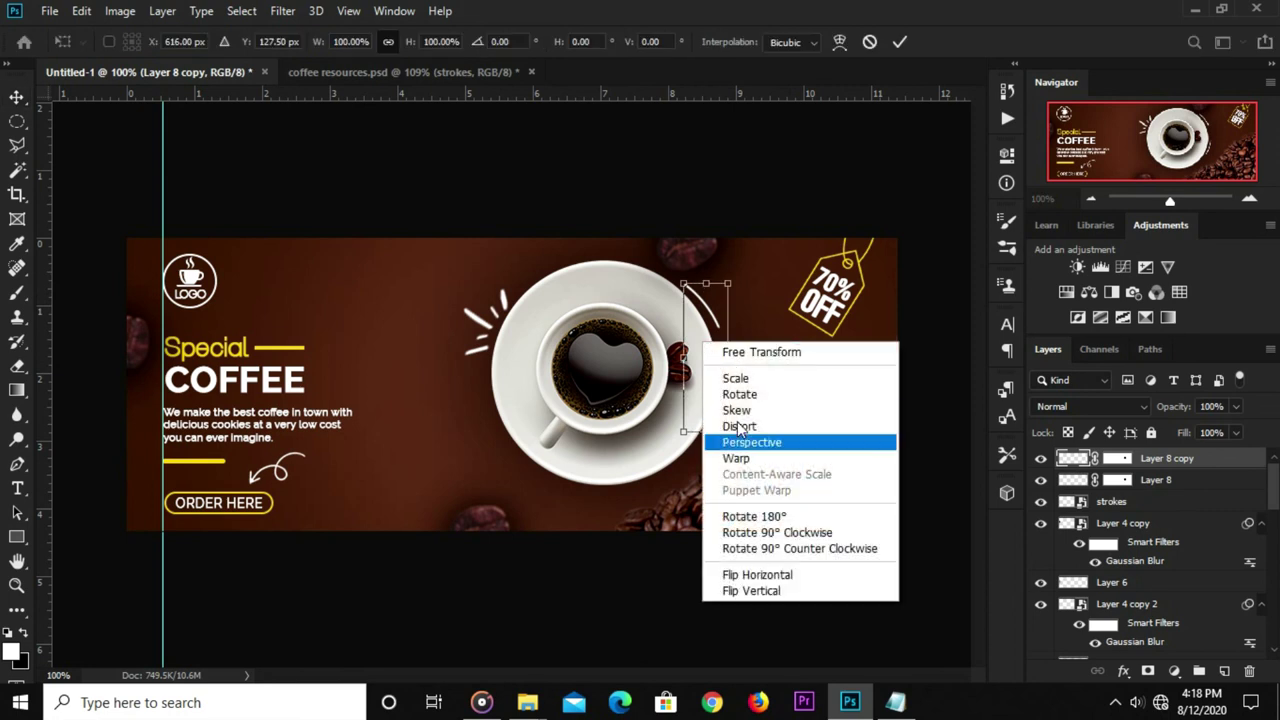
pyautogui.click(757, 574)
pyautogui.moveTo(707, 330); pyautogui.dragTo(479, 415)
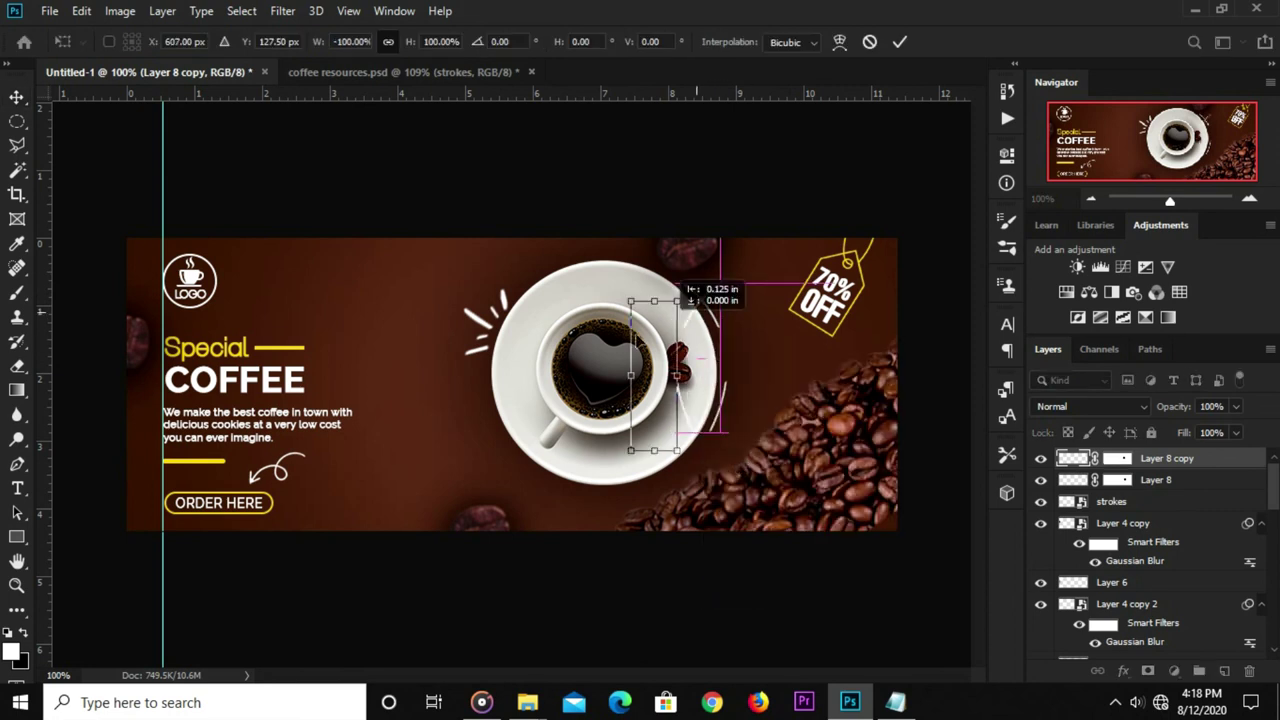
# Rotate the arc copy to about -48° against the saucer's lower-left rim and apply it.
pyautogui.moveTo(537, 516)
pyautogui.mouseDown()
pyautogui.moveTo(481, 471)
pyautogui.moveTo(527, 475)
pyautogui.mouseUp()
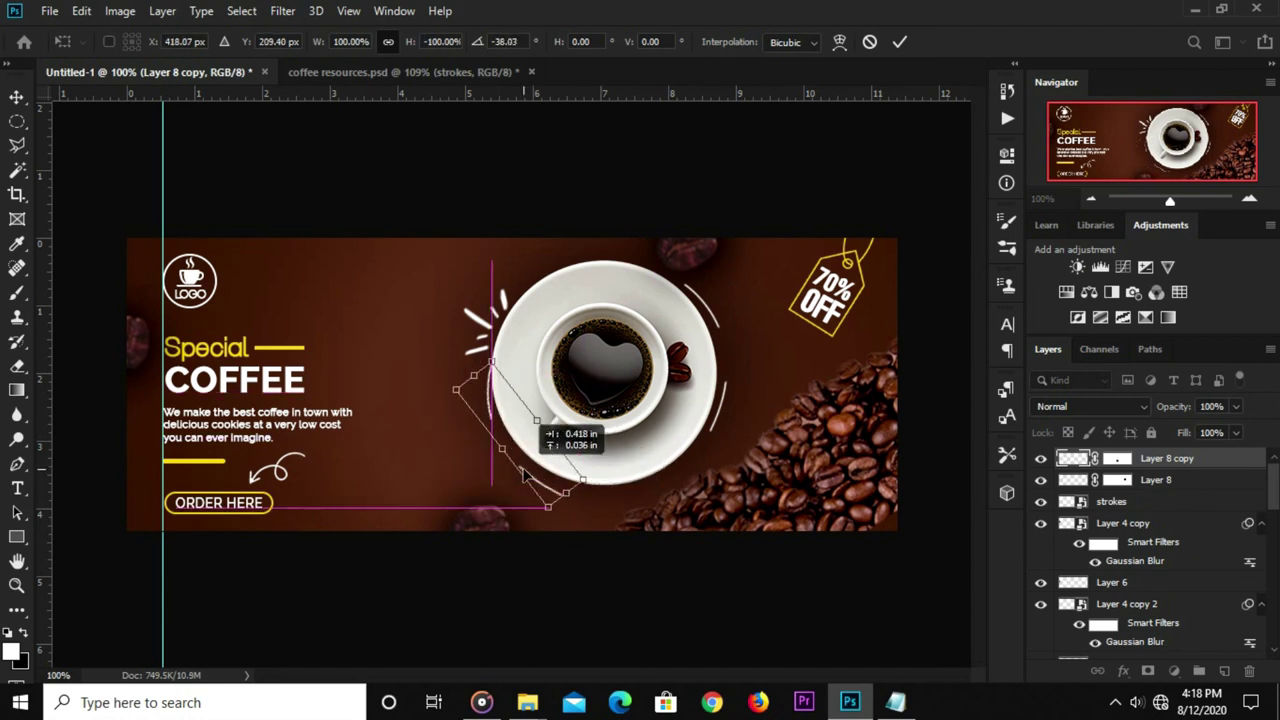
pyautogui.moveTo(607, 510); pyautogui.dragTo(613, 498)
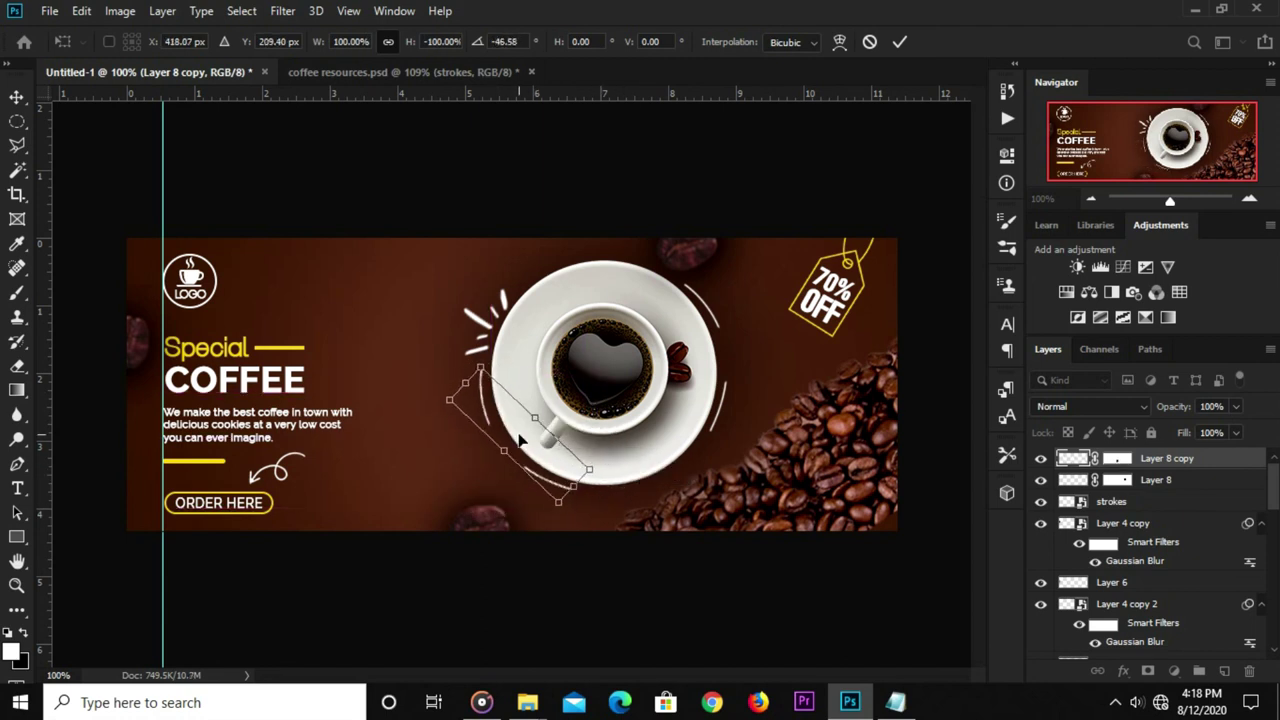
pyautogui.moveTo(519, 440); pyautogui.dragTo(527, 443)
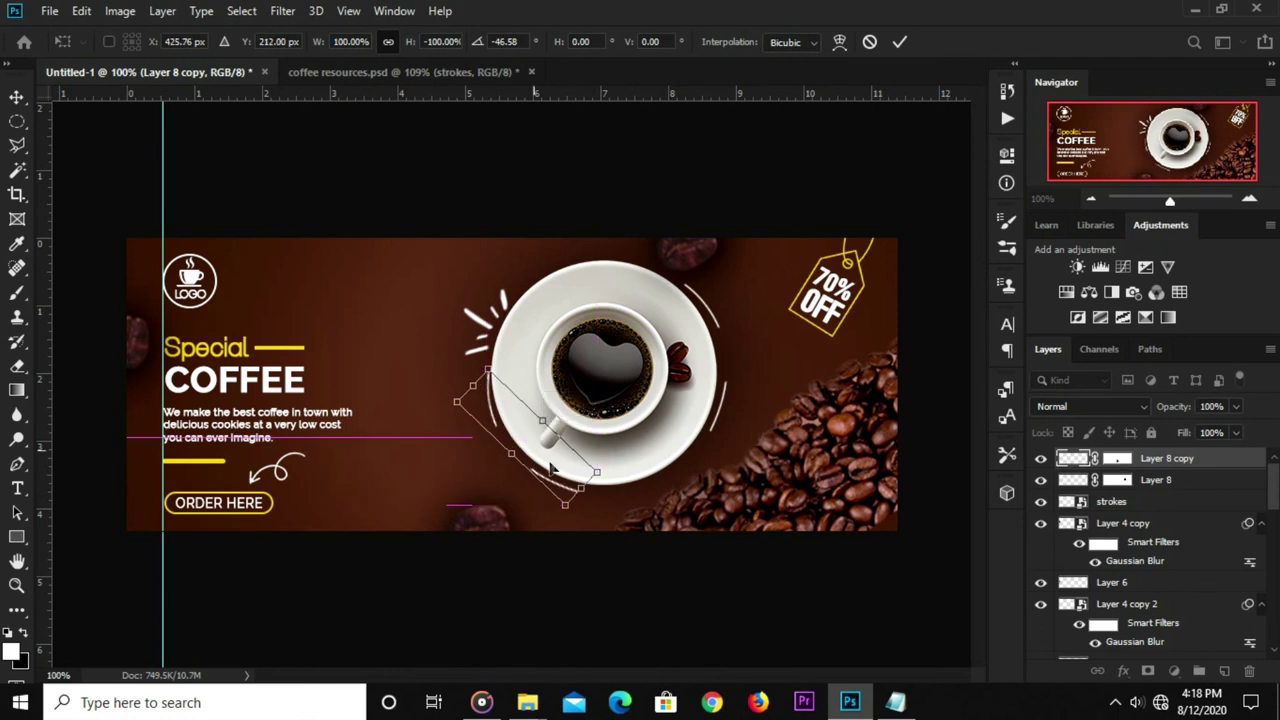
pyautogui.moveTo(596, 496); pyautogui.dragTo(565, 492)
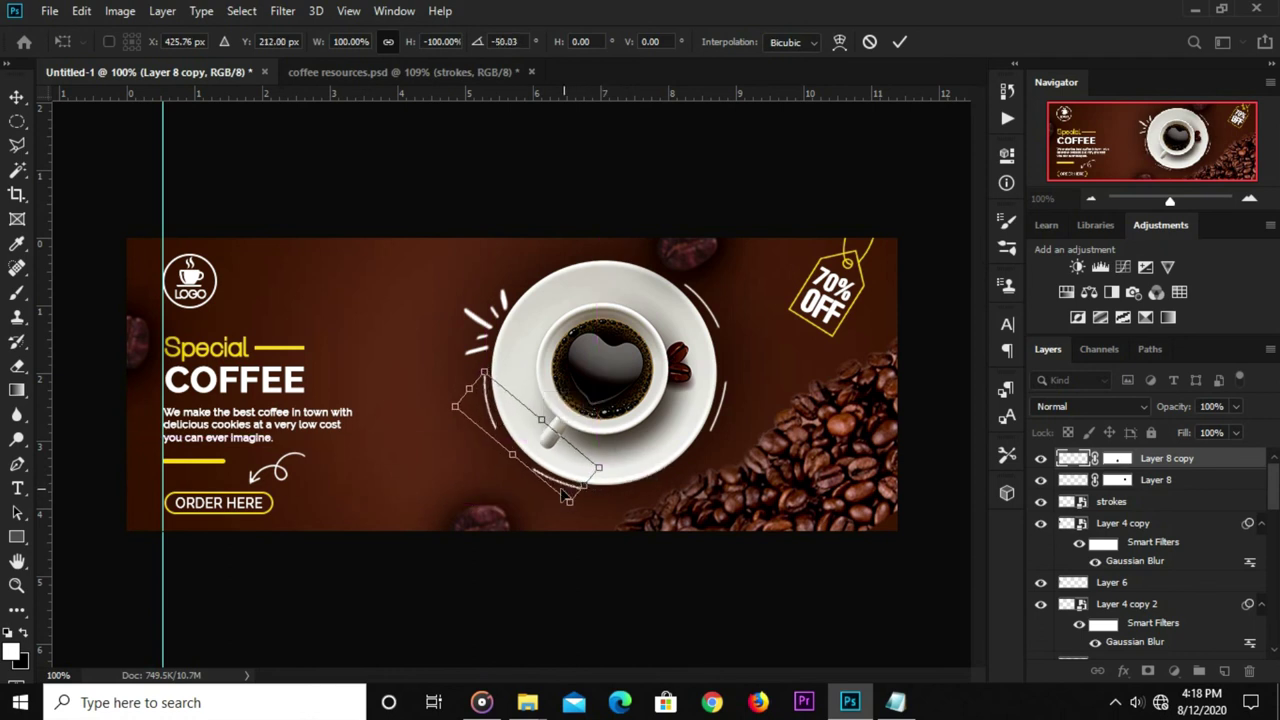
pyautogui.press('Down')
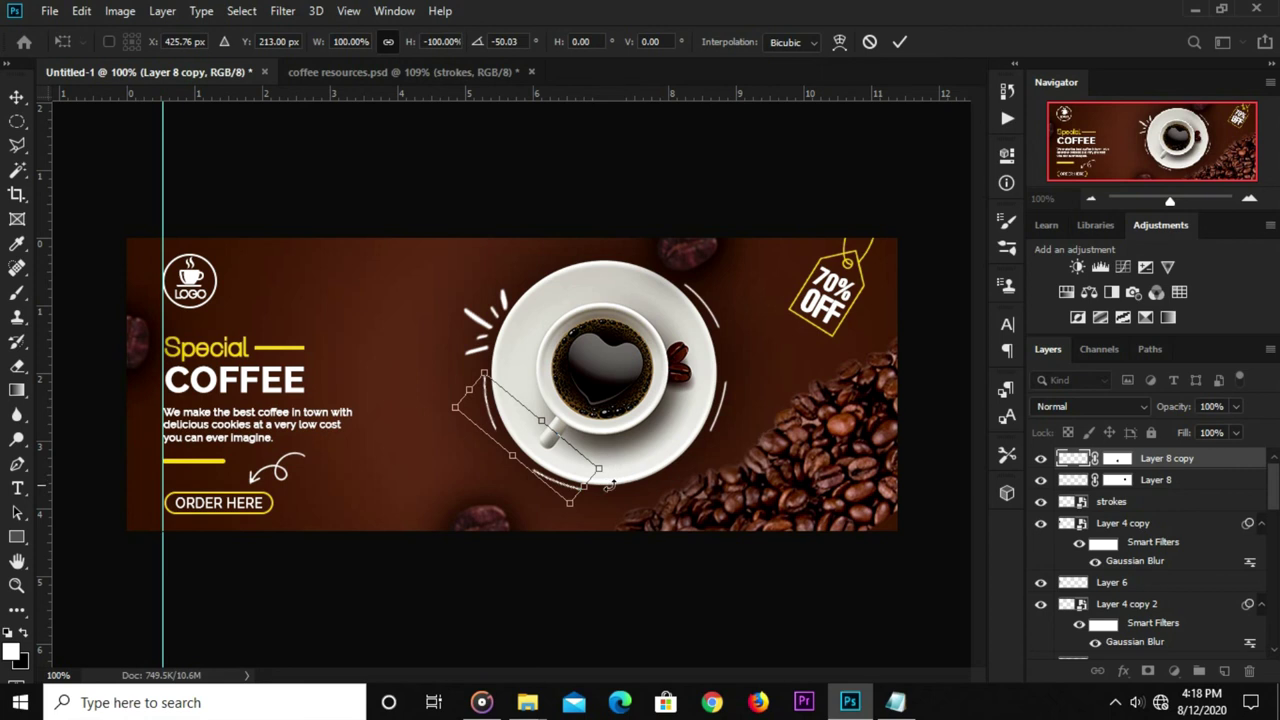
pyautogui.moveTo(612, 485); pyautogui.dragTo(618, 491)
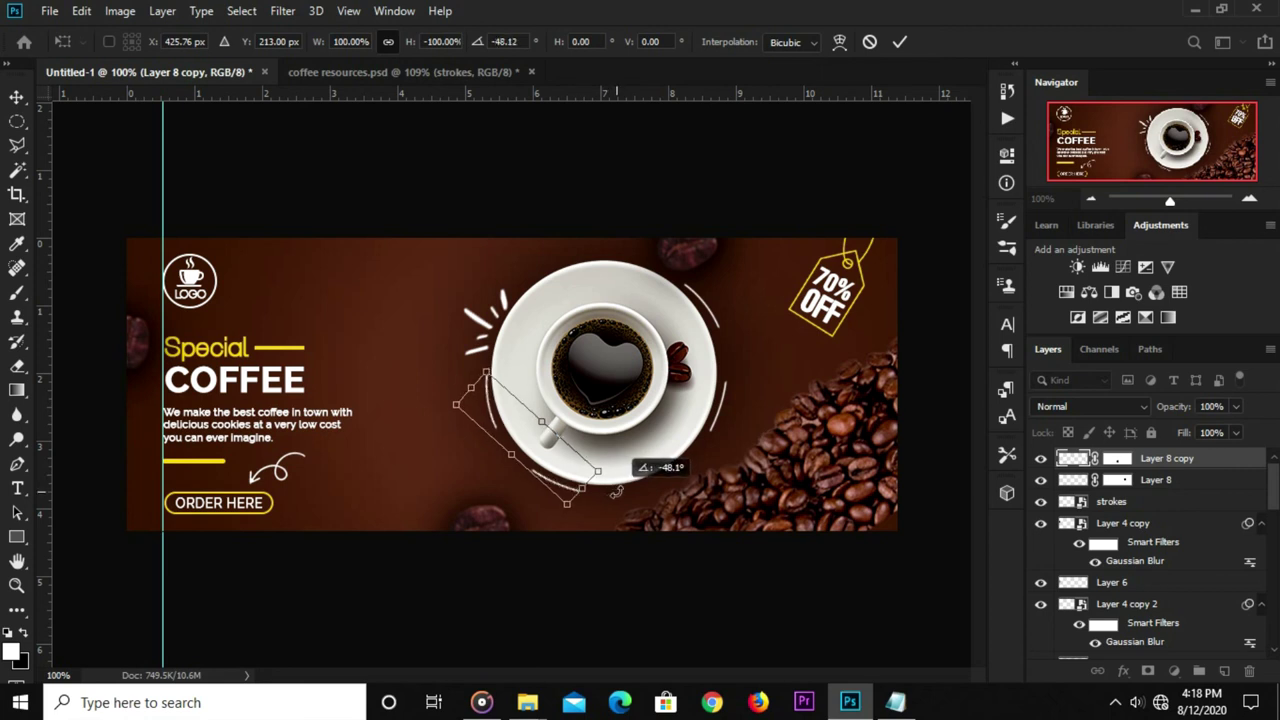
pyautogui.press('Return')
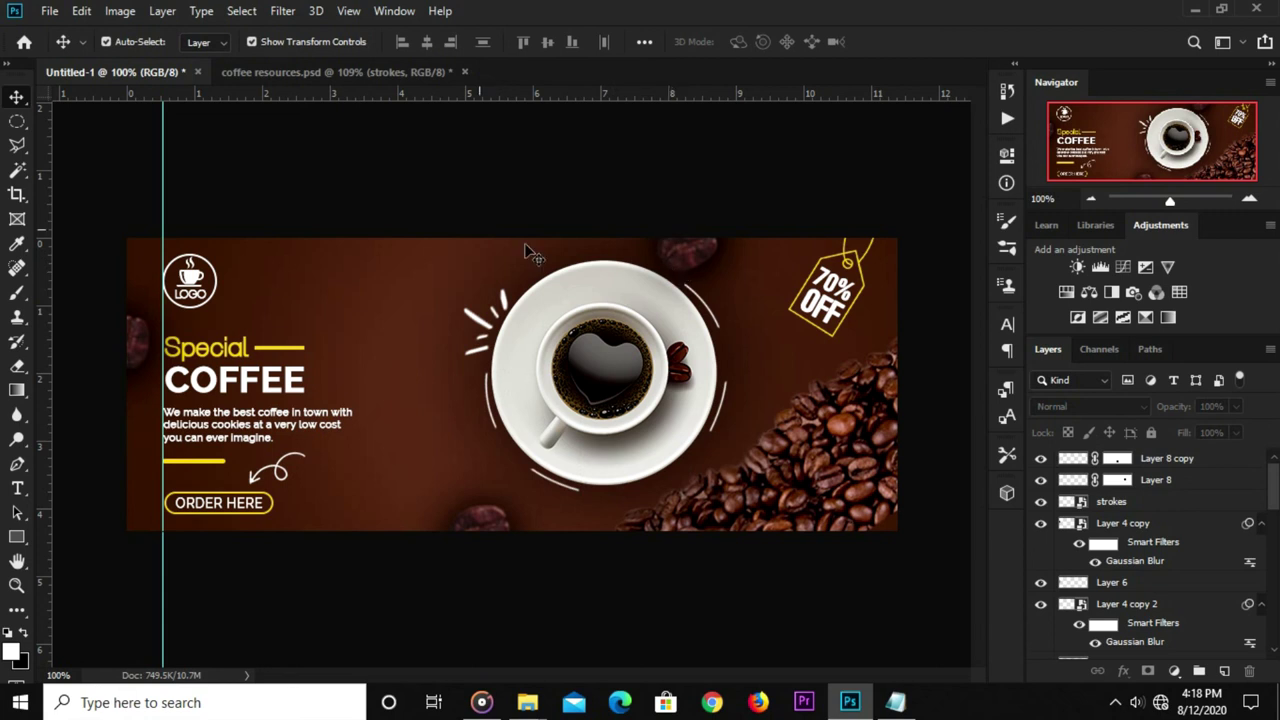
# Clear all guides and add a Curves adjustment layer with the midpoint lowered to darken.
pyautogui.click(348, 11)
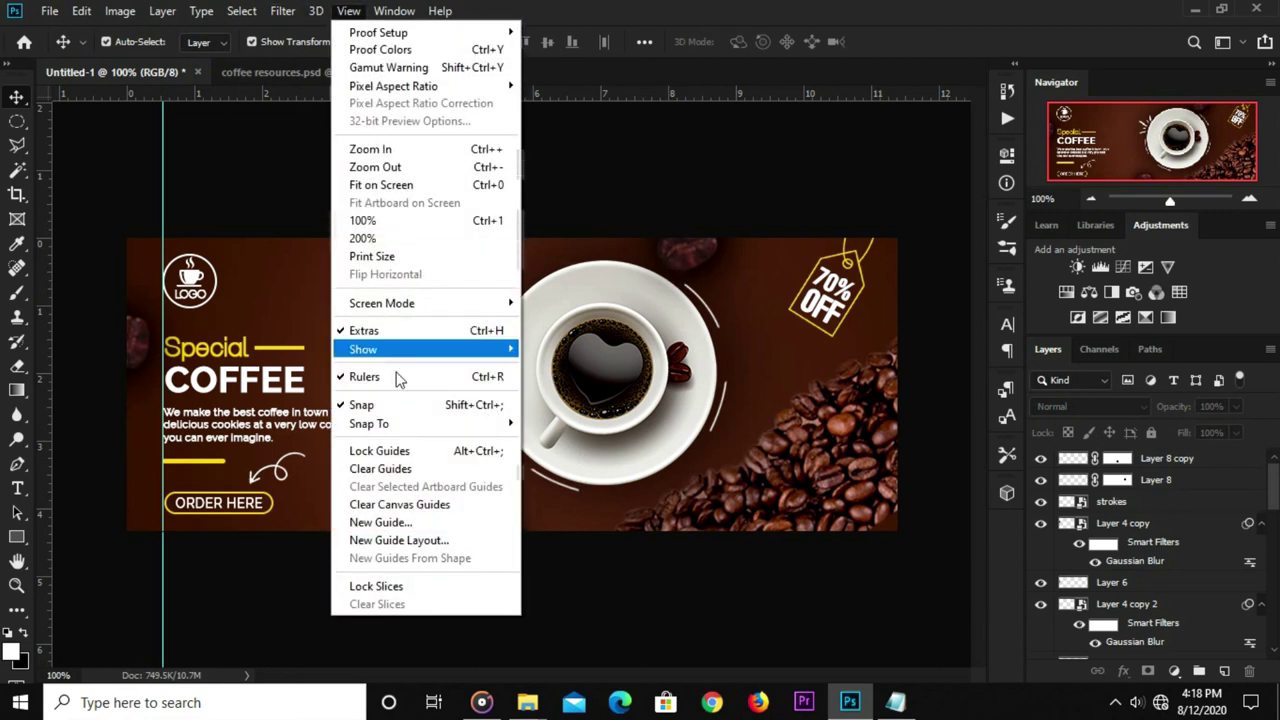
pyautogui.click(392, 467)
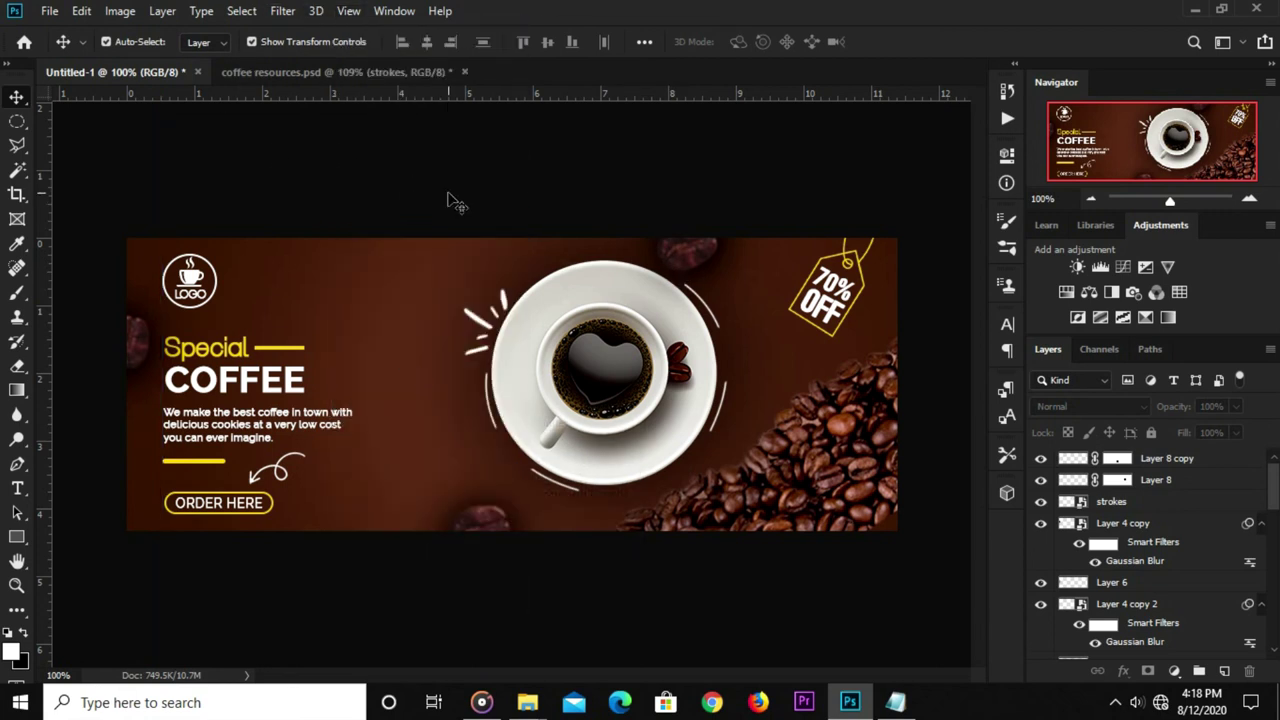
pyautogui.click(1175, 671)
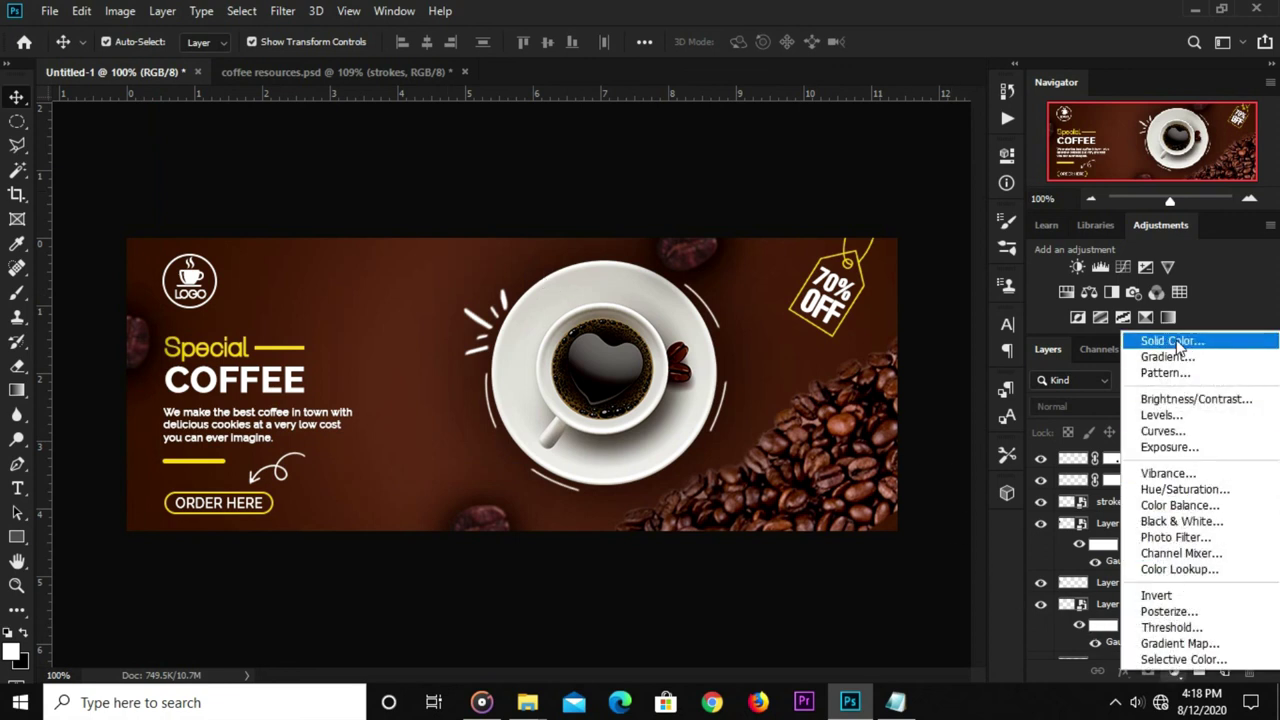
pyautogui.click(1158, 431)
pyautogui.moveTo(844, 367); pyautogui.dragTo(840, 383)
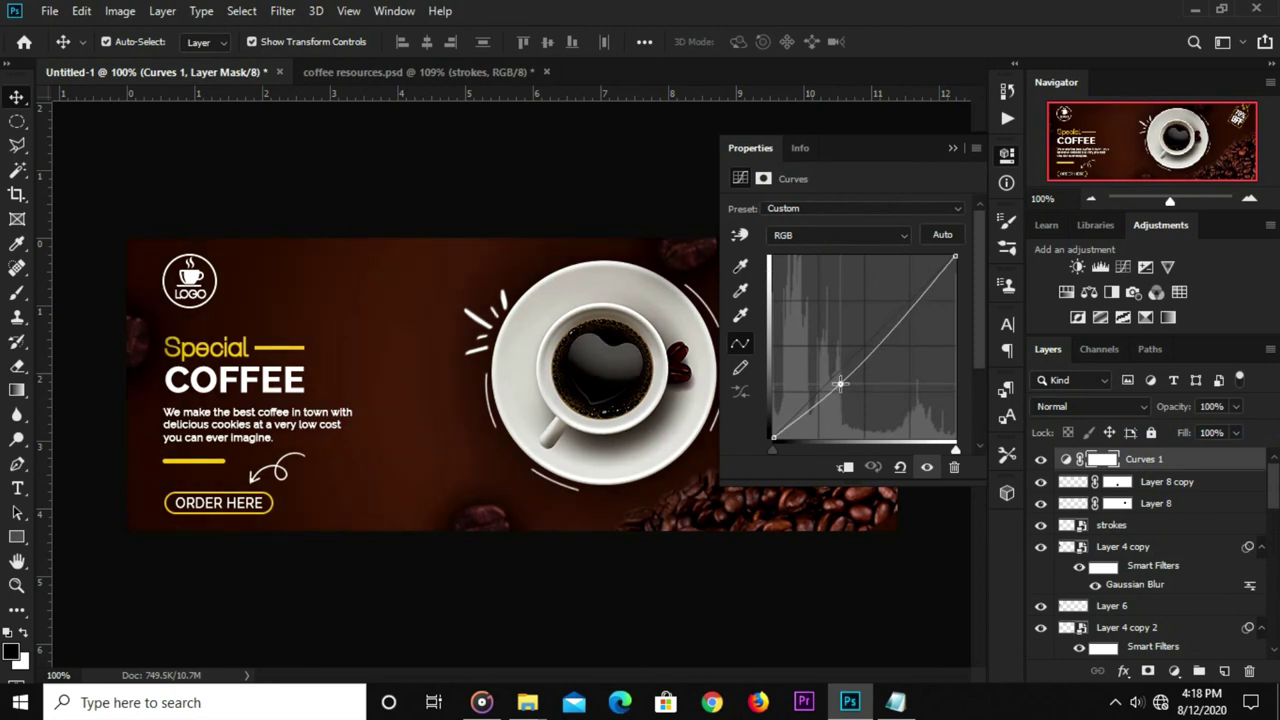
pyautogui.moveTo(840, 383); pyautogui.dragTo(834, 384)
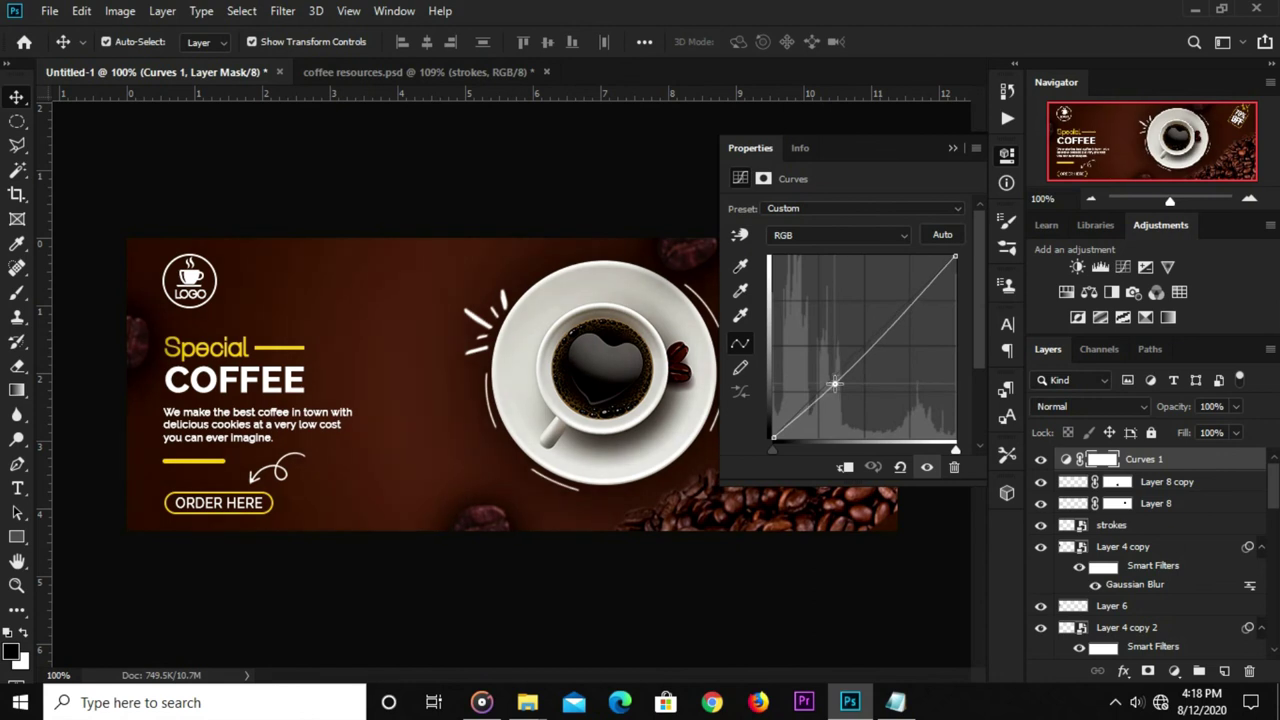
# Compare the banner with Curves 1 hidden and shown, then deselect all layers.
pyautogui.click(953, 148)
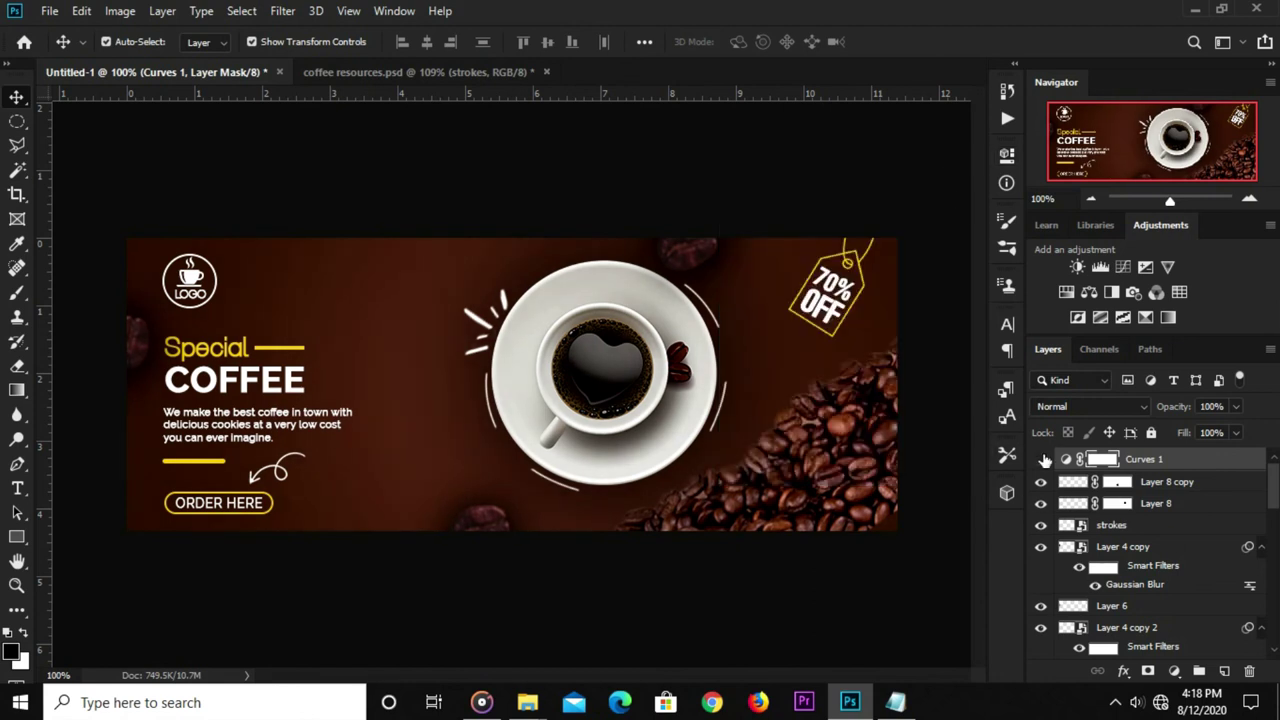
pyautogui.click(1042, 459)
pyautogui.click(1040, 460)
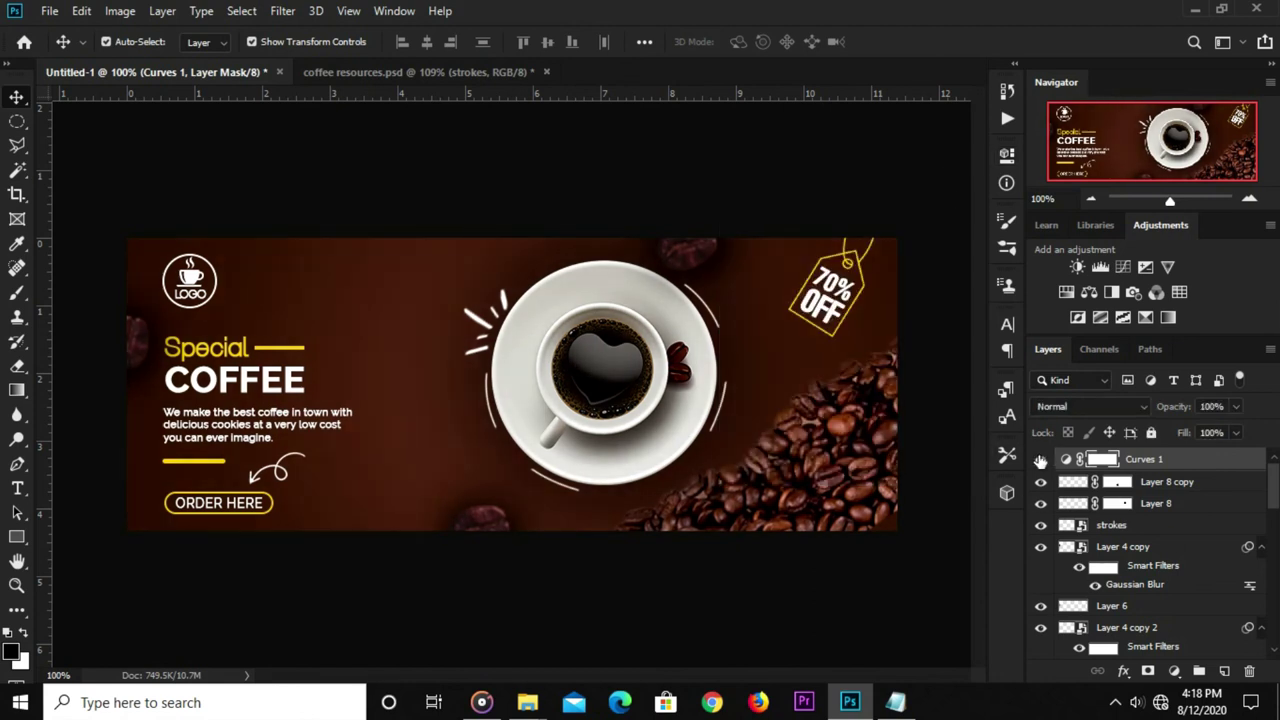
pyautogui.click(725, 195)
pyautogui.scroll(1, 733, 200)
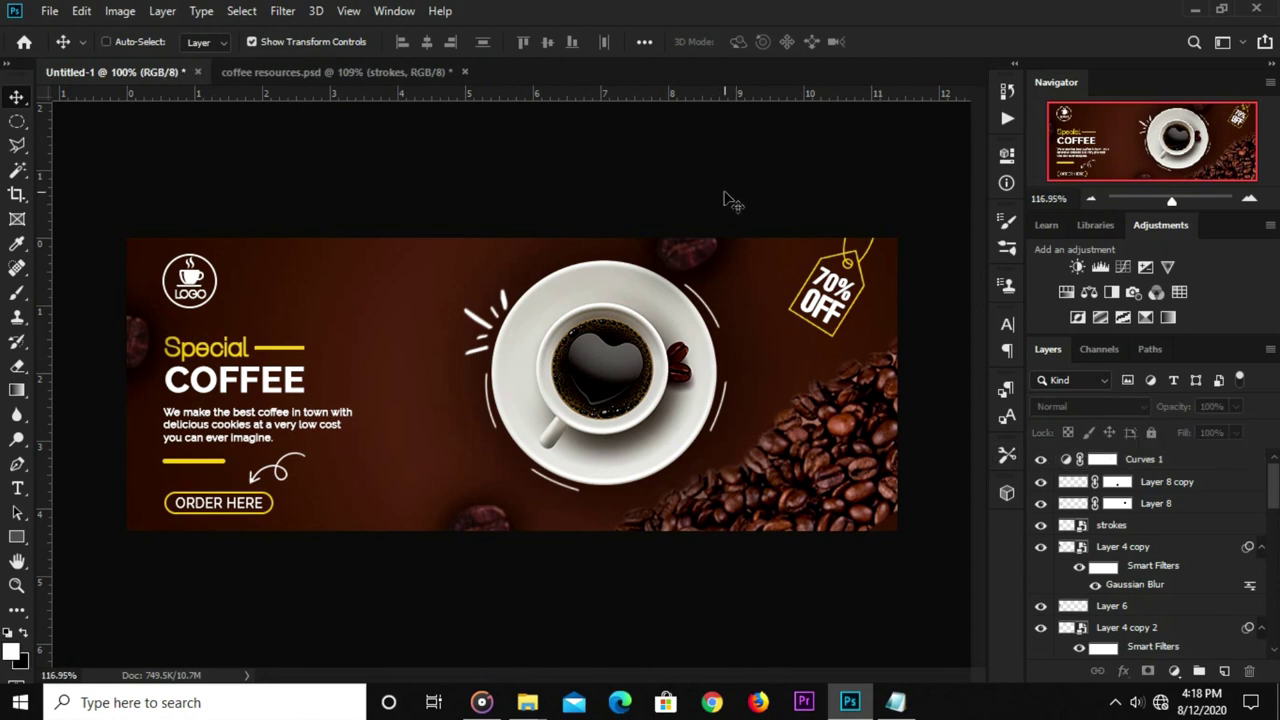
pyautogui.scroll(-1, 733, 200)
pyautogui.press('ctrl')
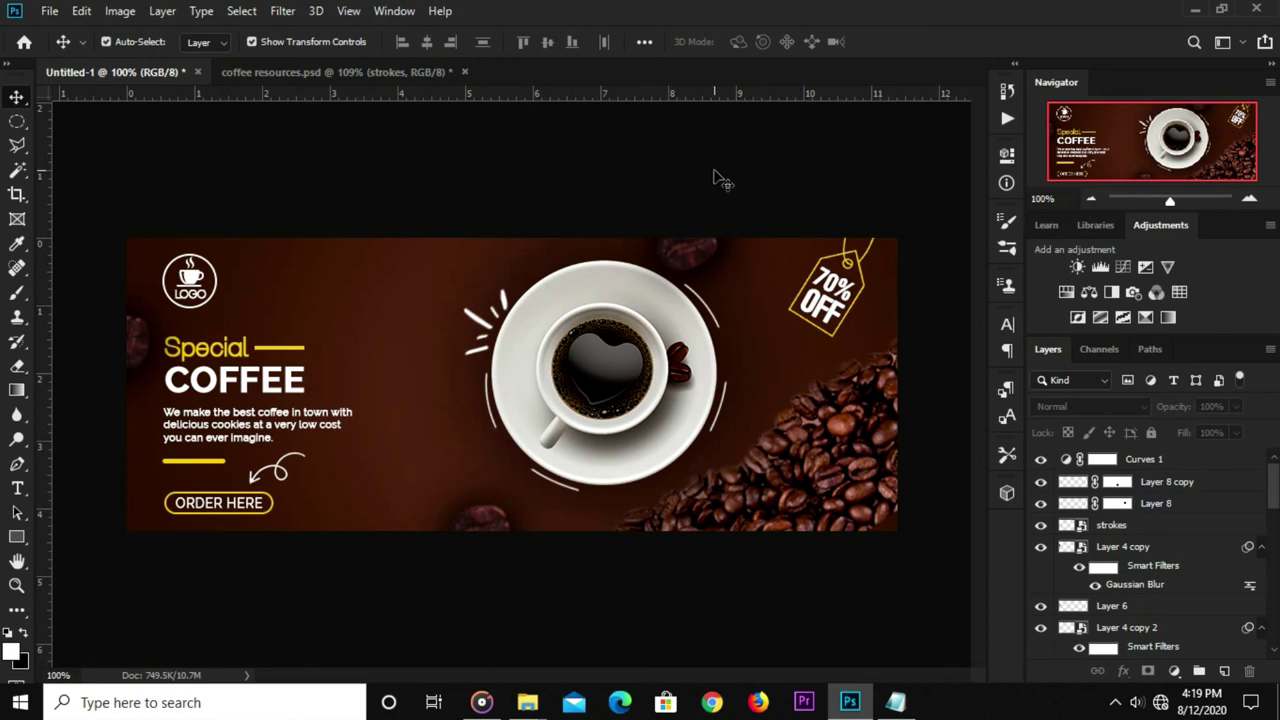